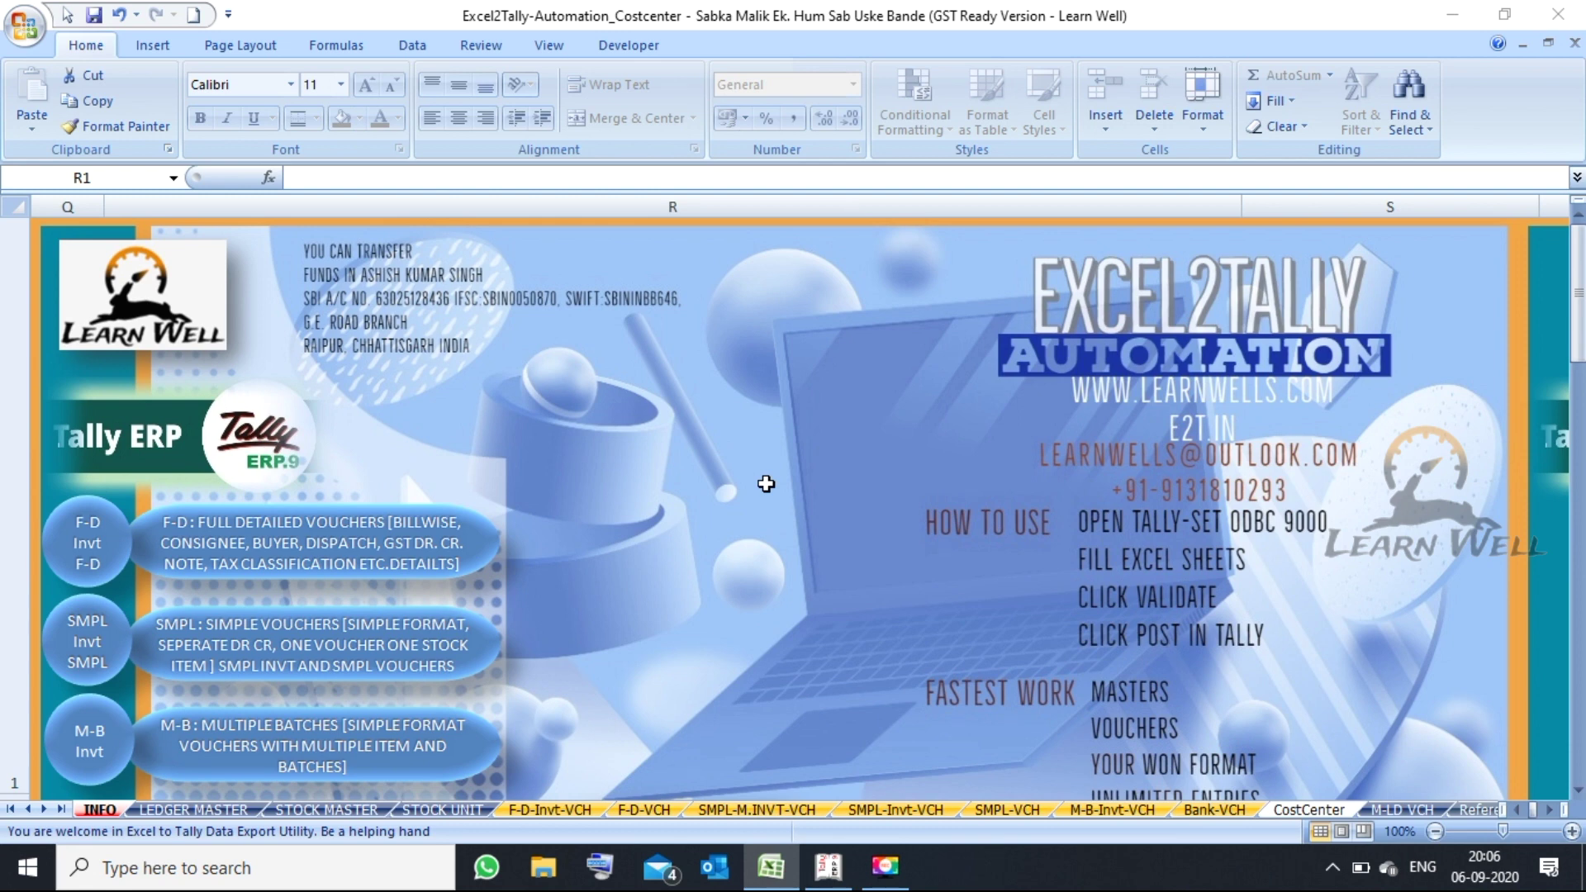
- Switch to the SMPL-M.INVT-VCH sheet and inspect row 5's voucher number, rate and unit
click(754, 810)
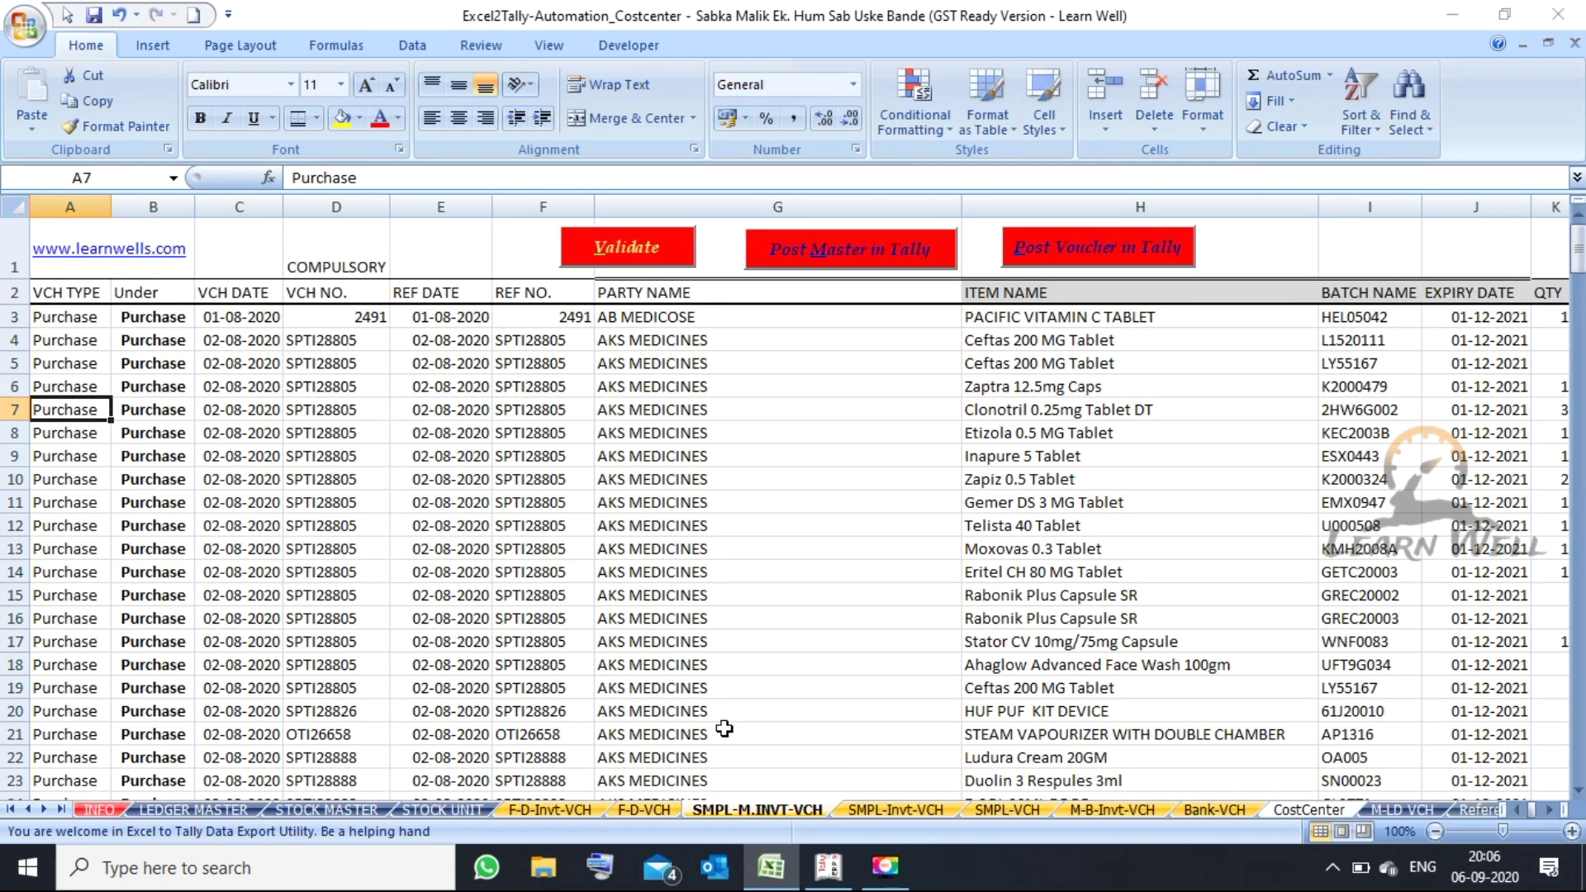
click(372, 366)
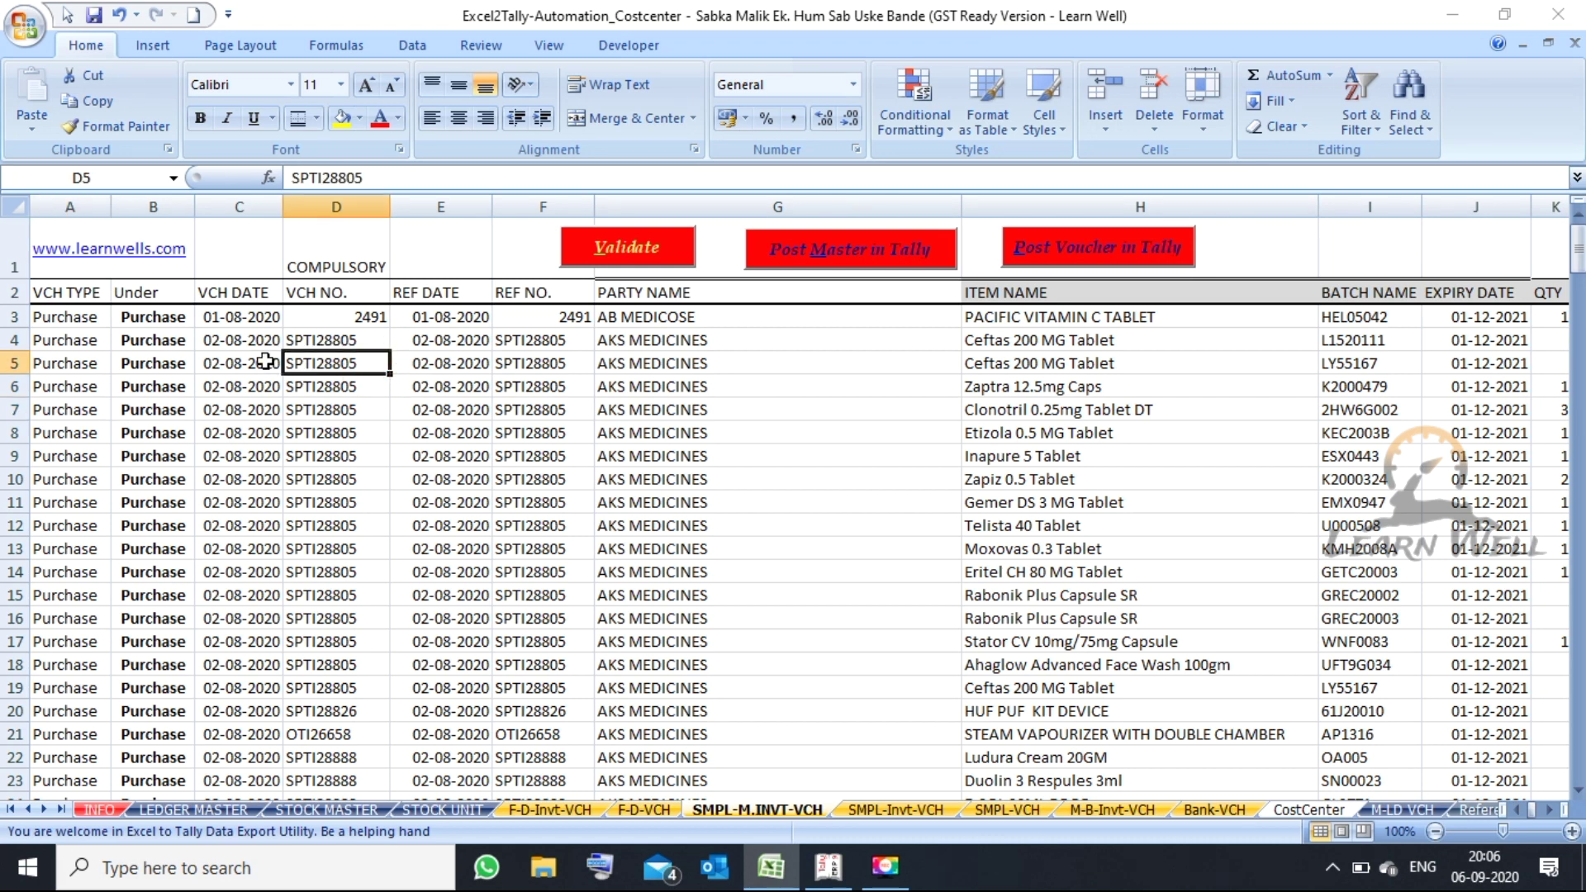
key(Right)
key(Right)
key(Right)
key(Right)
key(Right)
key(Right)
key(Right)
key(Right)
key(Right)
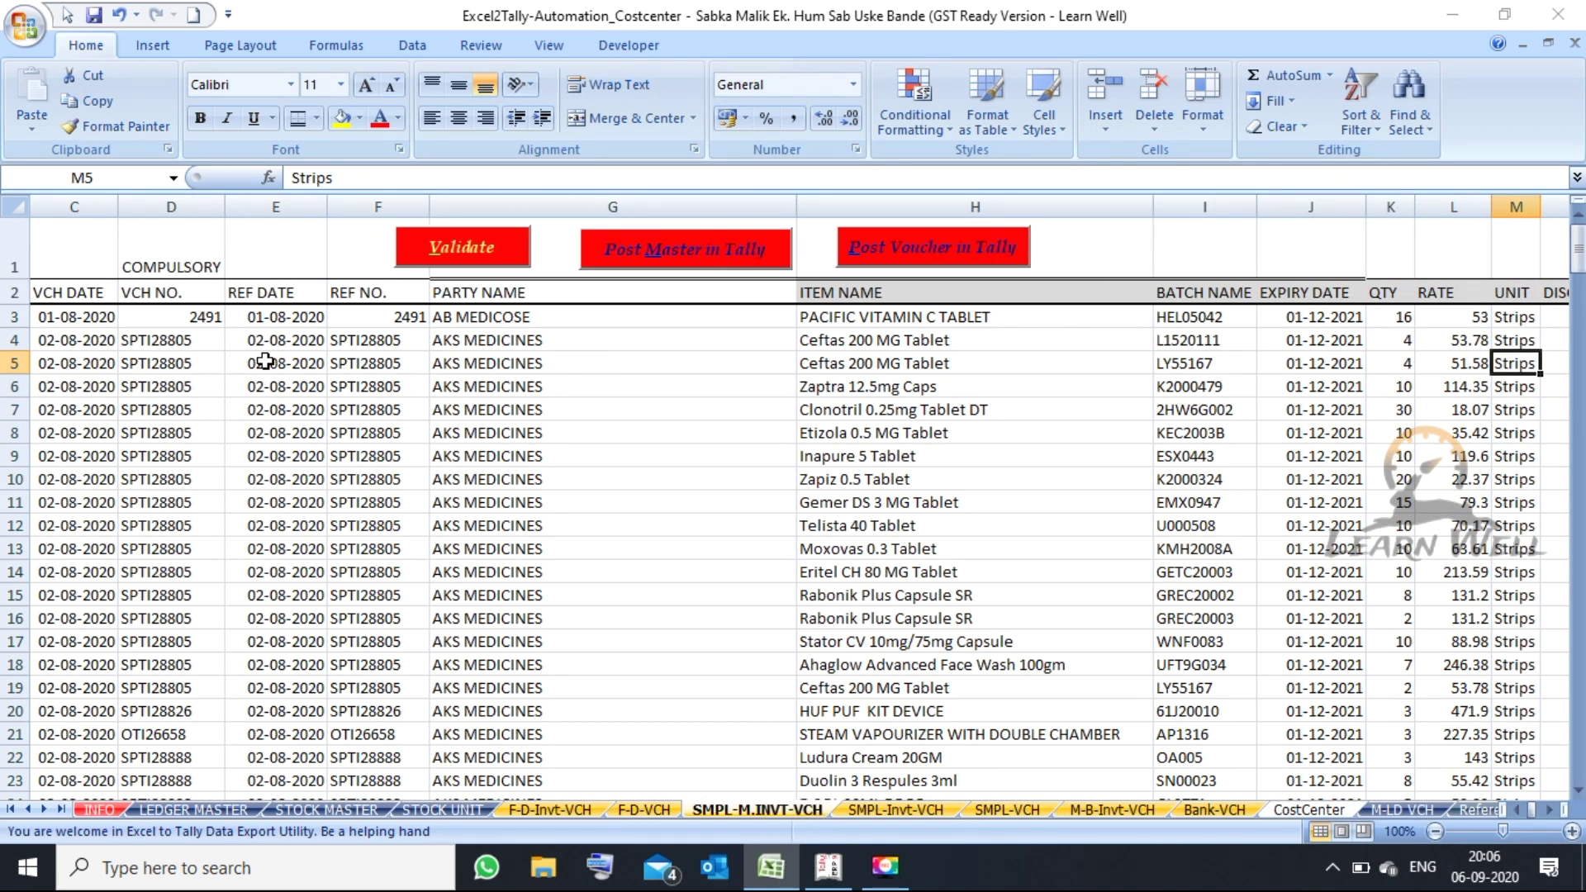
key(Left)
key(Left)
key(Left)
key(Left)
key(Left)
key(Left)
key(Left)
key(Left)
key(Left)
key(Left)
key(Left)
key(Left)
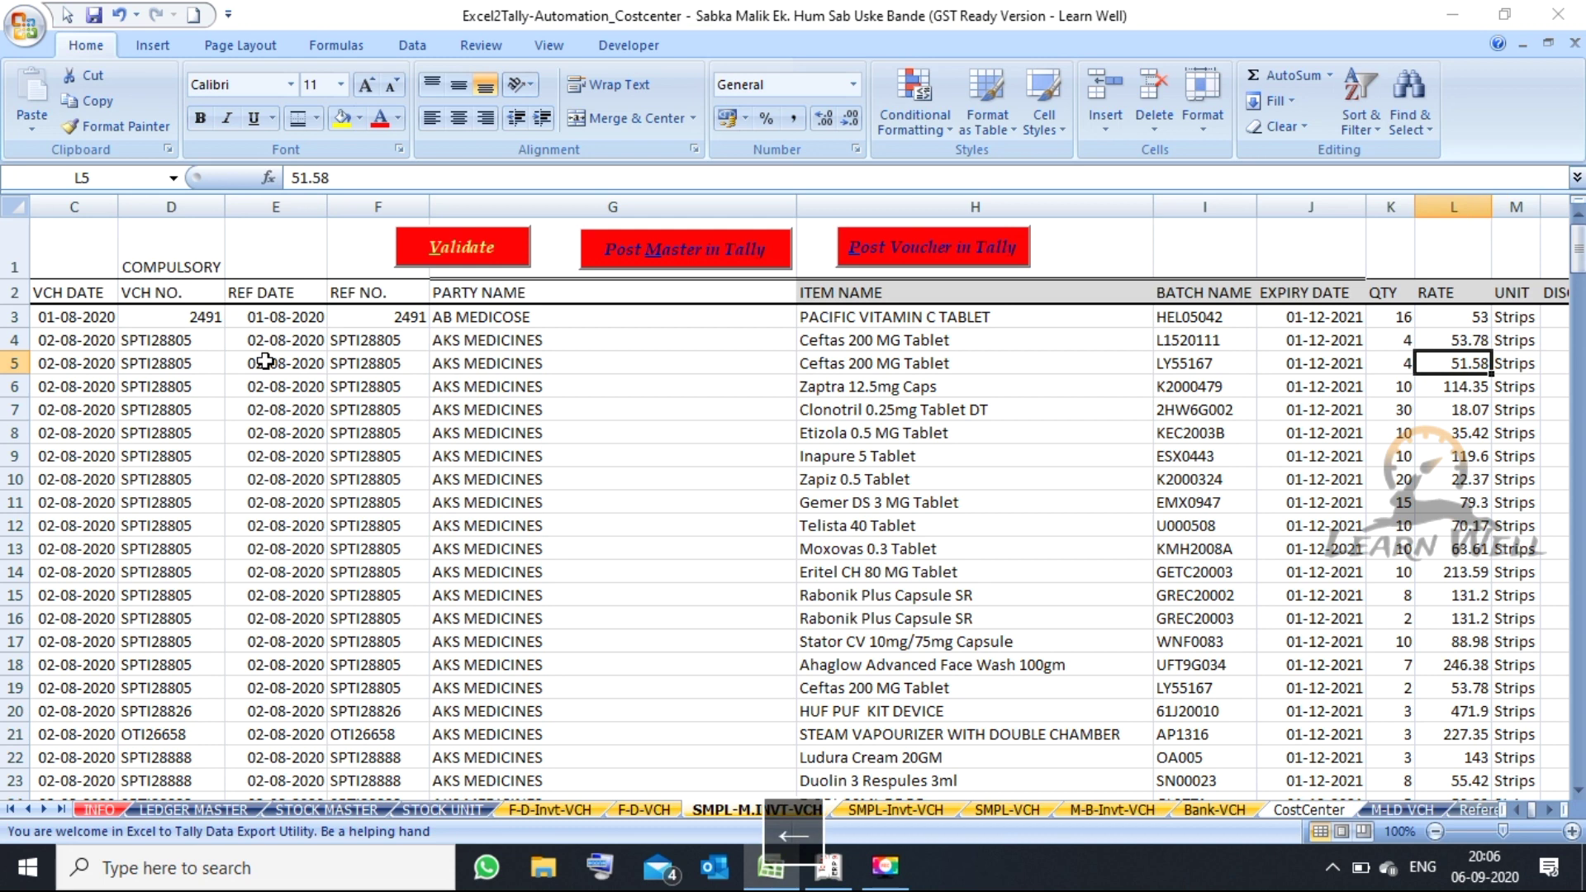
- Check the allowed voucher types in B3's dropdown without changing it, then view the reference date
key(Up)
key(Up)
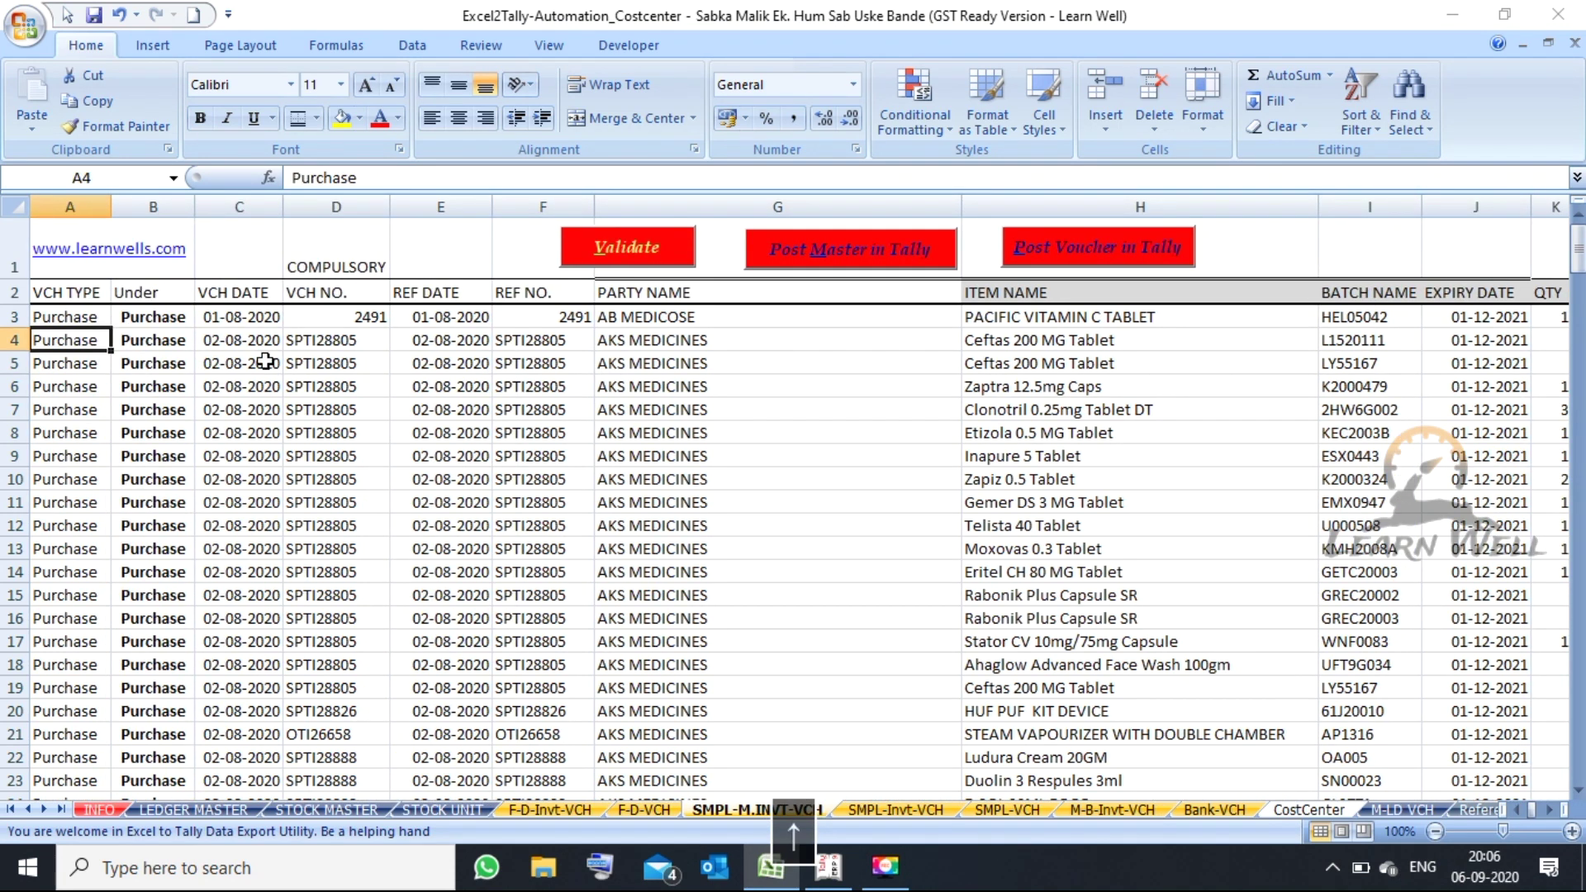
key(Right)
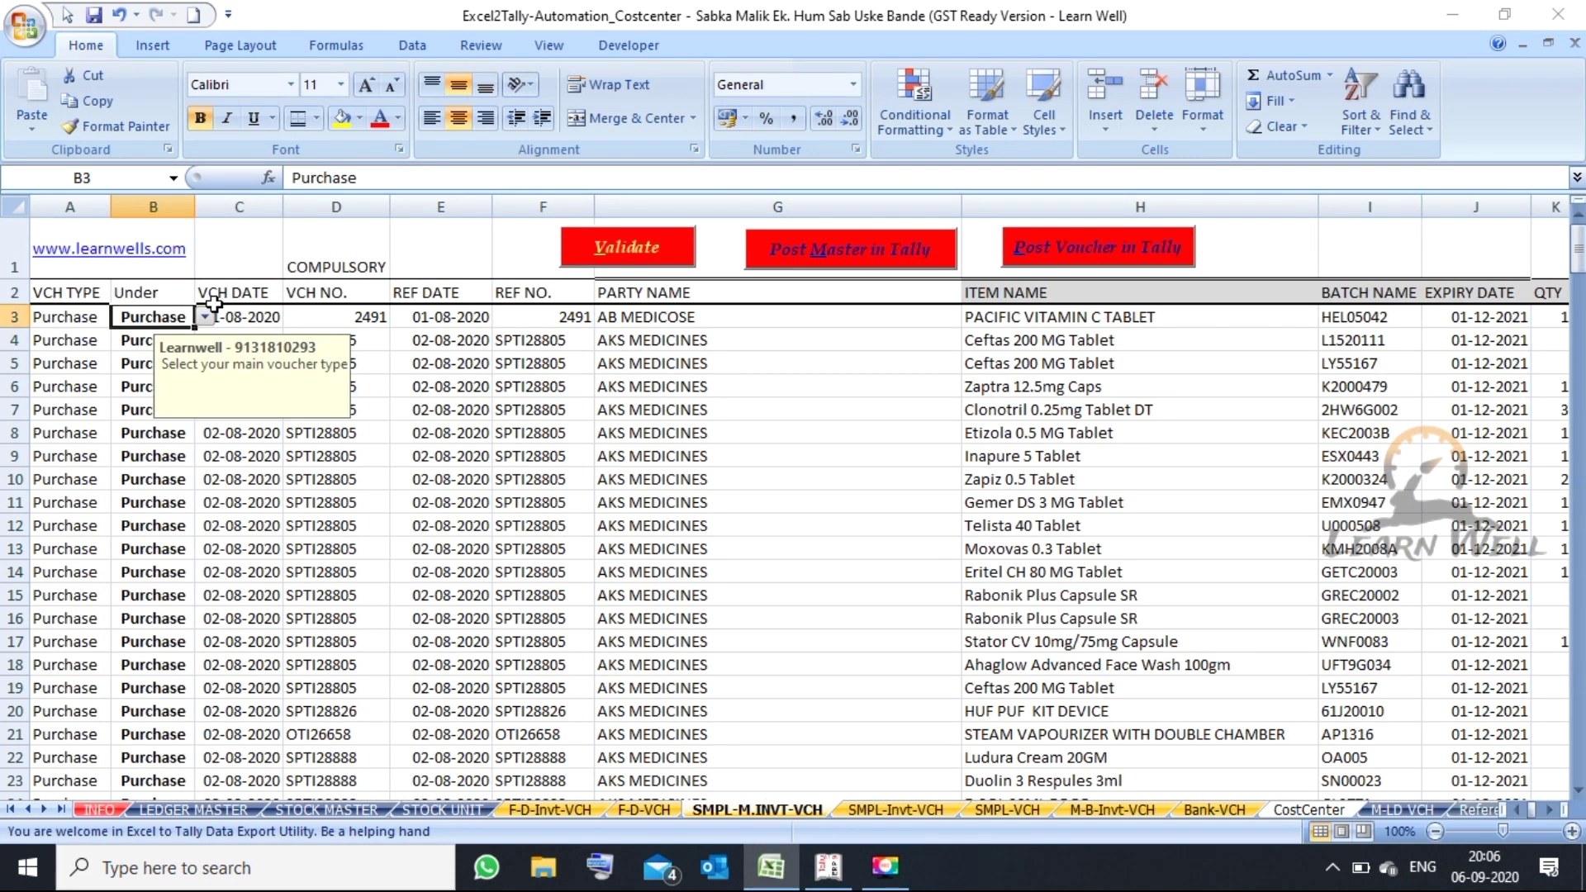
click(204, 316)
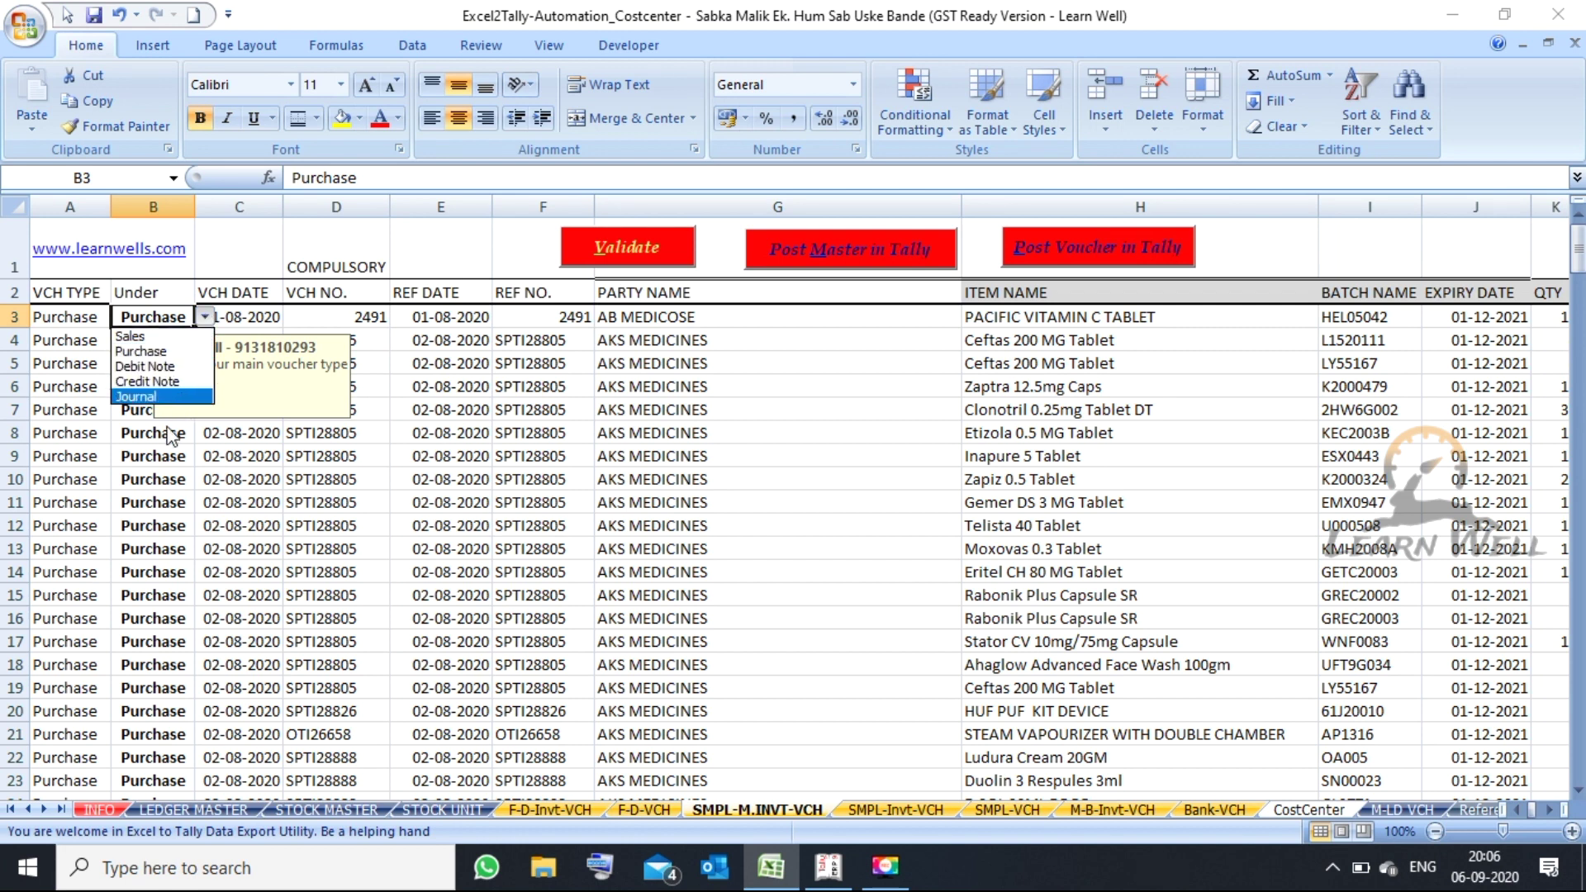
click(155, 462)
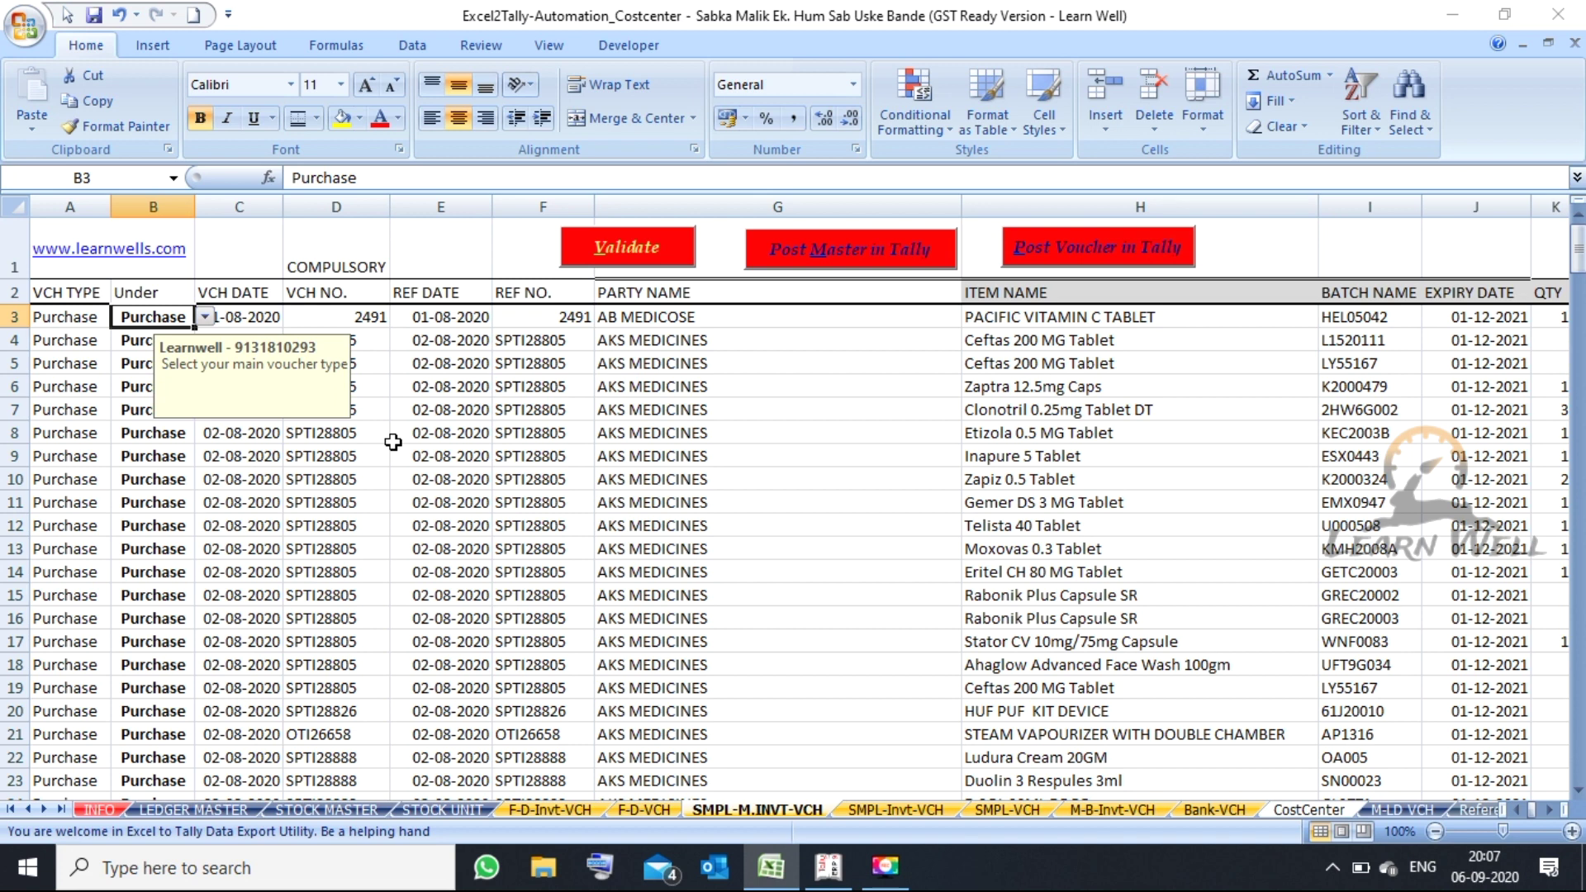
key(Left)
key(Right)
key(Right)
key(Right)
key(Right)
key(Right)
key(Right)
key(Right)
key(Right)
key(Right)
key(Right)
key(Right)
key(Right)
key(Right)
key(Right)
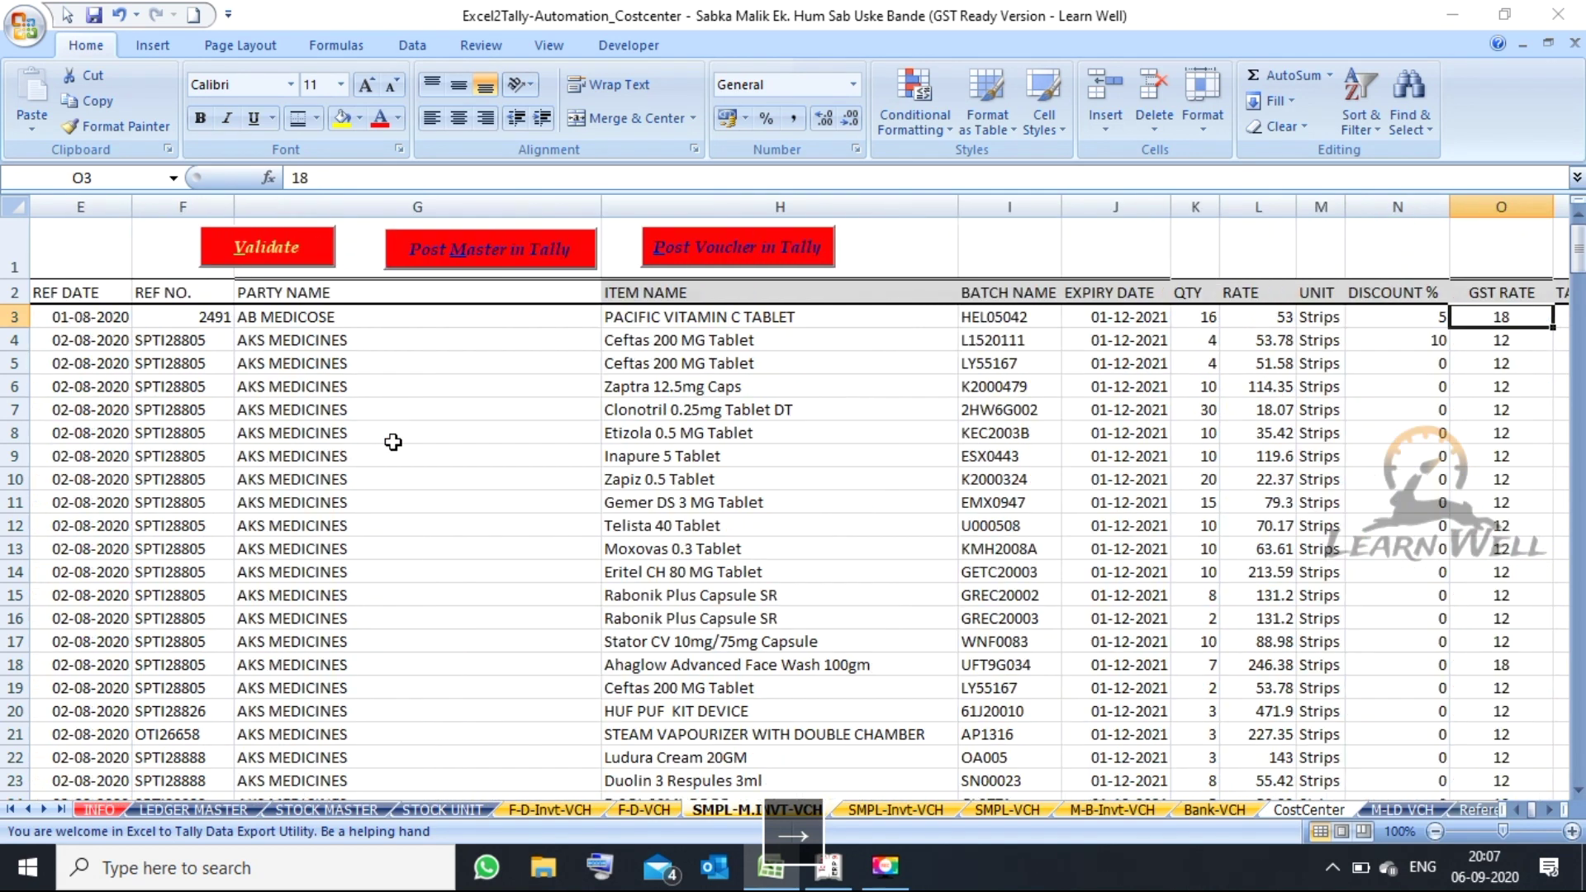
key(Left)
key(Left)
key(Left)
key(Left)
key(Left)
key(Left)
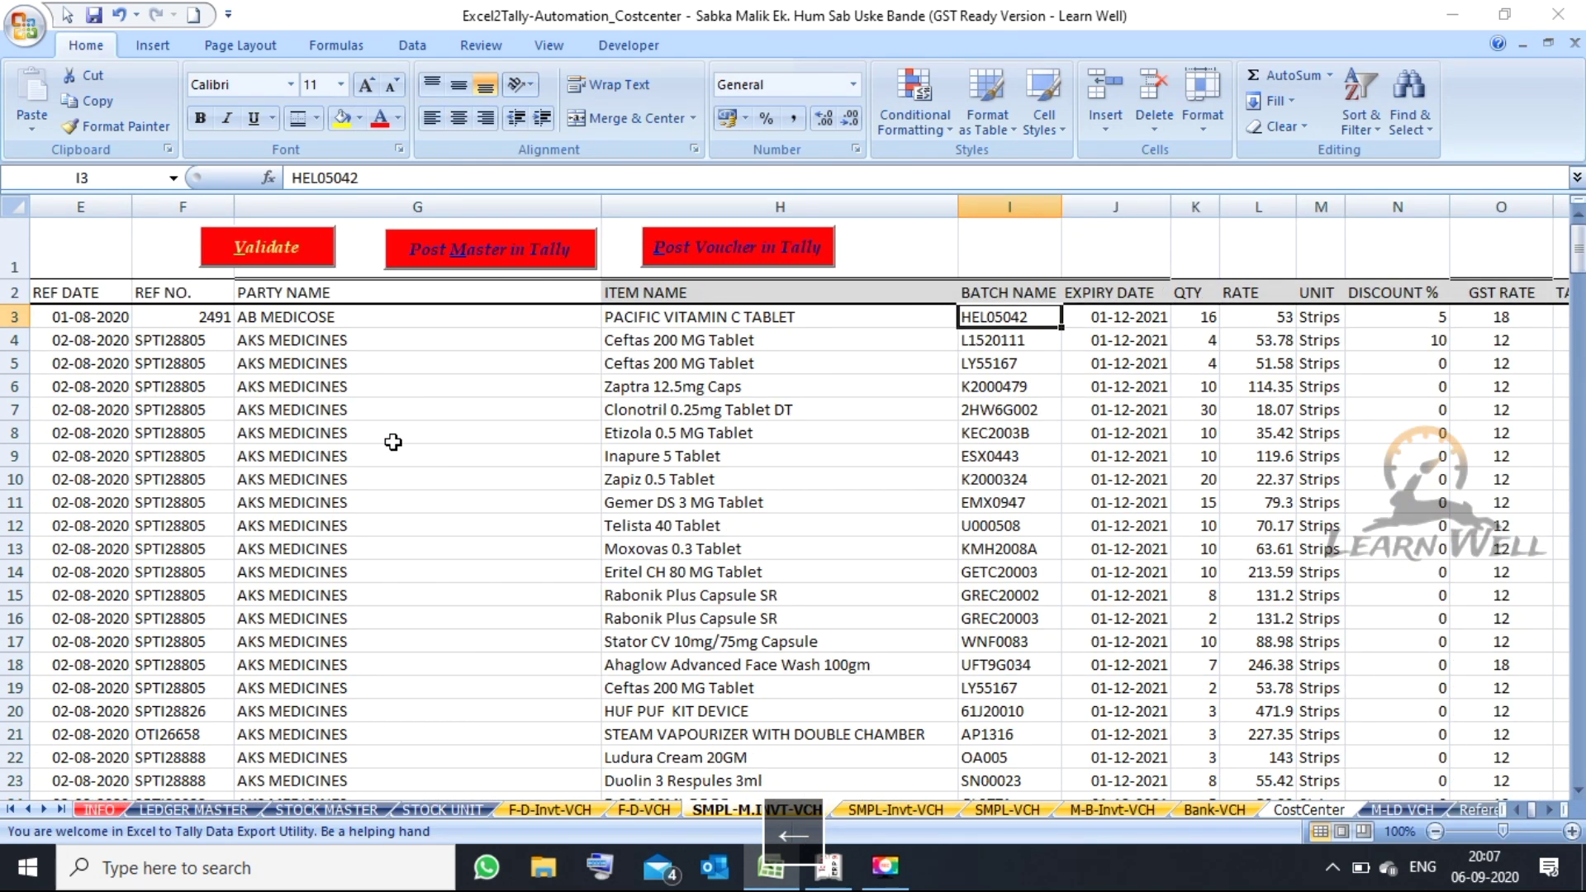
key(Down)
key(Left)
key(Down)
key(Up)
key(Down)
key(Up)
key(Down)
key(Up)
key(Right)
key(Down)
key(Up)
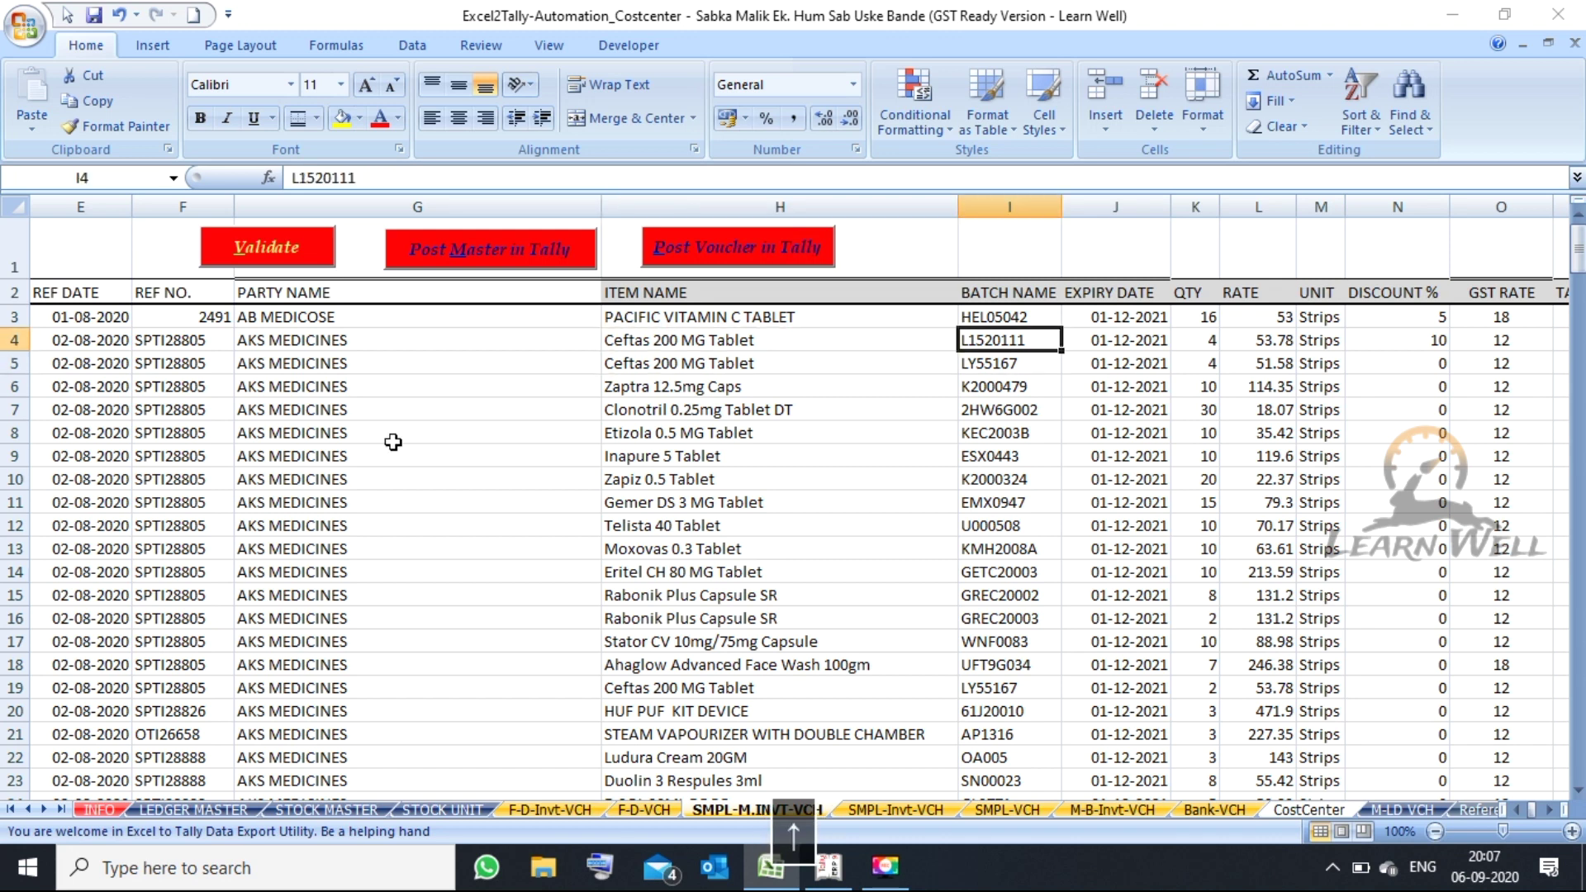
key(Left)
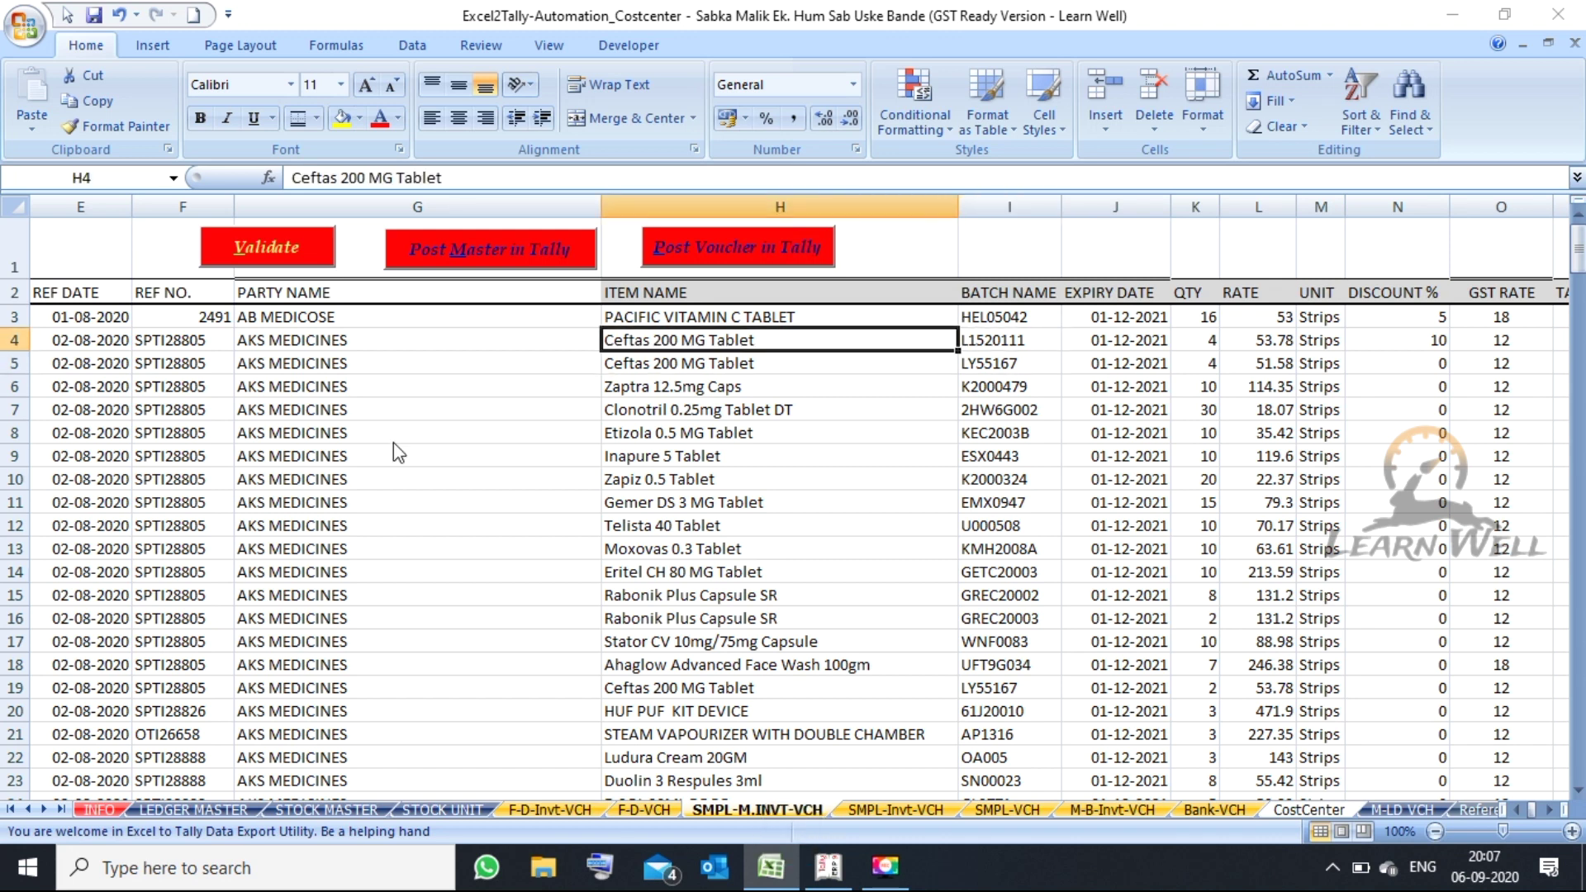
key(Right)
key(Down)
key(Up)
key(Down)
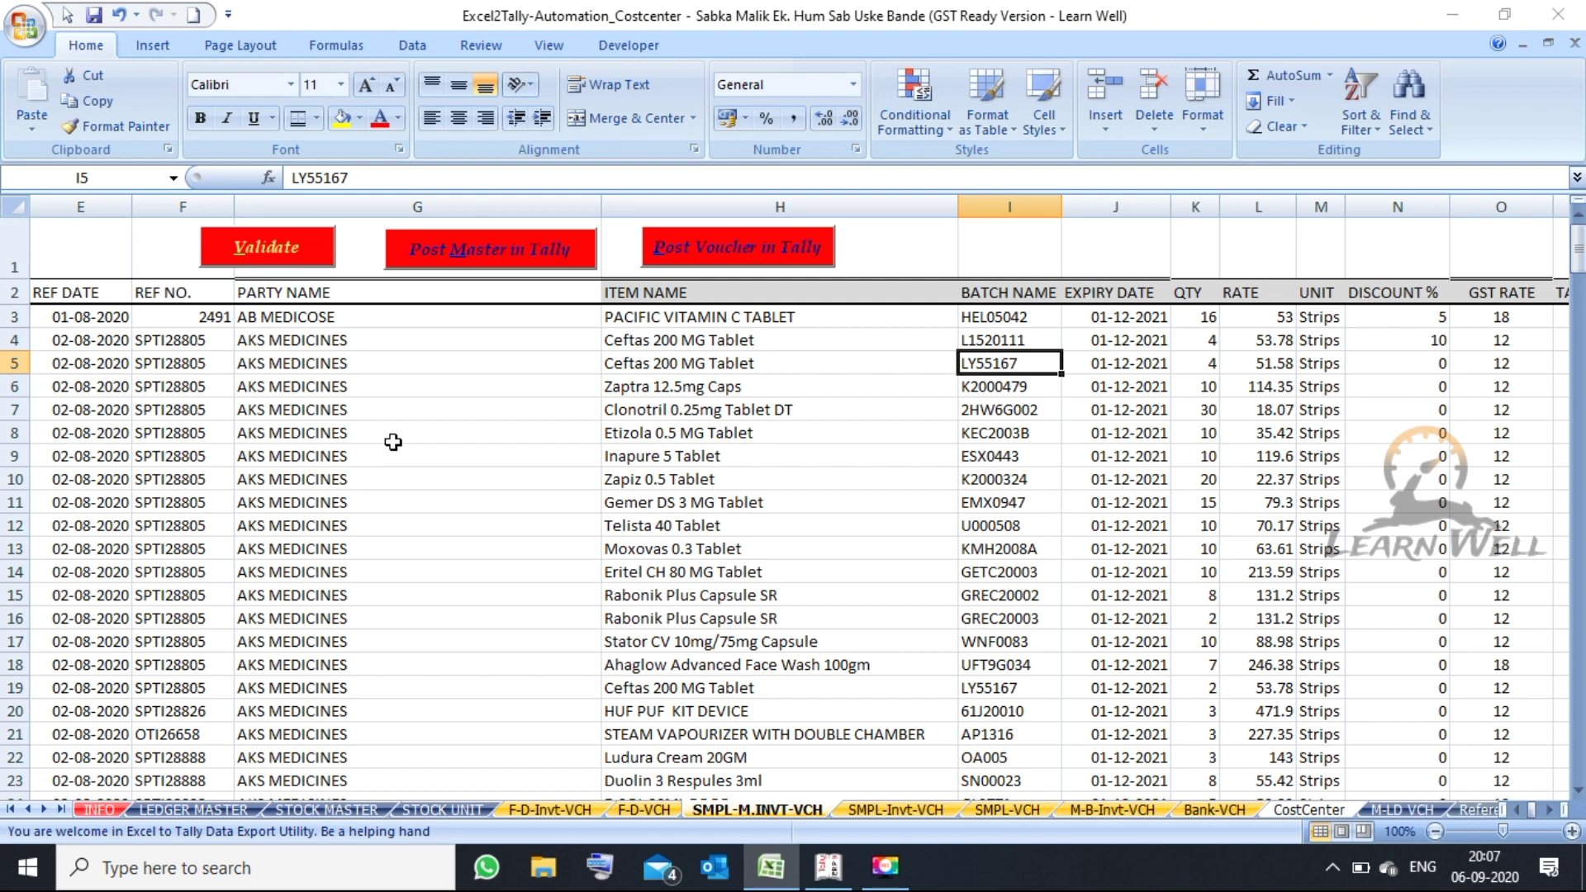
key(Right)
key(Right)
key(Right)
key(Right)
key(Right)
key(Right)
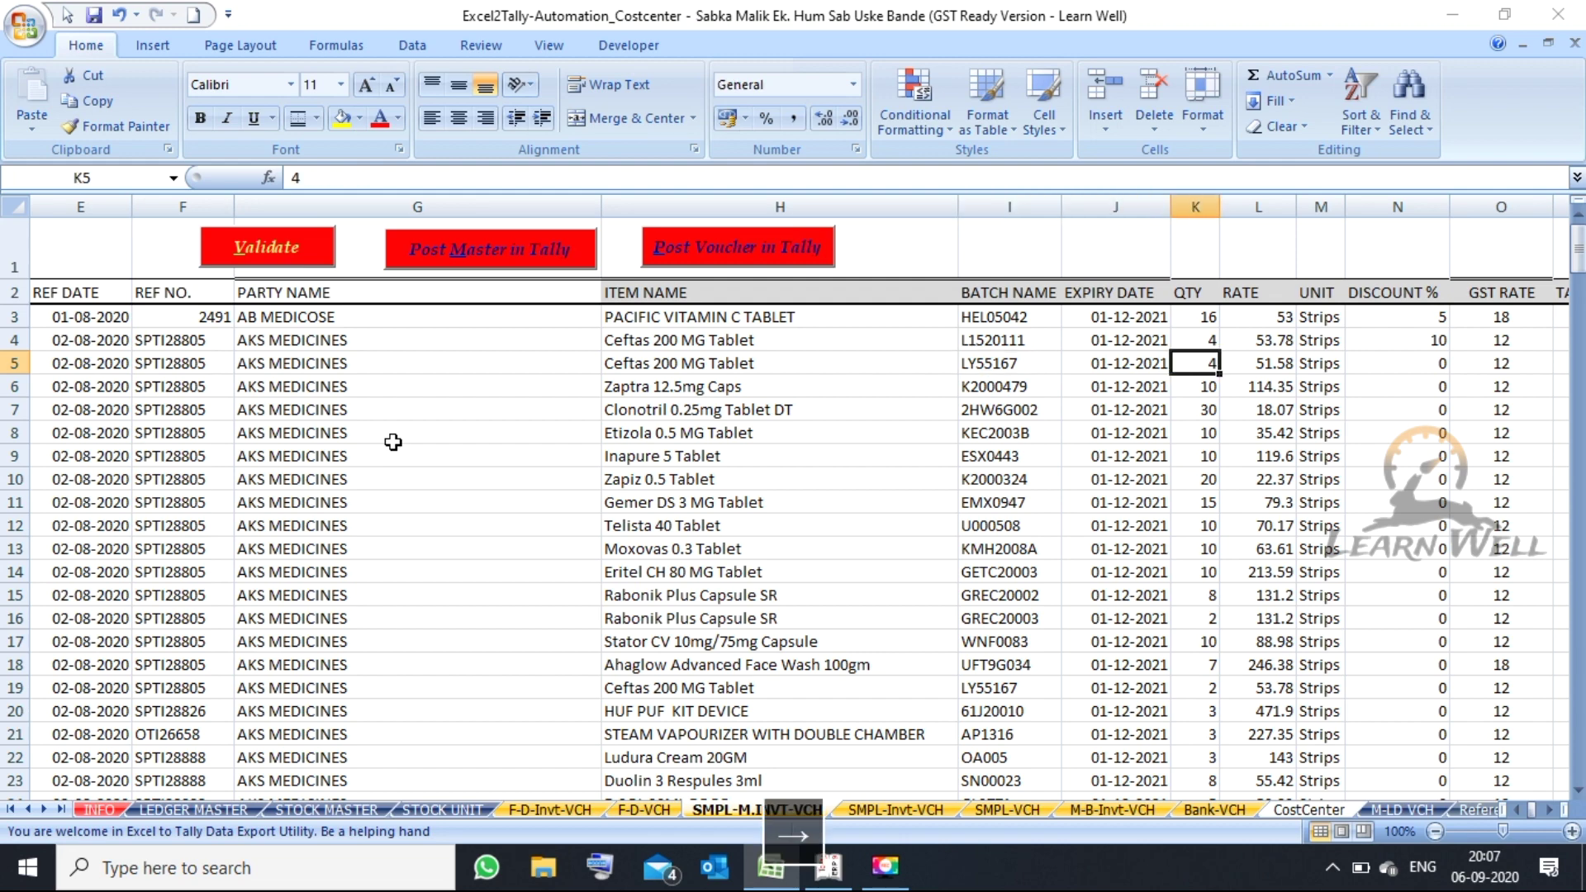
key(Right)
key(Right)
key(Right)
key(Right)
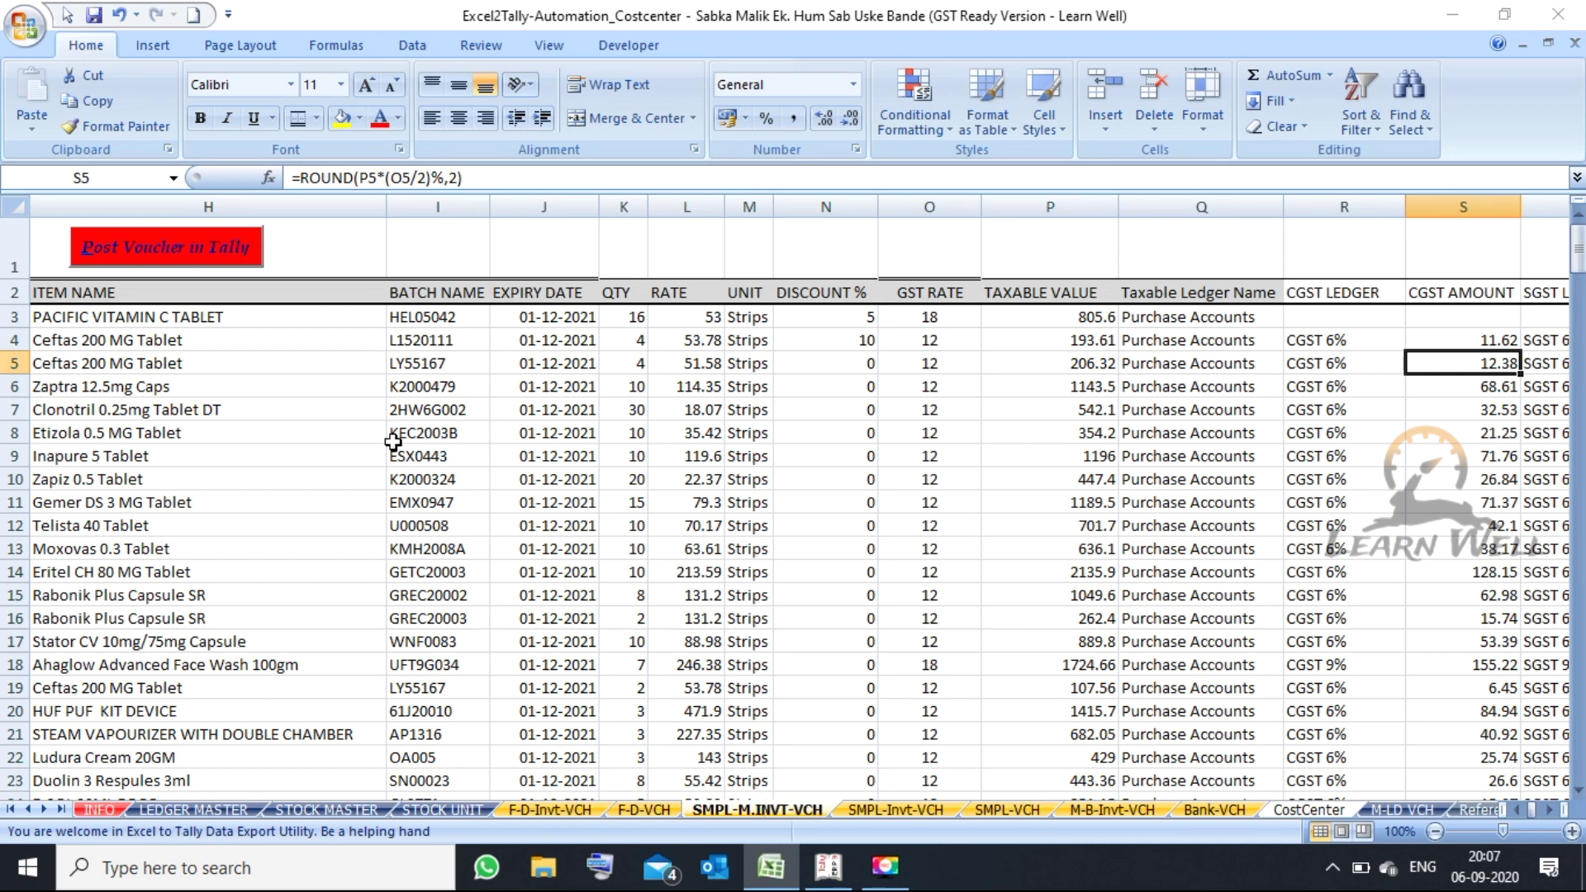
key(Left)
key(Left)
key(Left)
key(Left)
key(Right)
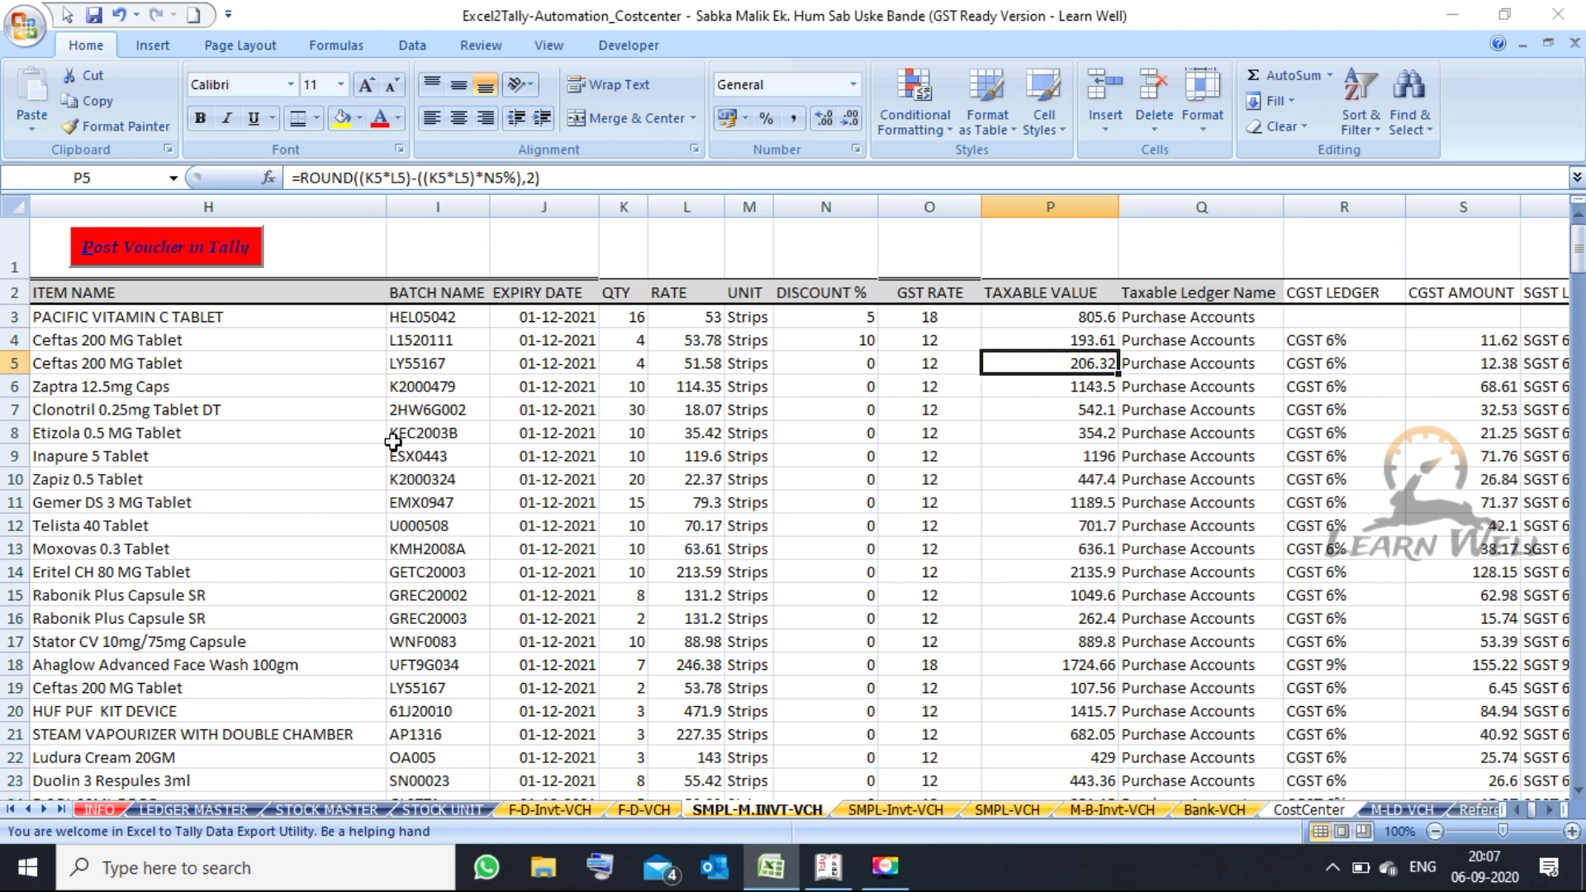
key(Right)
key(Up)
key(Up)
key(Down)
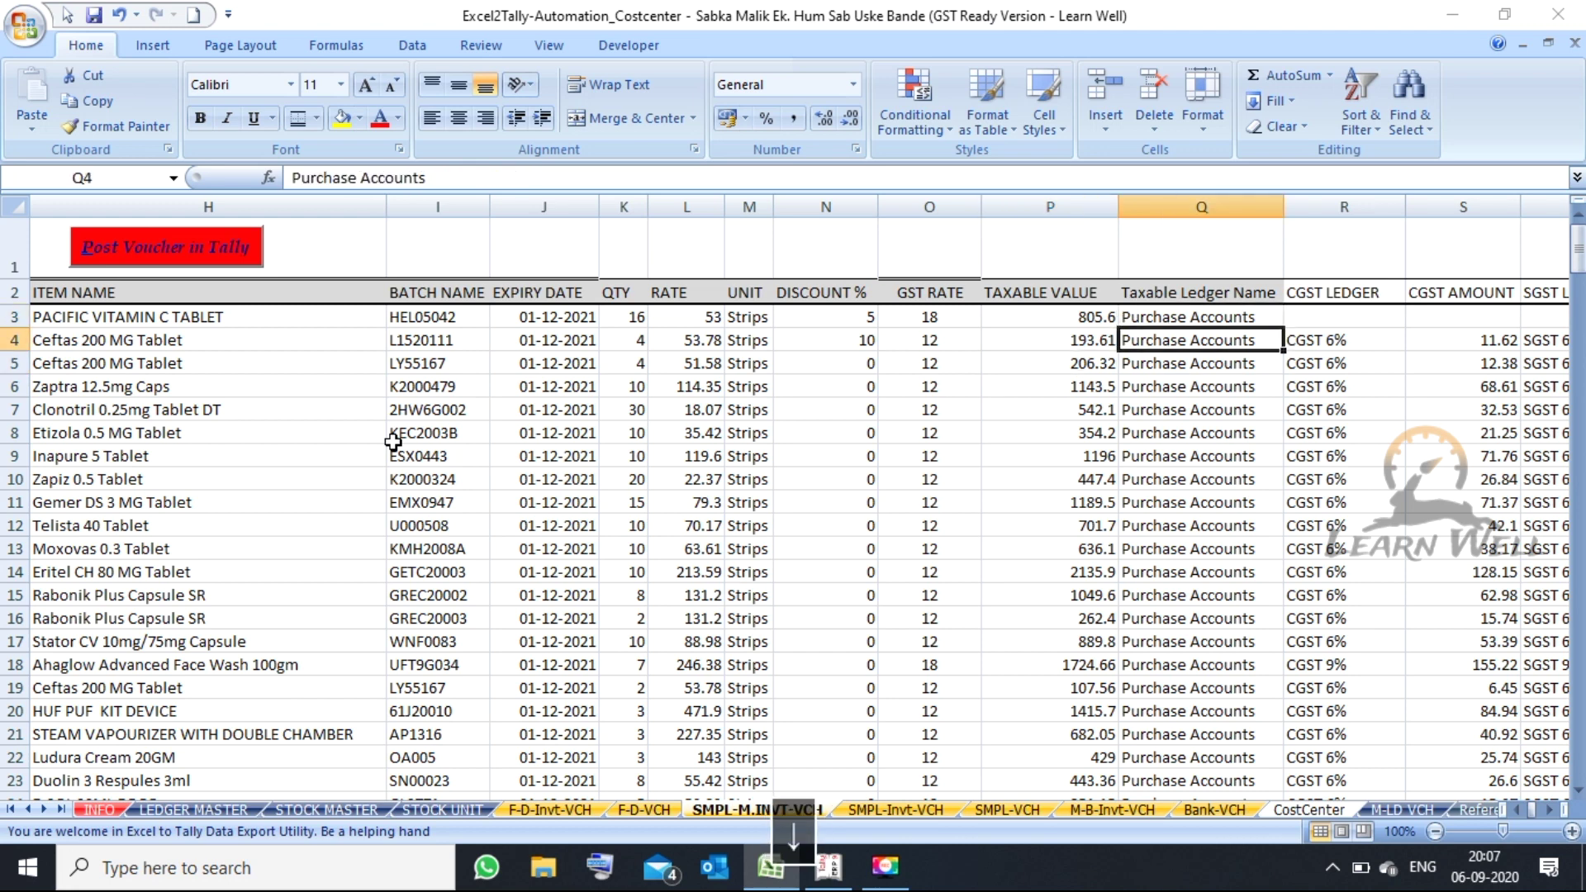
key(Up)
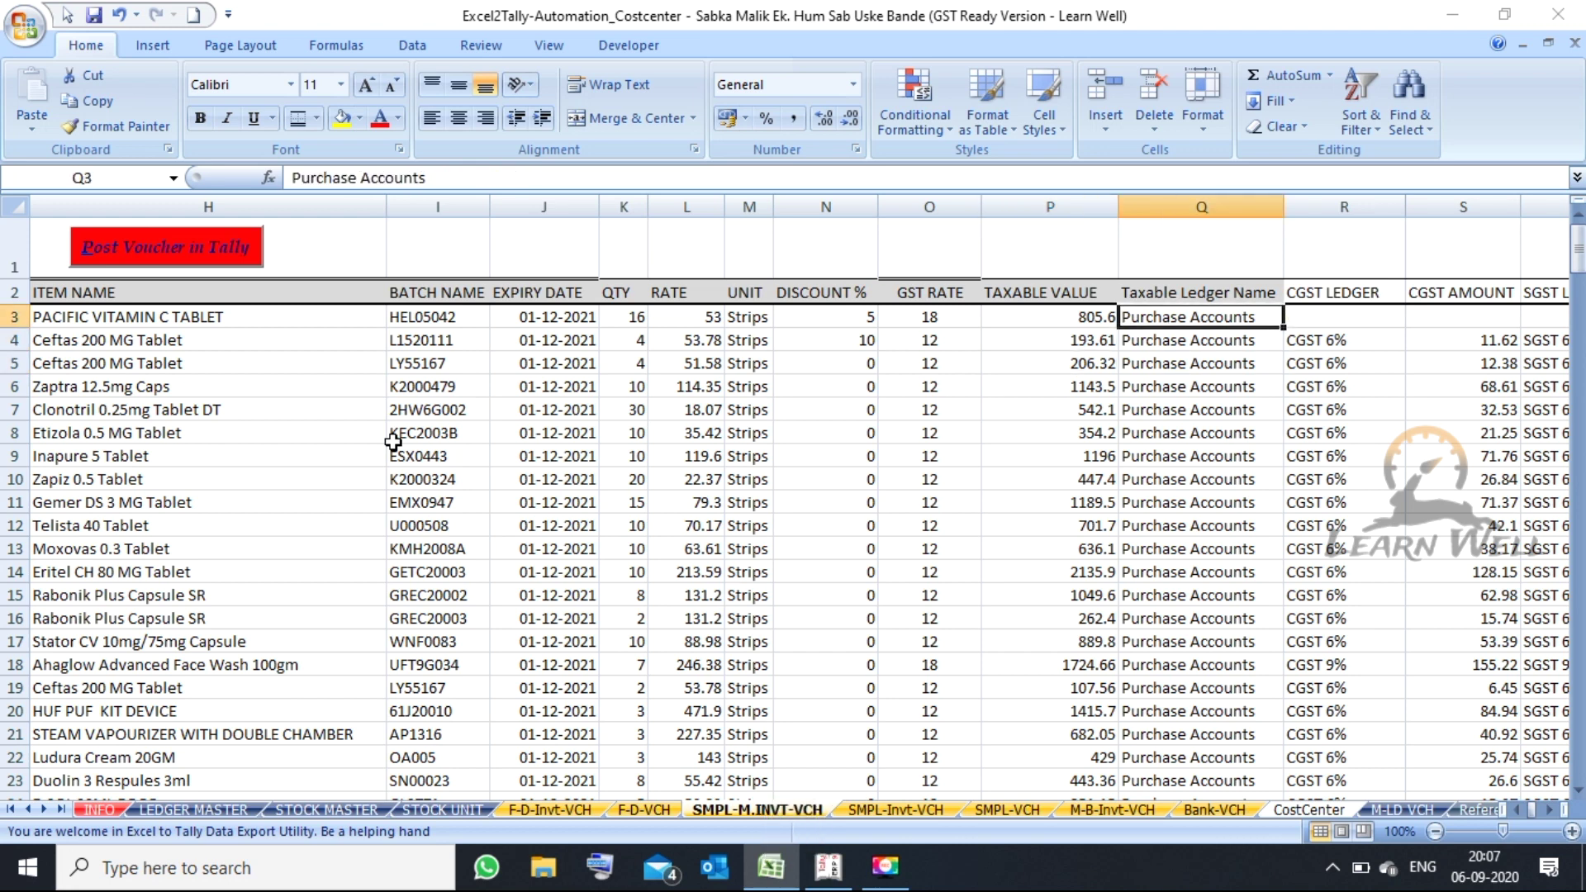
key(Down)
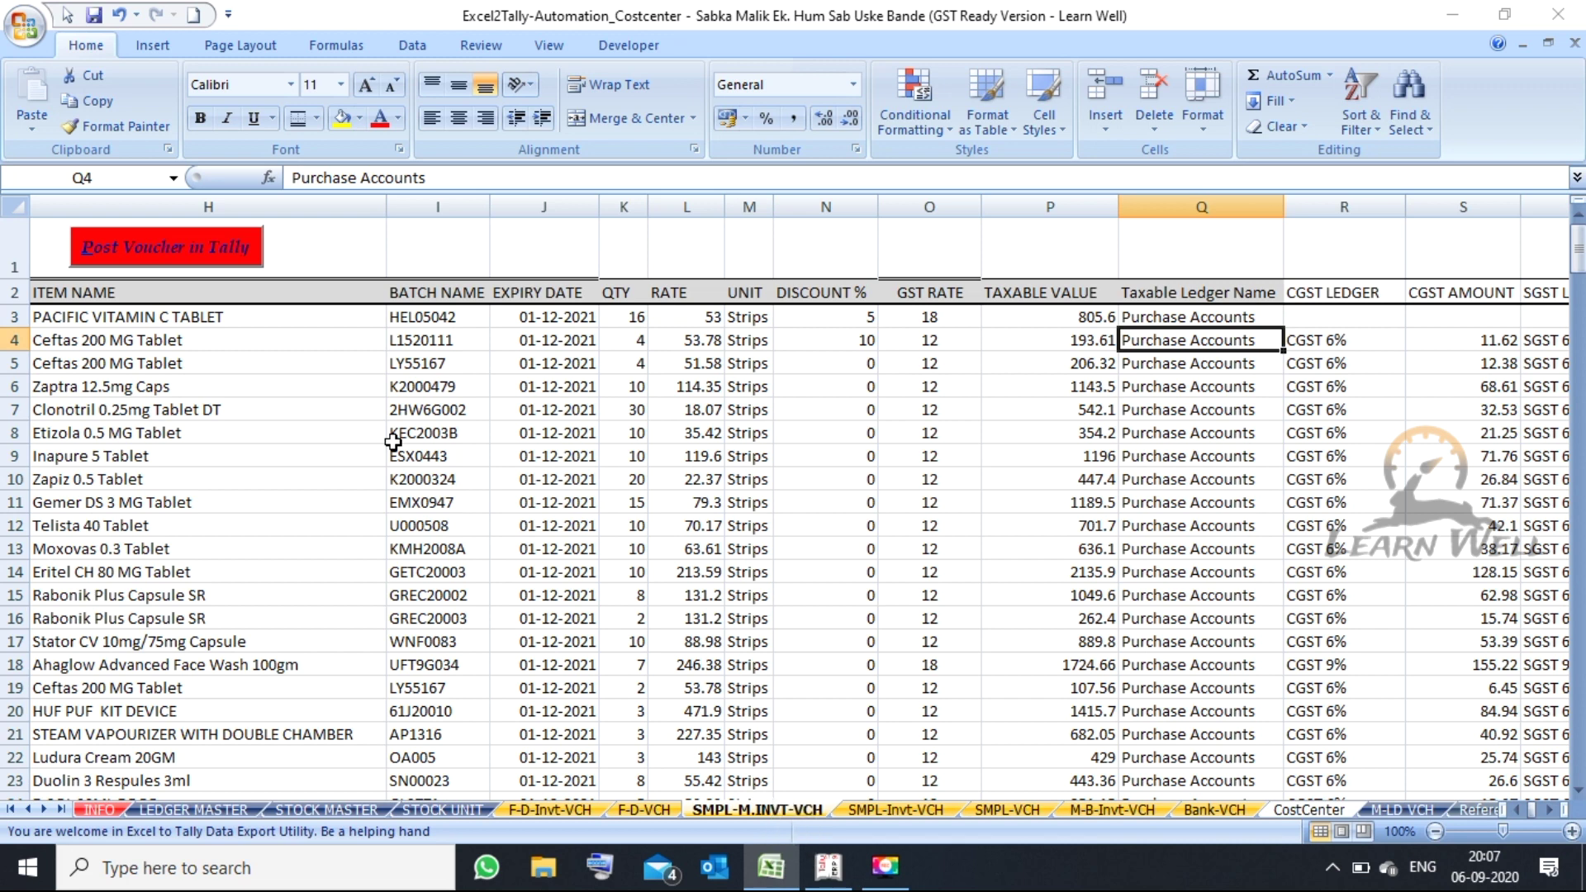
key(Down)
key(Down)
key(Down)
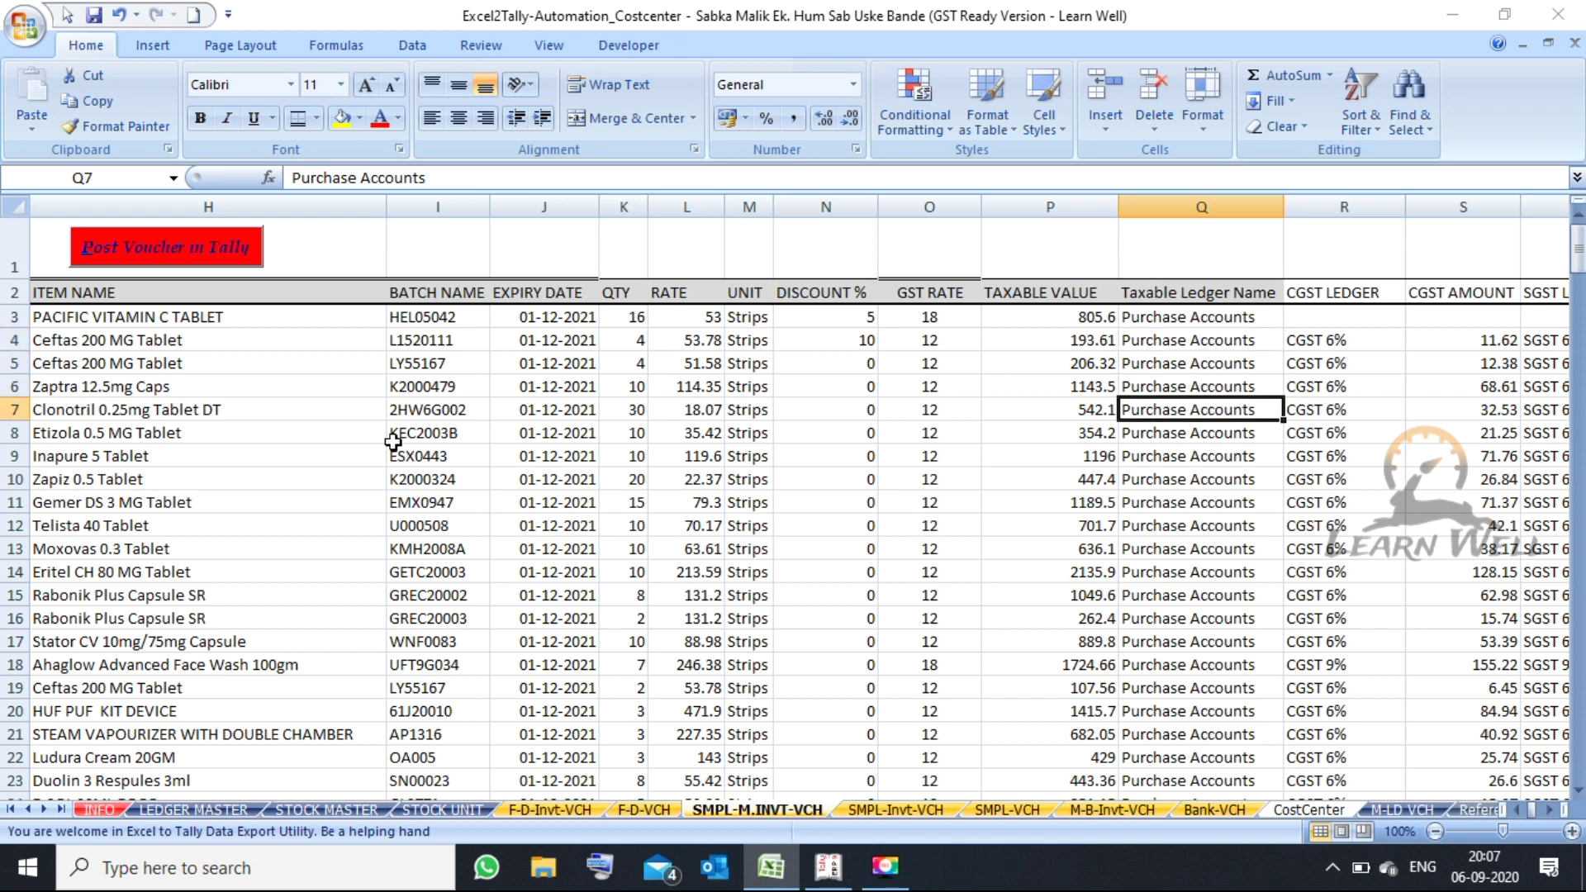
key(Up)
key(Up)
key(Up)
key(Down)
key(Down)
key(Down)
key(Down)
key(Down)
key(Down)
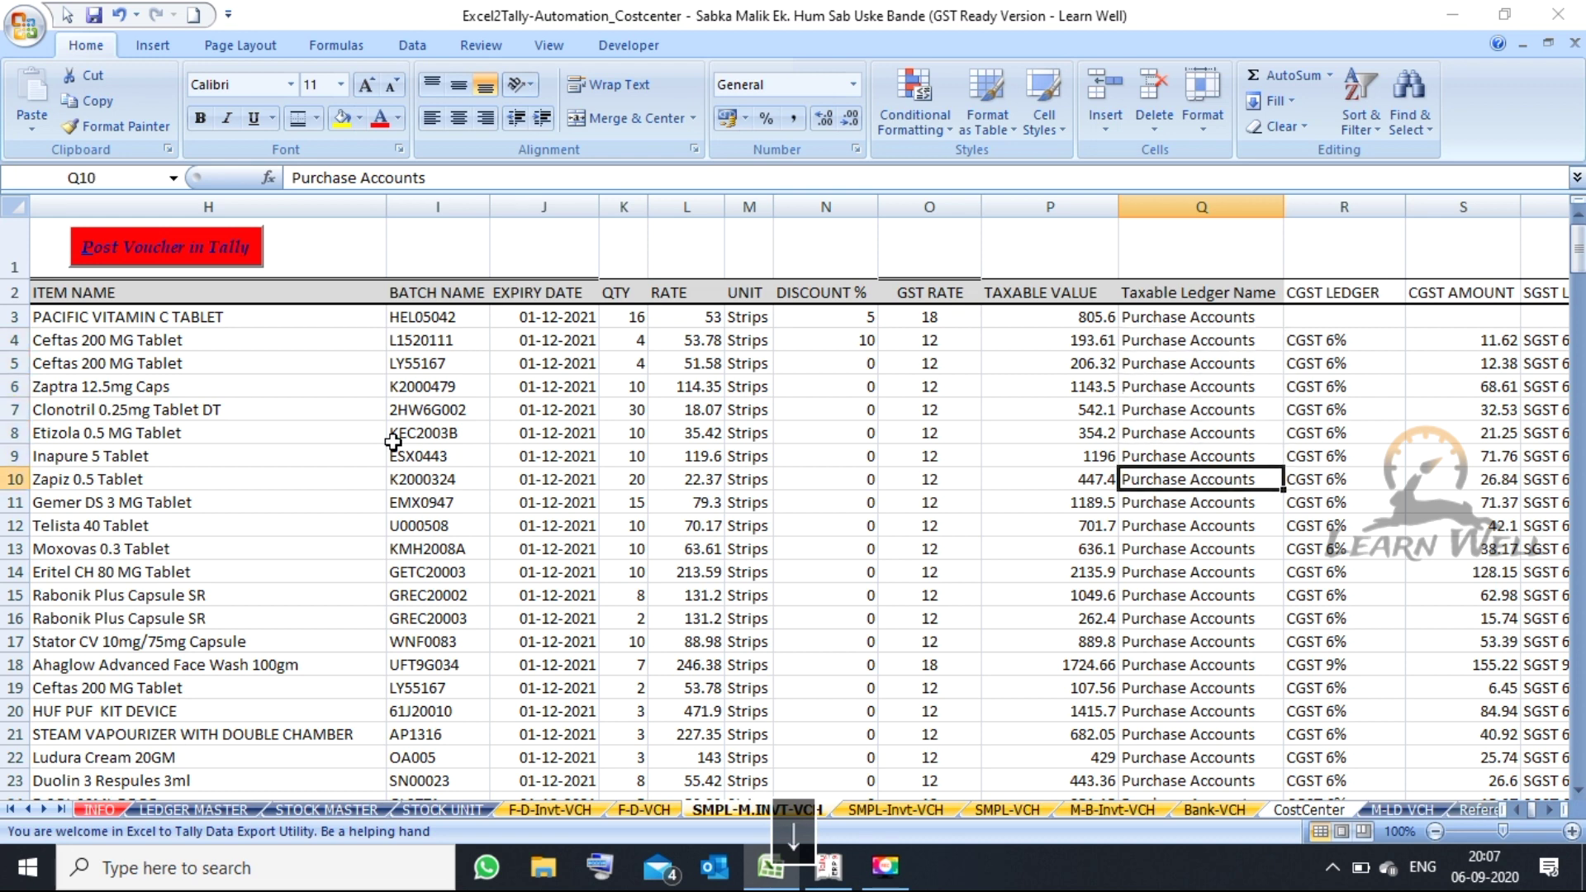
key(Down)
key(Right)
key(Right)
key(Right)
key(Right)
key(Right)
key(Left)
key(Left)
key(Left)
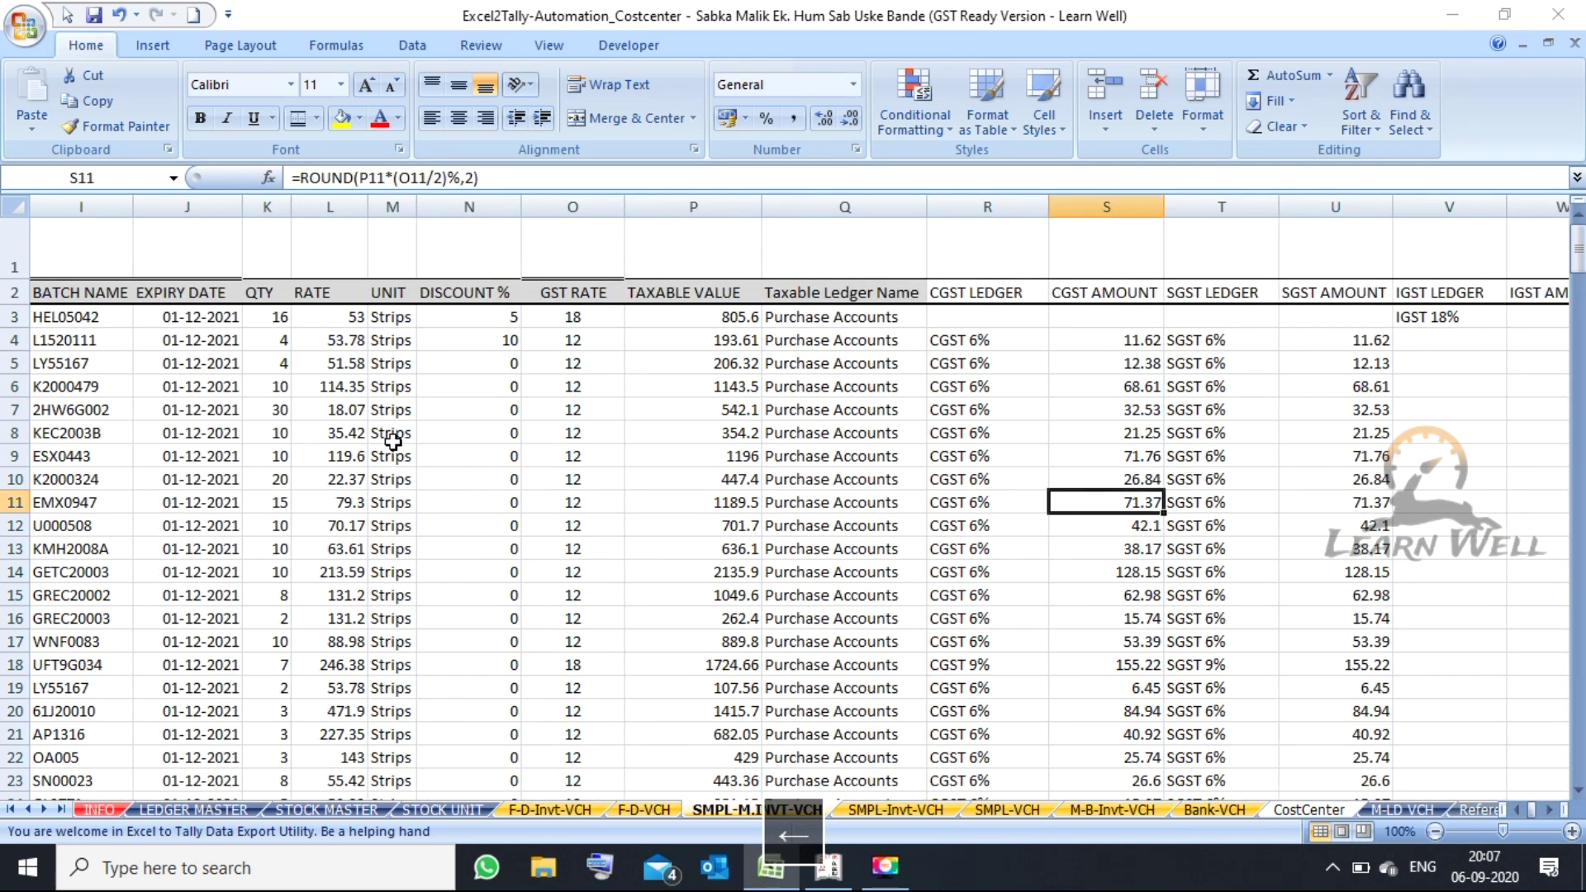
key(Left)
key(Down)
key(Down)
key(Down)
key(Down)
key(Down)
key(Down)
key(Down)
key(Up)
key(Right)
key(Right)
key(Up)
key(Up)
key(Up)
key(Up)
key(Up)
key(Up)
key(Up)
key(Up)
key(Up)
key(Up)
key(Up)
key(Up)
key(Up)
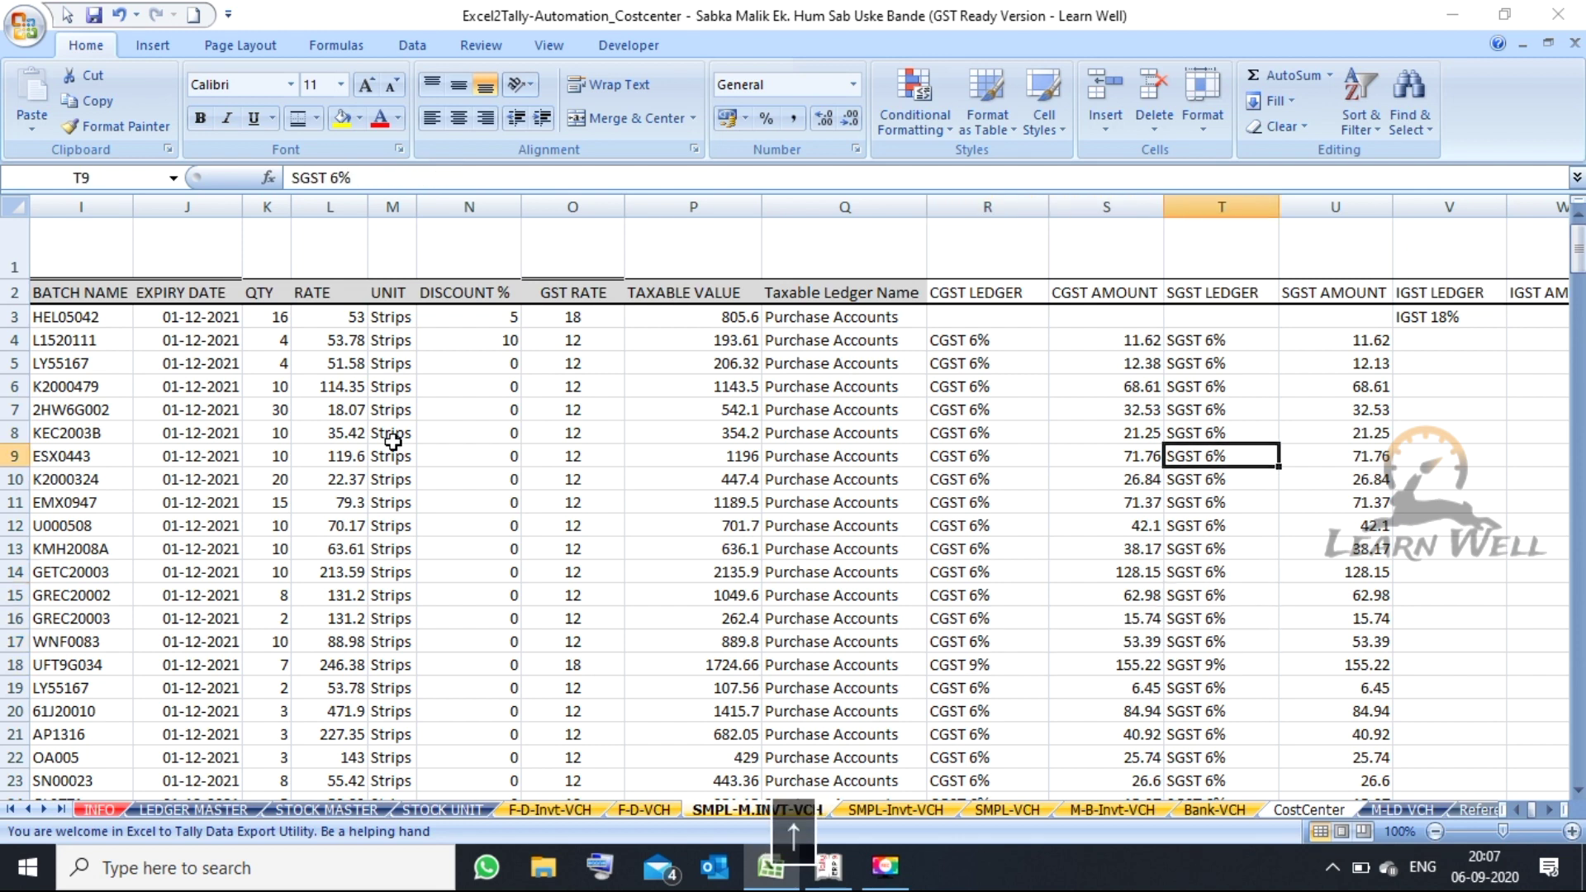
key(Right)
key(Right)
key(Right)
key(Right)
key(Right)
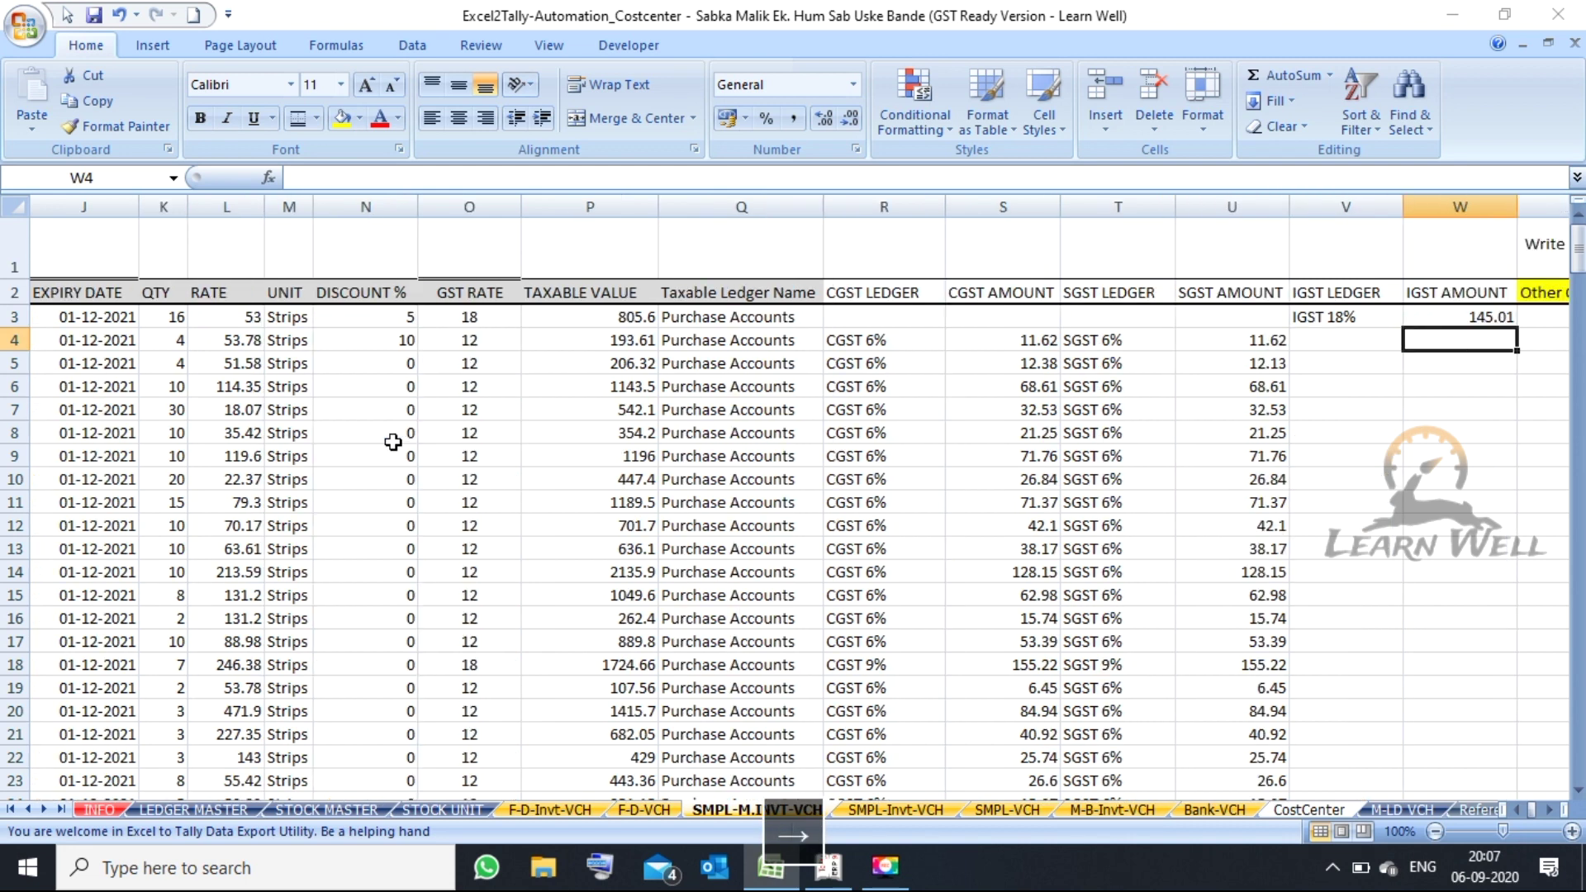
key(Left)
key(Left)
key(Left)
key(Left)
key(Up)
key(Right)
key(Down)
key(Down)
key(Down)
key(Down)
key(Down)
key(Down)
key(Down)
key(Down)
key(Down)
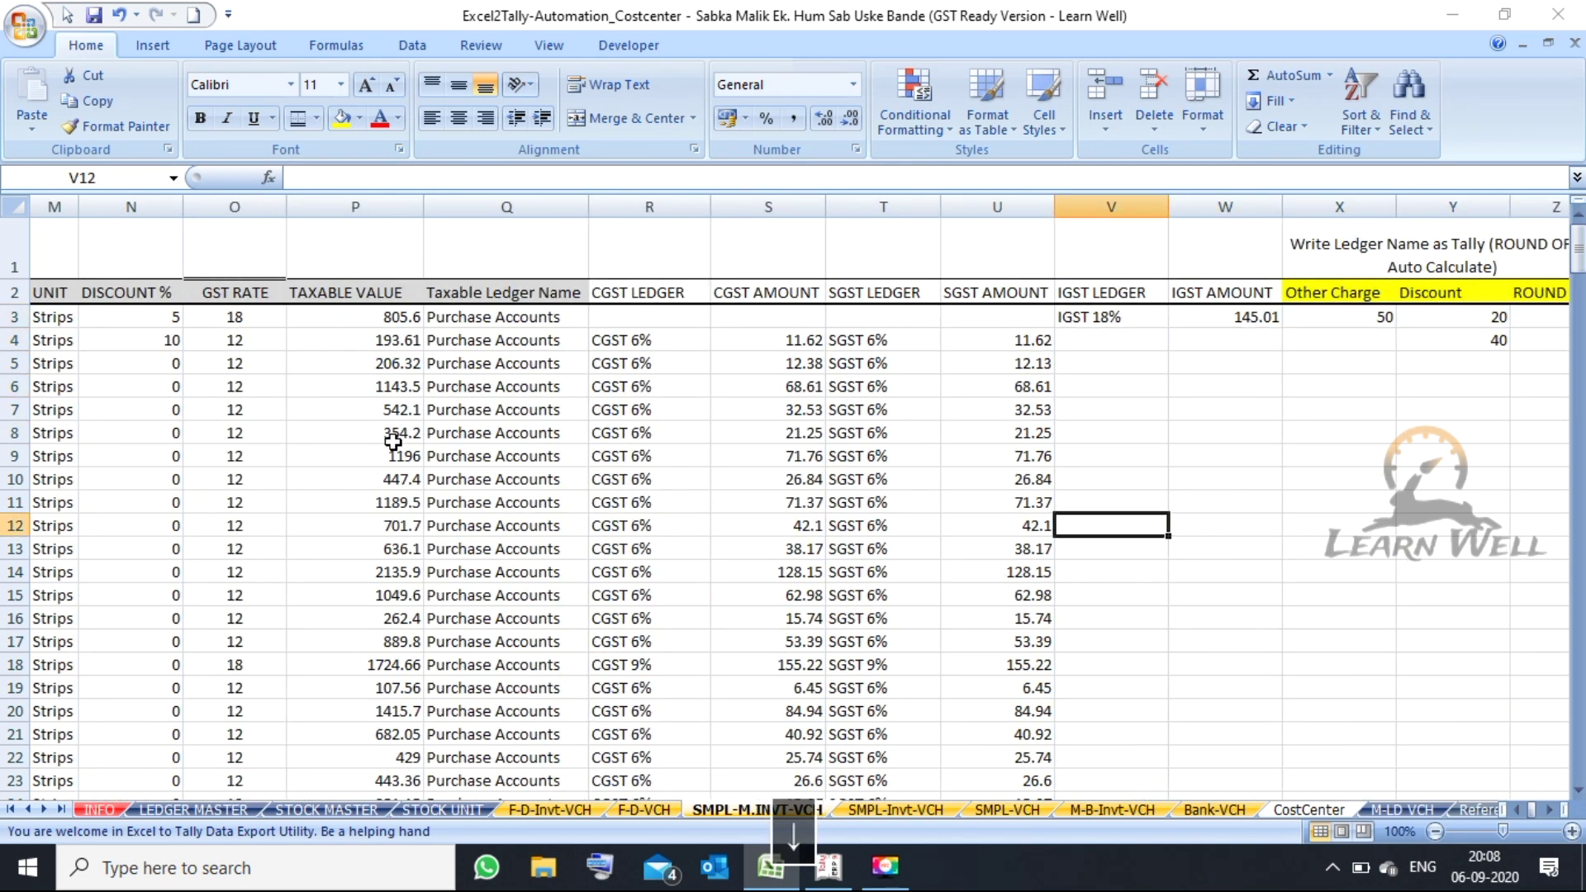
key(Right)
key(Right)
key(Right)
key(Right)
key(Right)
key(Right)
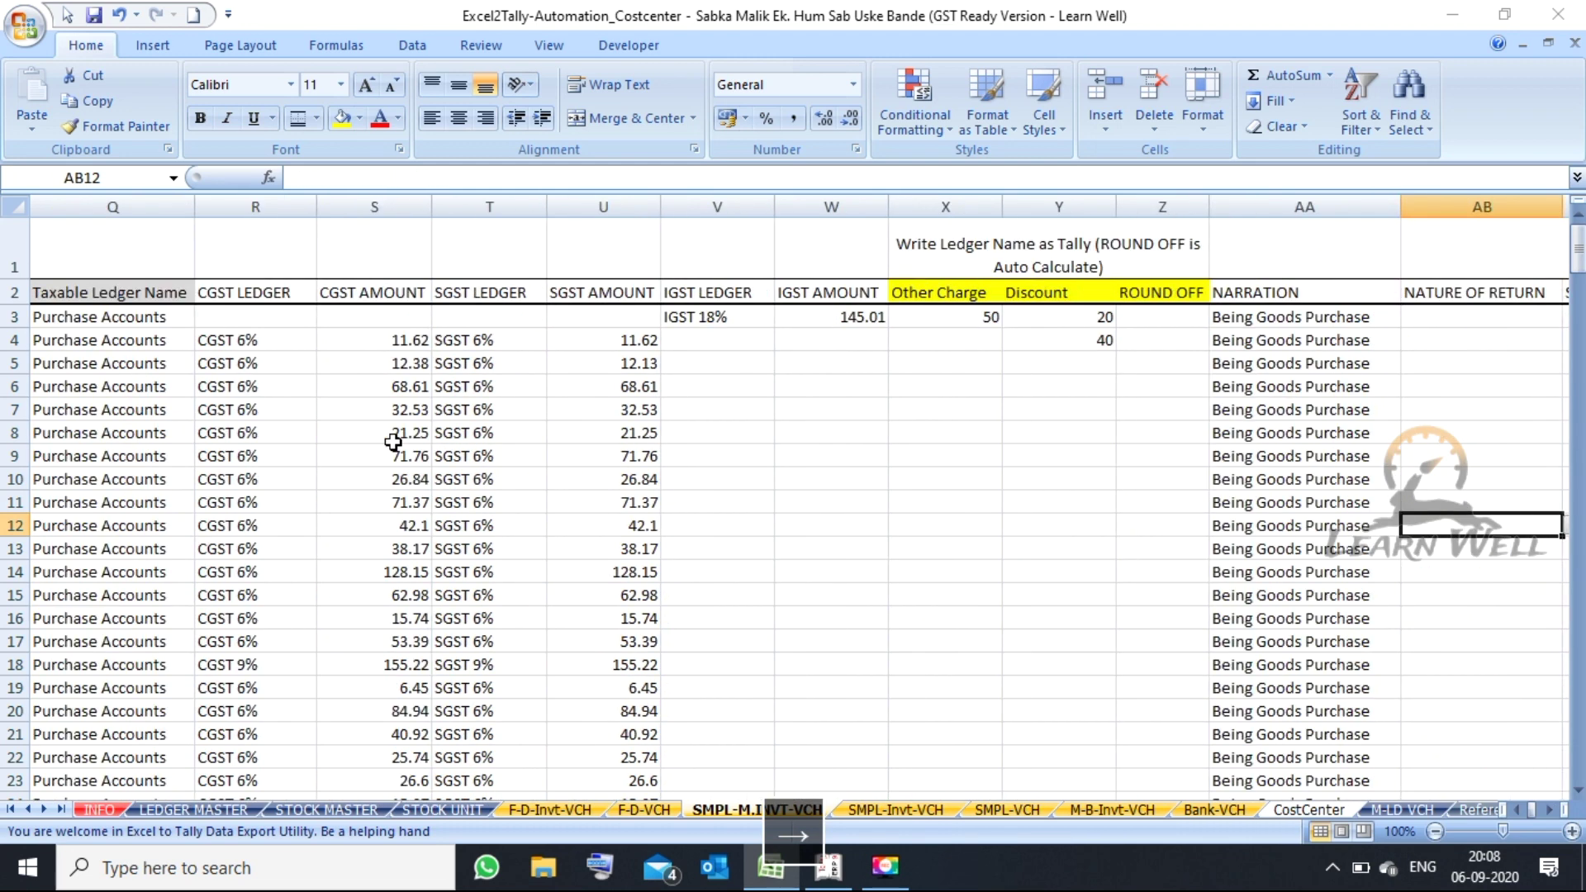
key(Left)
key(Left)
key(Left)
key(Left)
key(Left)
key(Left)
key(Left)
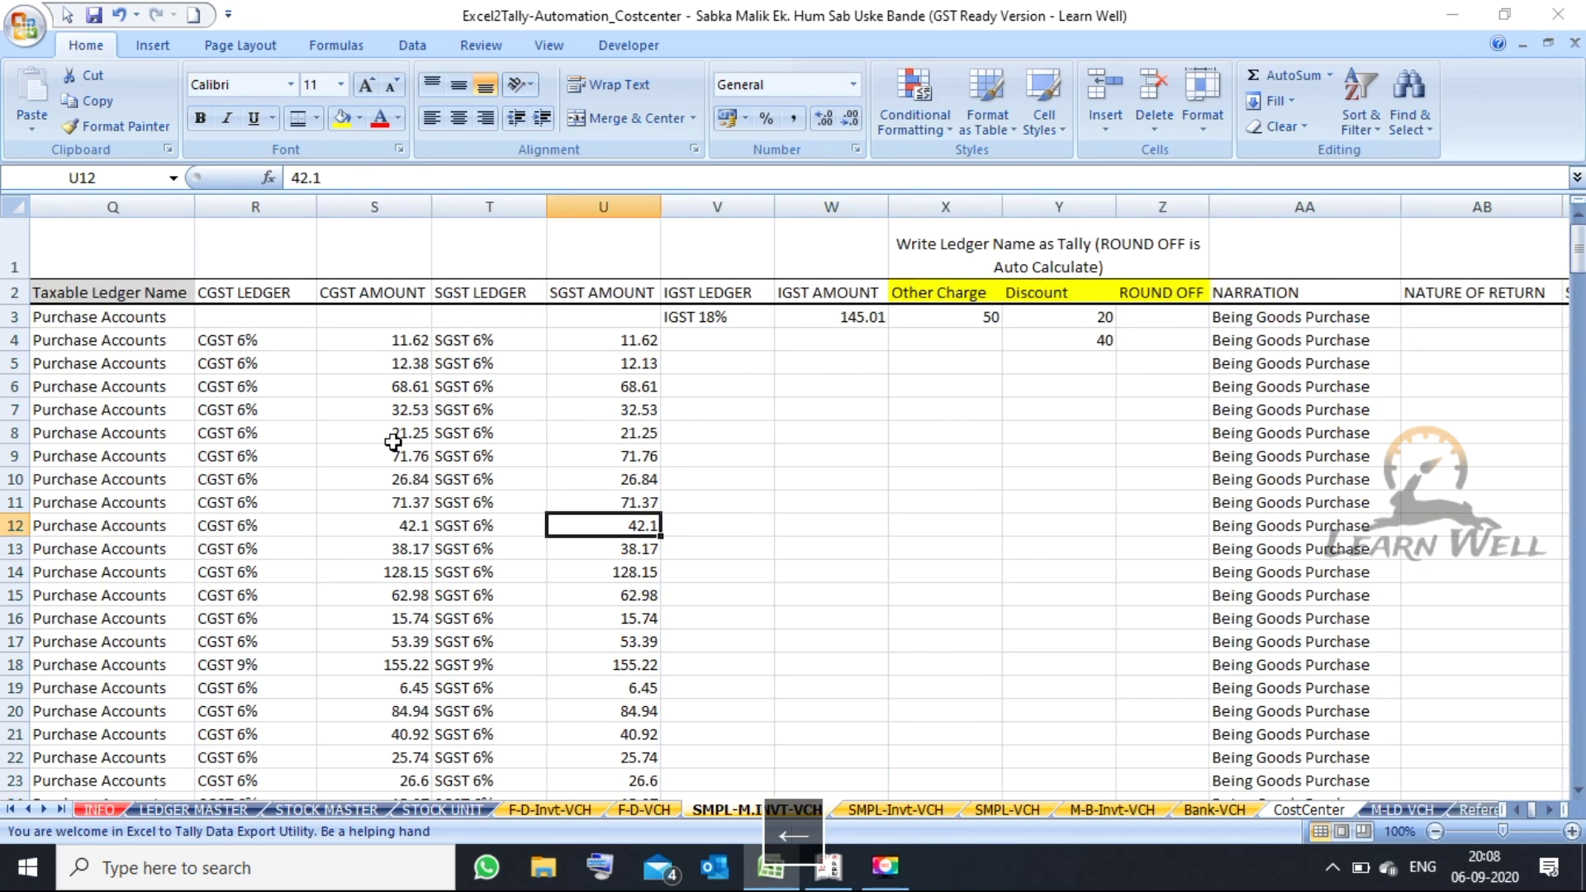
key(Left)
key(Left)
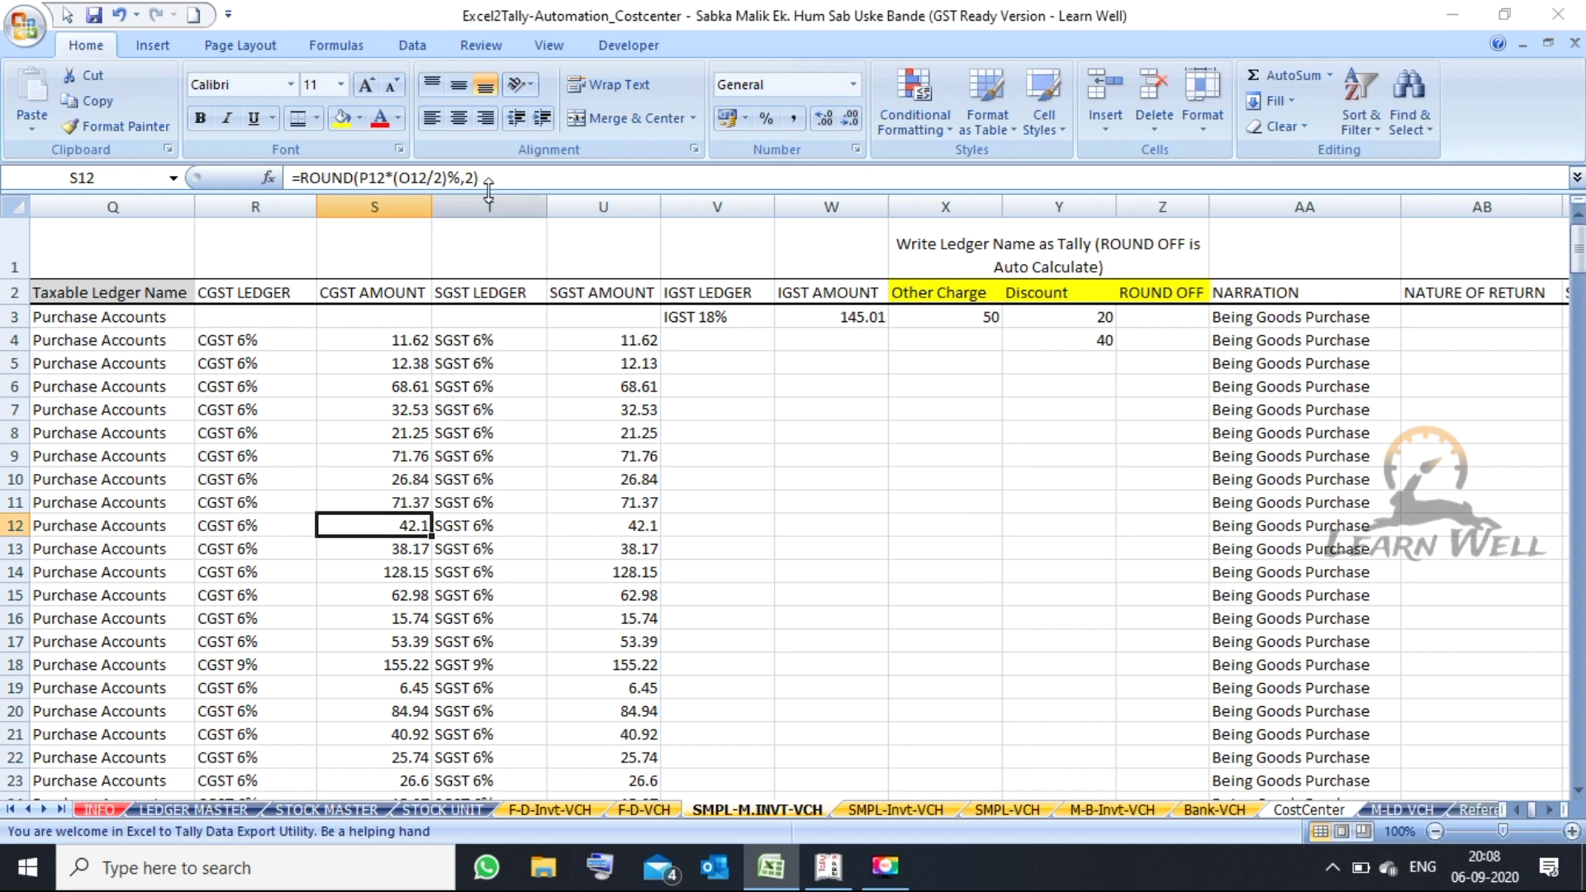
click(491, 182)
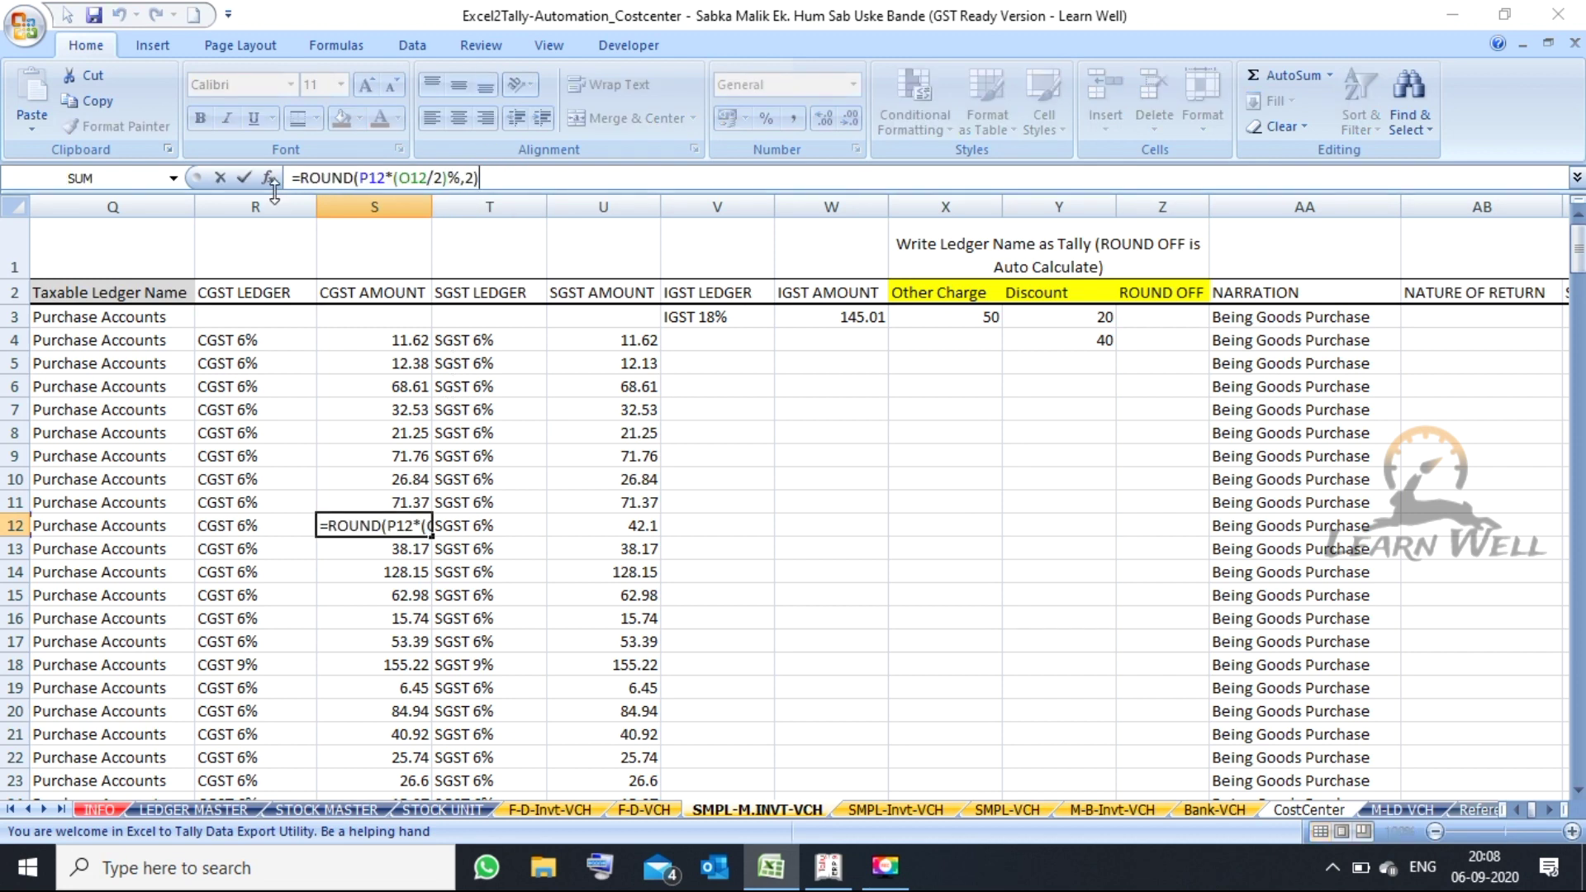
key(Escape)
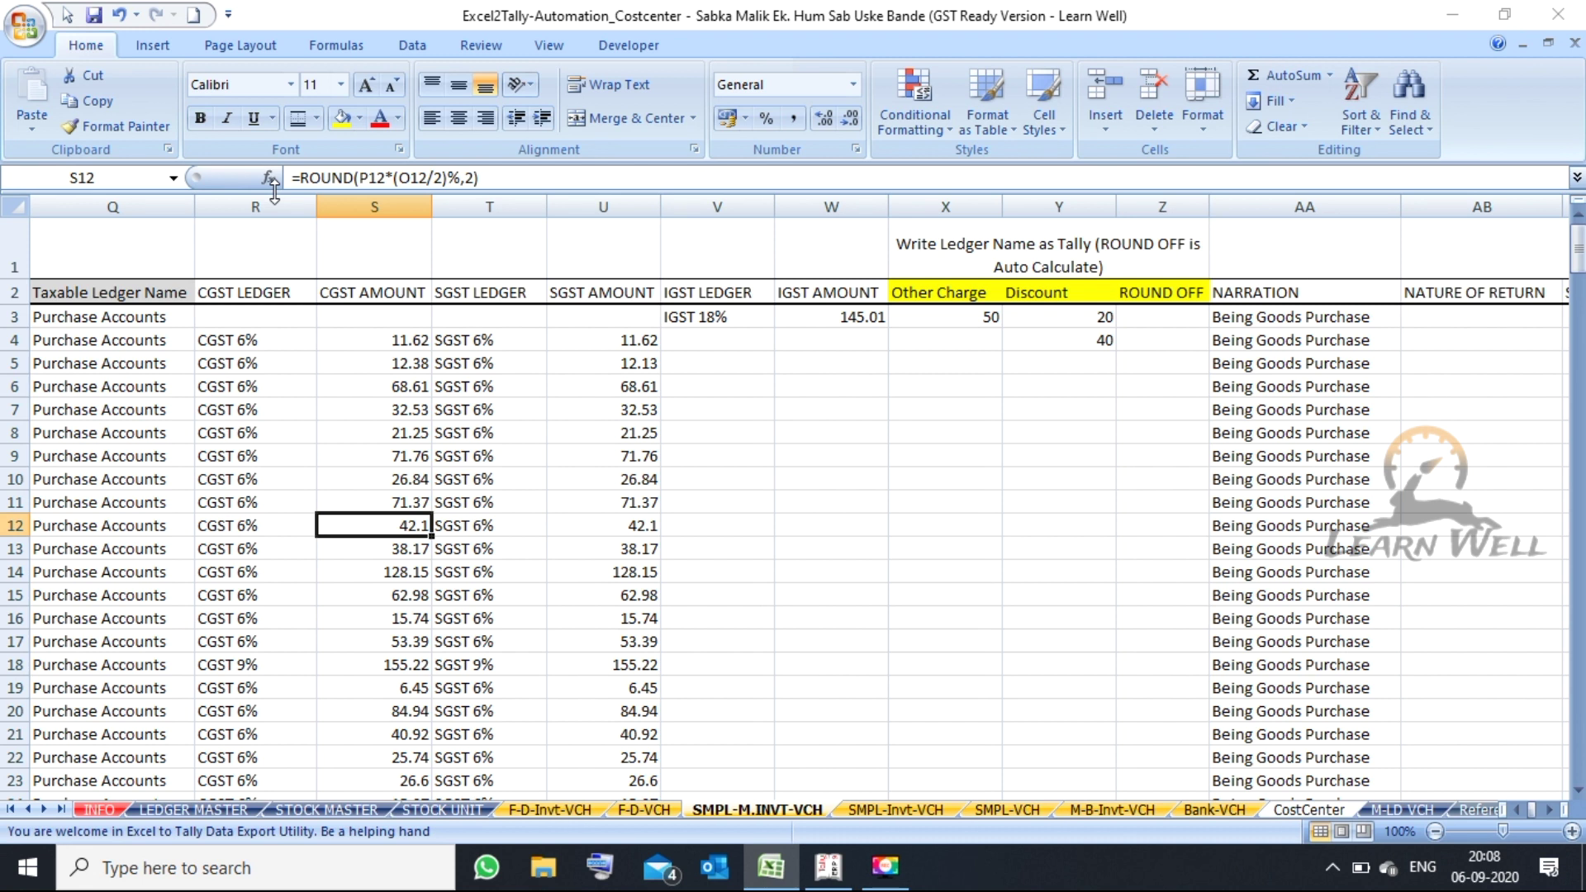
key(Right)
key(Right)
key(Right)
key(Right)
key(Right)
key(Right)
key(Right)
key(Right)
key(Up)
key(Up)
key(Up)
key(Up)
key(Up)
key(Up)
key(Up)
key(Up)
key(Left)
key(Left)
key(Left)
key(Up)
key(Up)
key(Right)
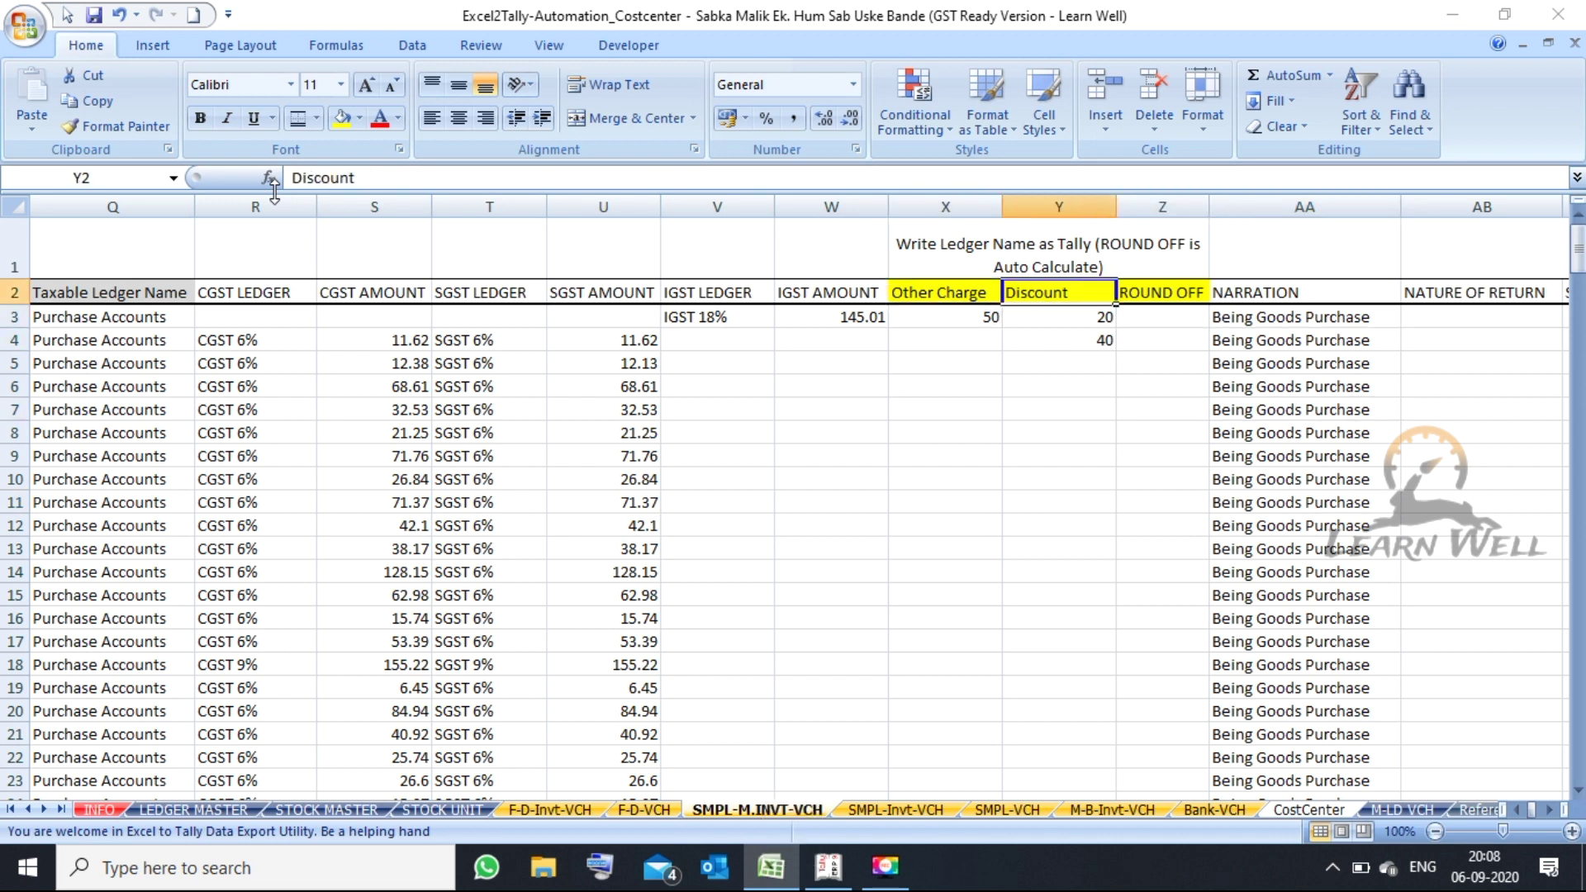
key(Right)
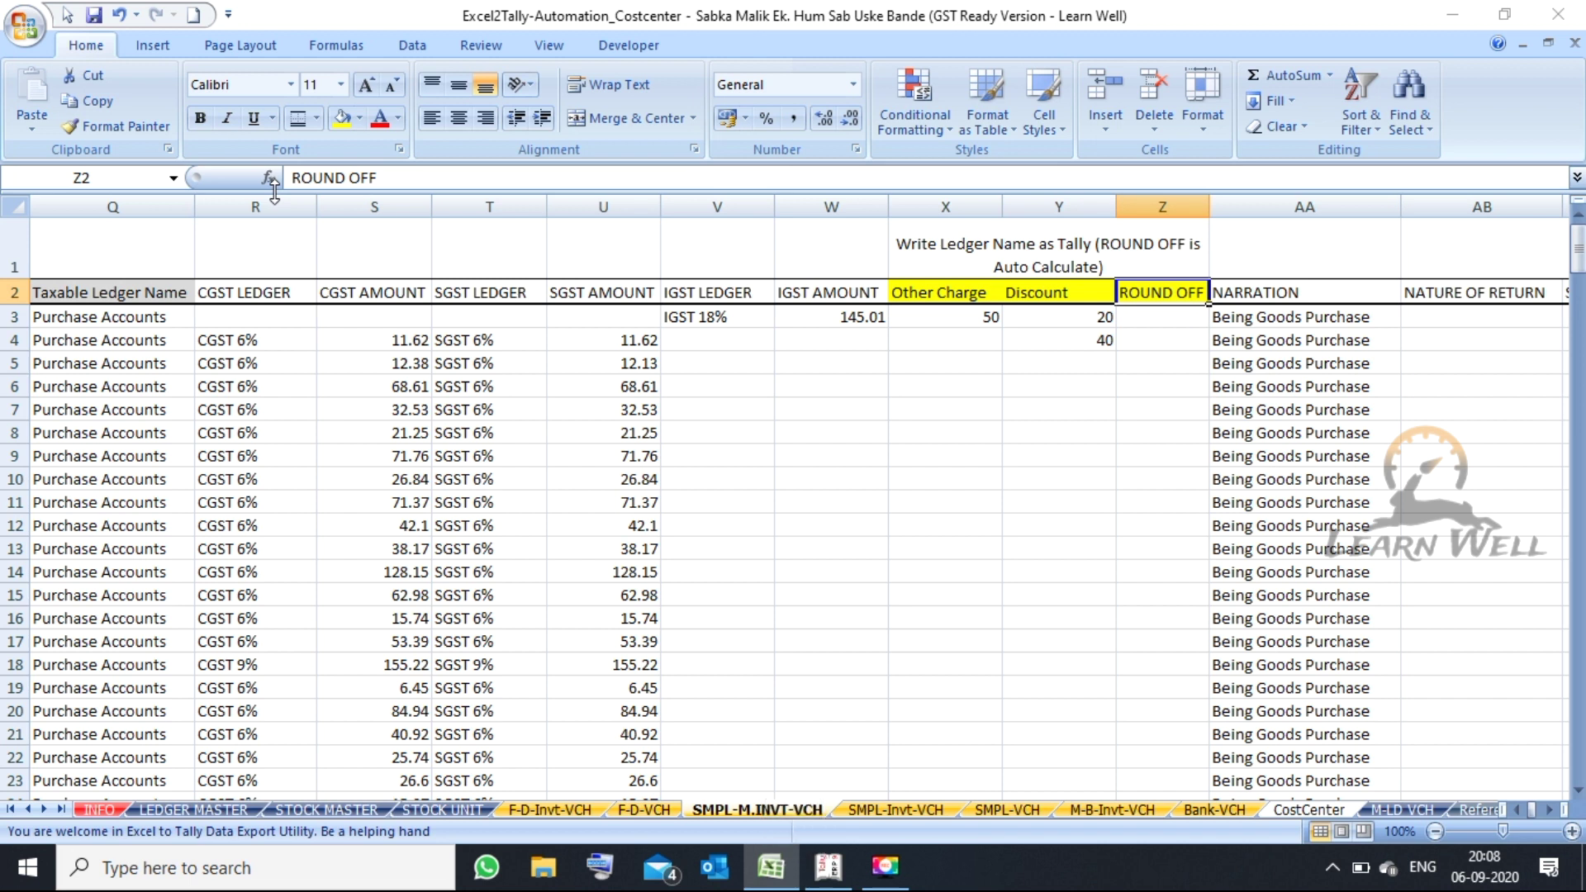
key(Down)
key(Down)
key(Down)
key(Down)
key(Down)
key(Down)
key(Down)
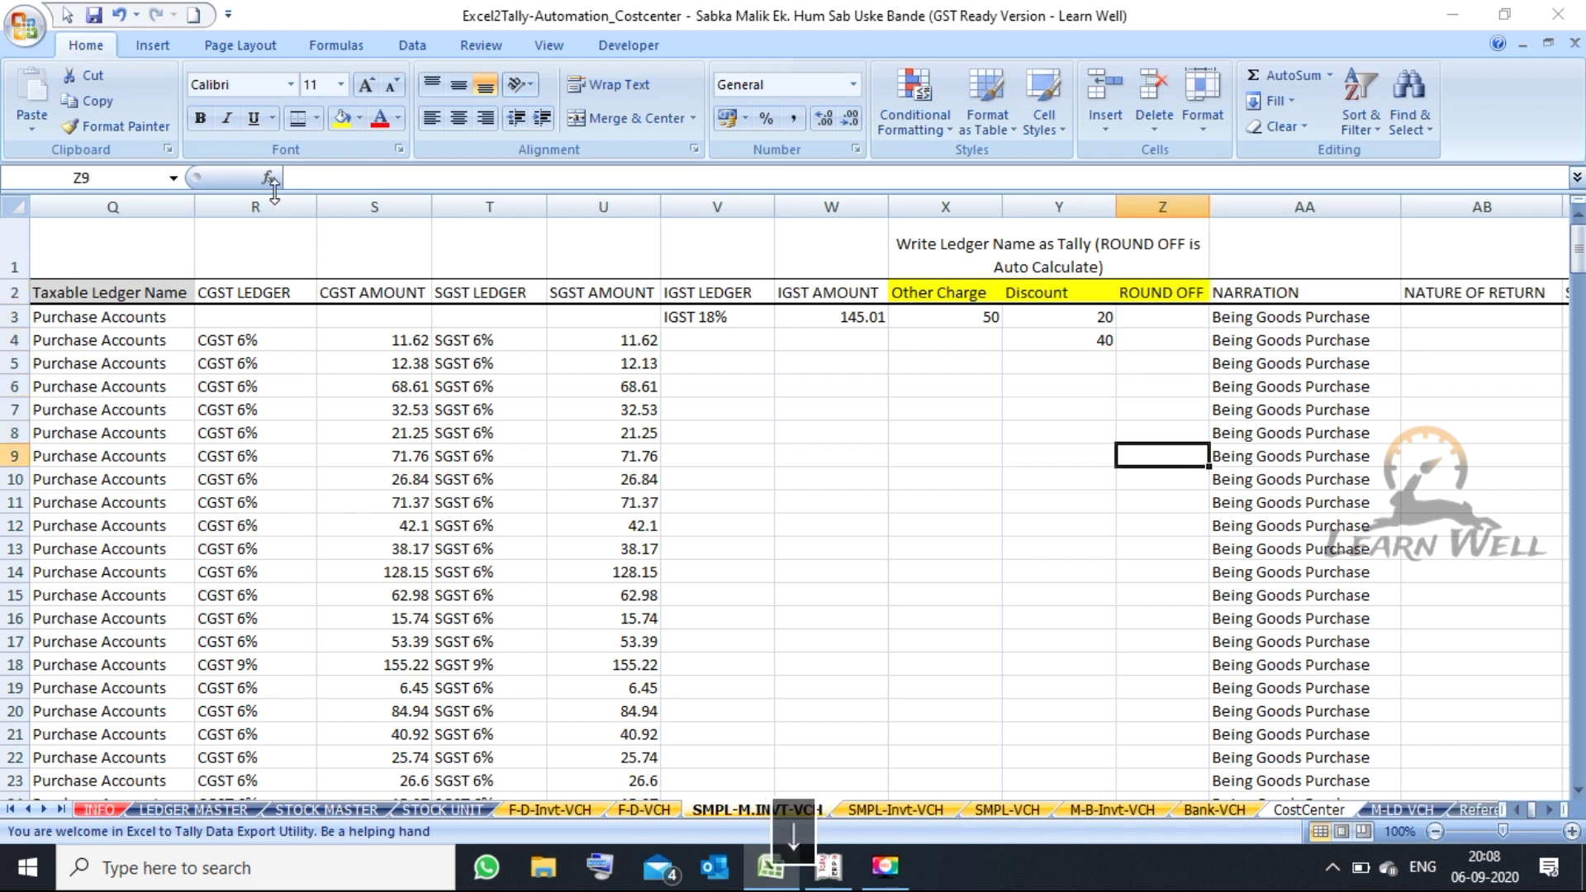
key(Right)
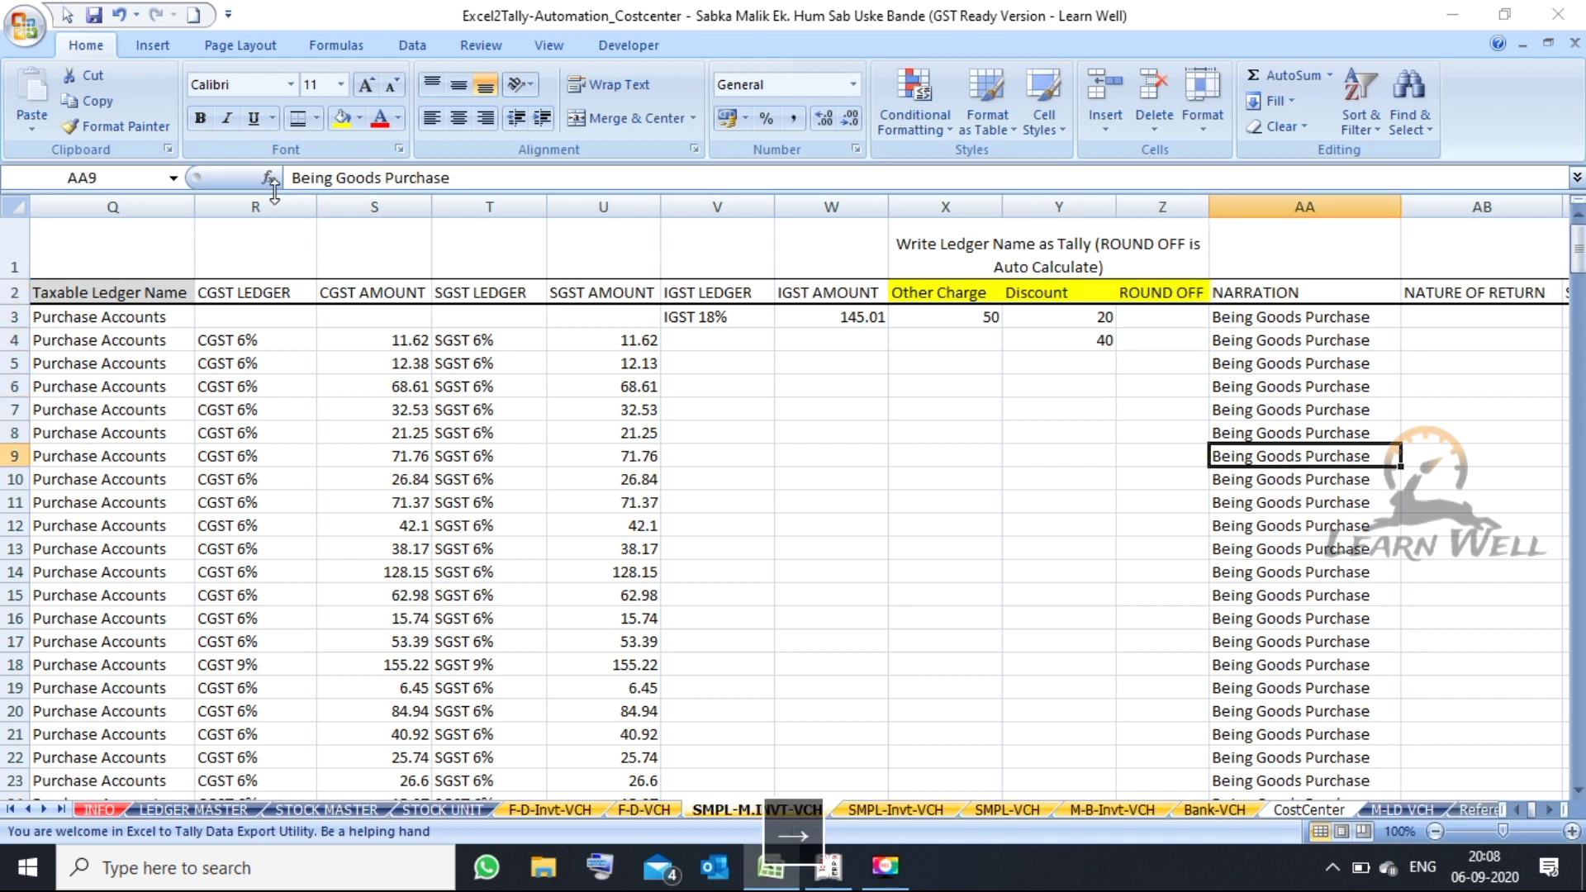
key(Right)
key(Right)
key(Right)
key(Right)
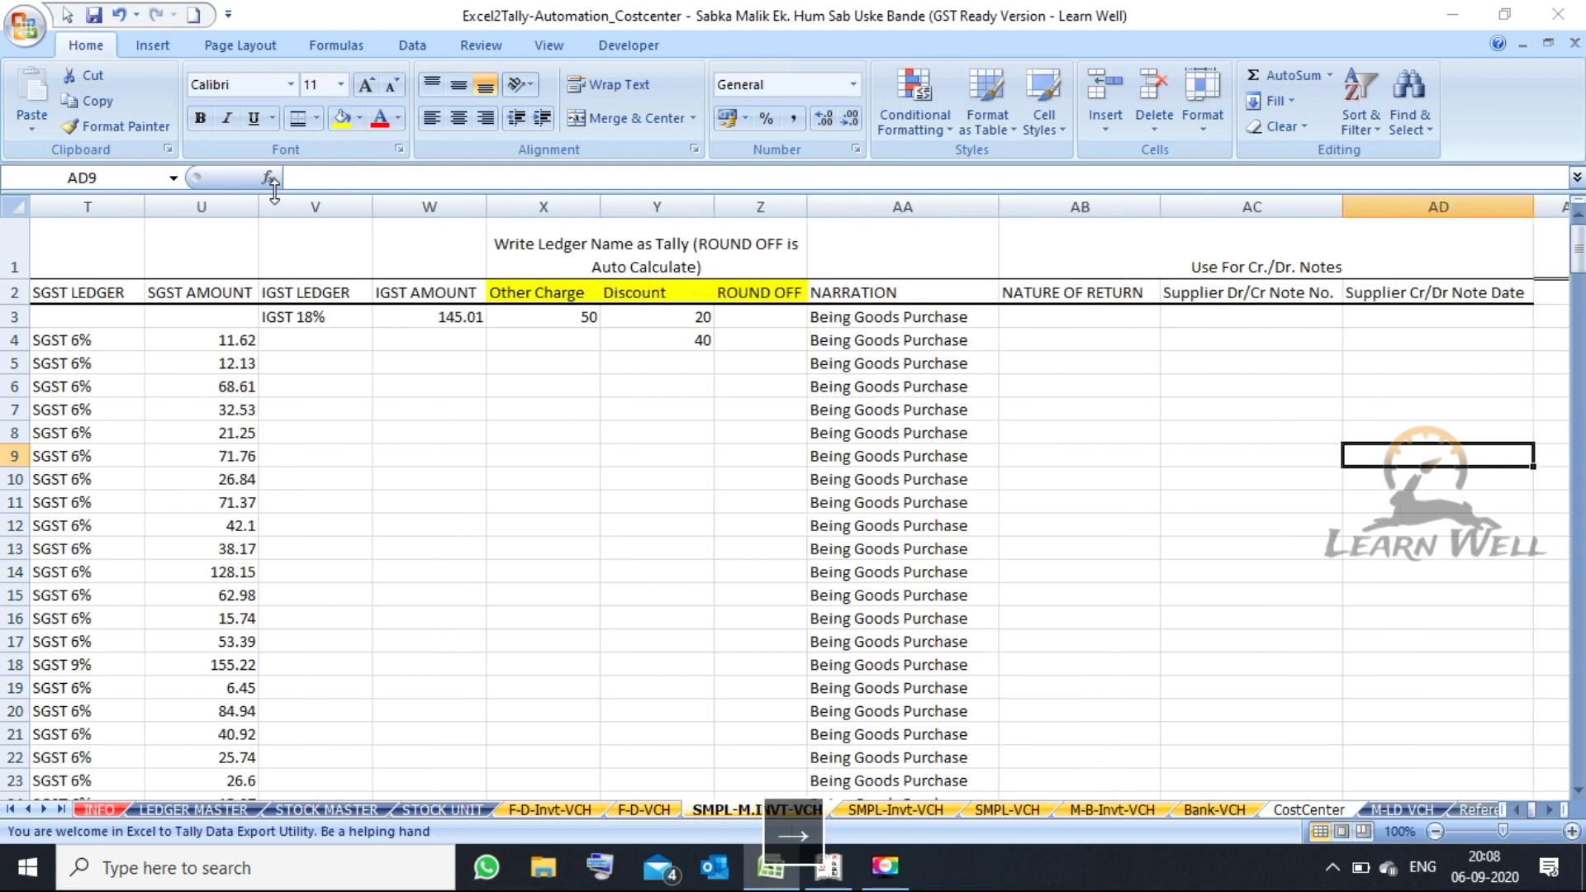
key(Left)
key(Left)
key(Left)
key(Up)
key(Up)
key(Up)
key(Up)
key(Up)
key(Up)
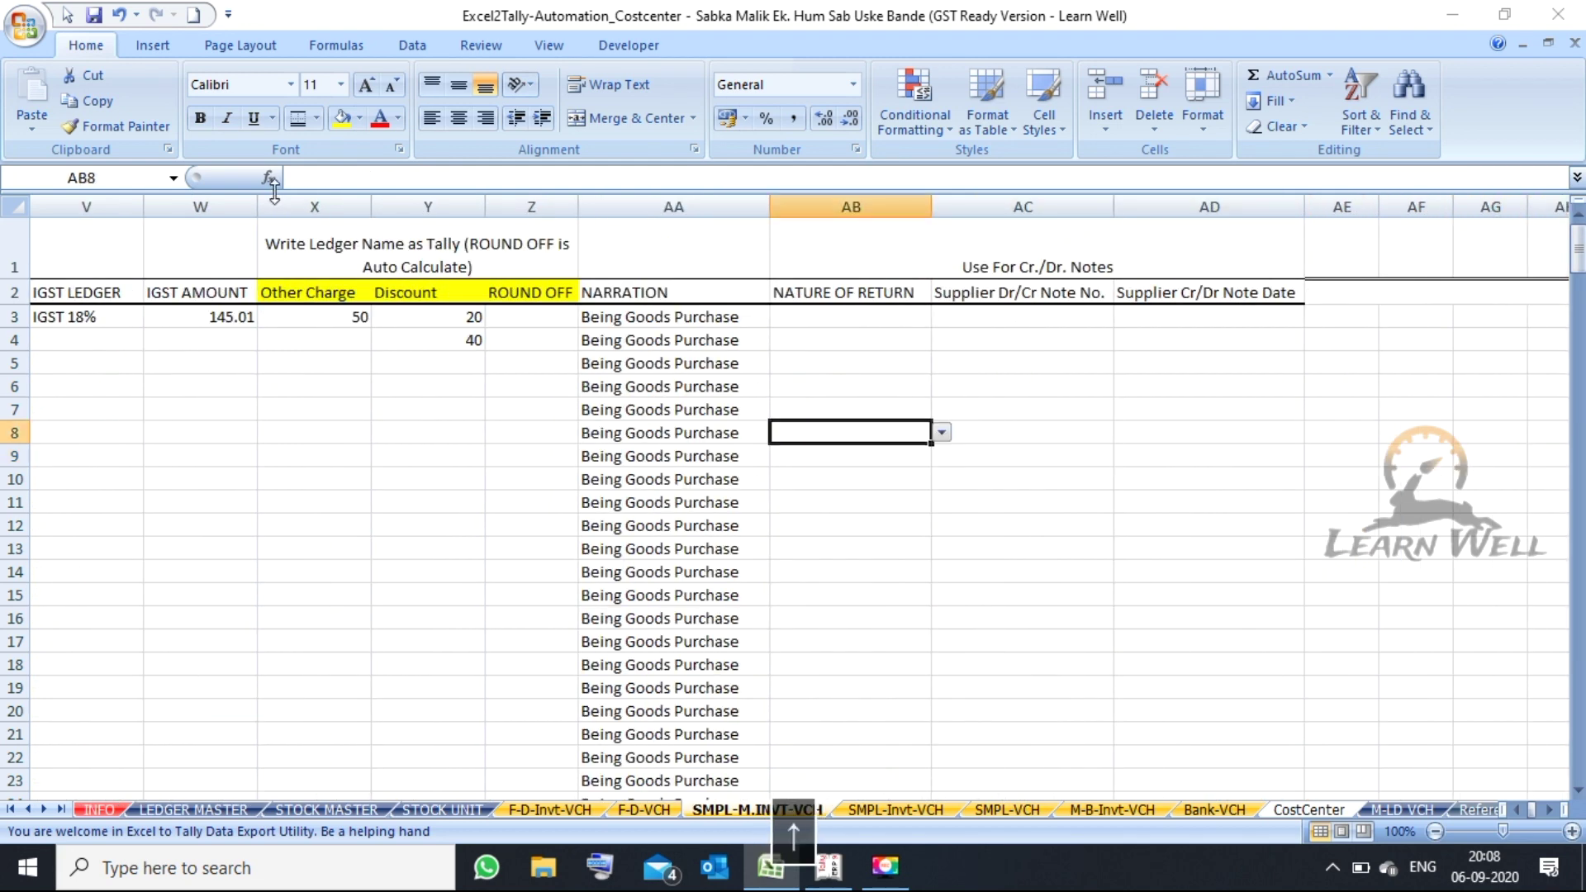
key(Down)
key(Down)
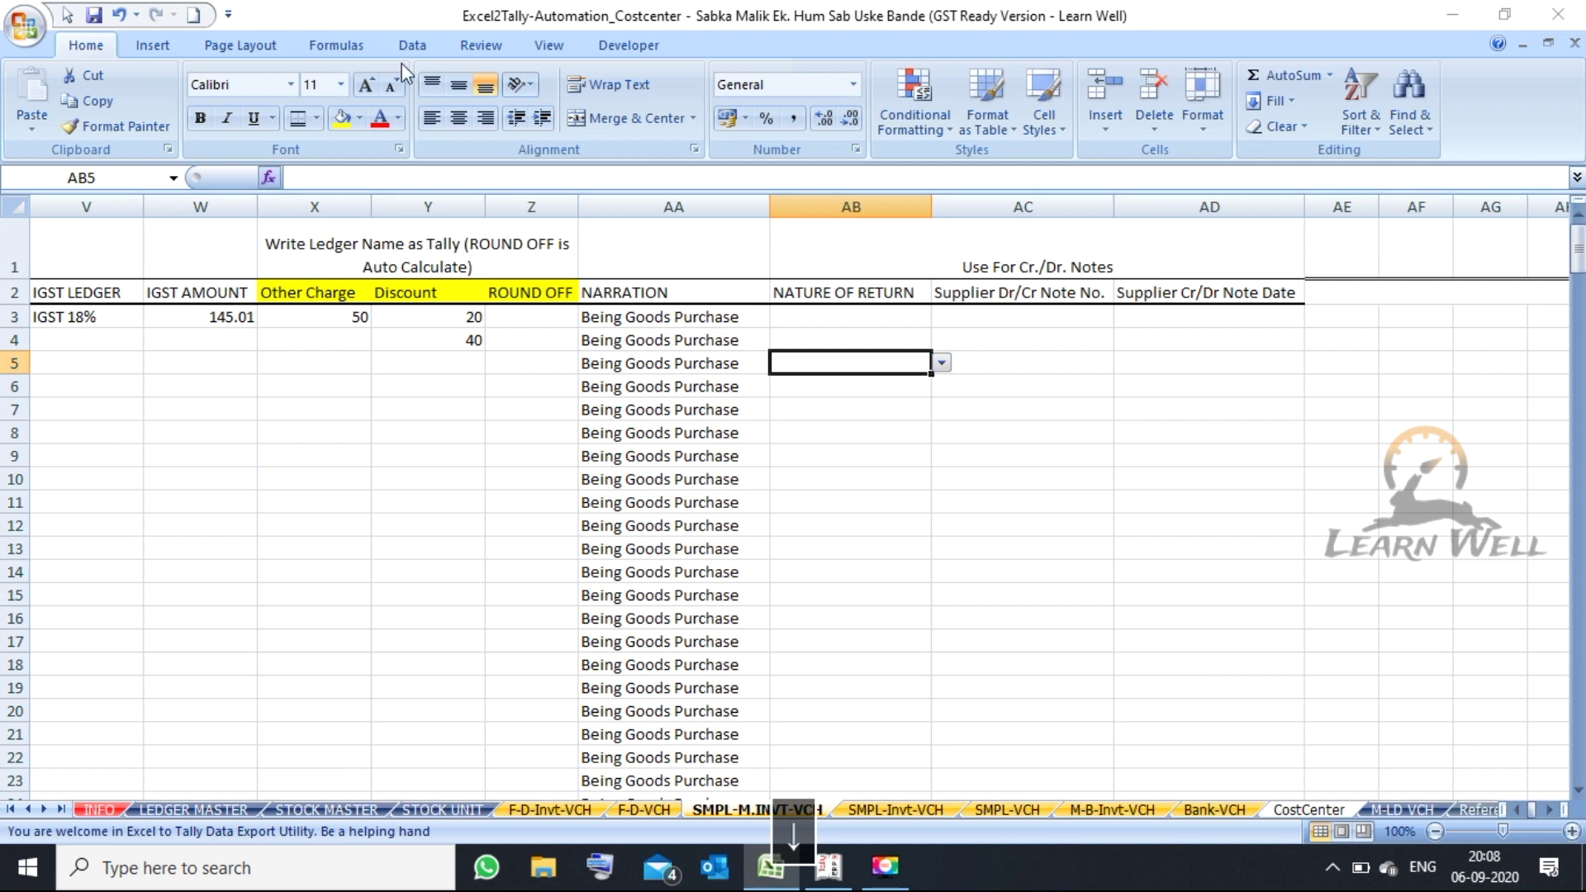
click(942, 364)
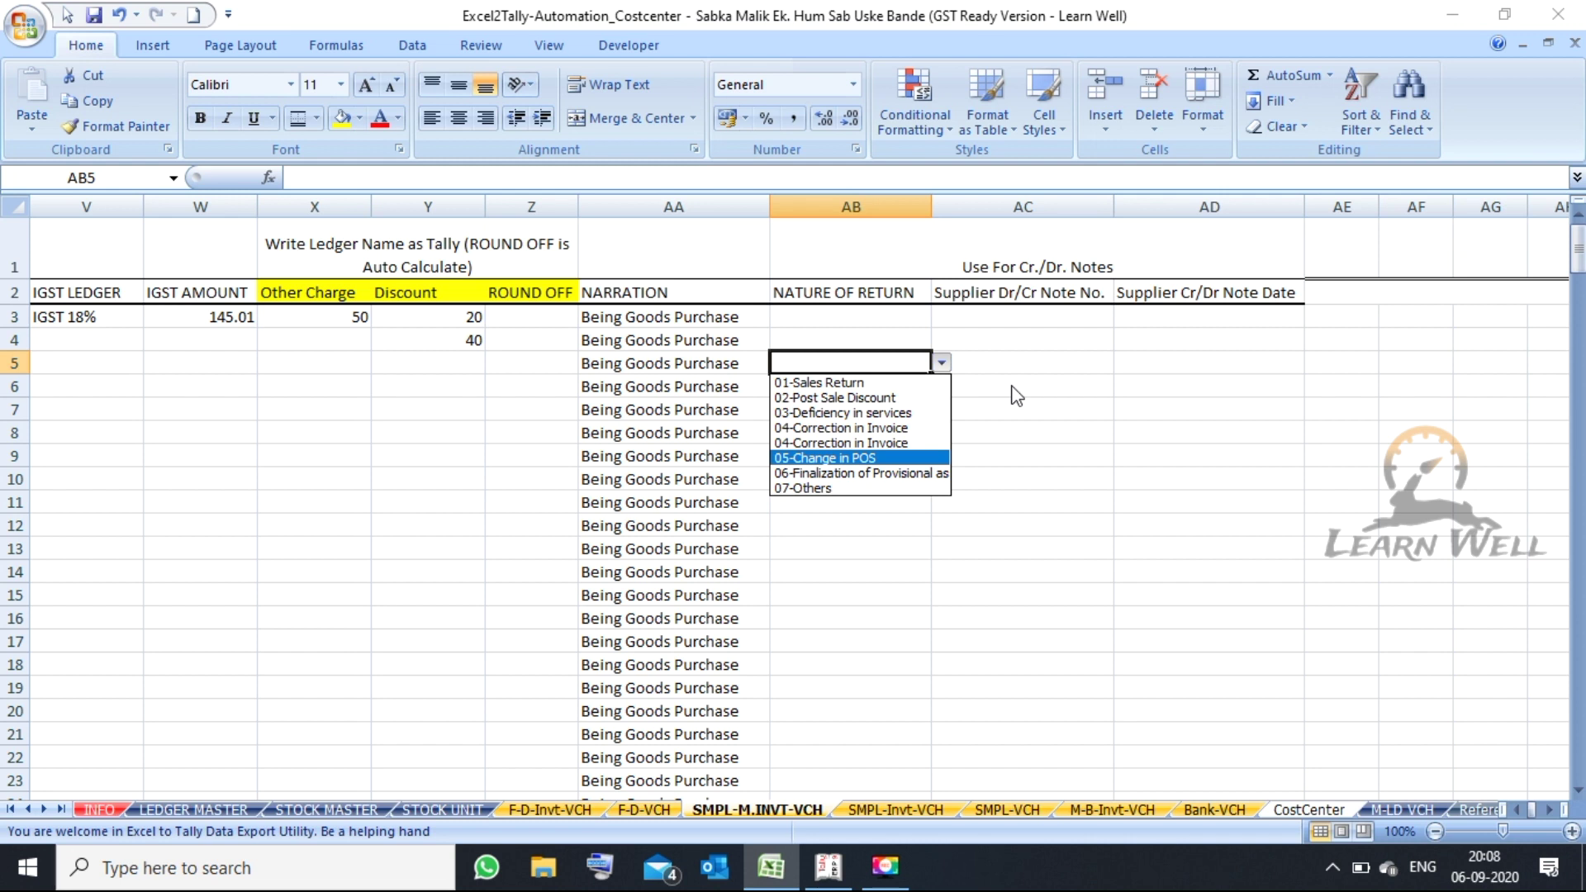
key(Escape)
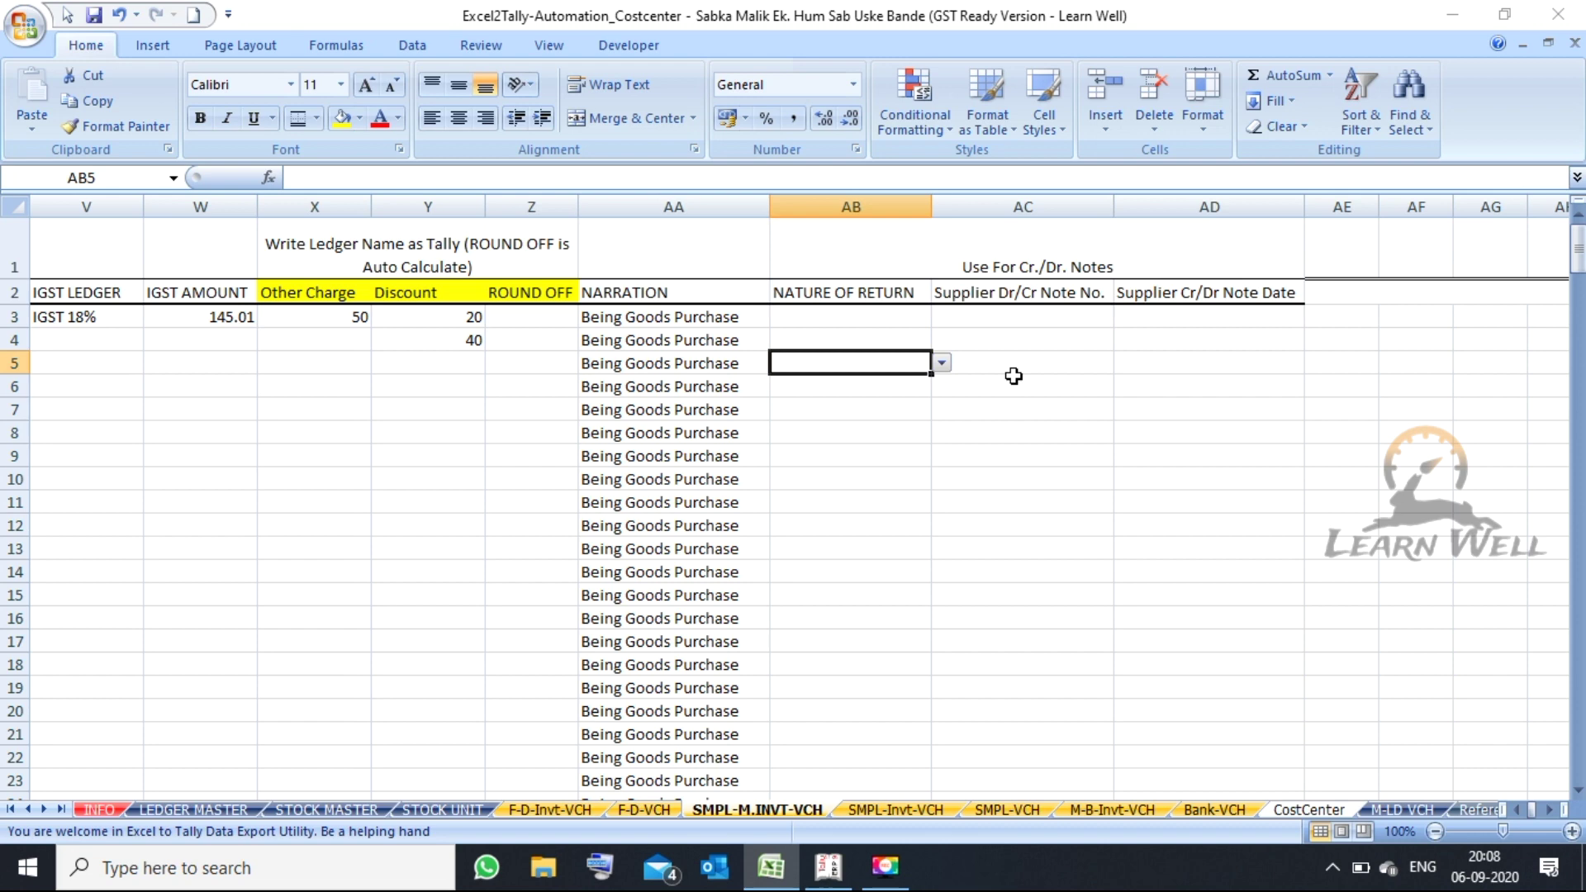
key(Right)
key(Right)
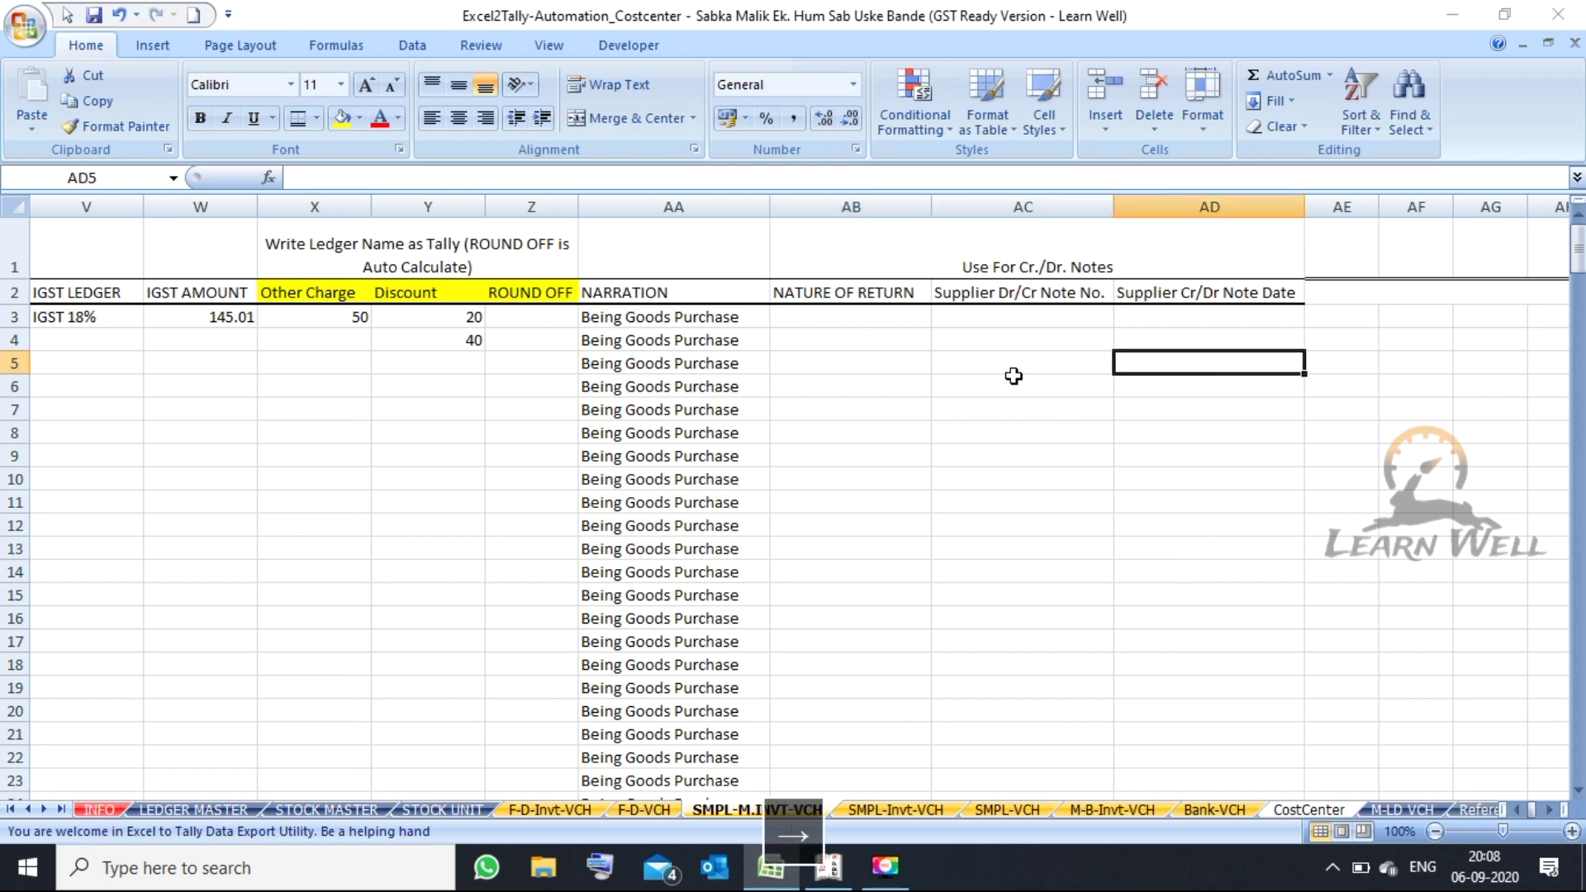
key(Right)
key(Right)
key(Right)
key(Right)
key(Right)
key(Right)
key(Right)
key(Right)
key(Right)
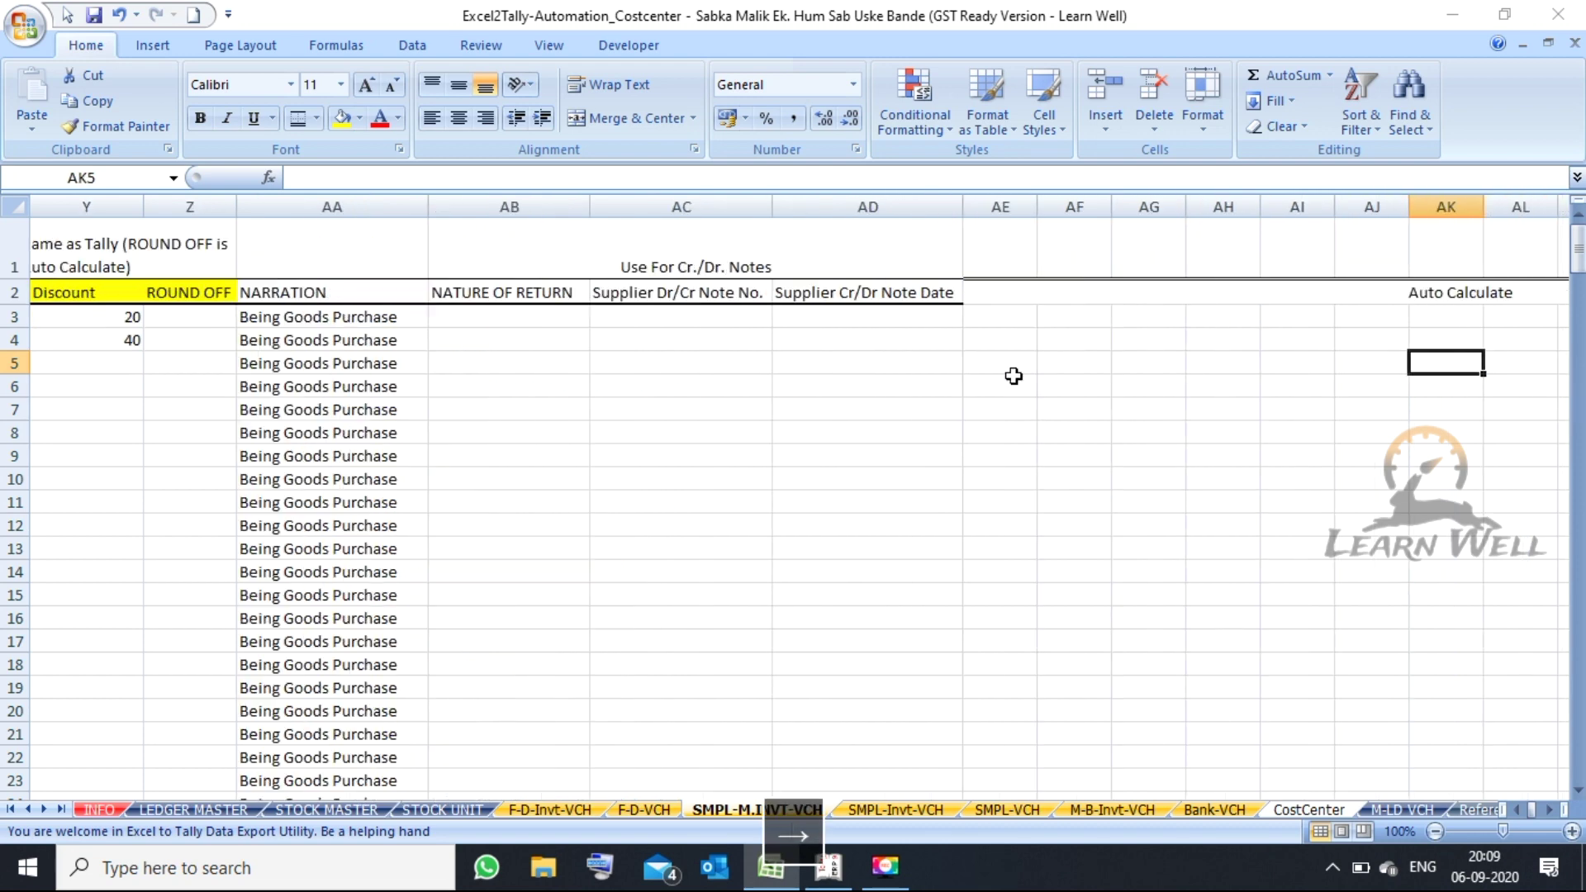
key(Right)
key(Right)
key(Right)
key(Right)
key(Right)
key(Right)
key(Left)
key(Left)
key(Left)
key(Left)
key(Left)
key(Left)
key(Left)
key(Left)
key(Left)
key(Left)
key(Left)
key(Left)
key(Left)
key(Left)
key(Right)
key(Right)
key(Right)
key(Right)
key(Right)
key(Right)
key(Right)
key(Right)
key(Right)
key(Right)
key(Right)
key(Right)
key(Right)
key(Right)
key(Left)
key(Left)
key(Left)
key(Left)
key(Left)
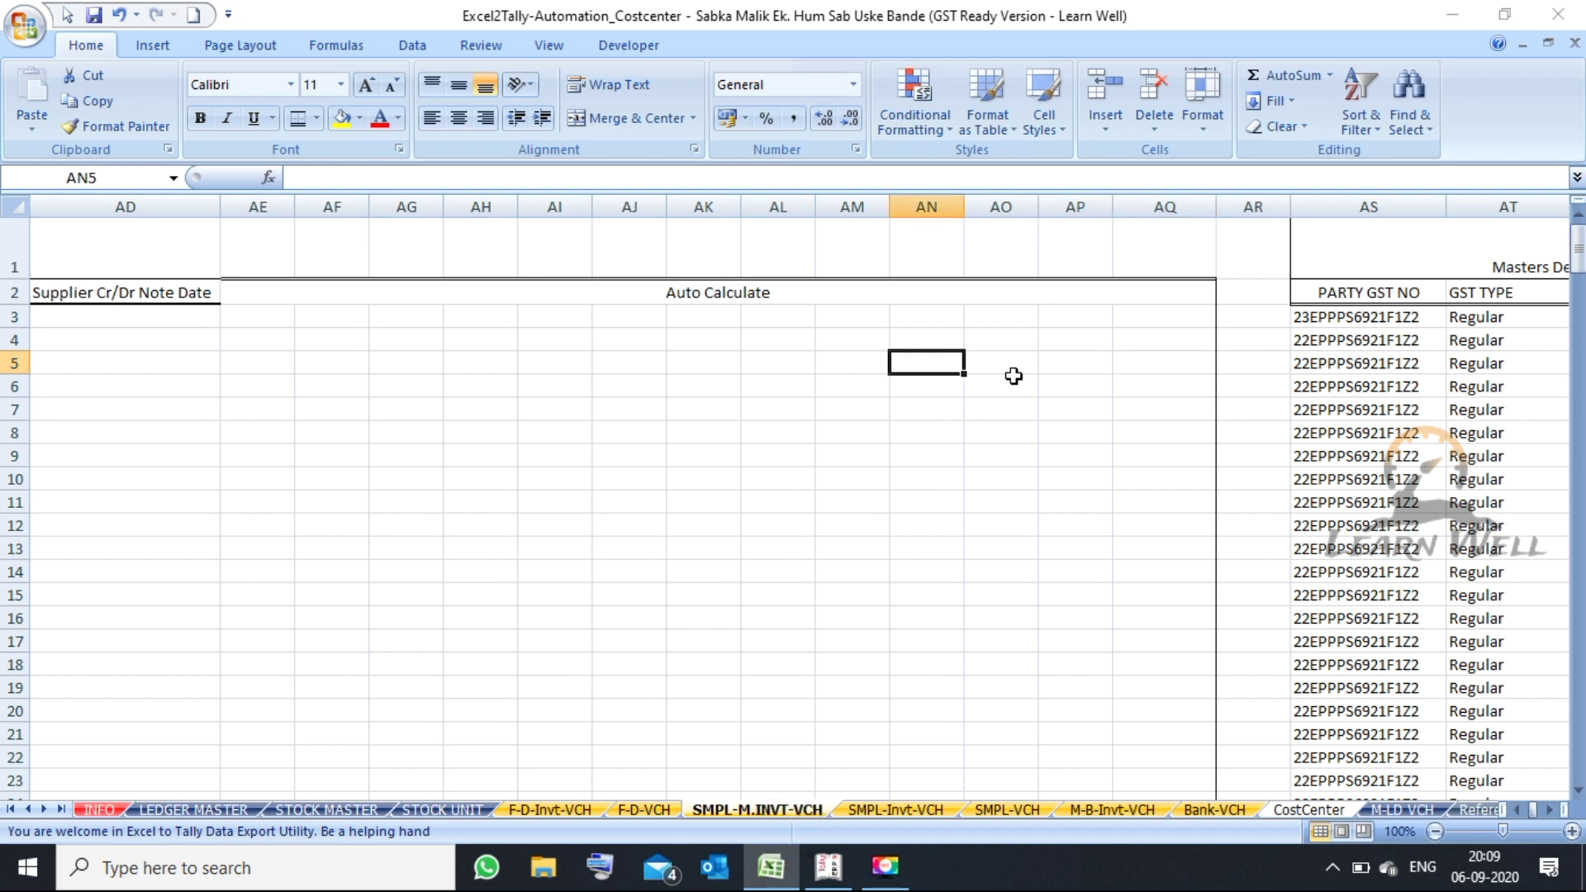
key(Left)
key(Left)
key(Left)
key(Left)
key(Left)
key(Left)
key(Left)
key(Left)
key(Left)
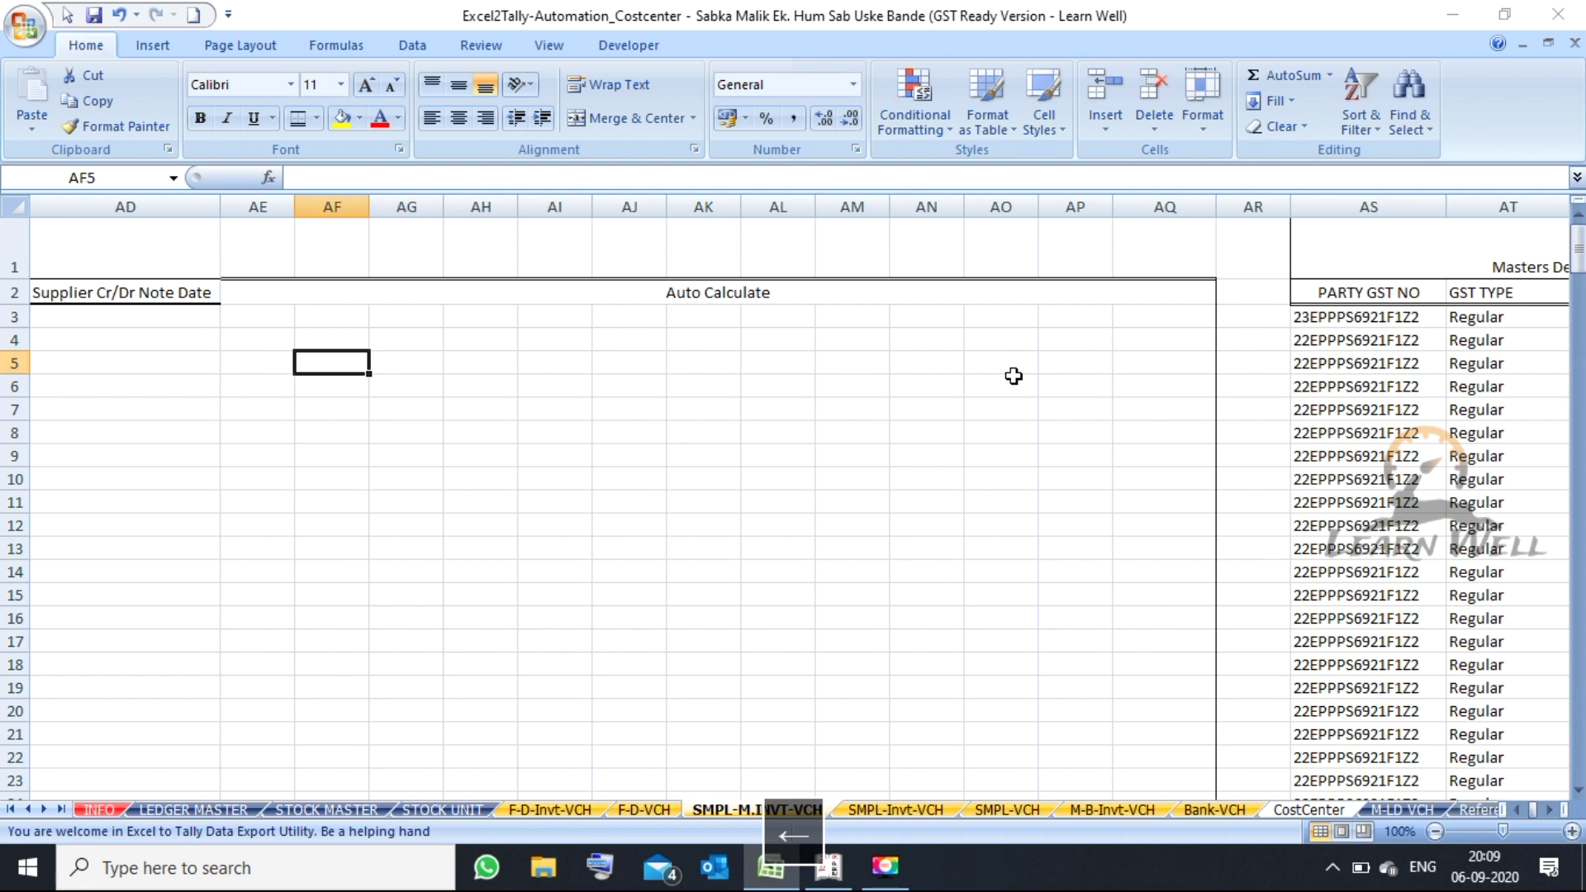
key(Right)
key(Right)
key(Right)
key(Right)
key(Right)
key(Right)
key(Right)
key(Right)
key(Right)
key(Right)
key(Right)
key(Right)
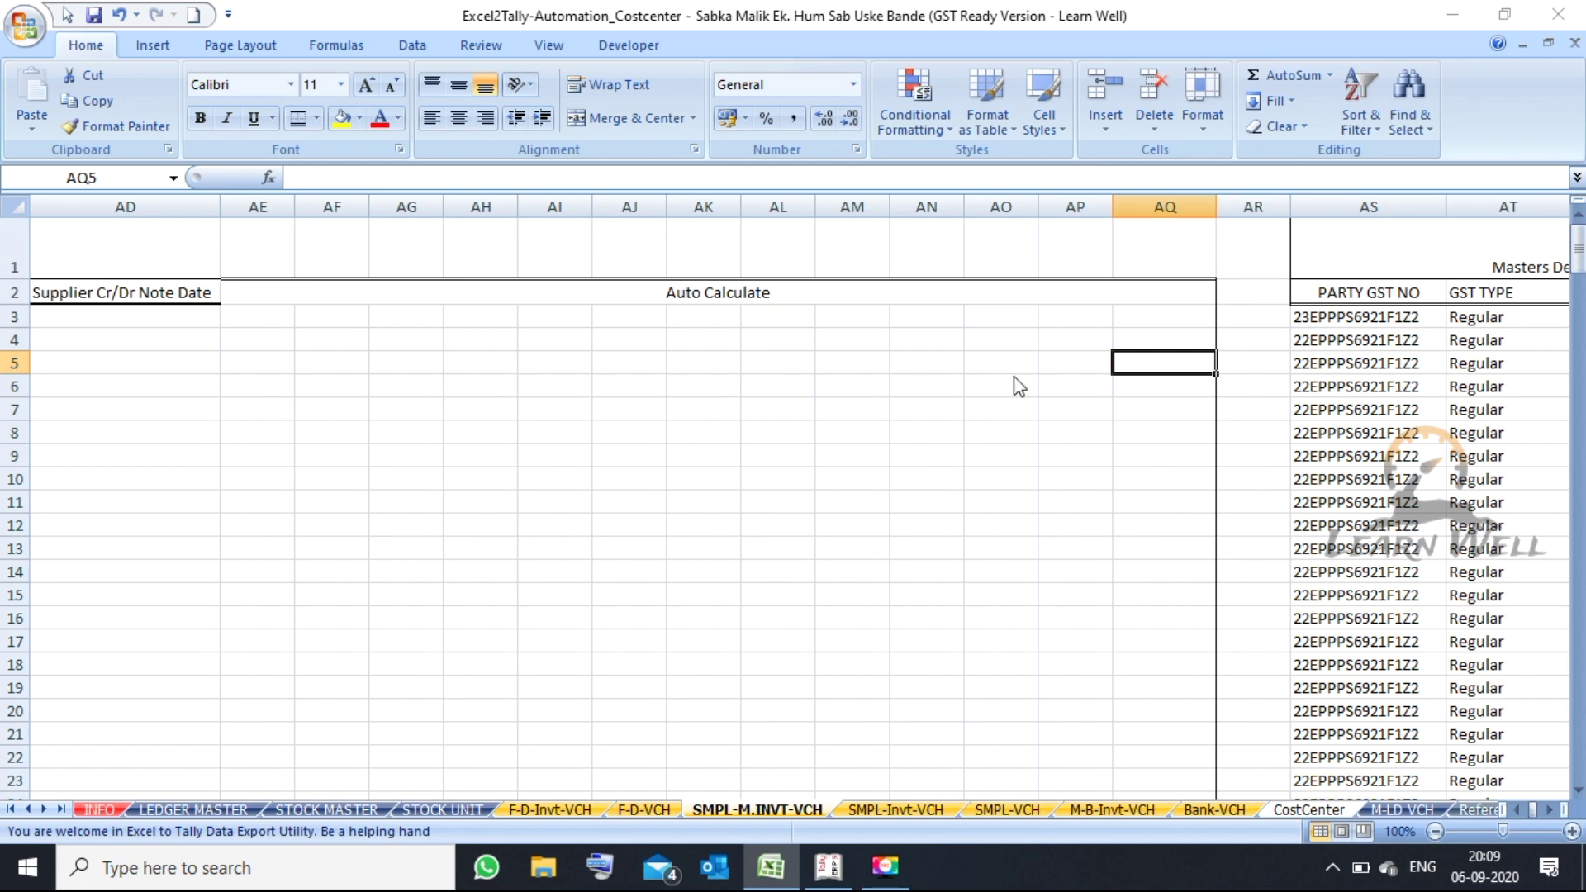
key(Right)
key(Right)
key(Right)
key(Right)
key(Right)
key(Right)
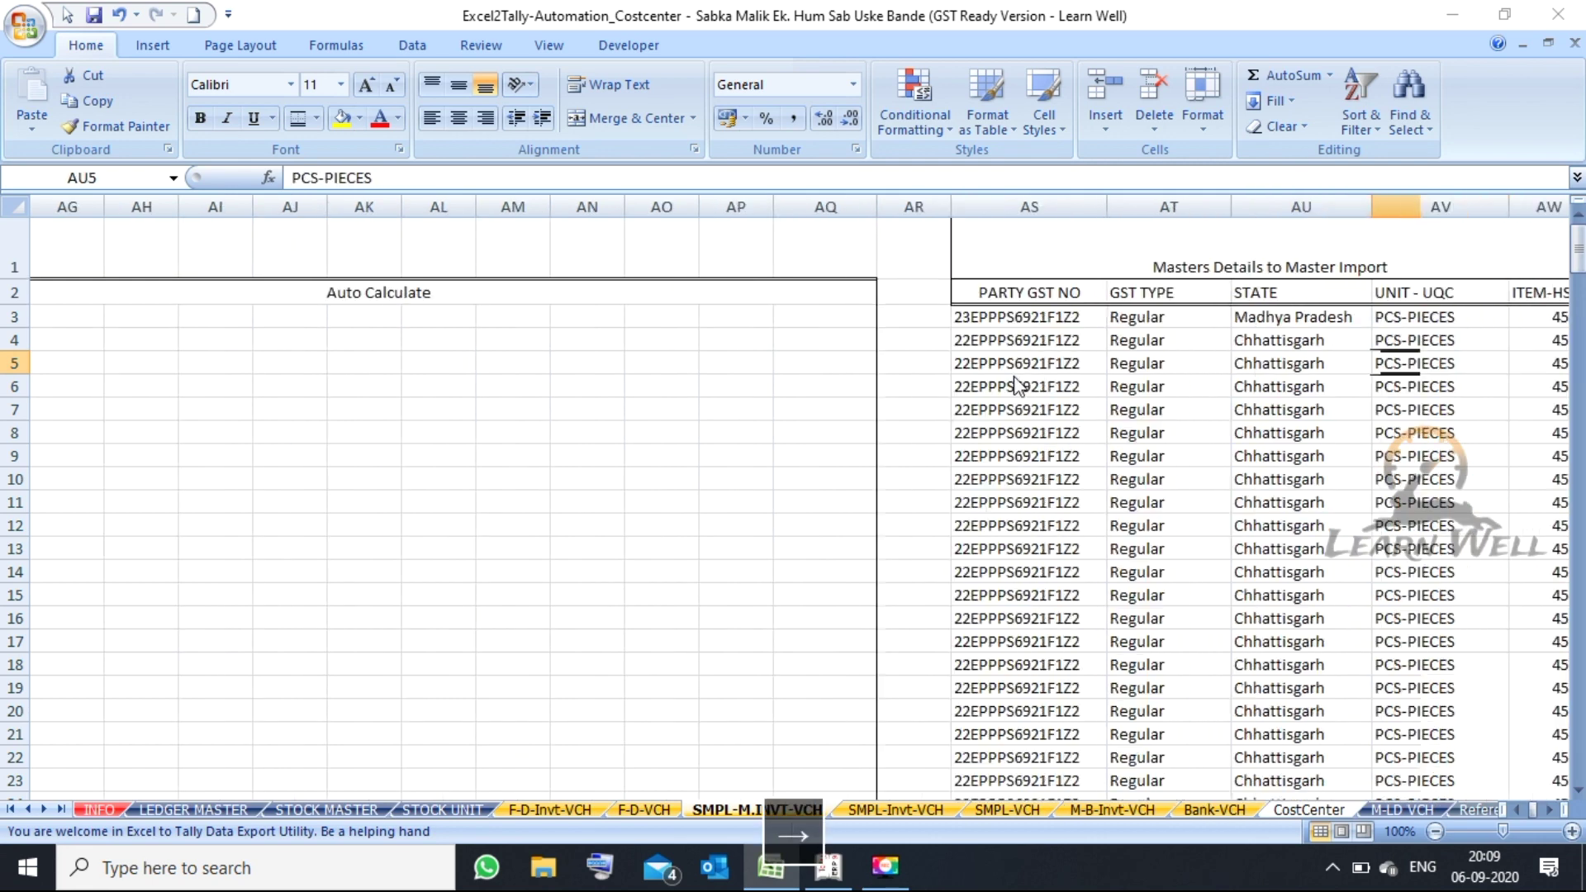
key(Left)
key(Left)
key(Left)
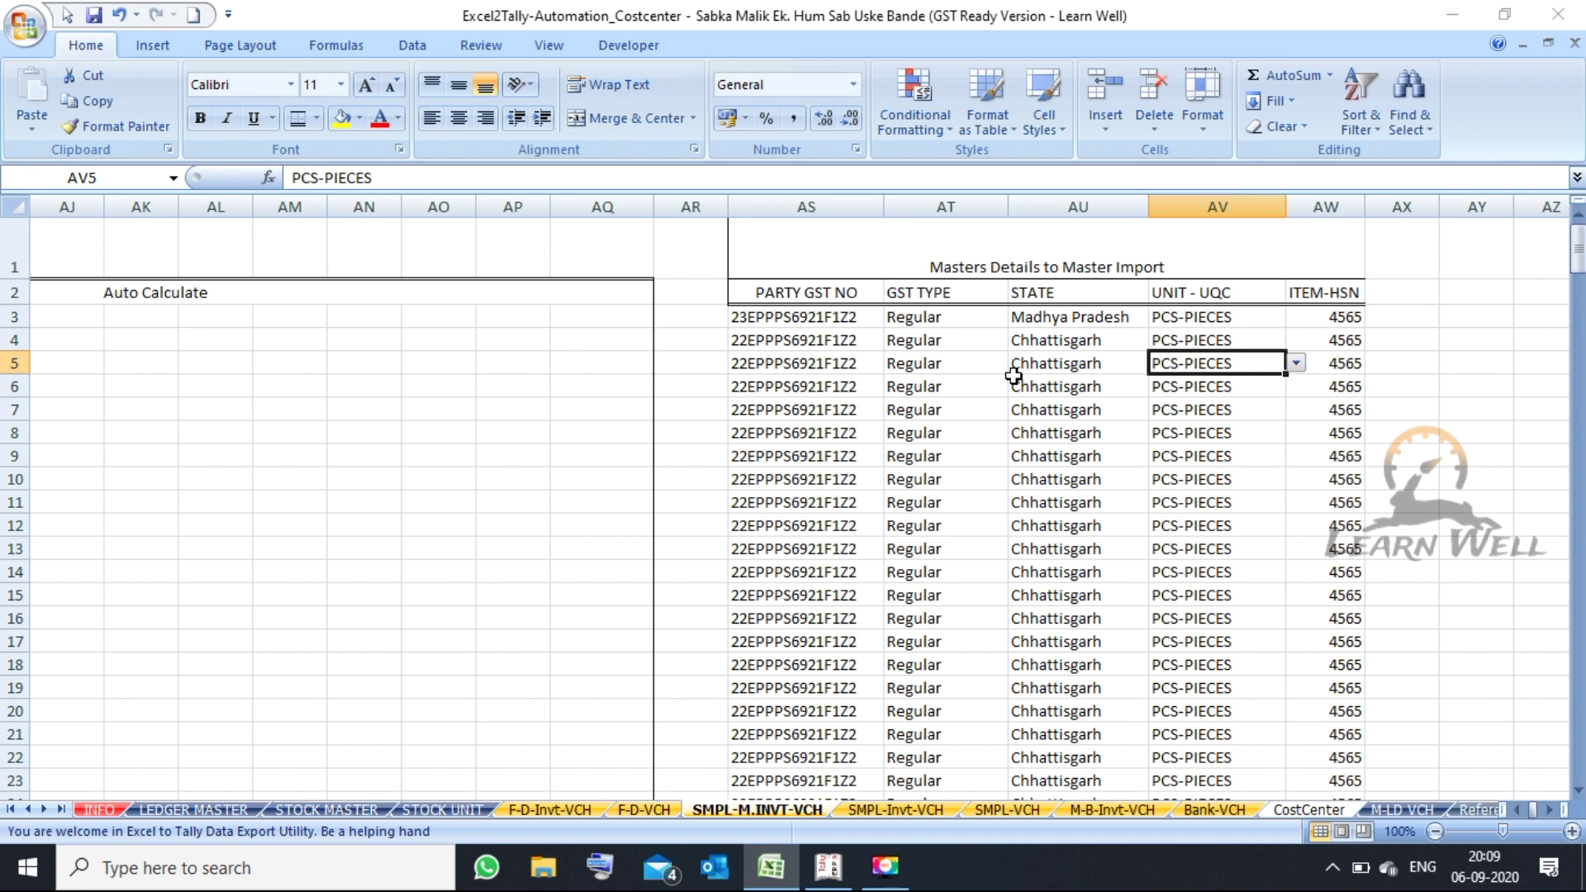
key(Right)
key(Left)
key(Left)
key(Left)
key(Left)
key(Left)
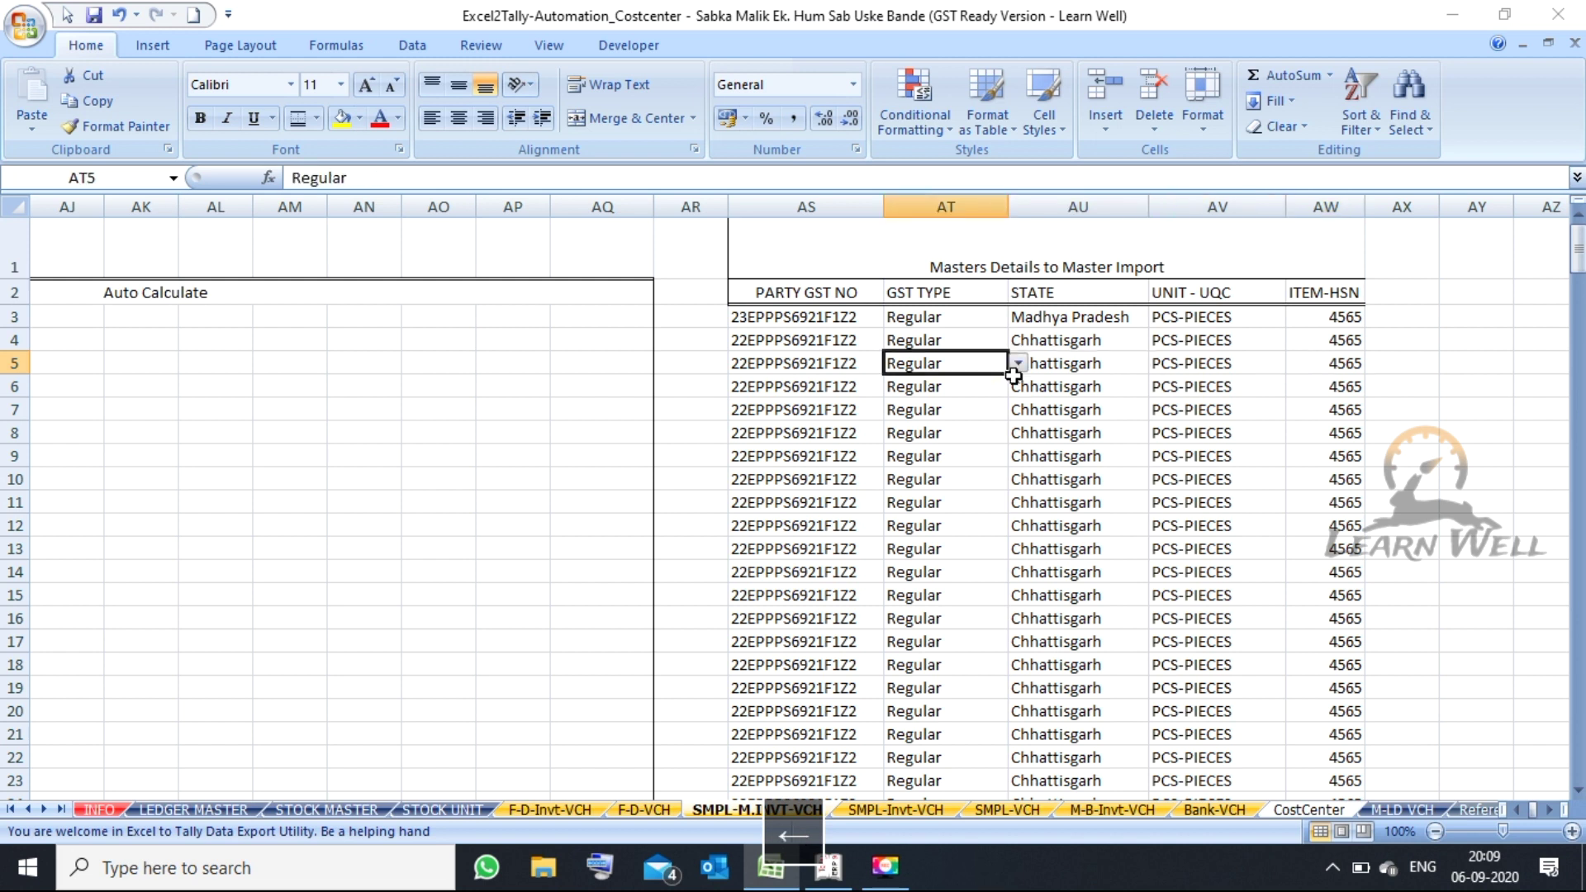
key(Right)
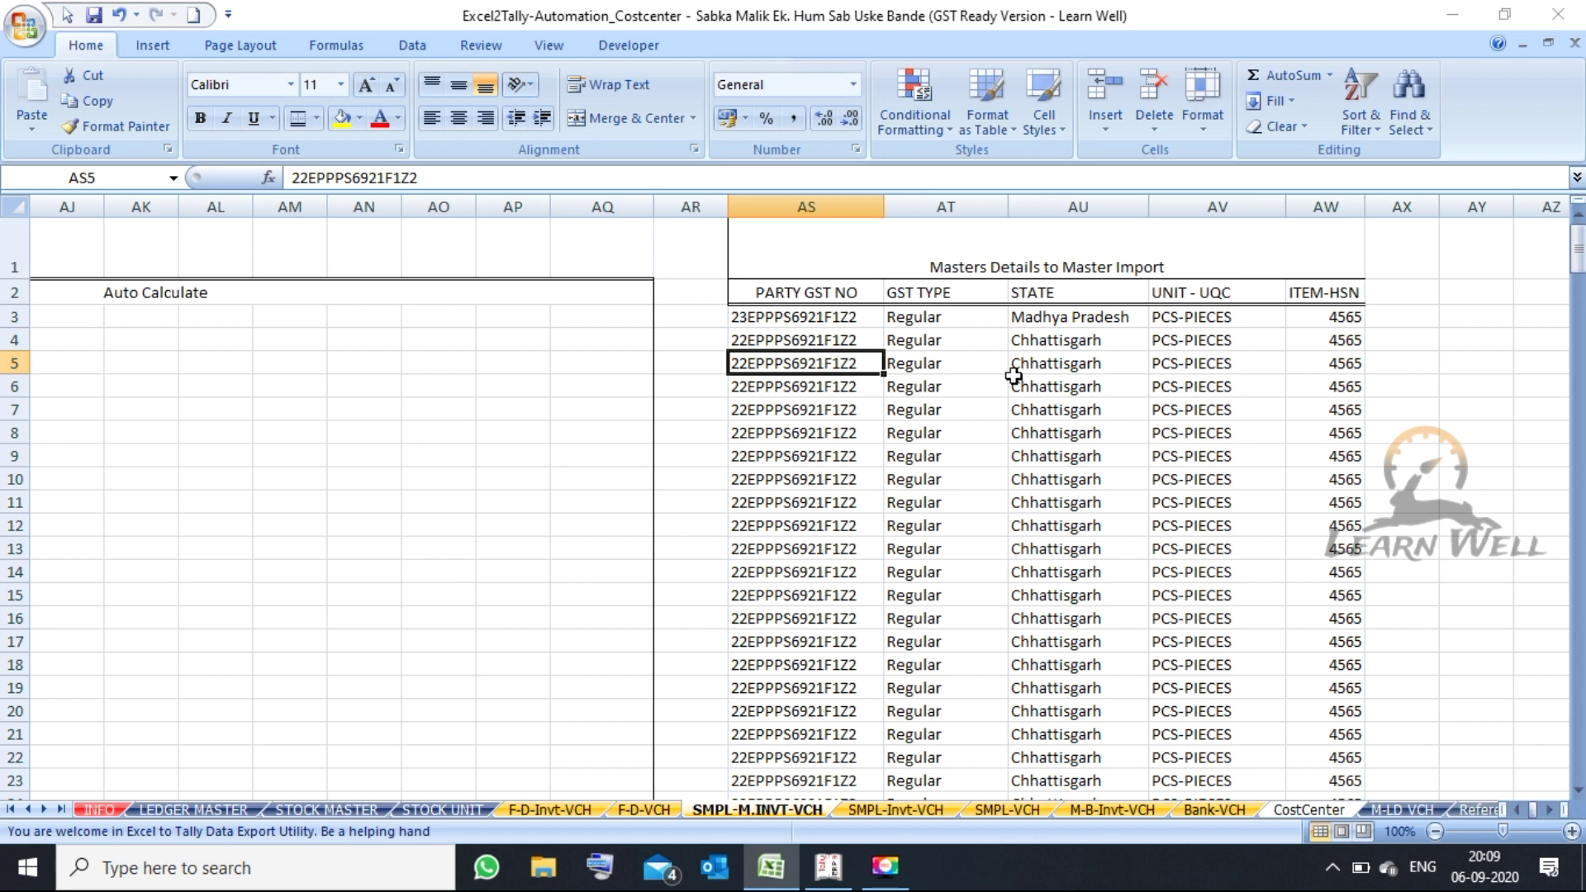
key(Up)
key(Up)
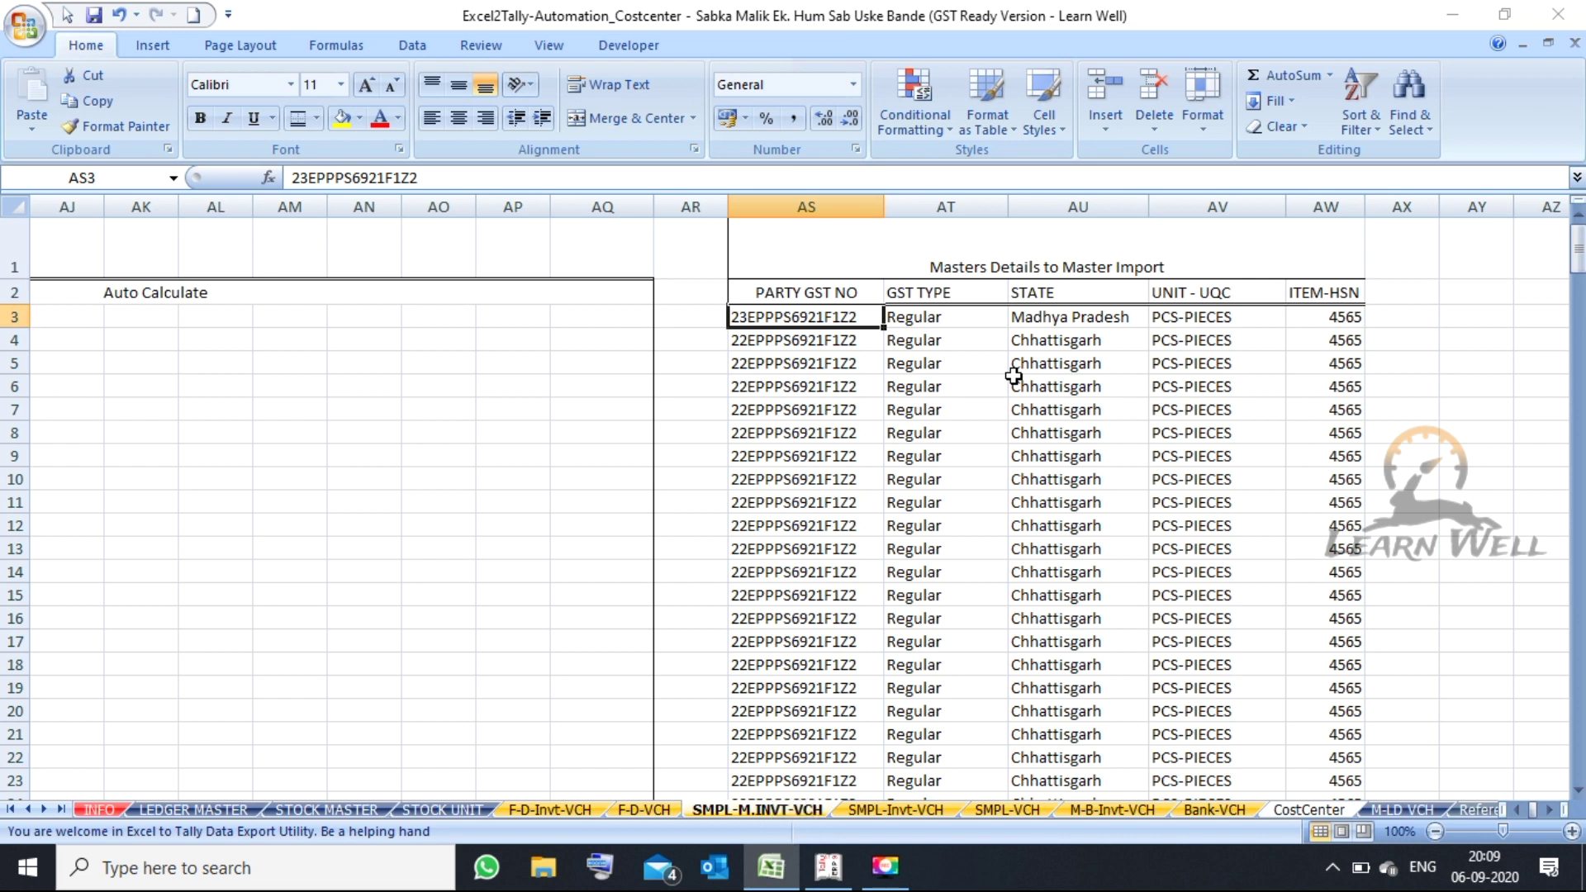
key(Right)
key(Left)
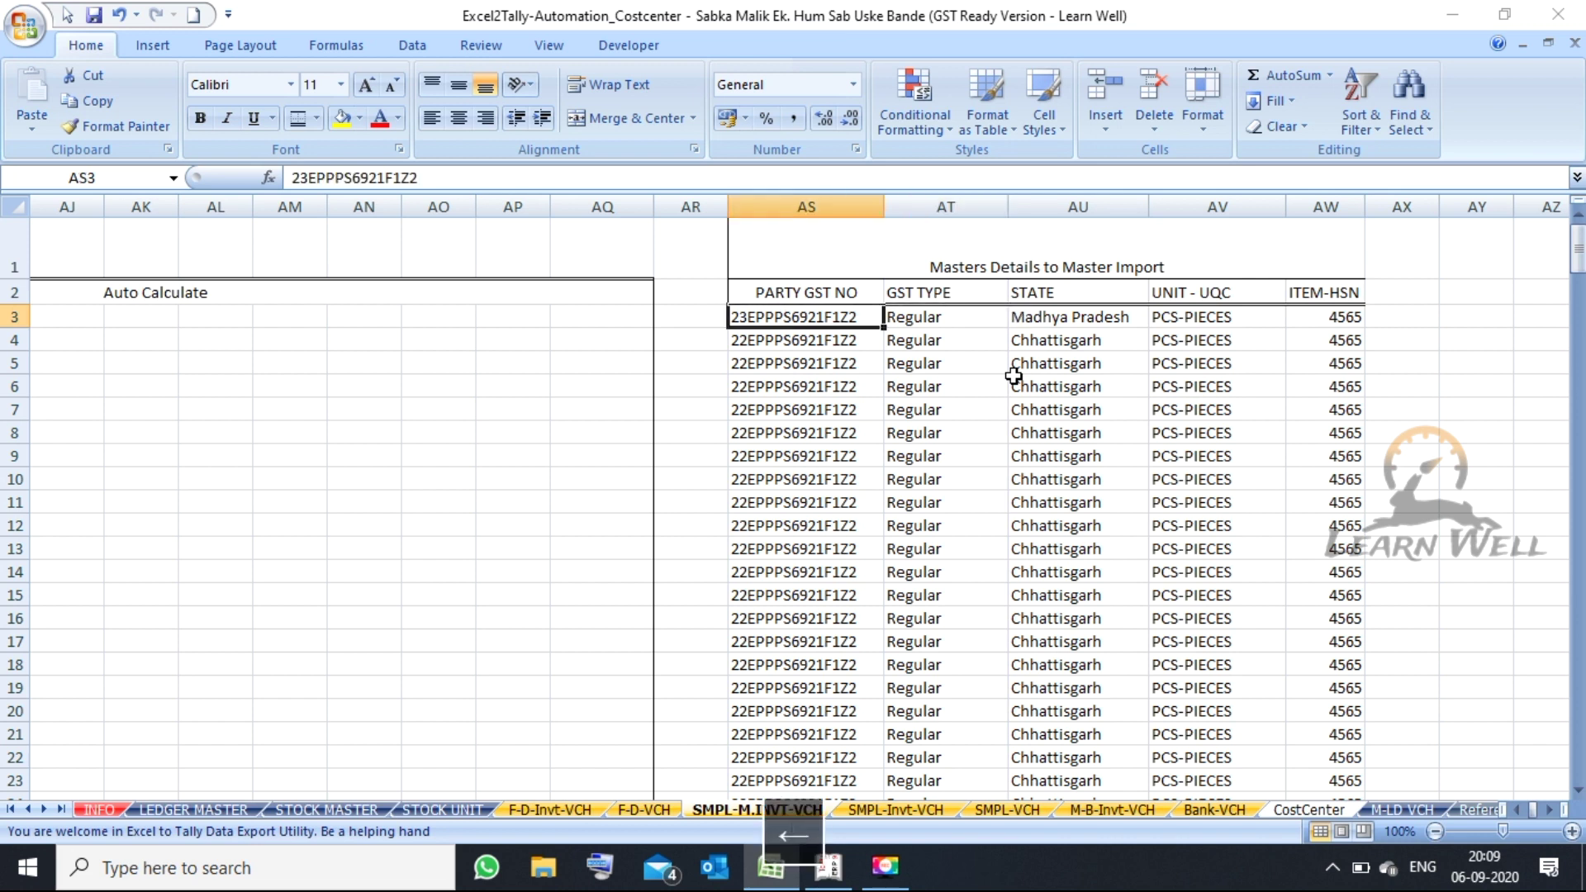
key(Right)
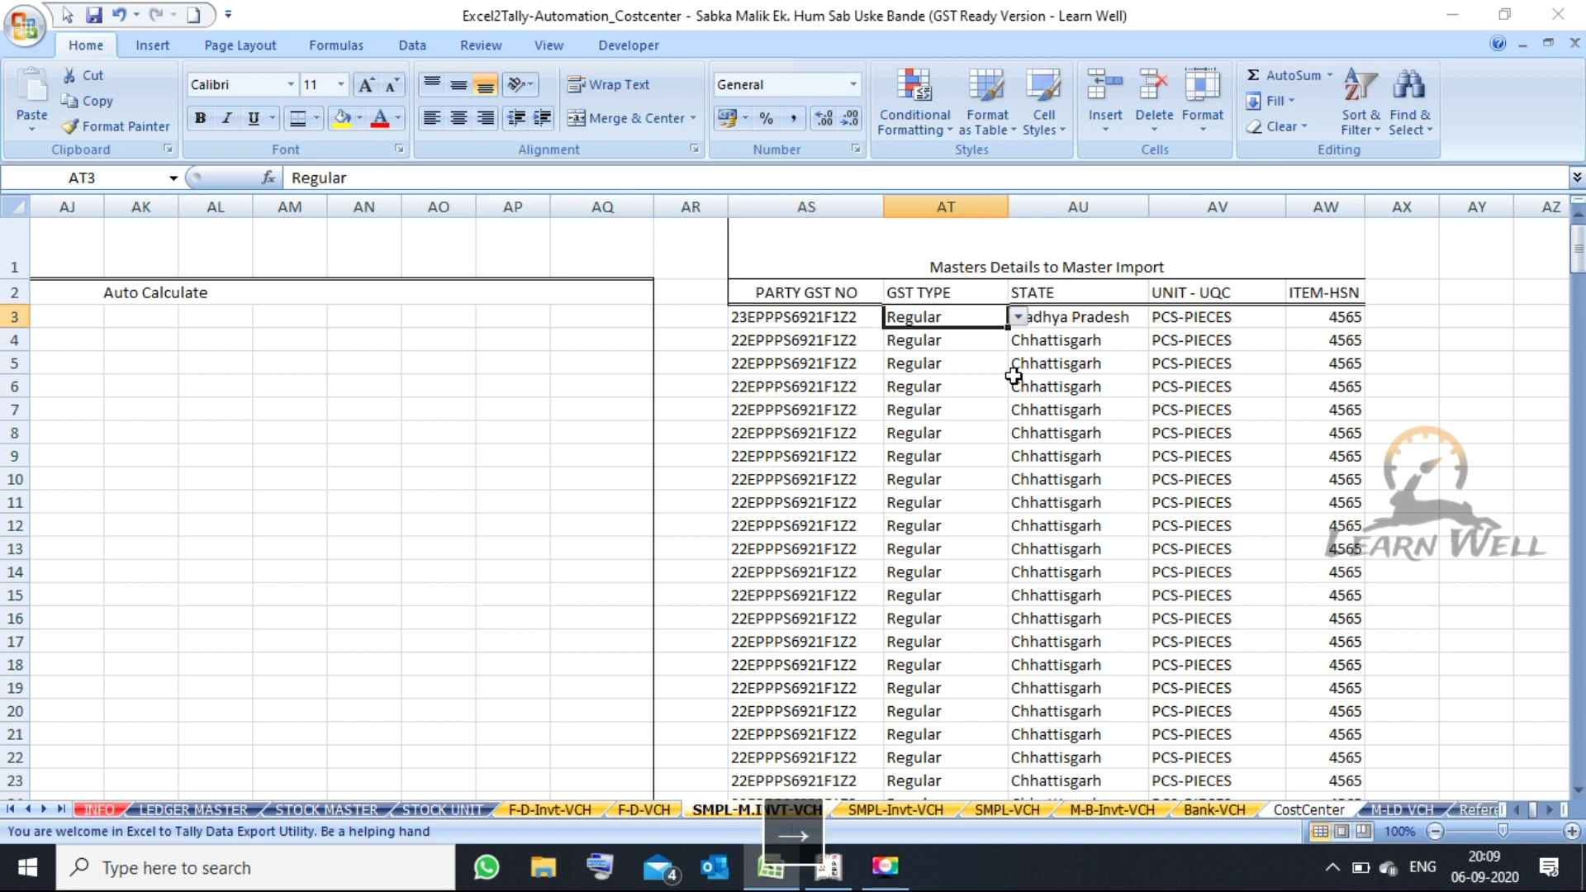
click(1018, 317)
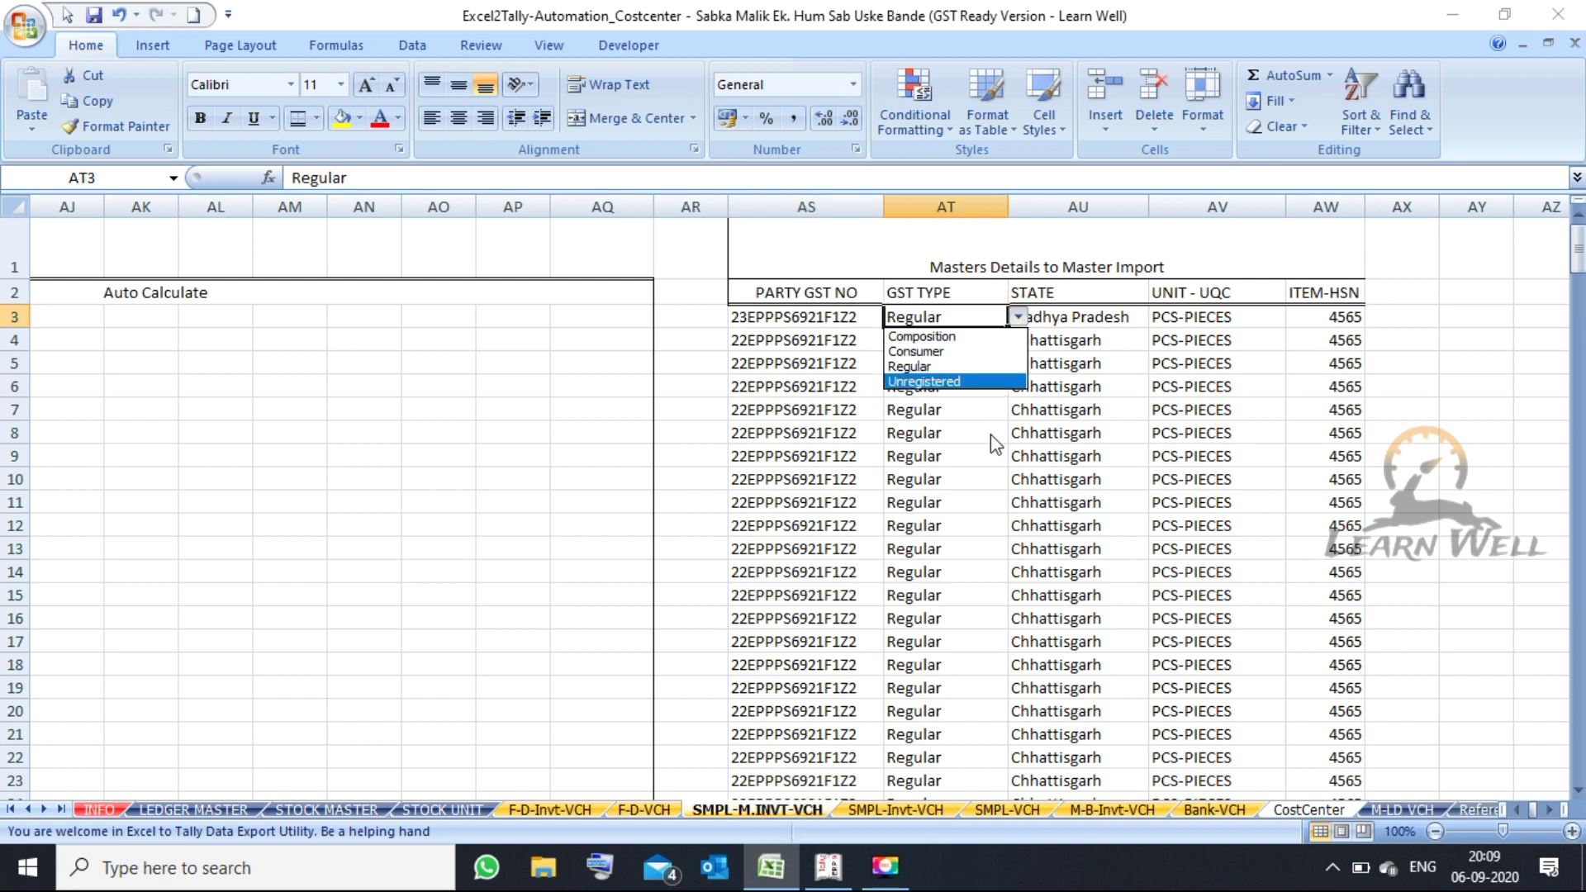
key(Escape)
click(1062, 386)
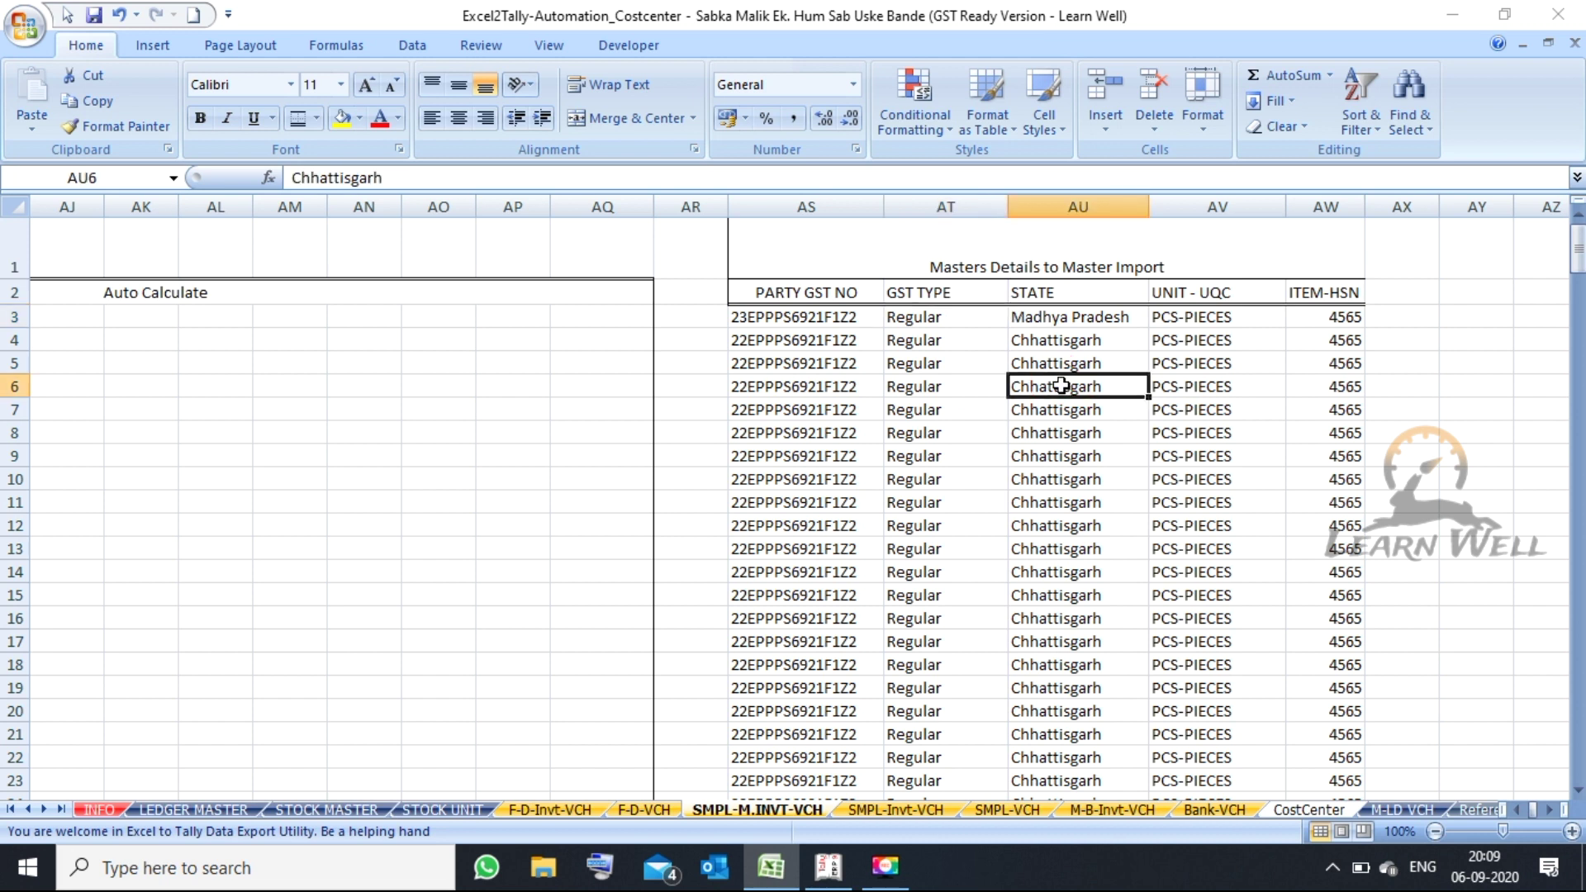
key(Right)
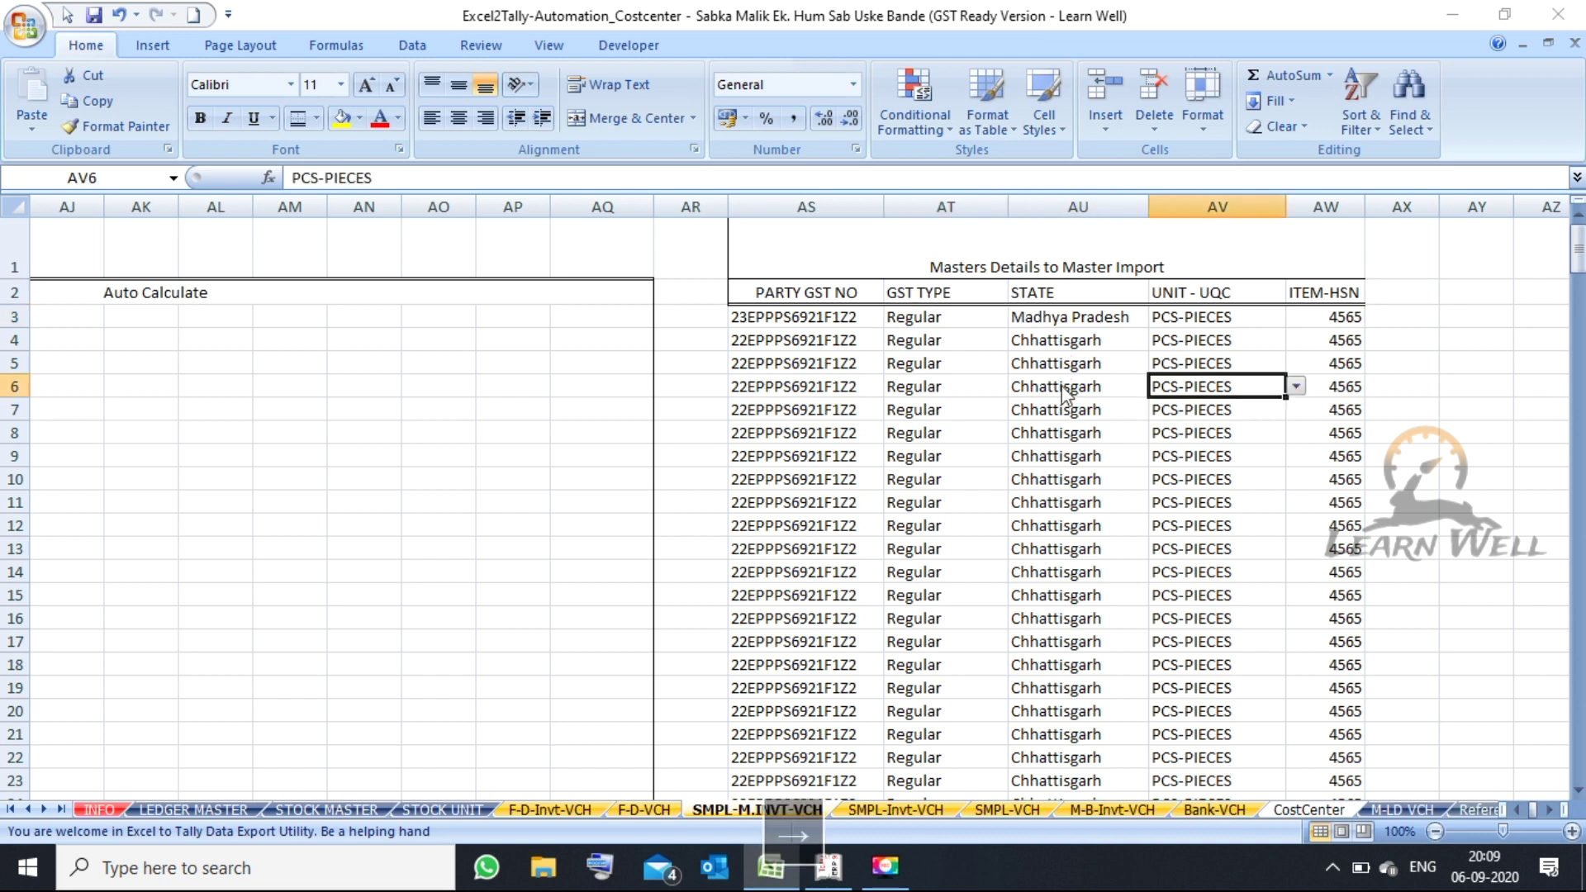
click(1297, 386)
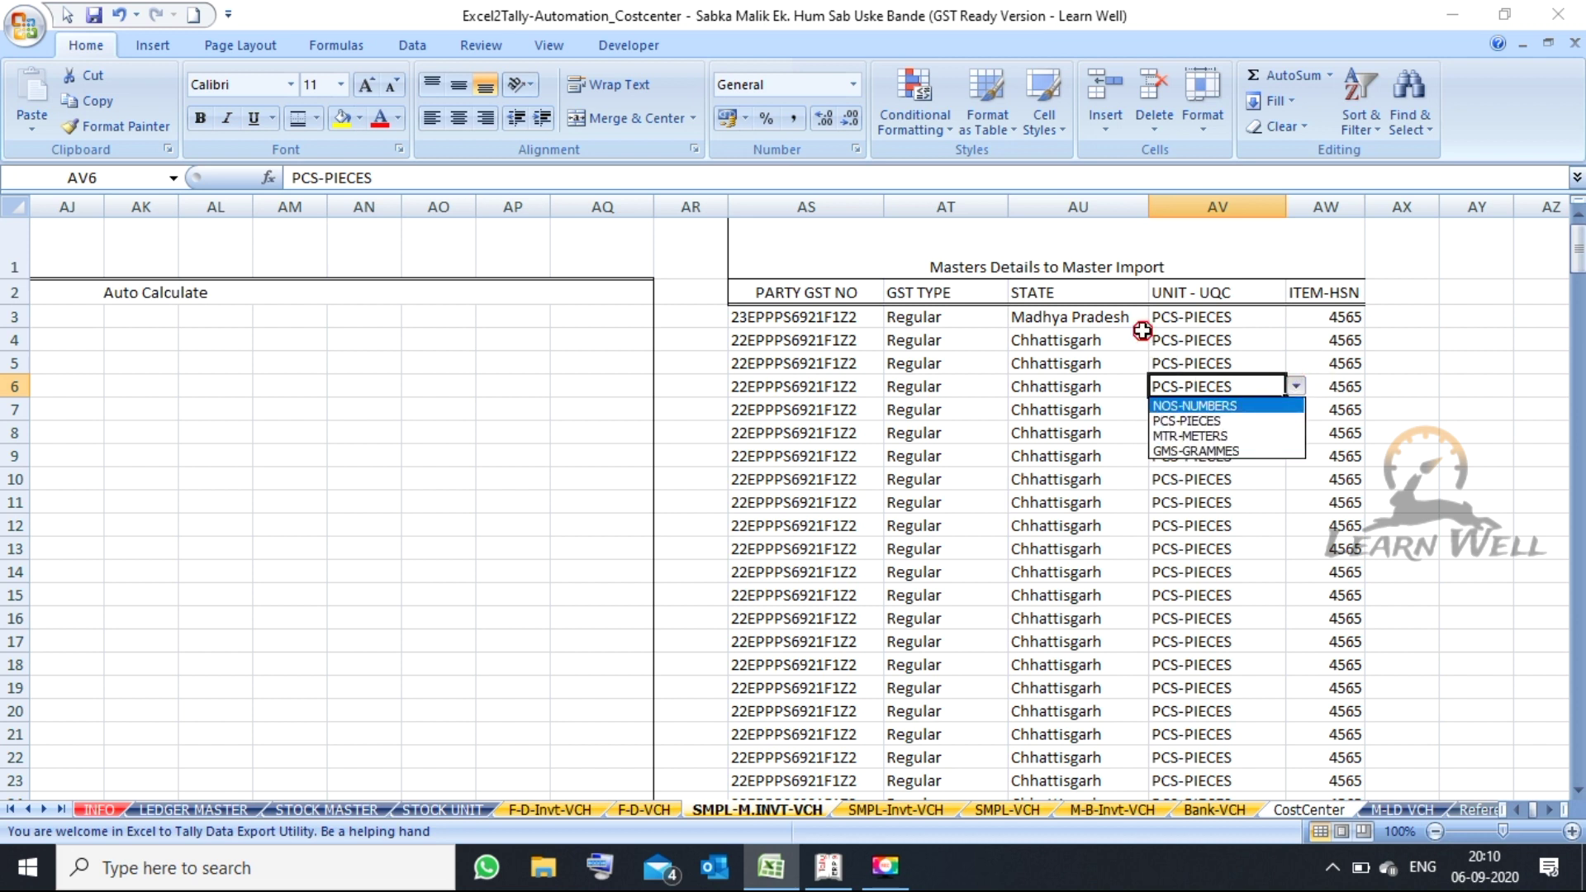
key(Escape)
click(1188, 335)
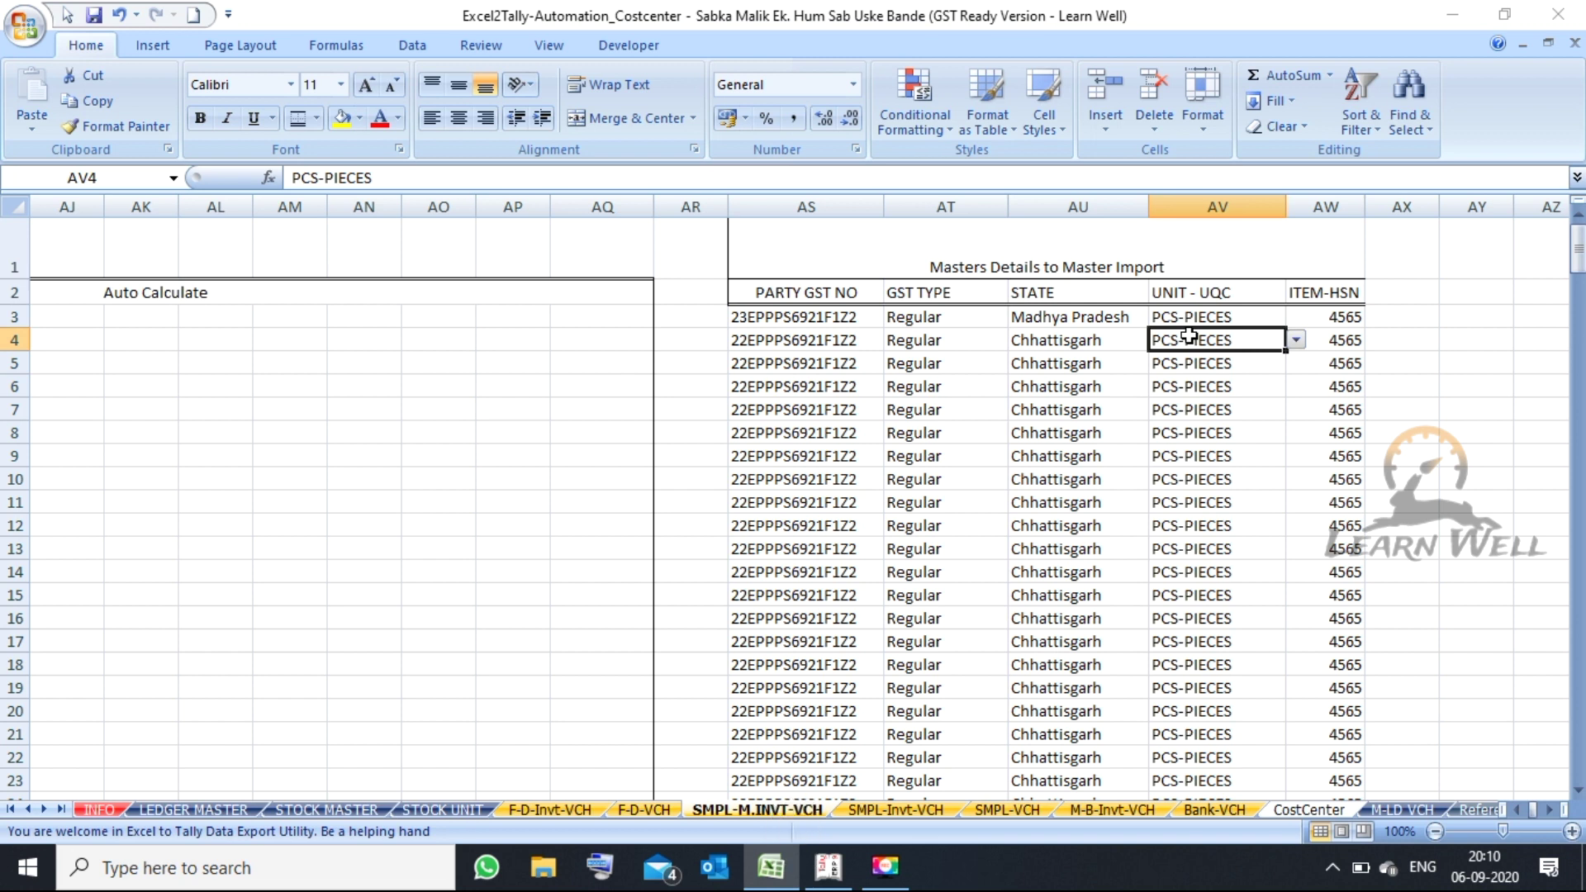
key(Right)
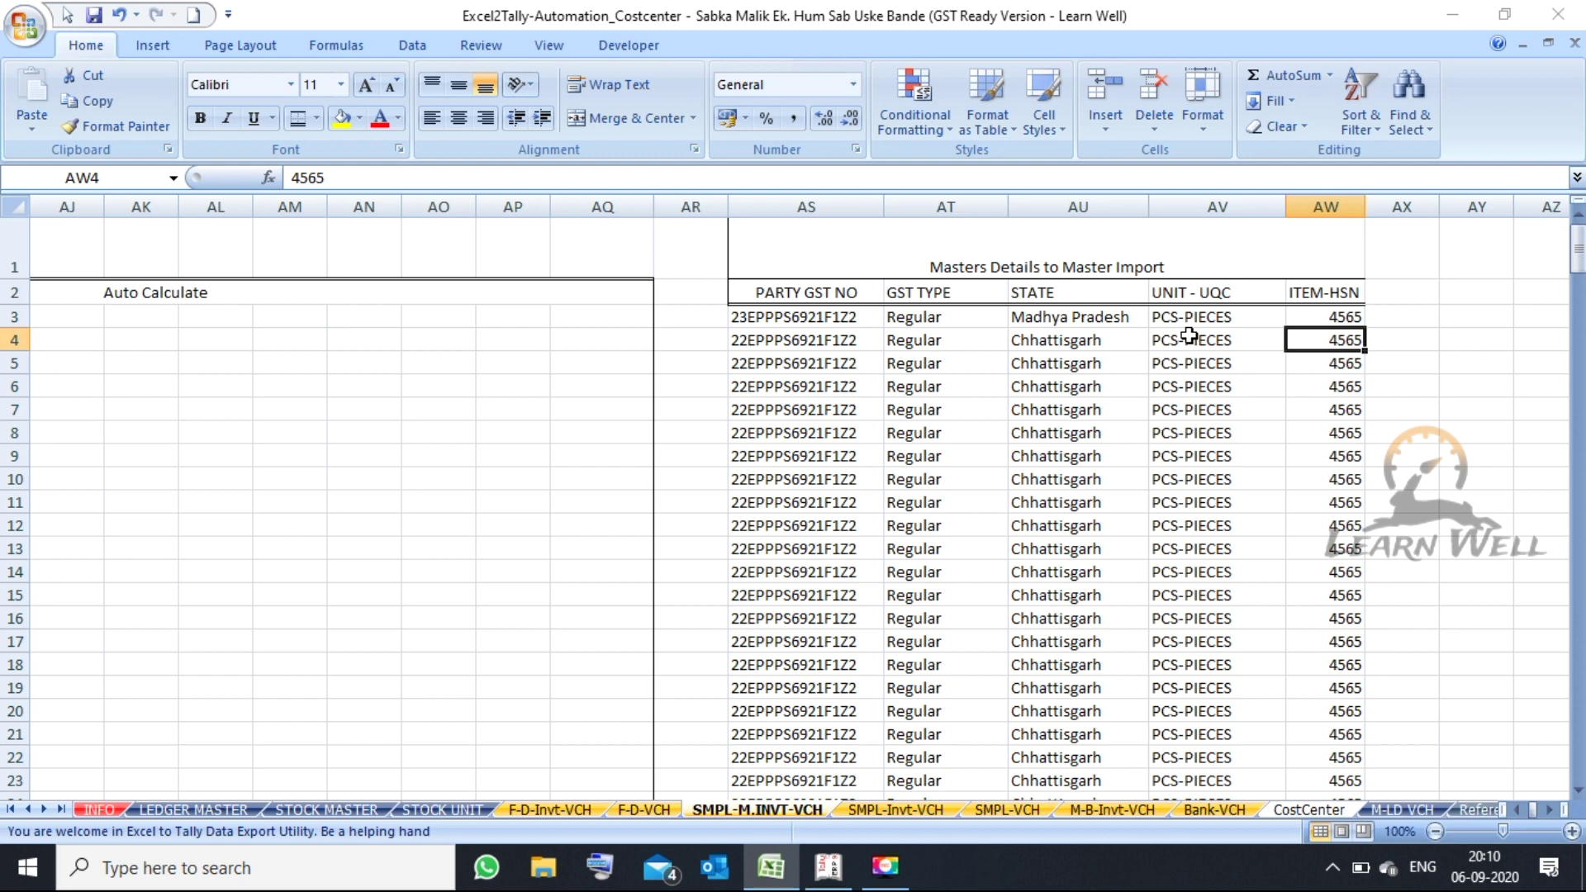
key(Left)
key(Left)
key(Left)
key(Left)
key(Left)
key(Left)
key(Left)
key(Left)
key(Left)
key(Left)
key(Left)
key(Left)
key(Left)
key(Left)
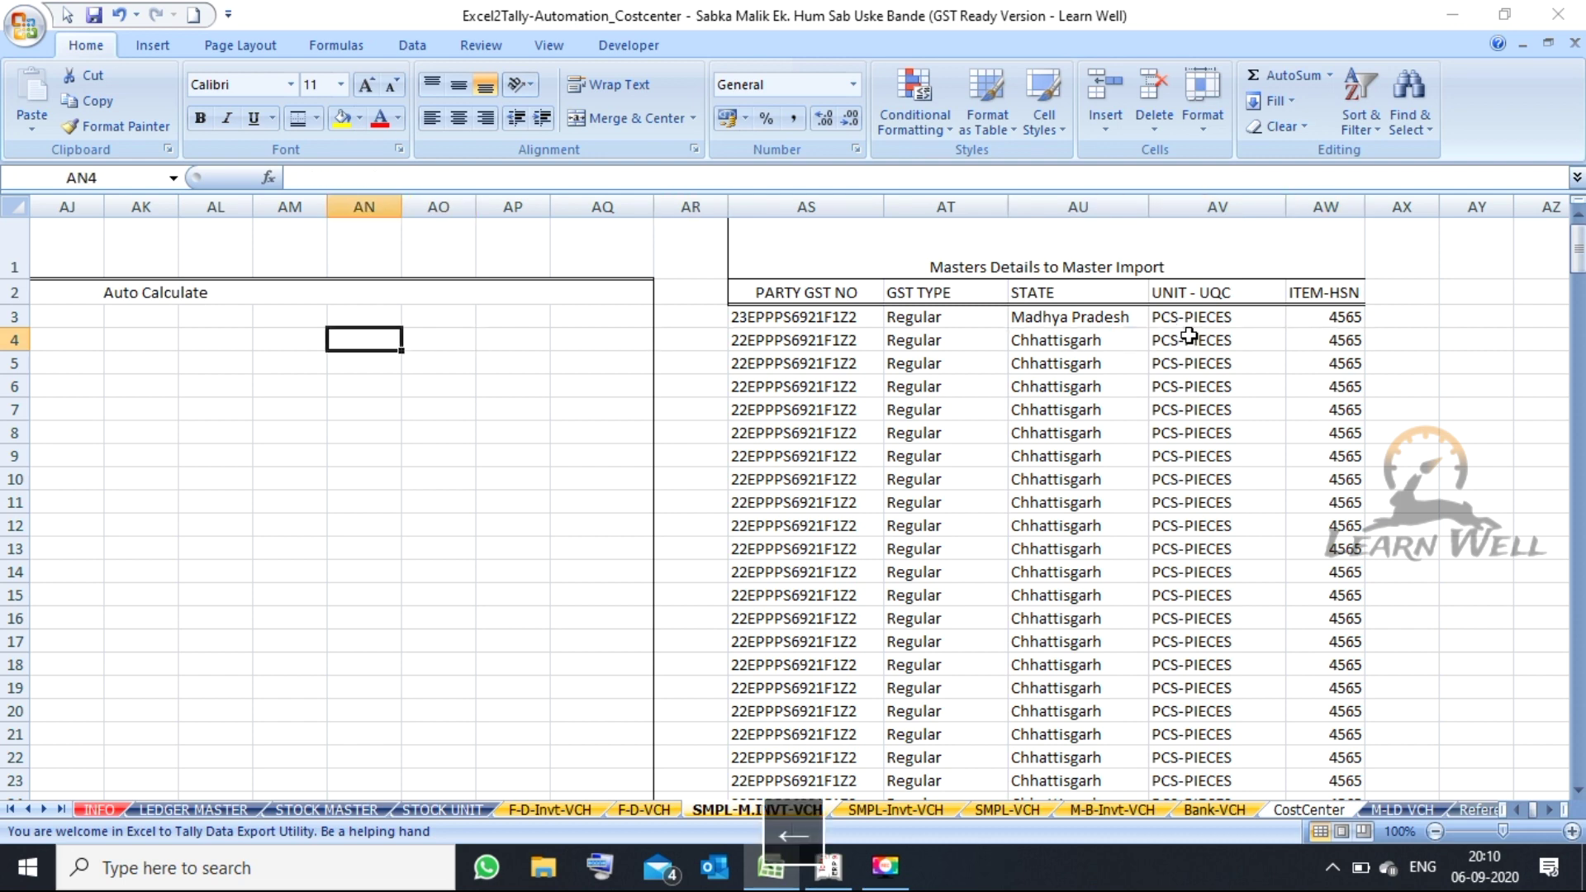
key(Left)
key(Left)
key(Left)
key(Left)
key(Left)
key(Left)
key(Left)
key(Left)
key(Left)
key(Left)
key(Left)
key(Left)
key(Left)
key(Left)
key(Left)
key(Left)
key(Left)
key(Left)
key(Left)
key(Left)
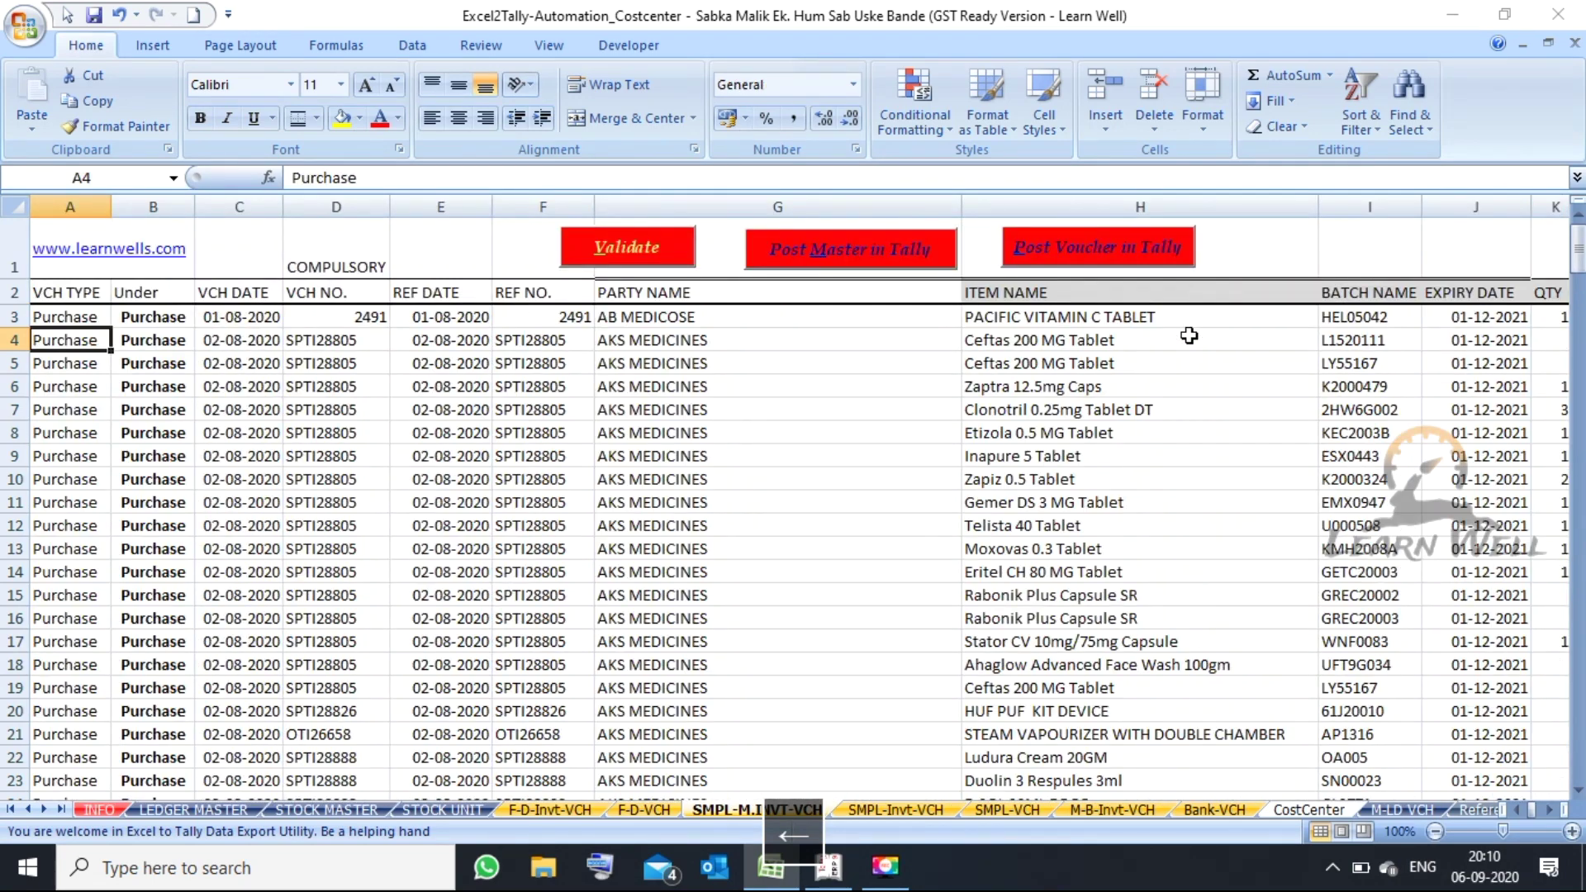
key(Right)
key(Right)
key(Right)
key(Right)
key(Right)
key(Right)
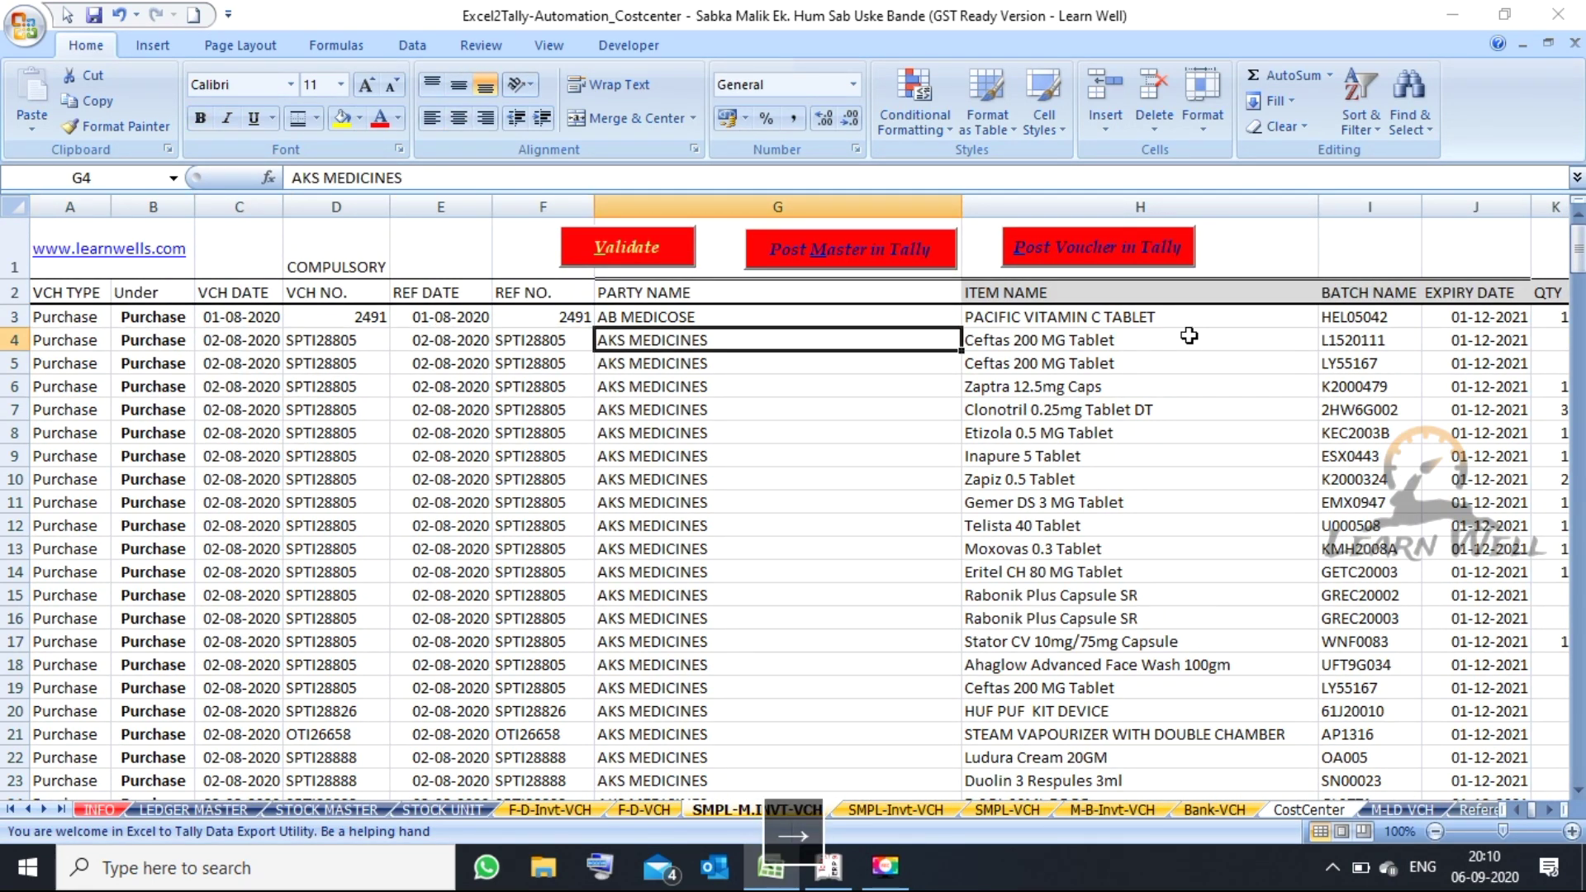
key(Up)
key(Left)
key(Left)
key(Left)
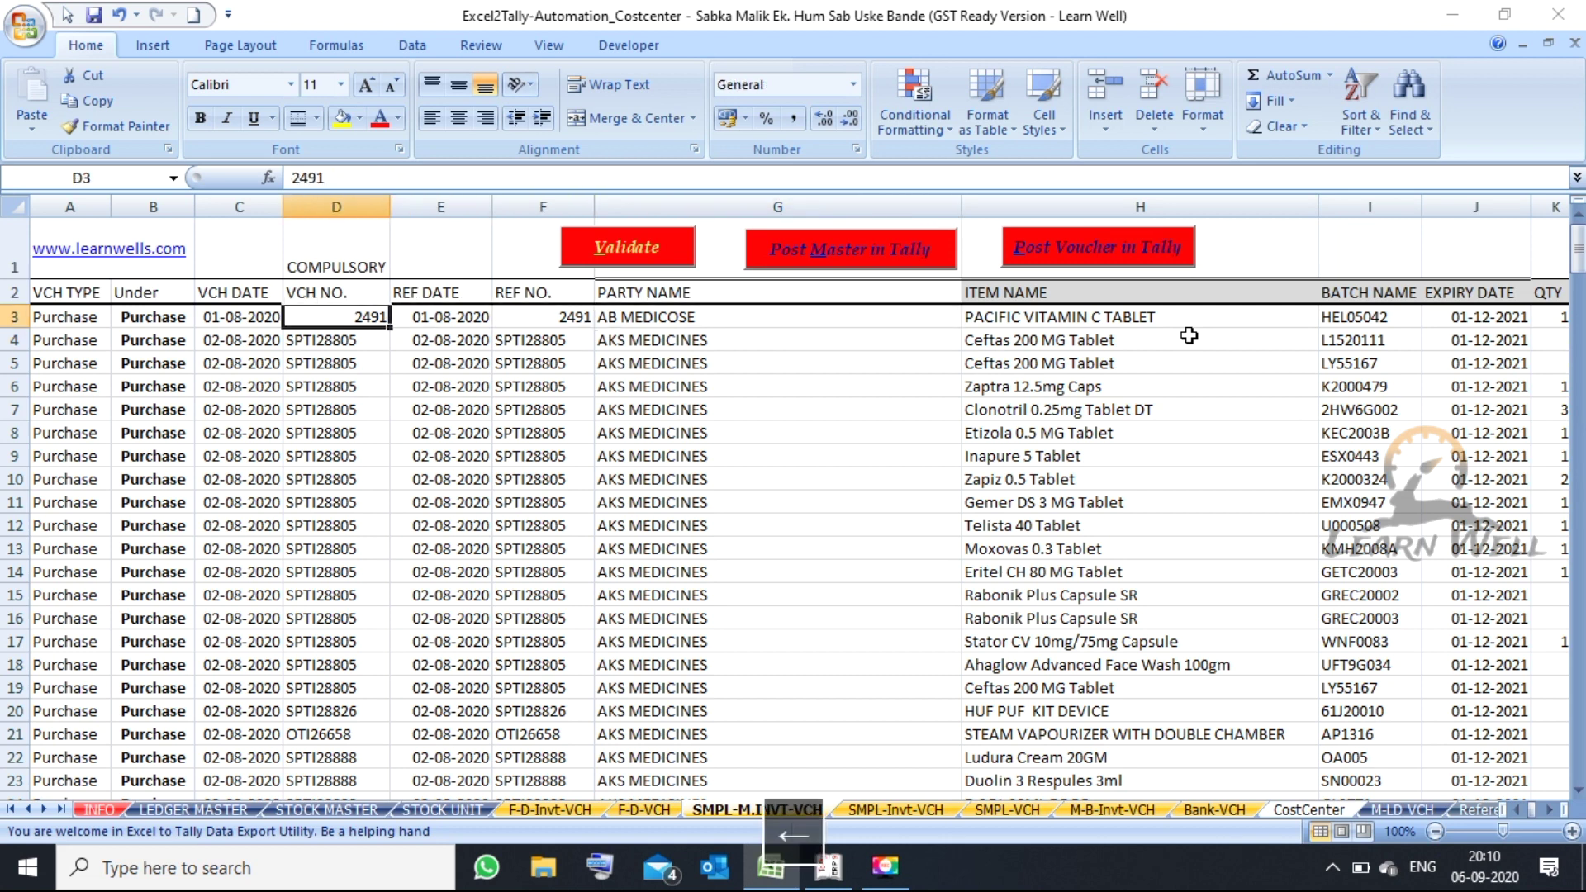
key(Down)
key(Down)
key(Up)
key(Down)
key(Down)
key(Down)
key(Down)
key(Down)
key(Down)
key(Down)
key(Down)
key(Down)
key(Down)
key(Down)
key(Down)
key(Right)
key(Right)
key(Right)
key(Left)
key(Left)
key(Left)
key(Down)
key(Down)
key(Down)
key(Right)
key(Right)
key(Right)
key(Right)
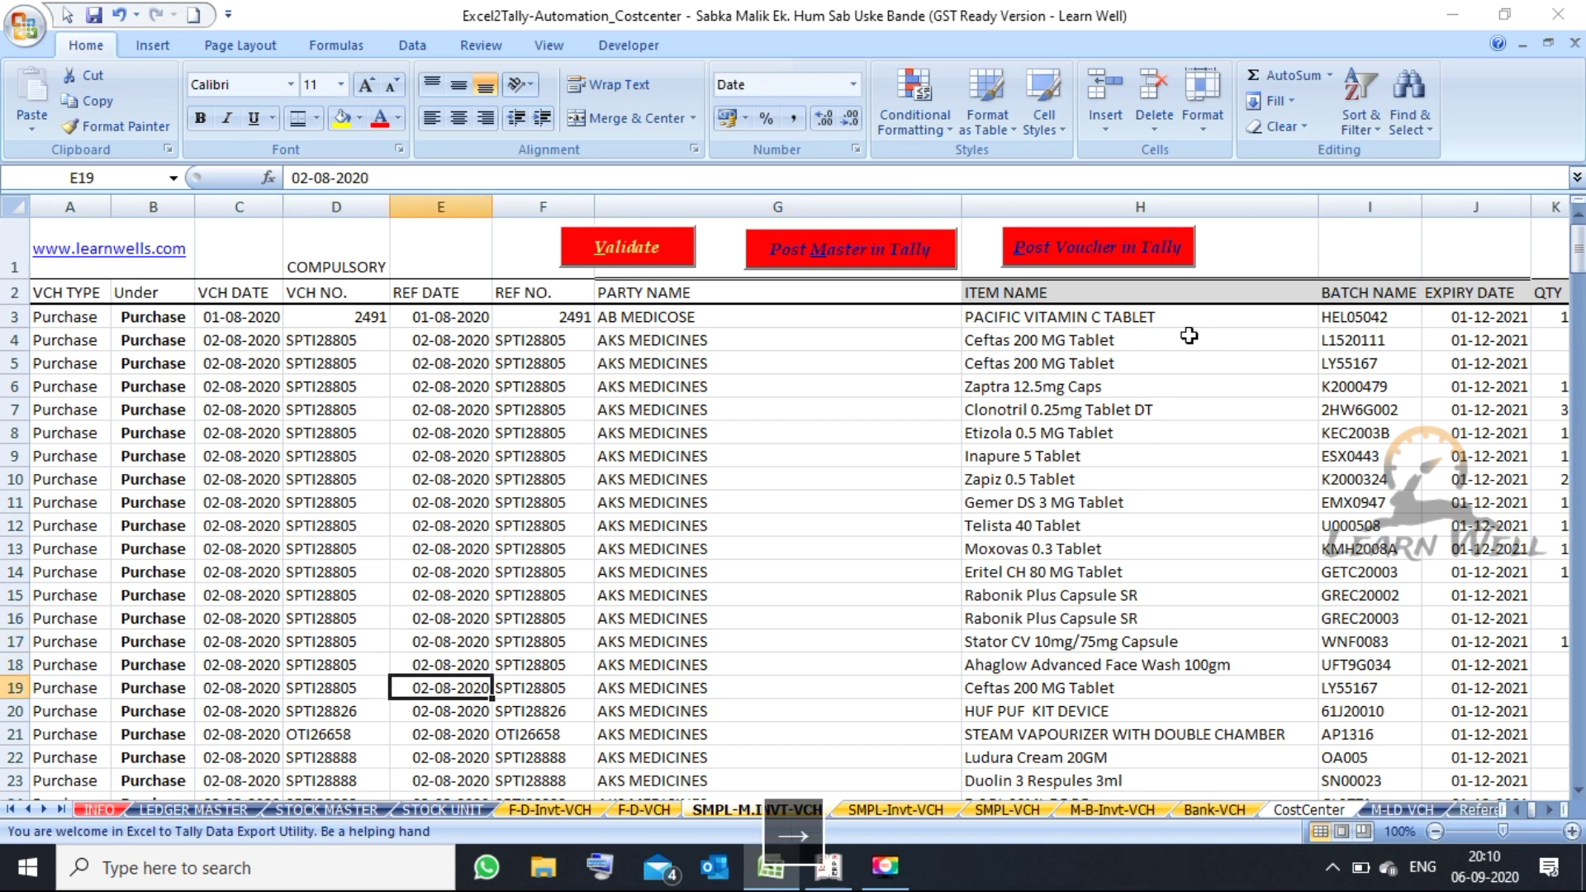
key(Left)
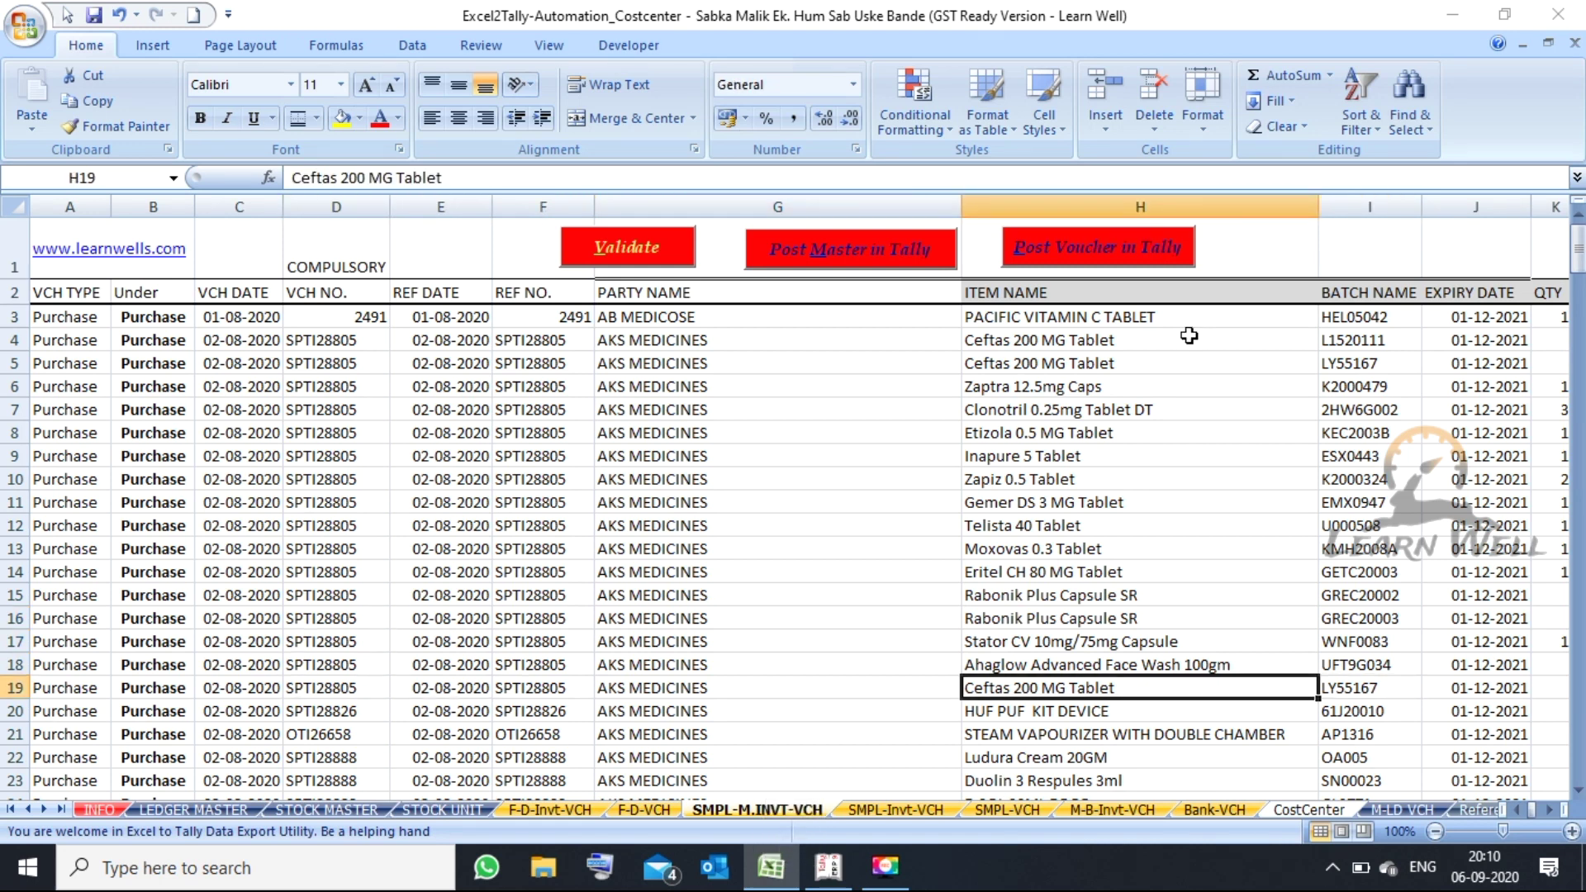
key(Up)
key(shift+Up)
key(shift+Up)
key(shift+Up)
key(shift+Up)
key(shift+Up)
key(shift+Up)
key(shift+Up)
key(shift+Up)
key(shift+Up)
key(shift+Up)
key(shift+Up)
key(shift+Up)
key(shift+Up)
key(shift+Up)
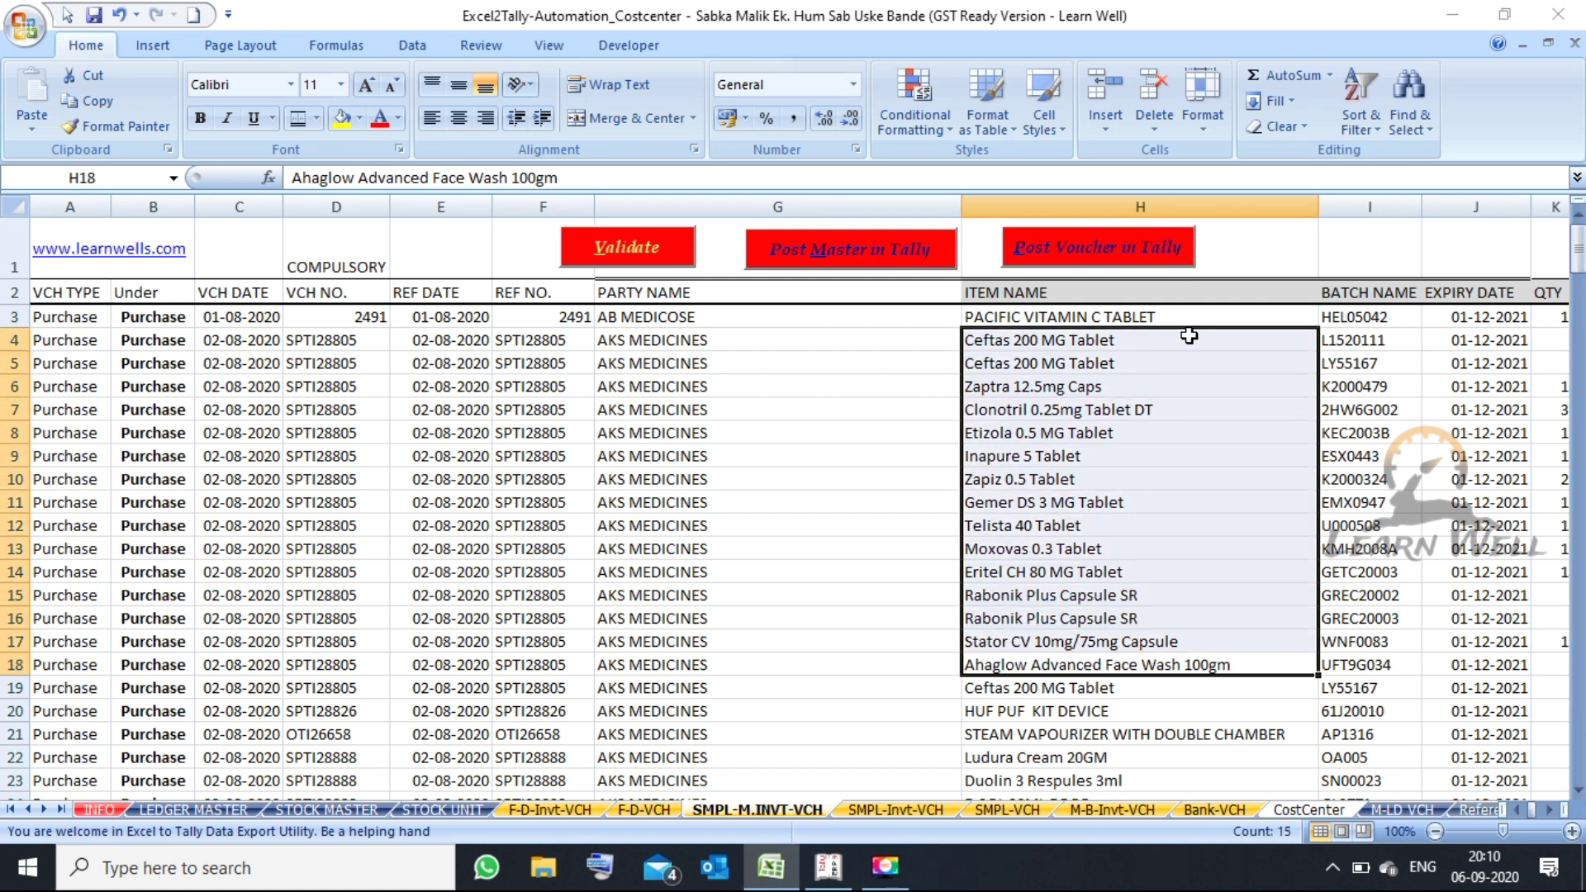
key(Left)
key(Left)
key(Up)
key(Up)
key(Up)
key(Up)
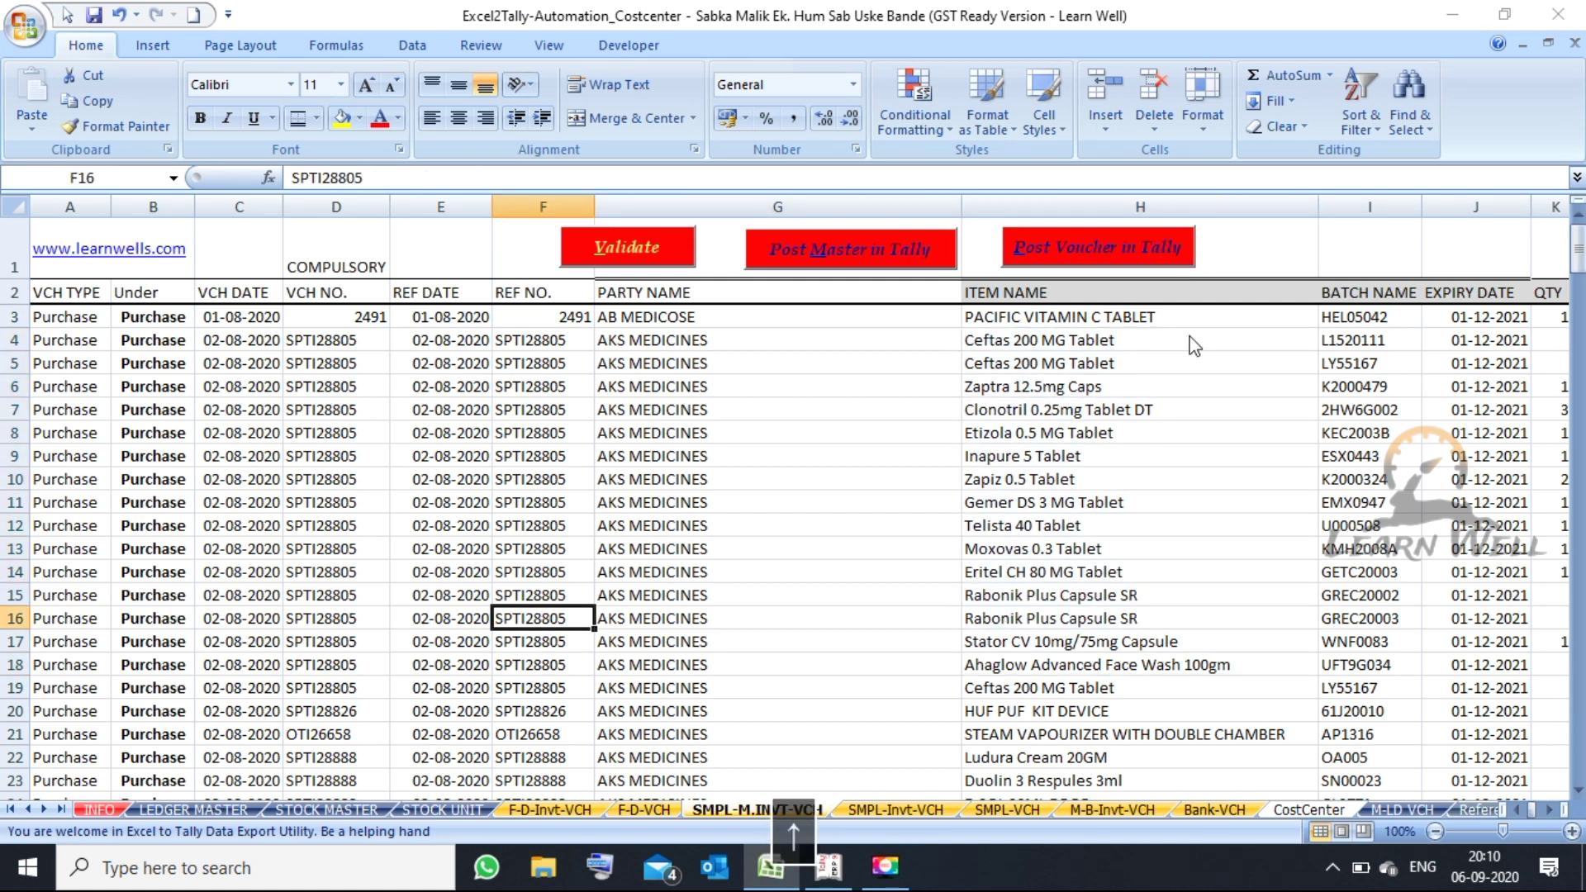
key(Up)
key(Up)
key(Up)
key(Up)
key(Up)
key(Up)
key(Up)
key(Right)
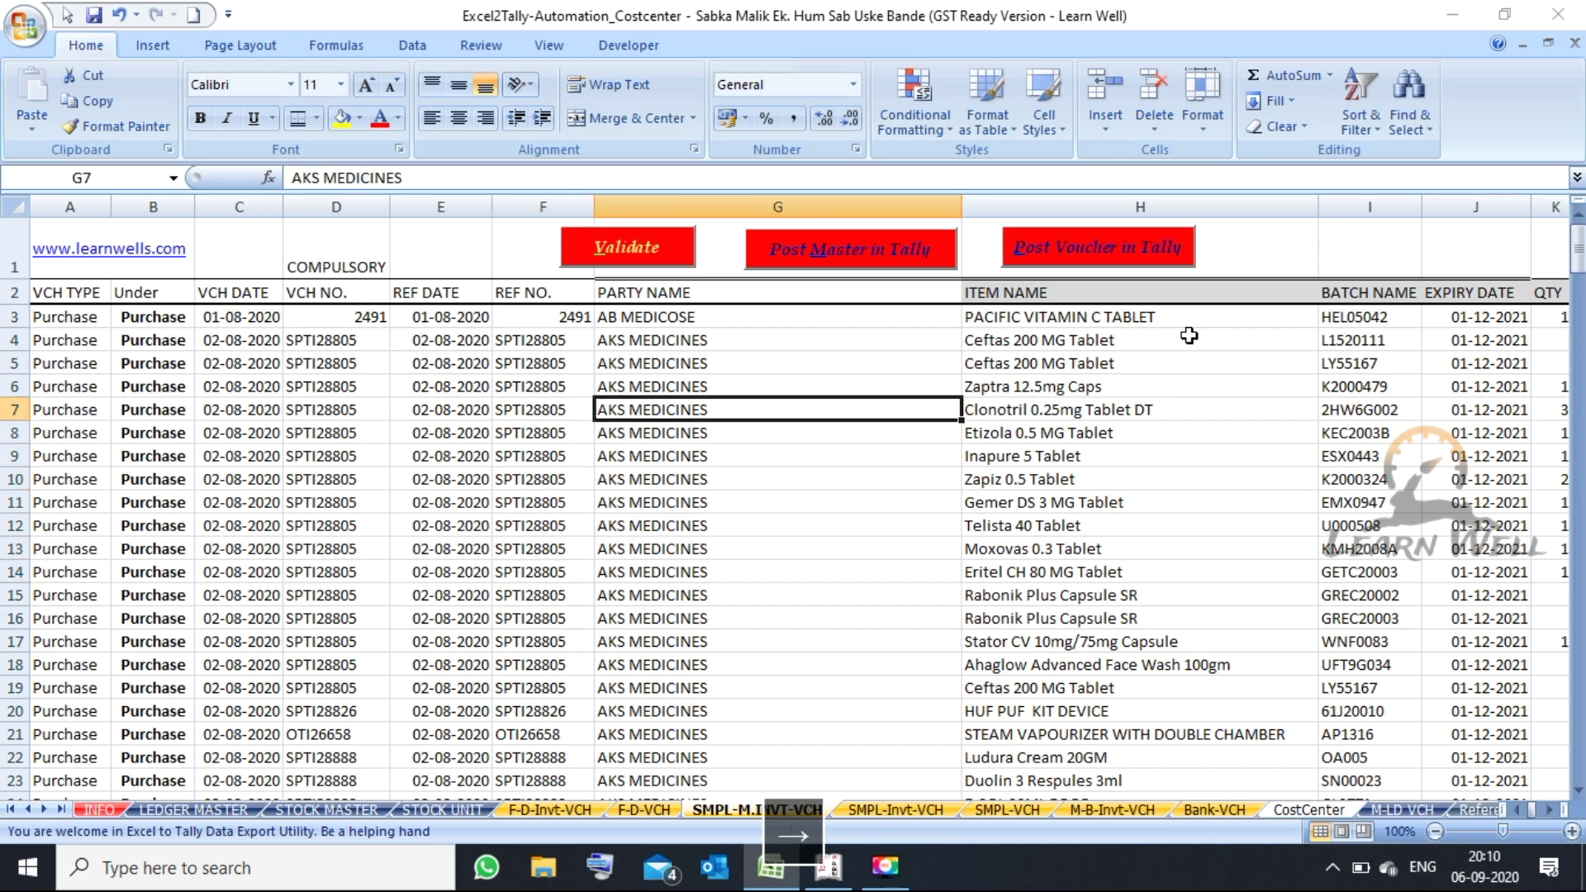
key(Right)
key(Right)
key(Left)
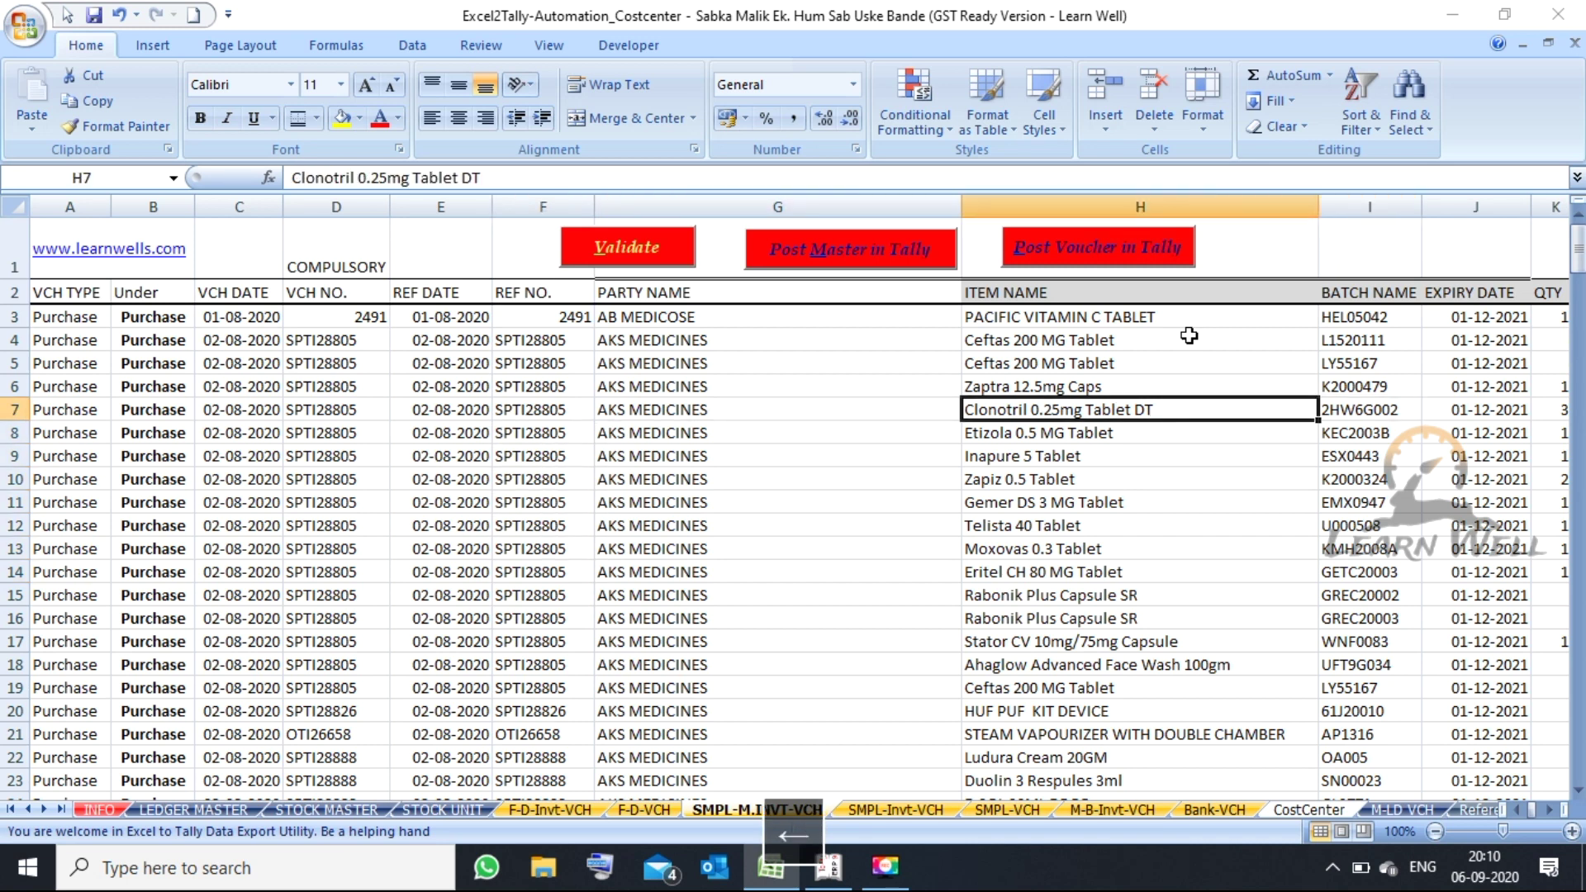
key(Up)
key(Up)
key(Up)
key(shift+Down)
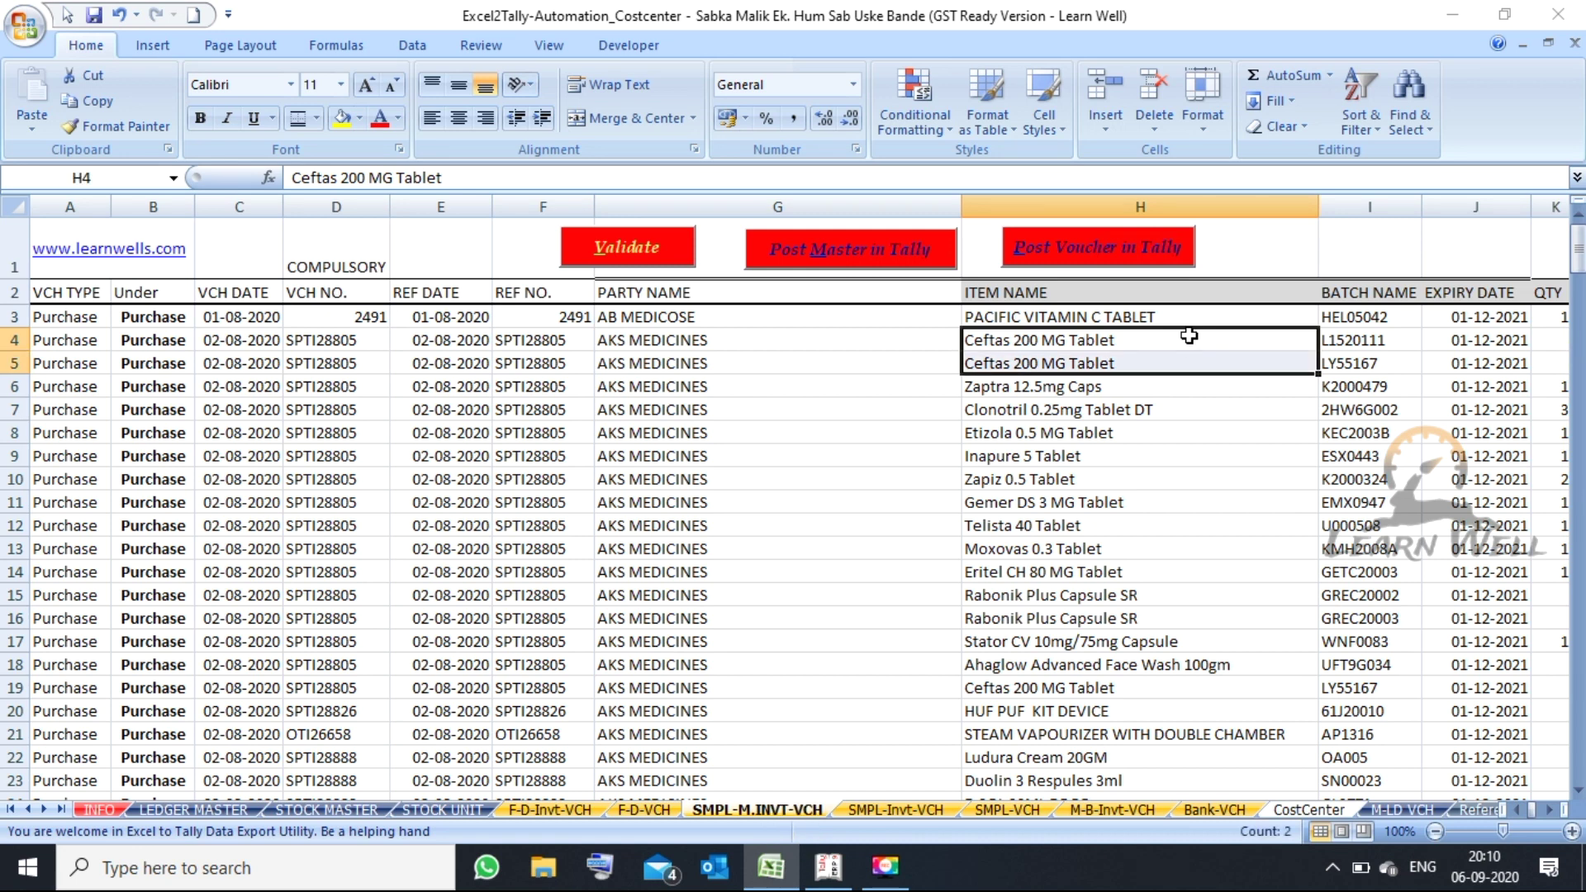
key(Right)
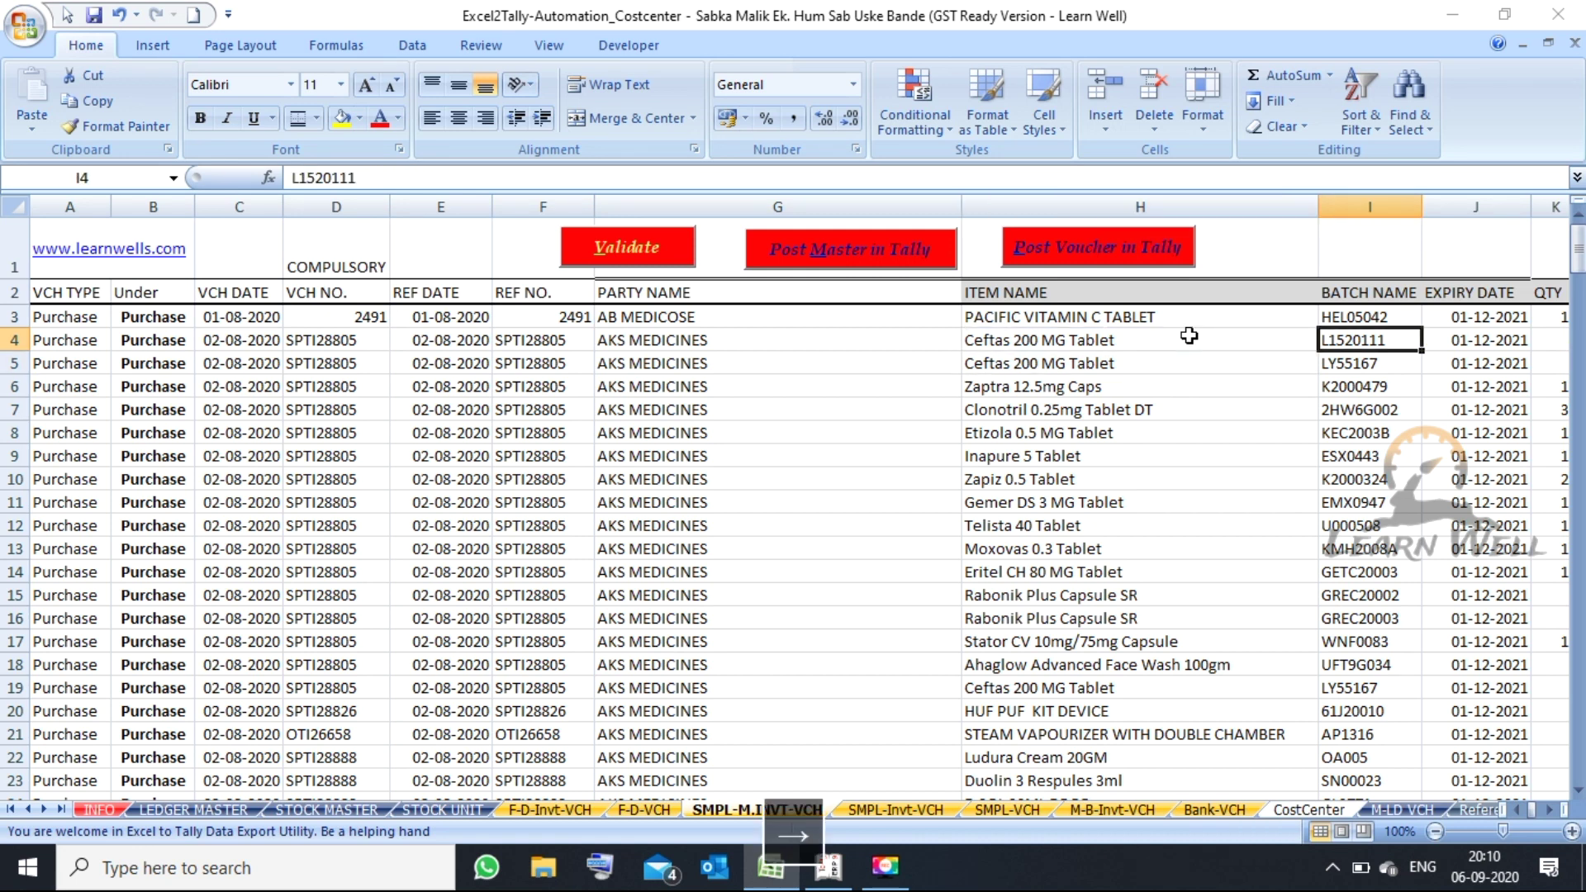
key(Down)
key(Up)
key(Down)
key(Up)
key(Down)
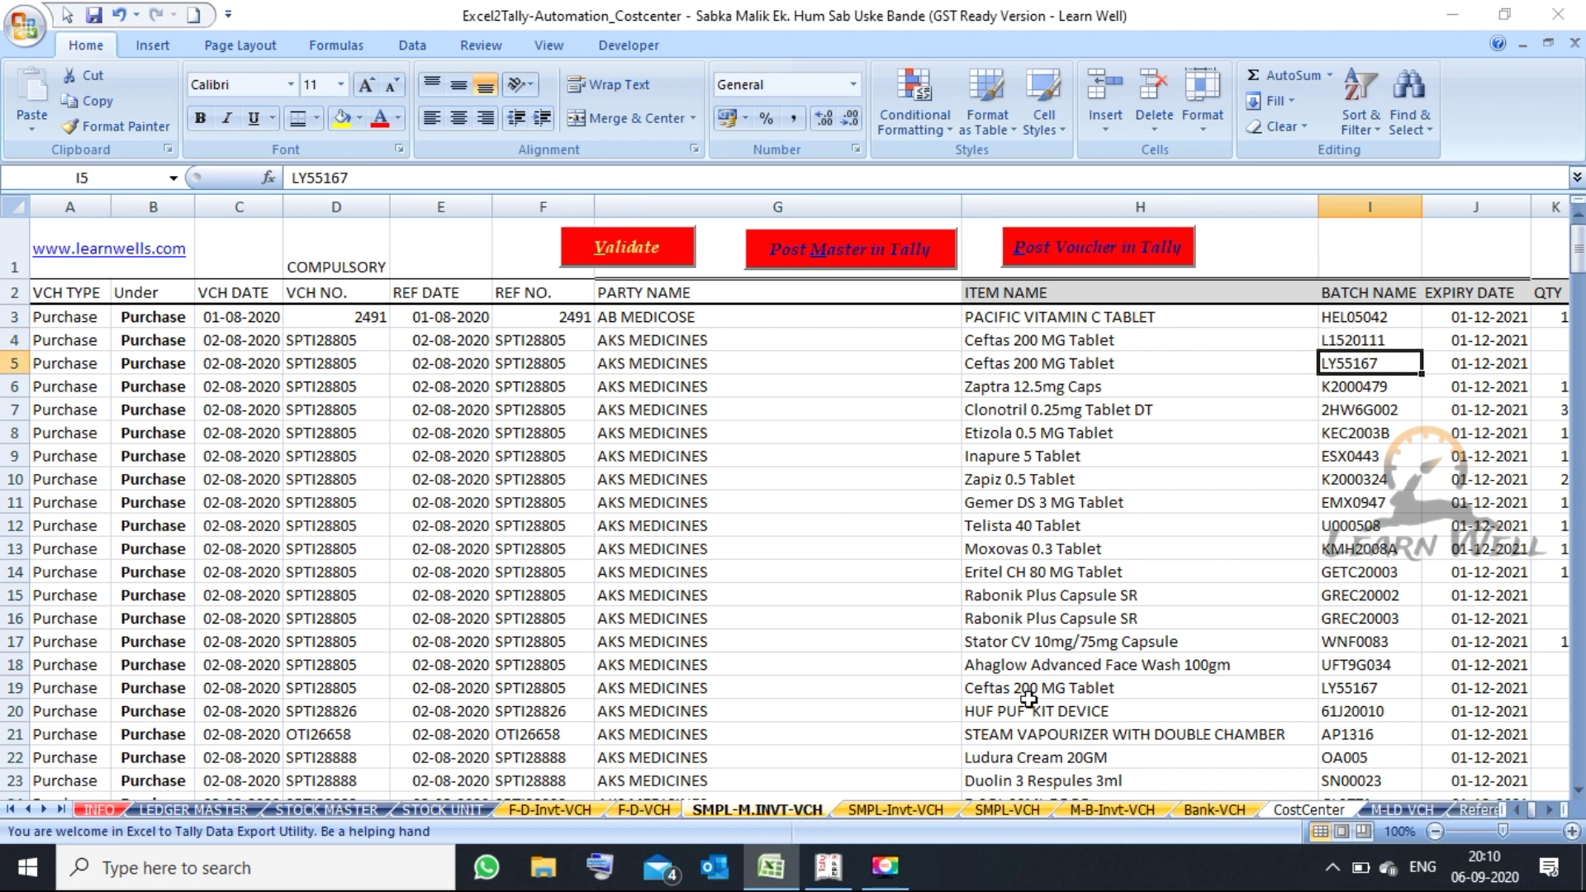
- In Tally, discard the unfinished sales voucher and shut the DIRECT ENTRY company
click(855, 874)
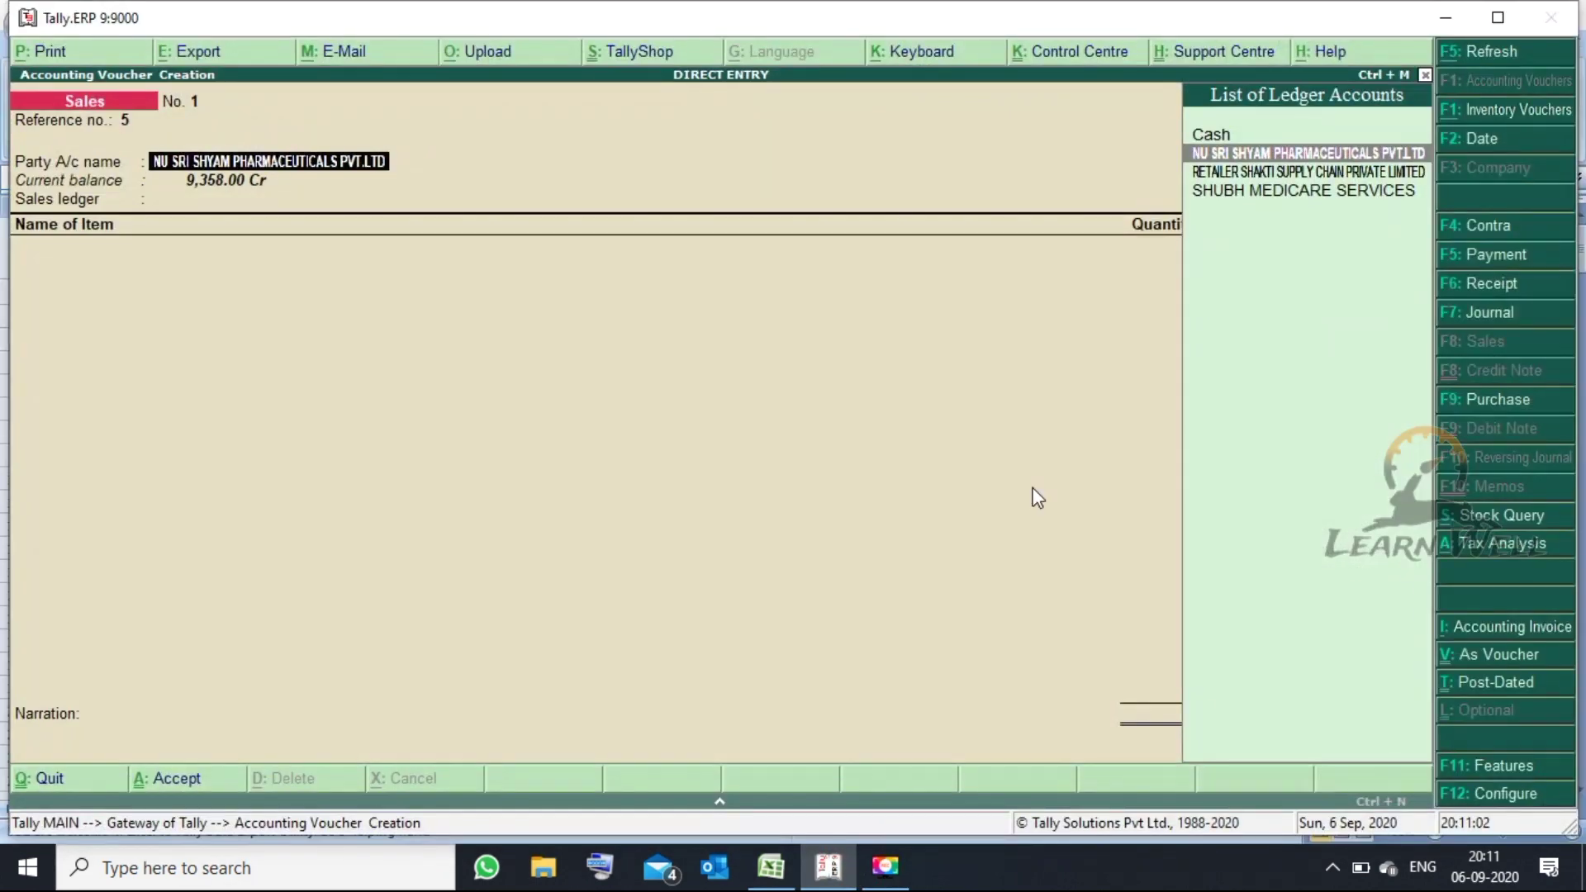
key(Escape)
key(Escape)
key(Escape)
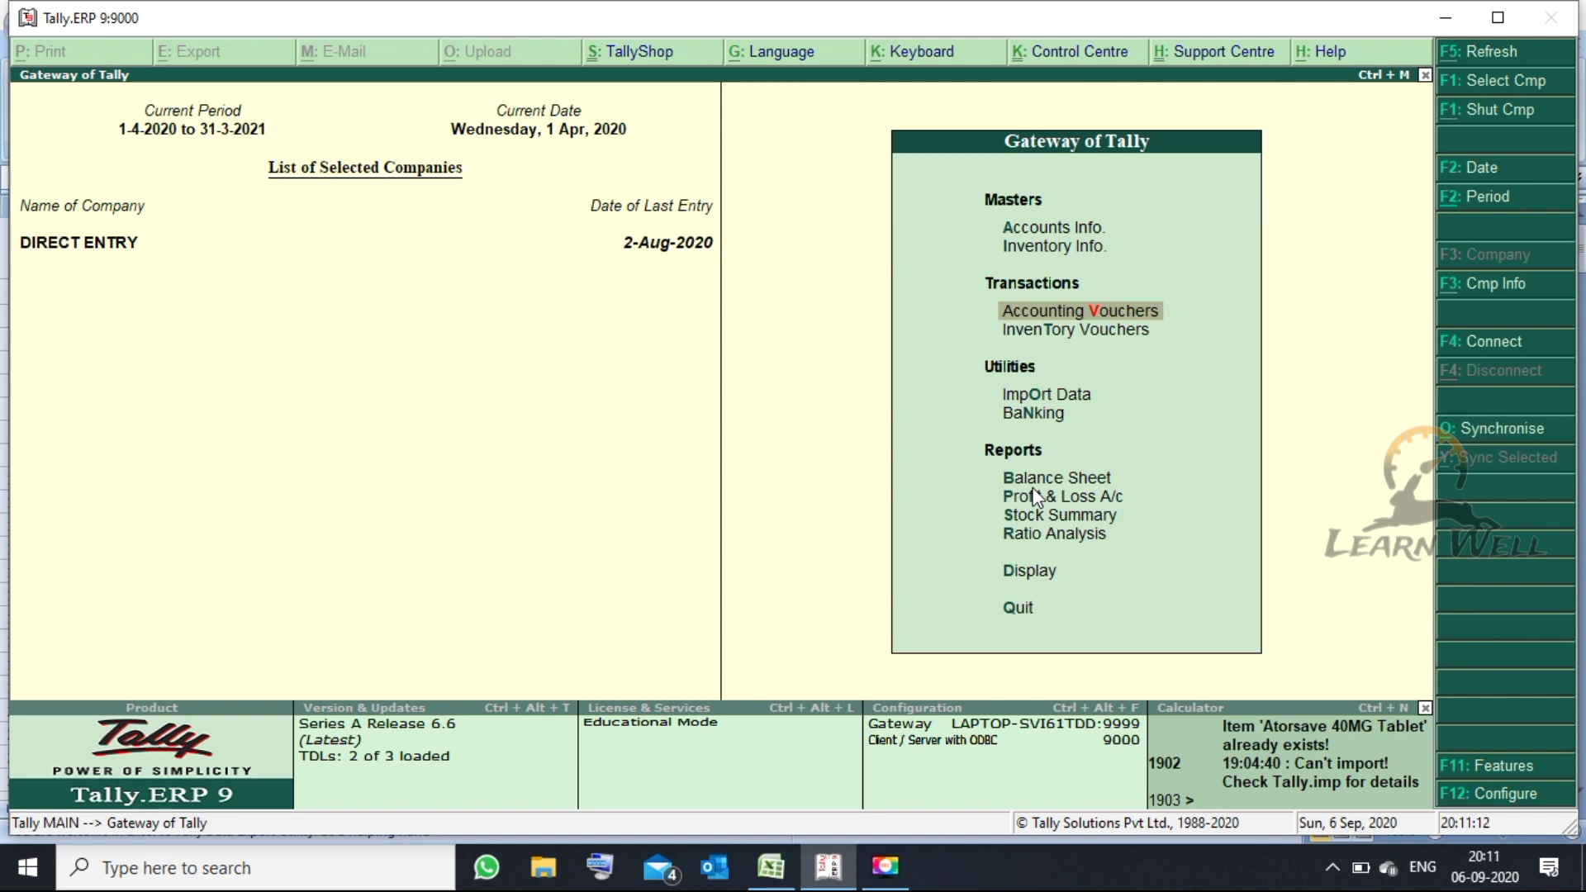
click(1502, 123)
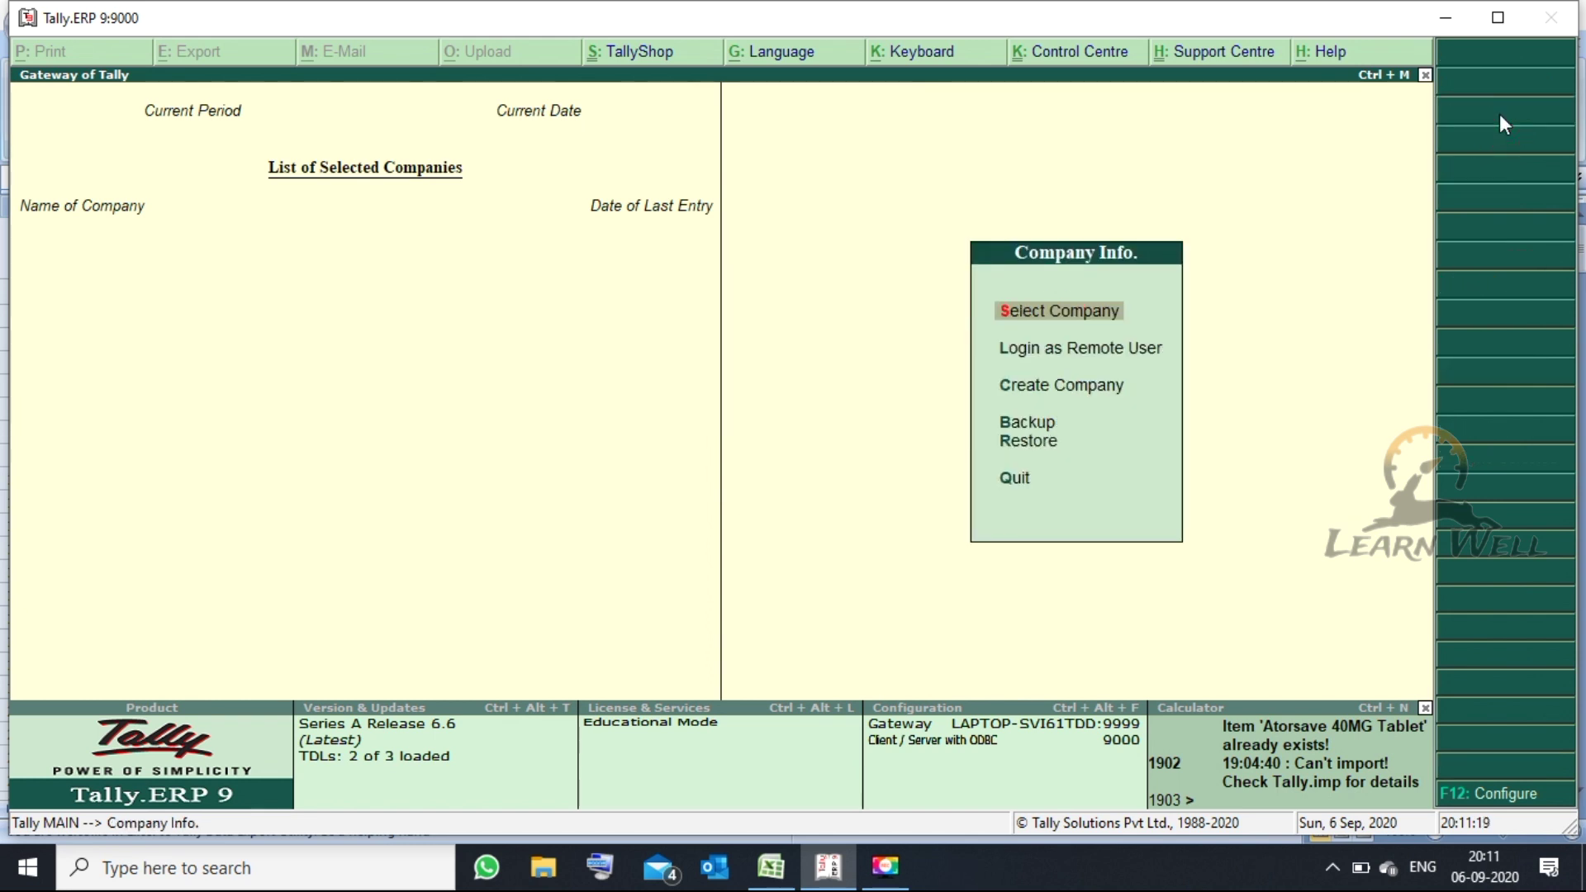
- Toggle the calculator panel off and highlight Create Company in the Company Info menu
key(ctrl+n)
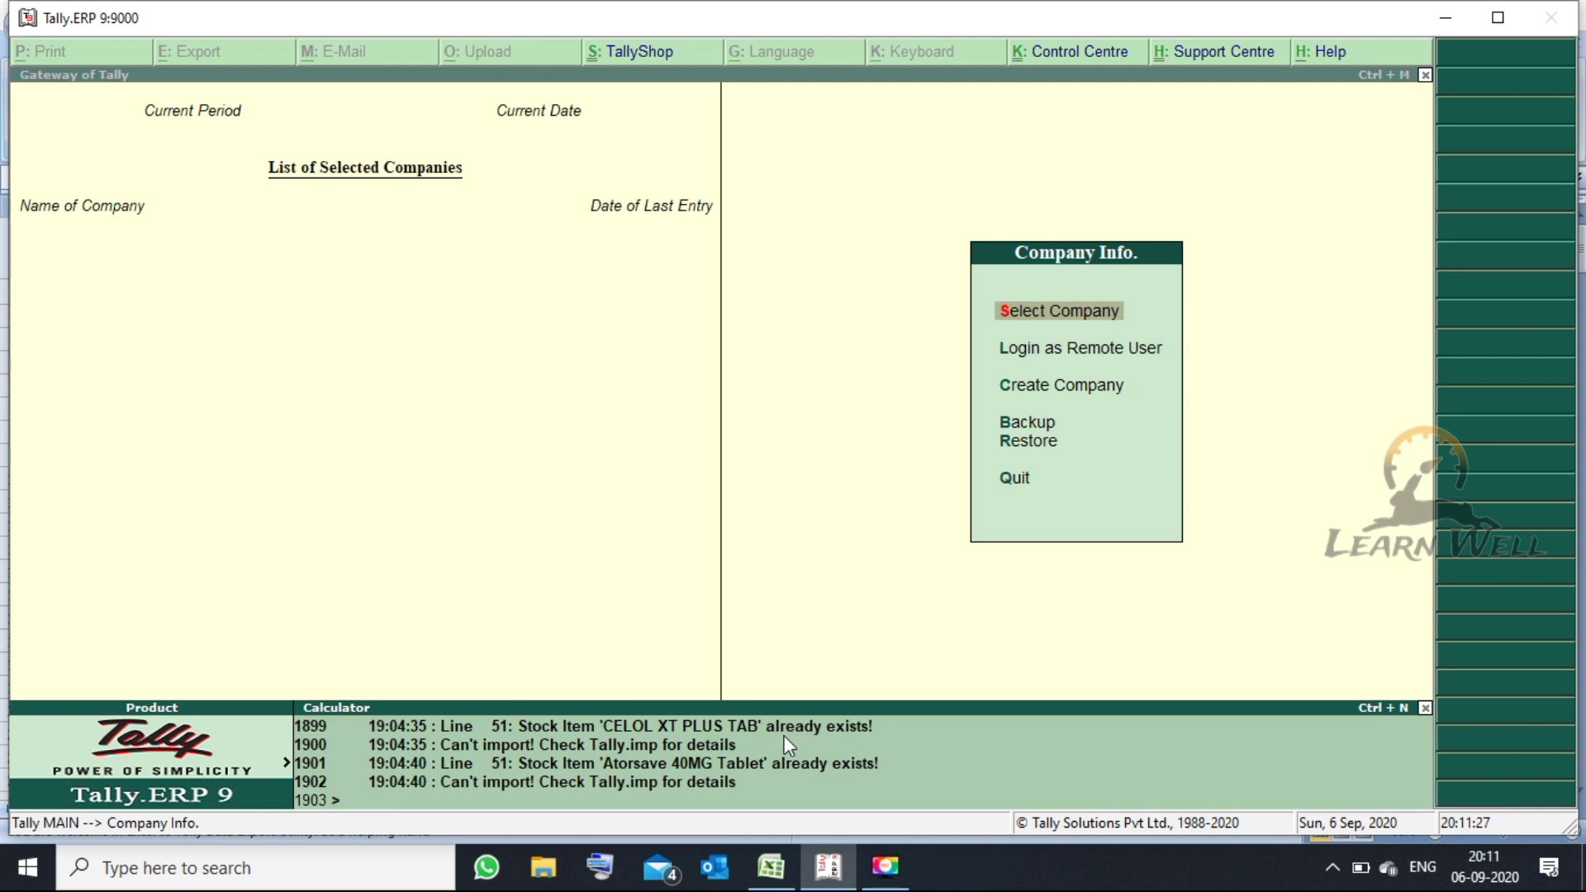
key(Escape)
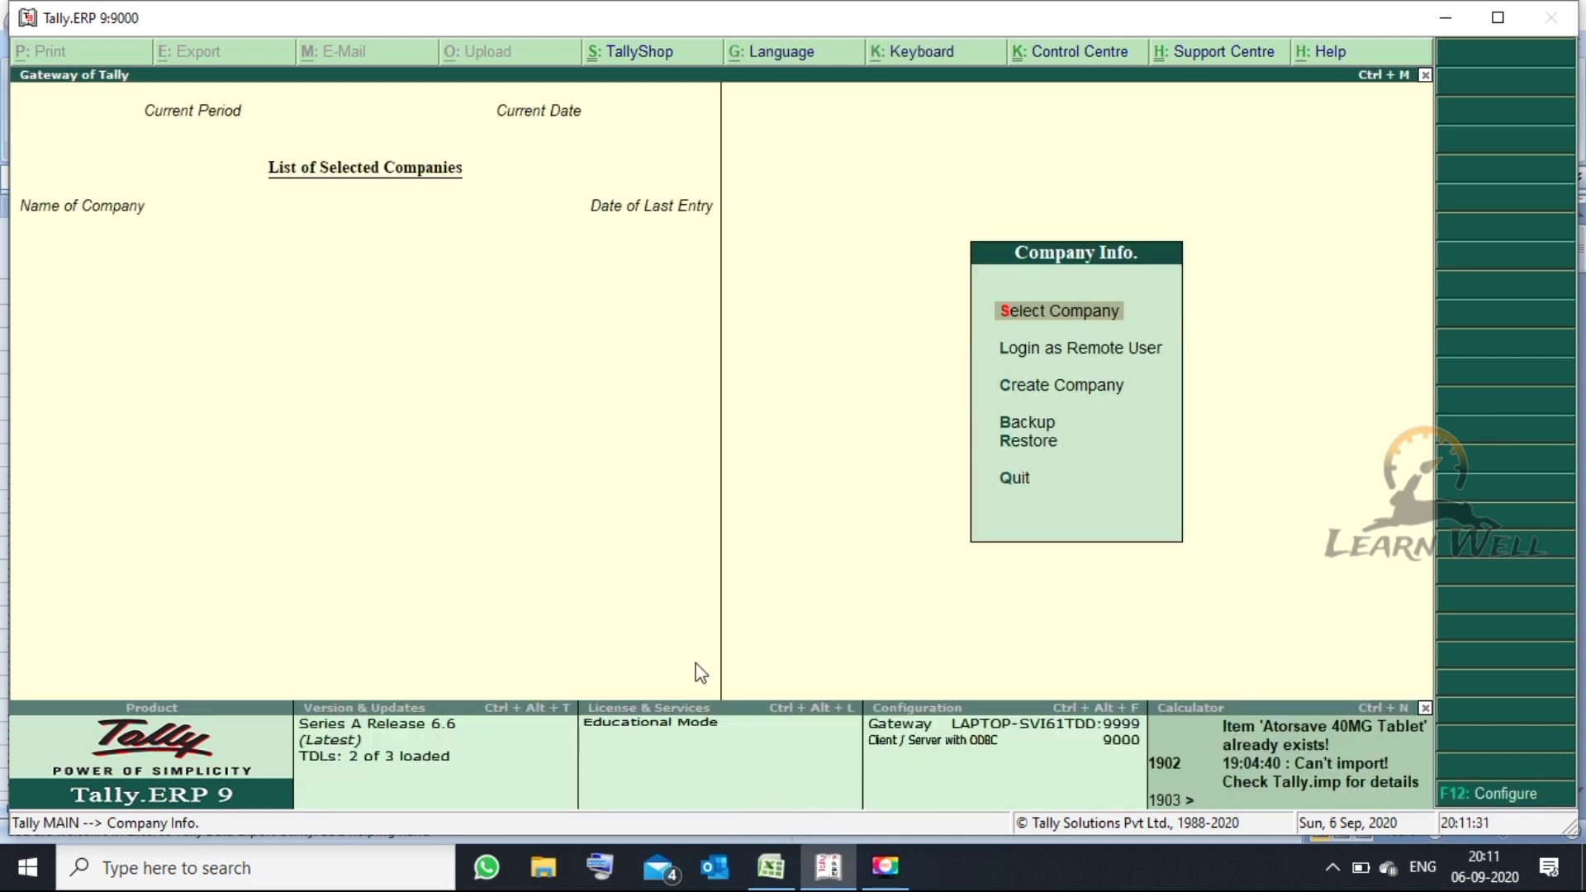
key(Down)
key(Down)
key(Down)
key(Up)
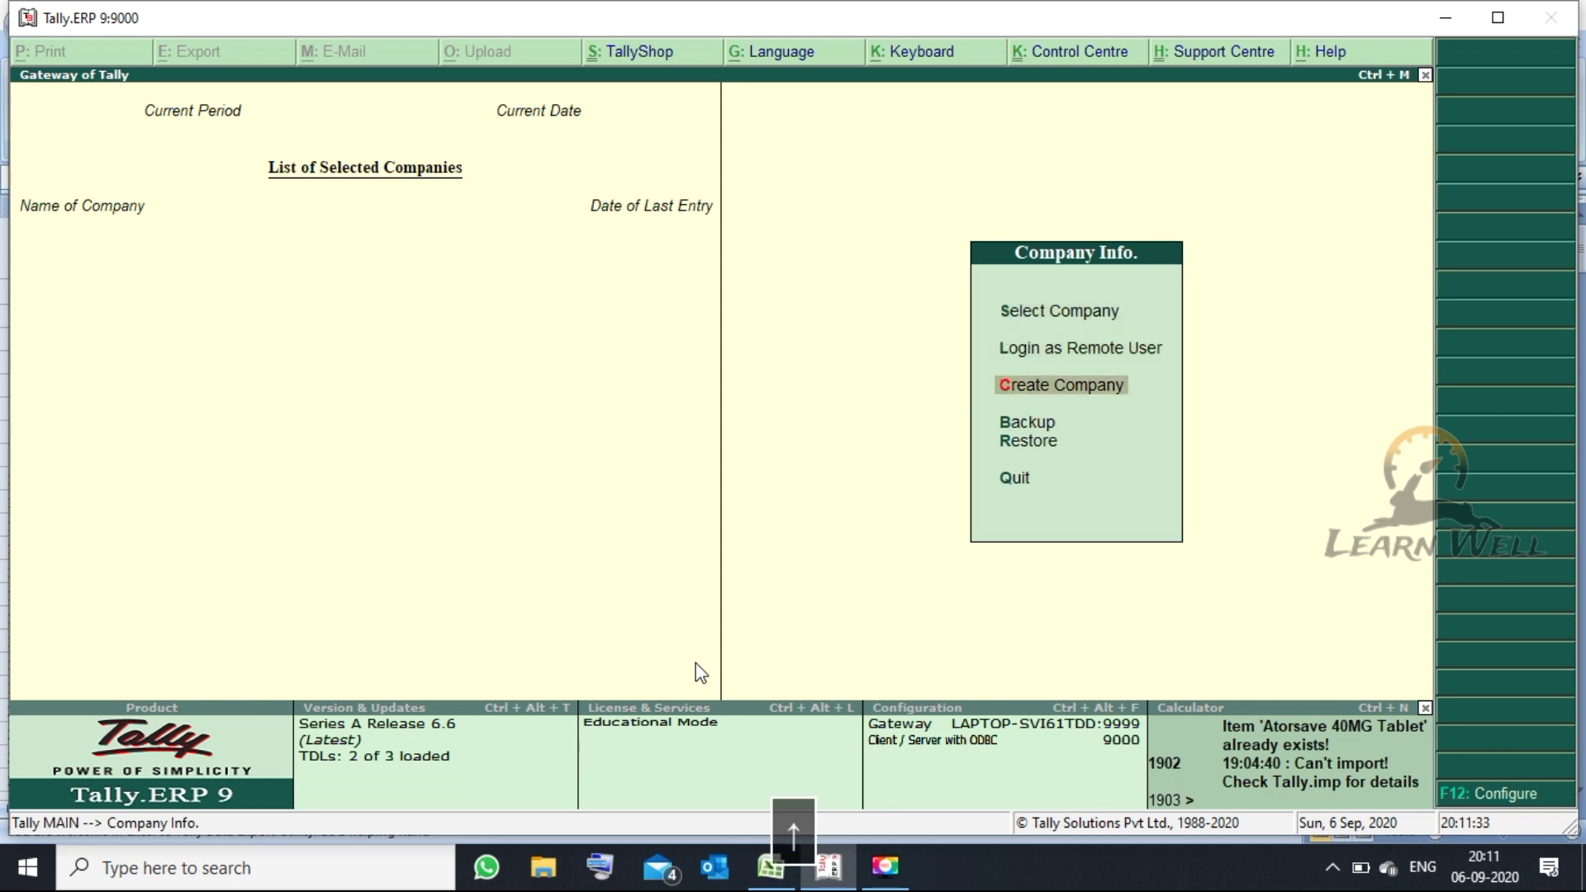
- Create and save company LEARNWELL ABCD, country India, state Chhattisgarh, accepting the remaining defaults
key(Return)
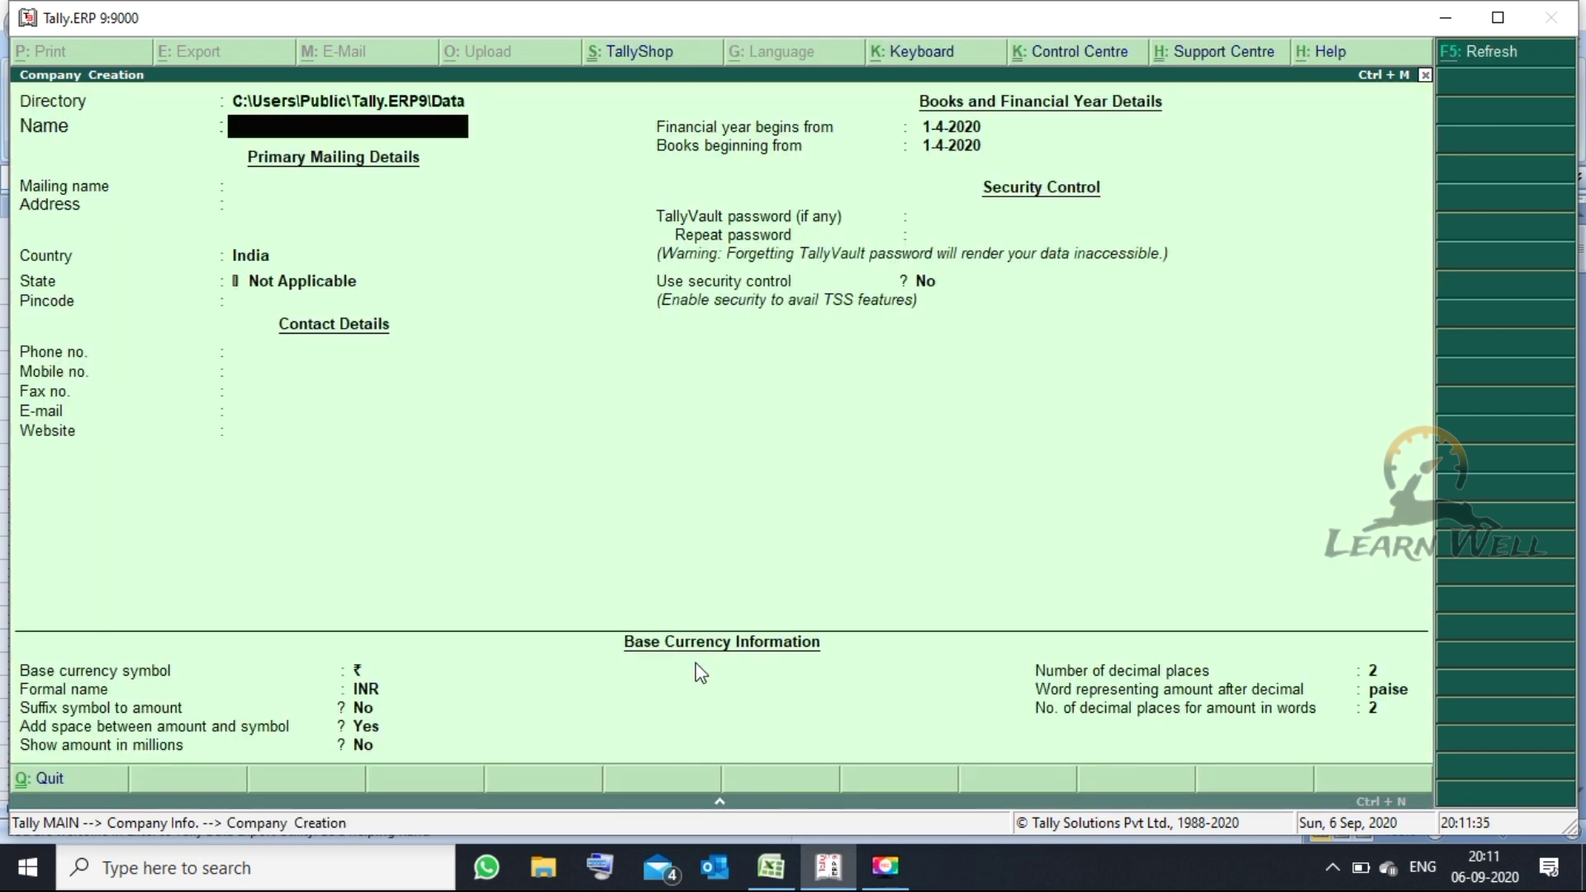
text(LEARNWELL ABCD)
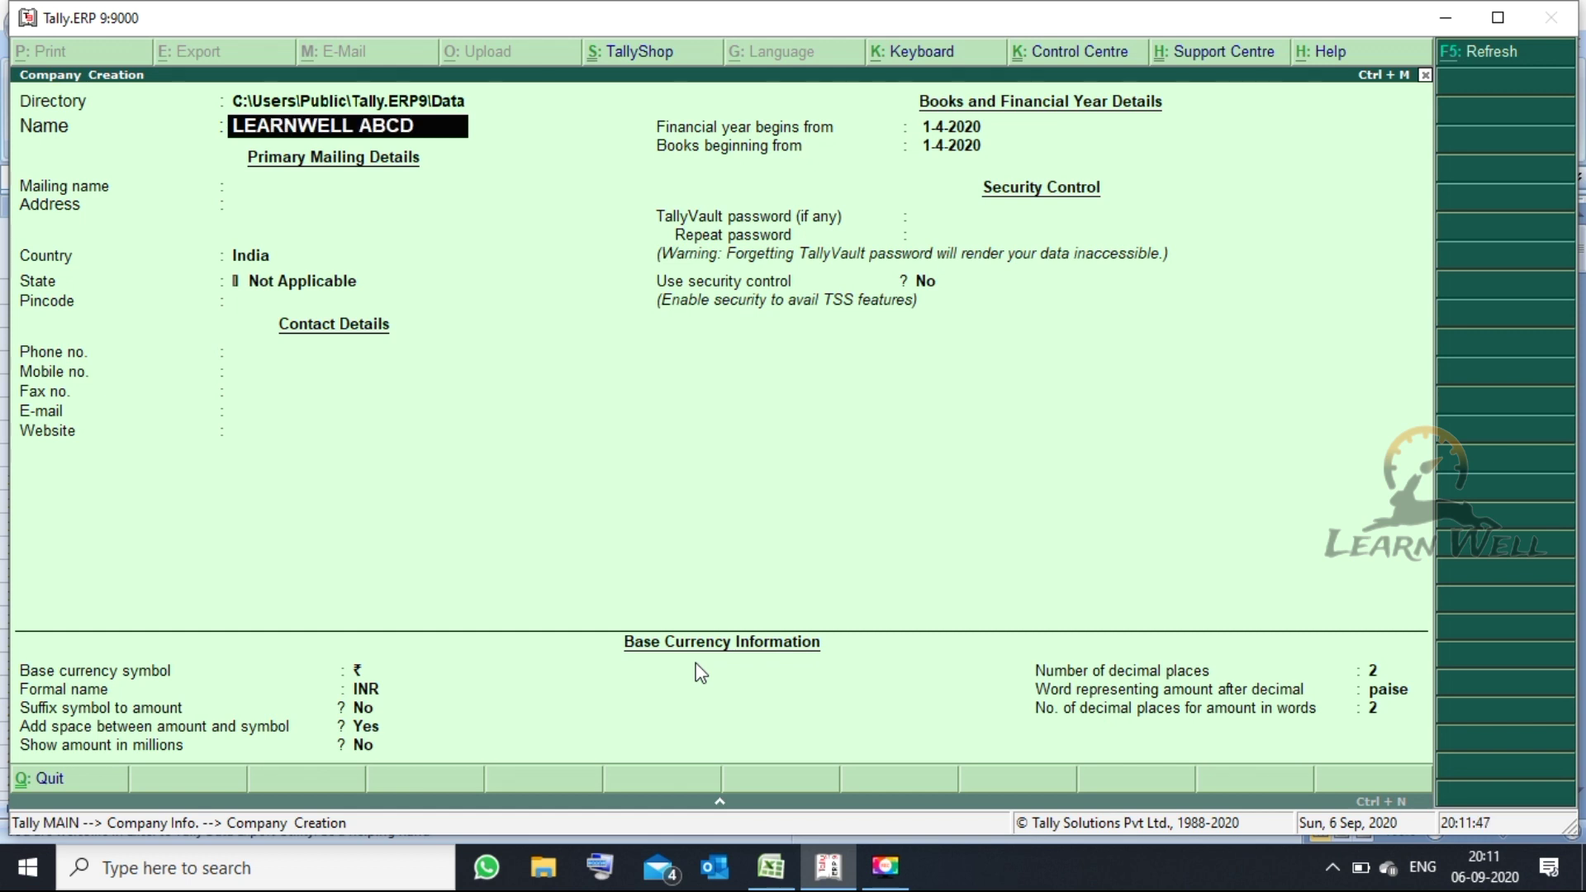
key(Return)
key(Return)
key(Return)
key(Return)
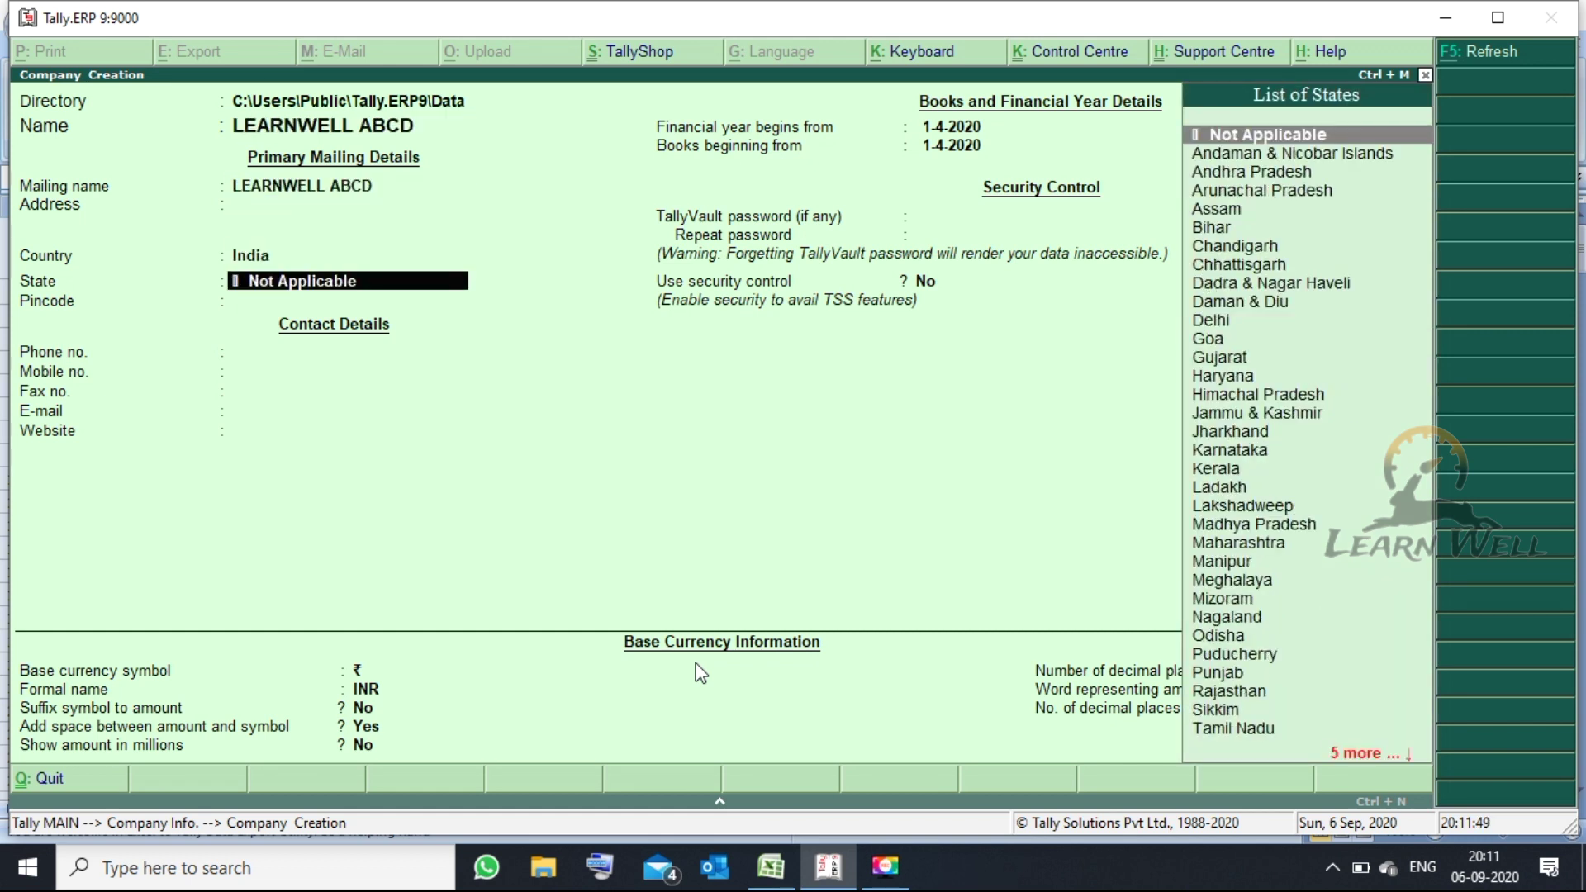
text(C)
key(Down)
key(Return)
key(Return)
key(Return)
key(Return)
key(Return)
key(Return)
key(Return)
key(Return)
key(Return)
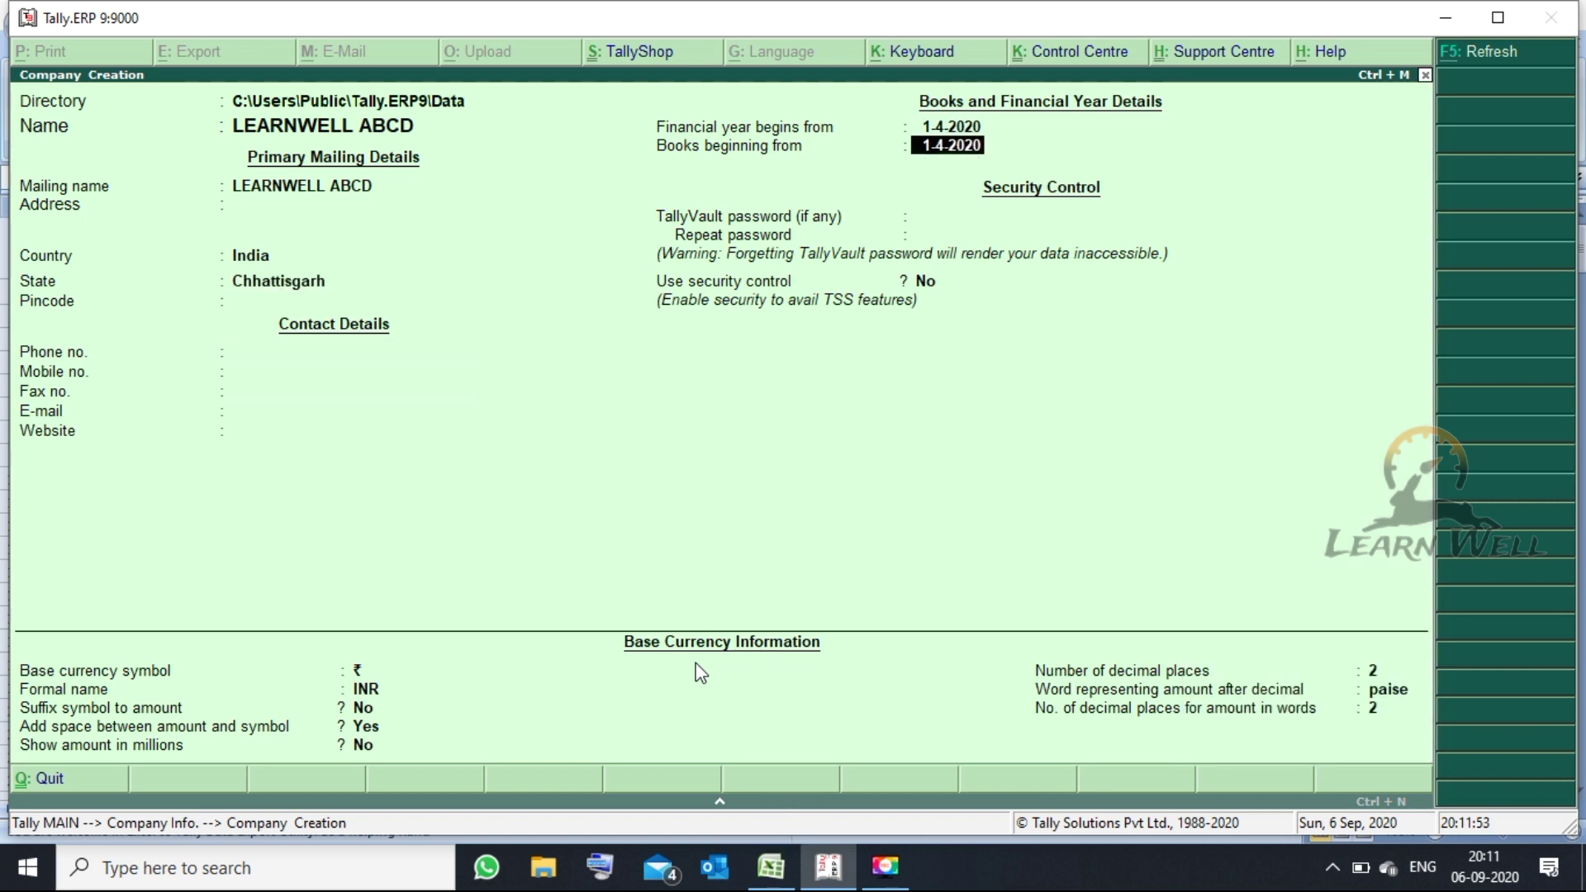
key(Return)
key(Return)
key(Return)
key(Return)
key(Return)
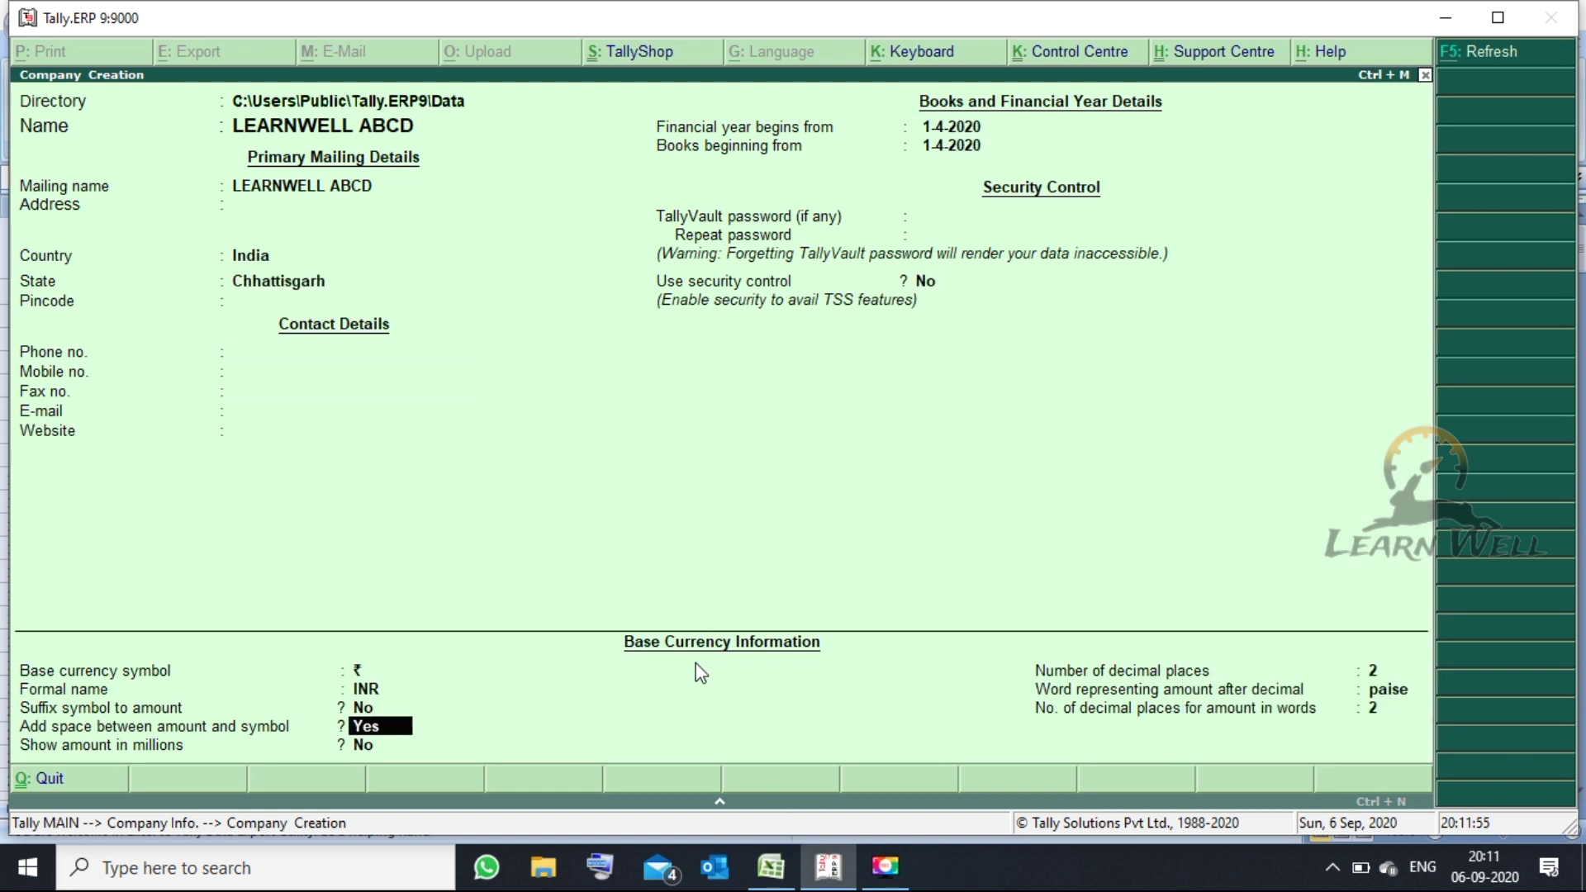
key(Return)
key(Return)
key(Return)
key(Return)
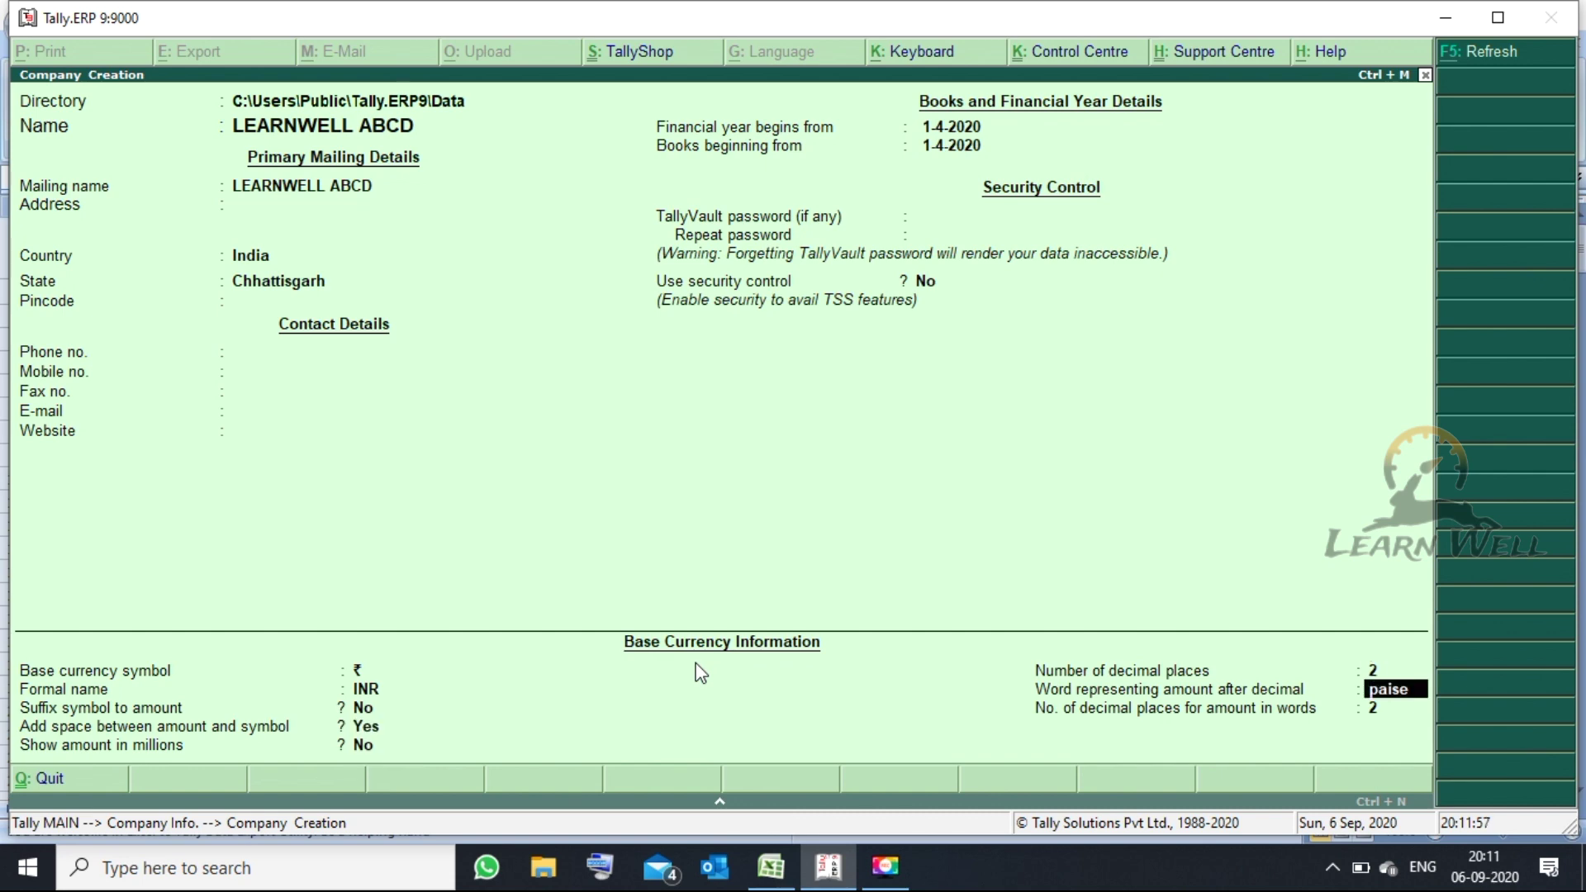
key(Return)
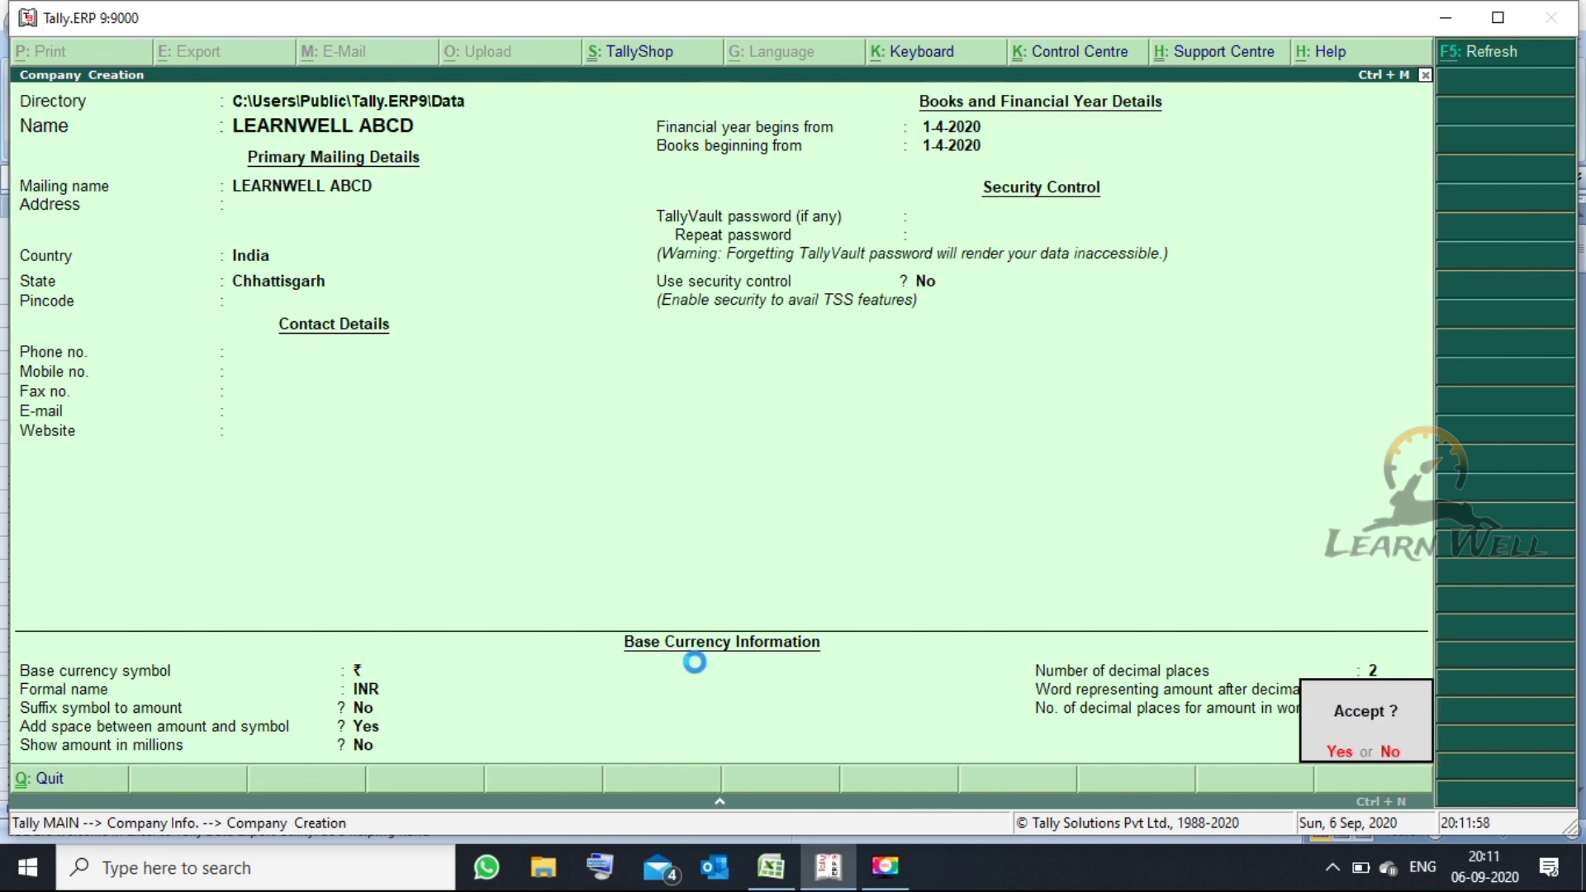
key(Return)
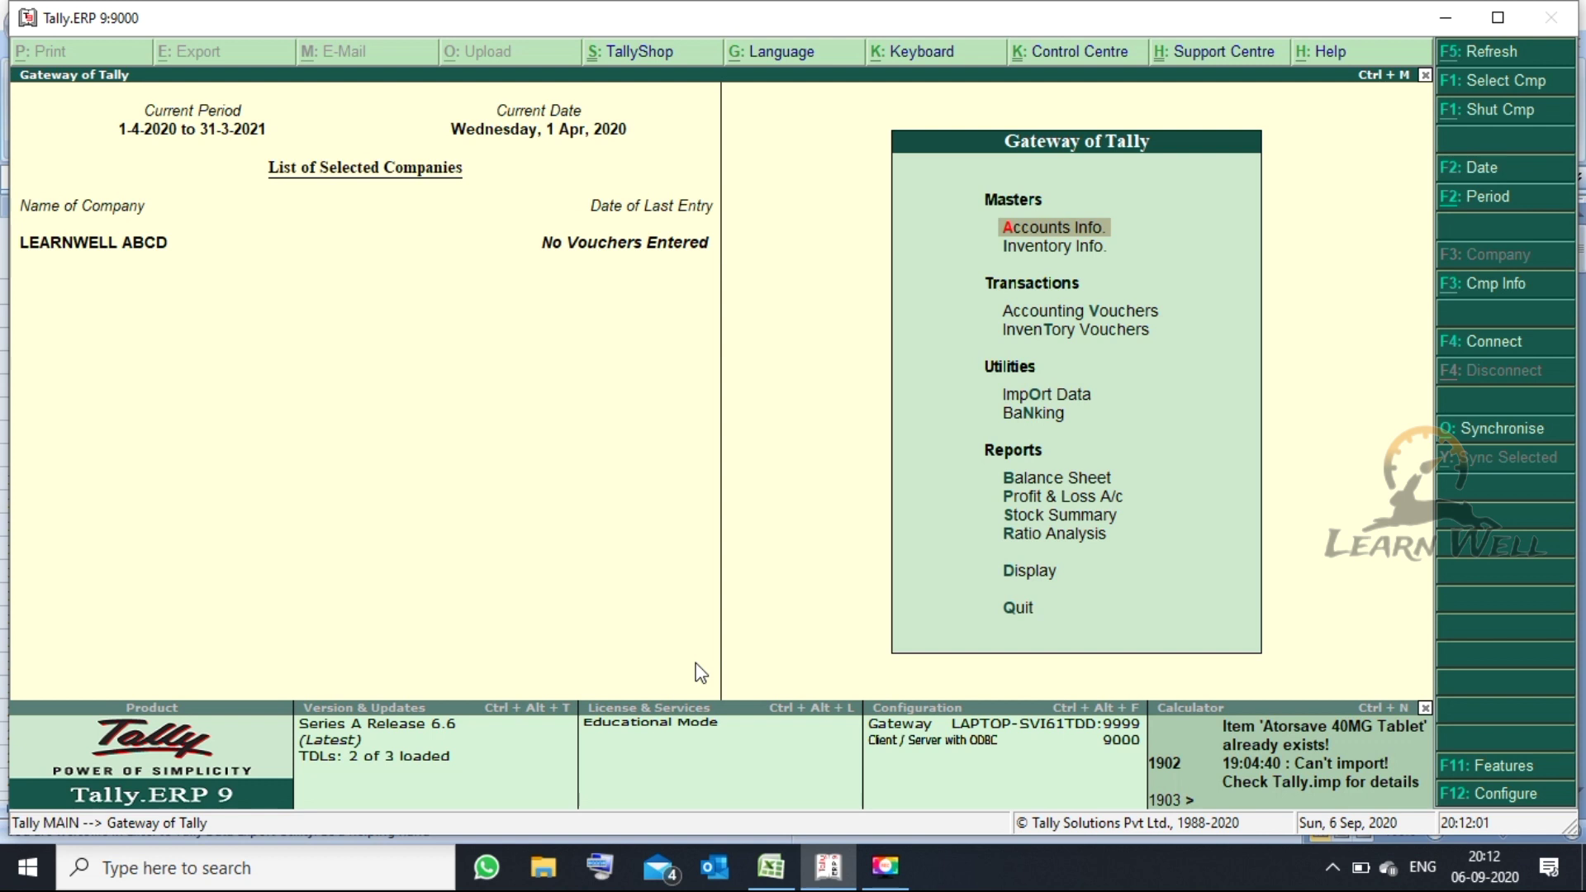
- In F11 Statutory & Taxation features, turn on GST for LEARNWELL ABCD
click(1488, 769)
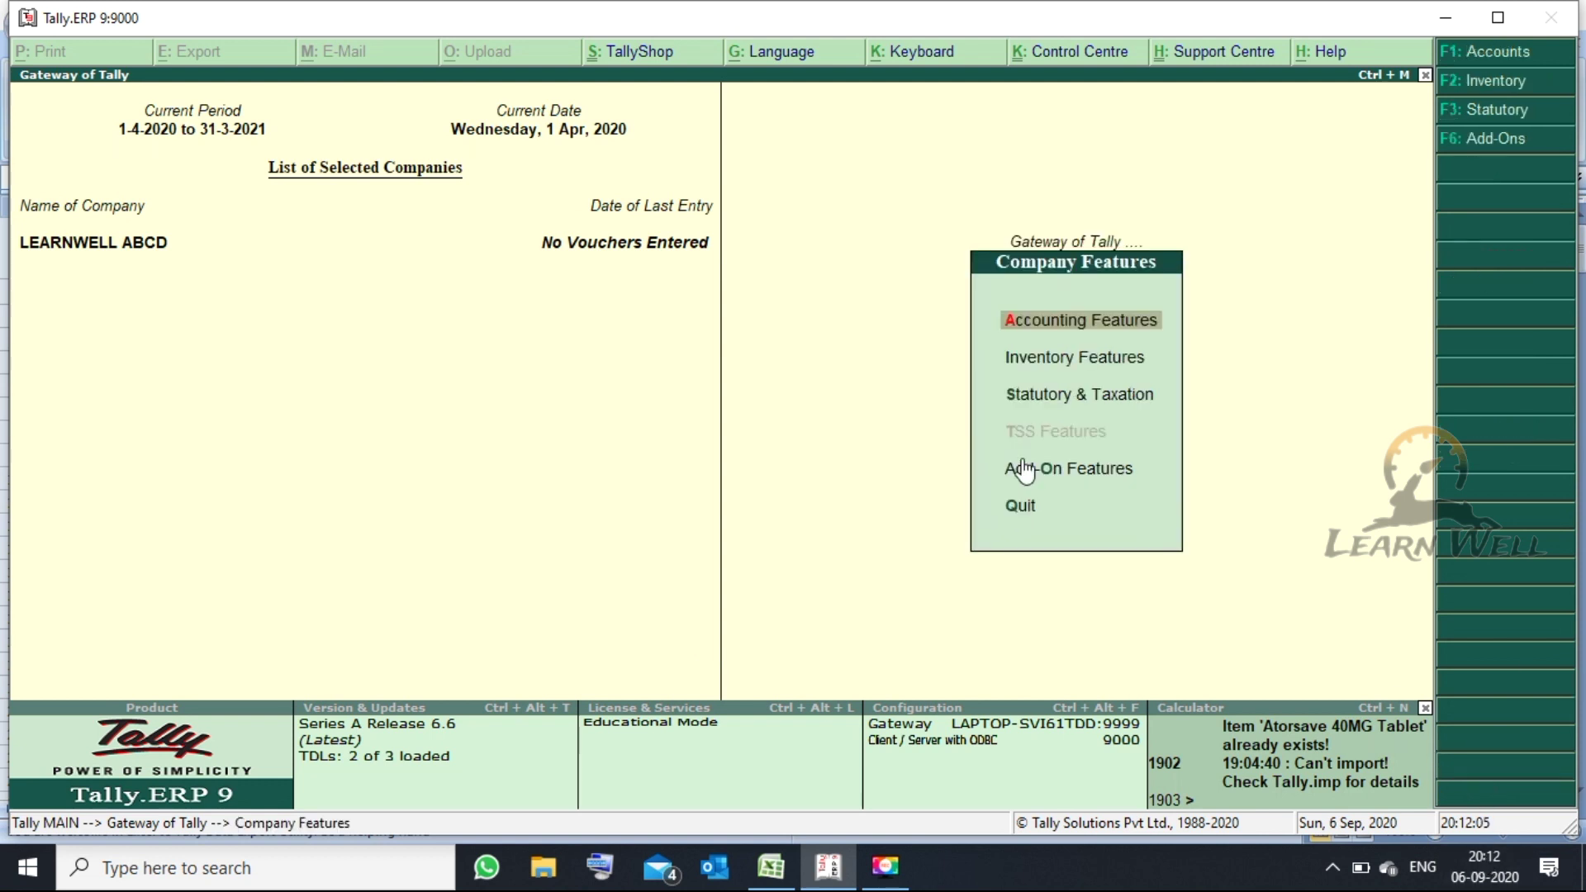
key(Down)
key(Down)
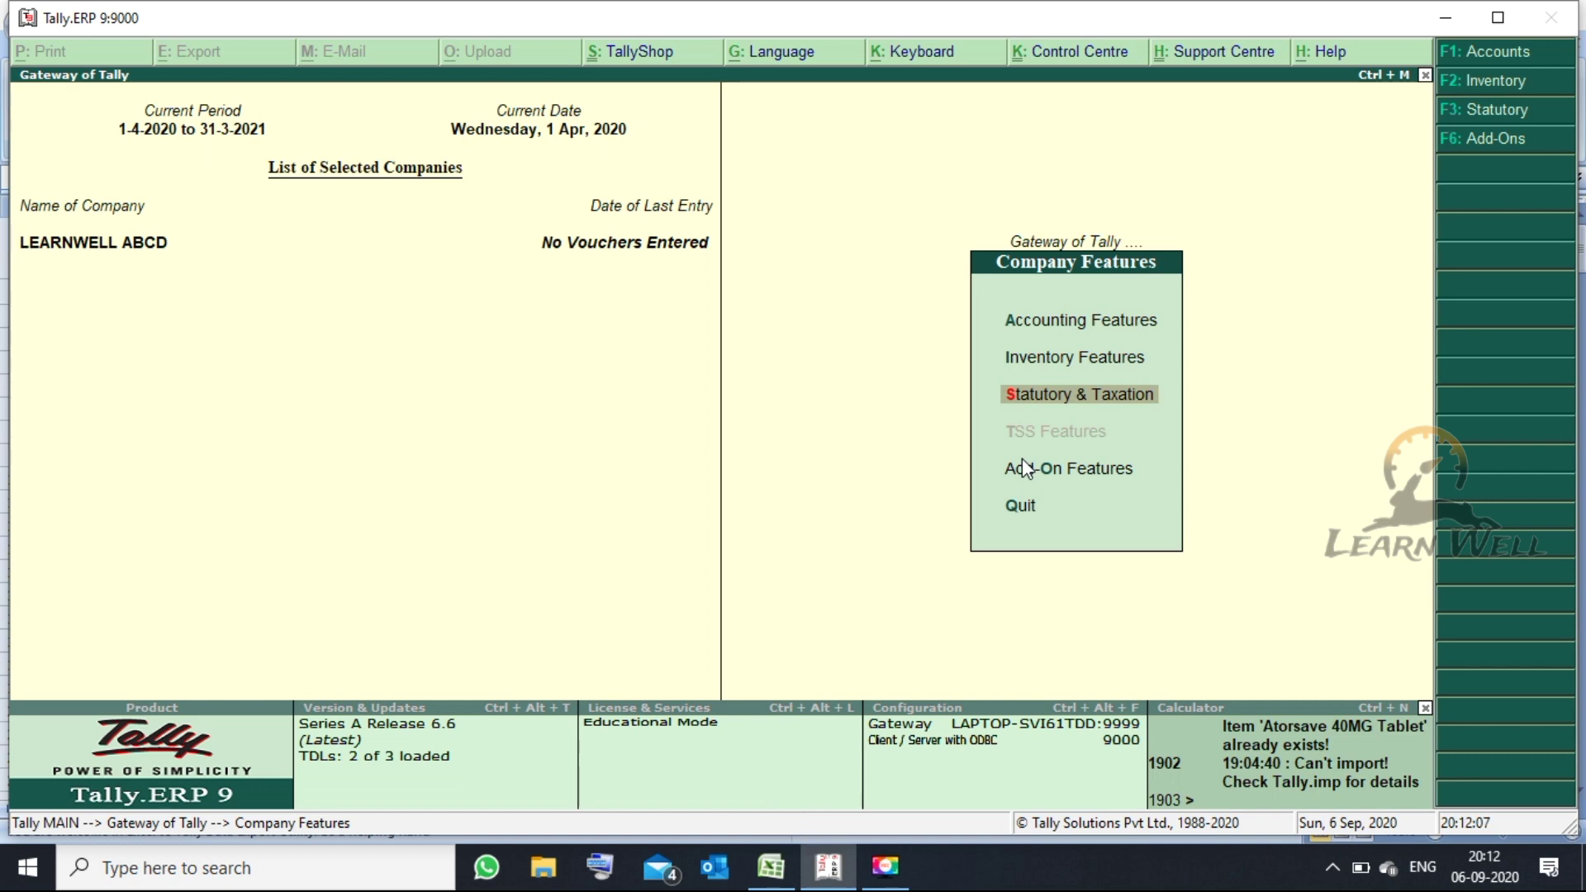
key(Return)
text(Y)
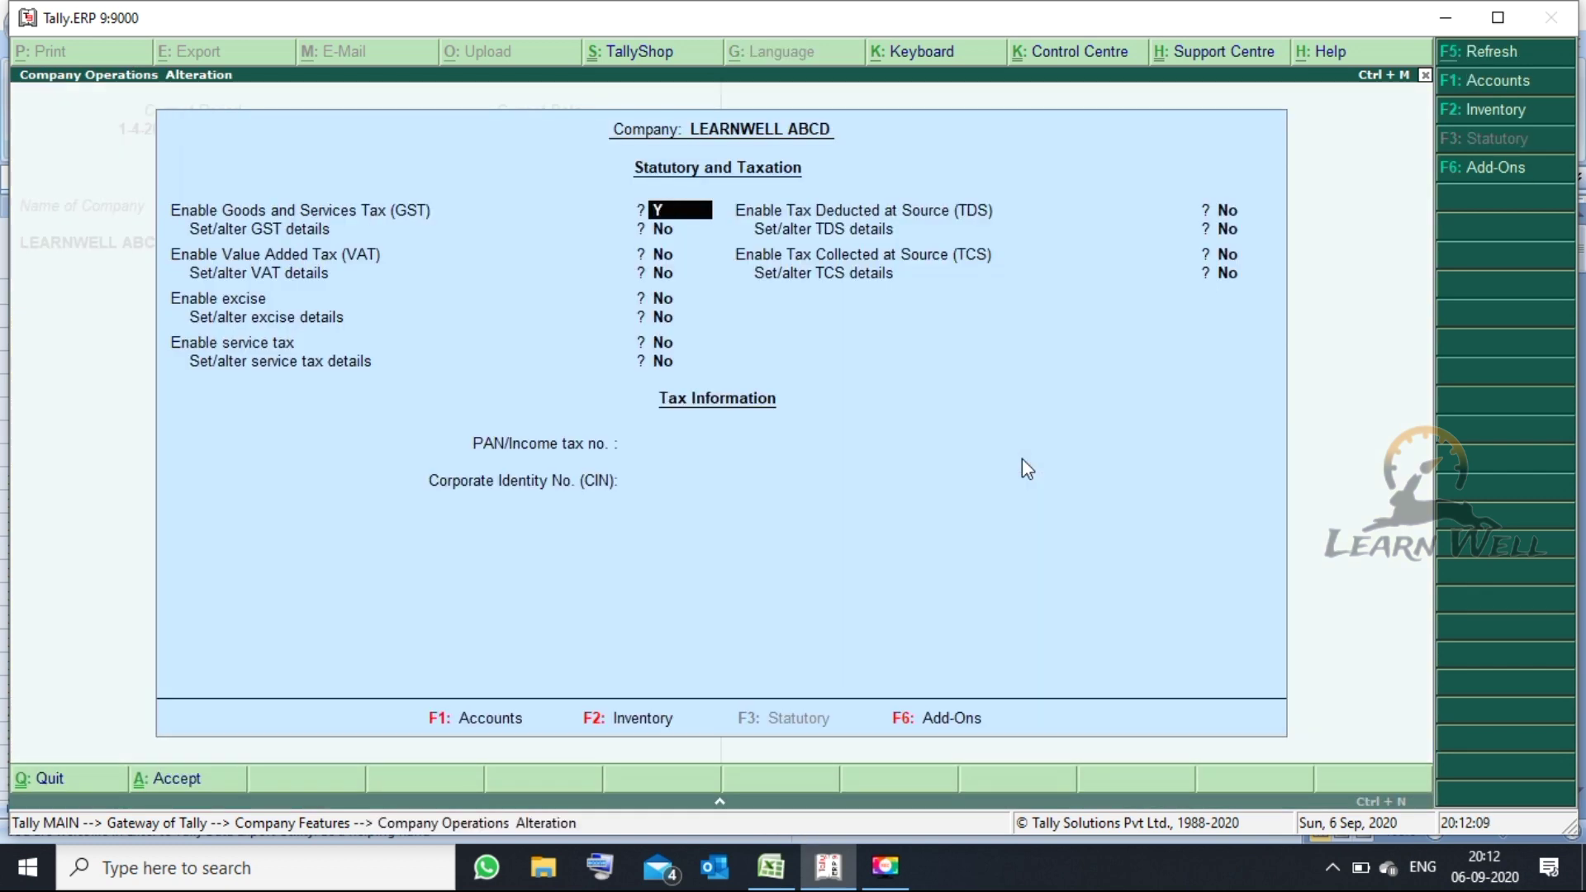
key(Return)
- Enter the company's GSTIN in GST Details, accept them, and save the statutory settings
text(Y)
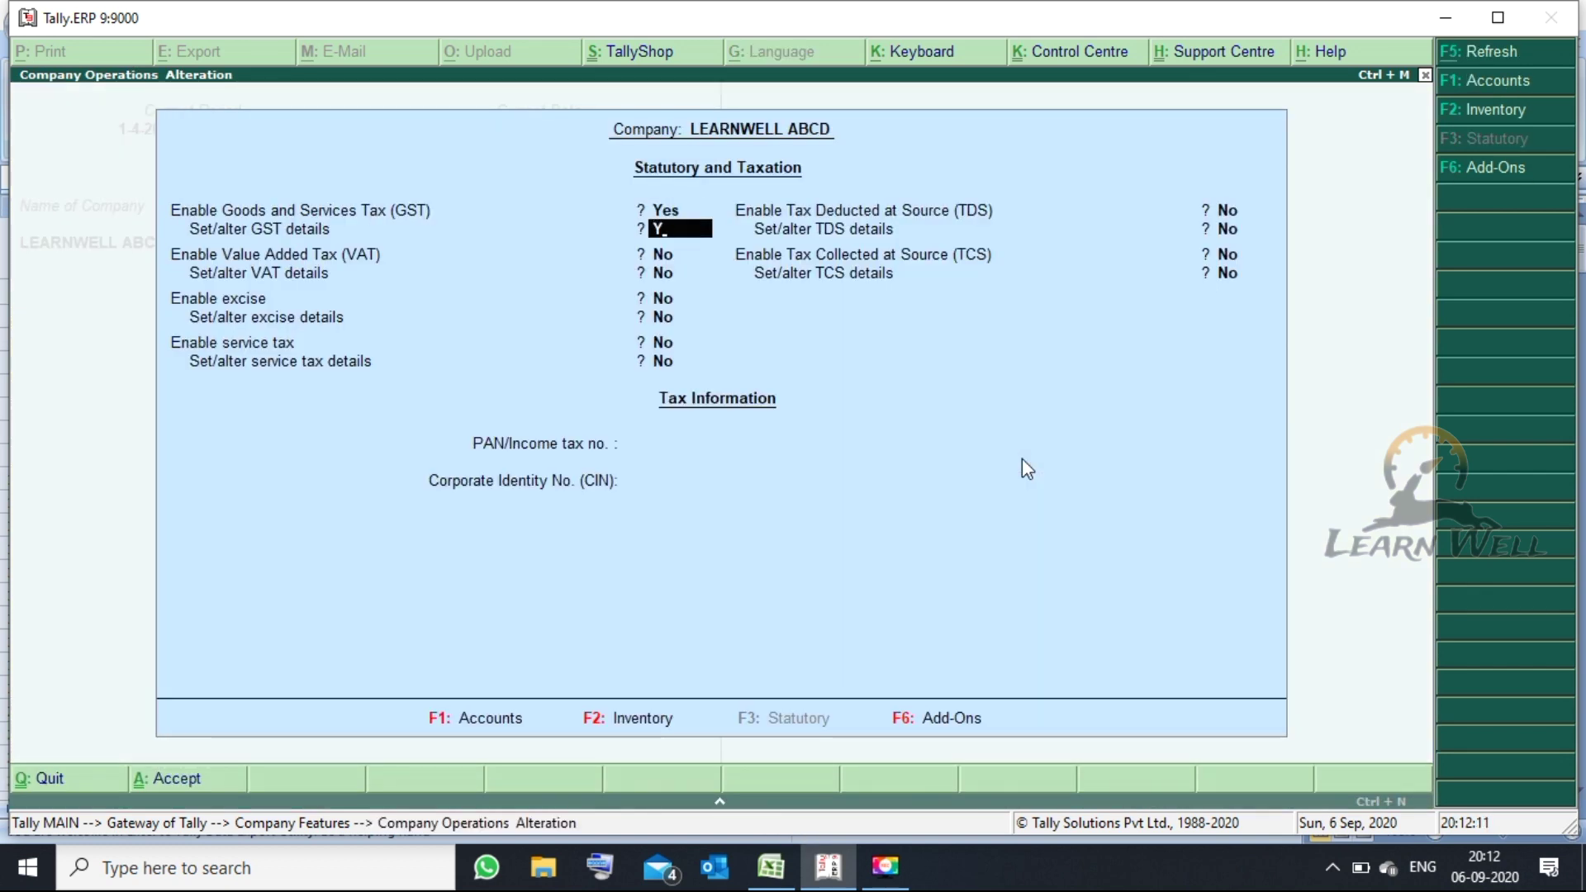
key(Return)
key(Return)
key(Return)
key(Return)
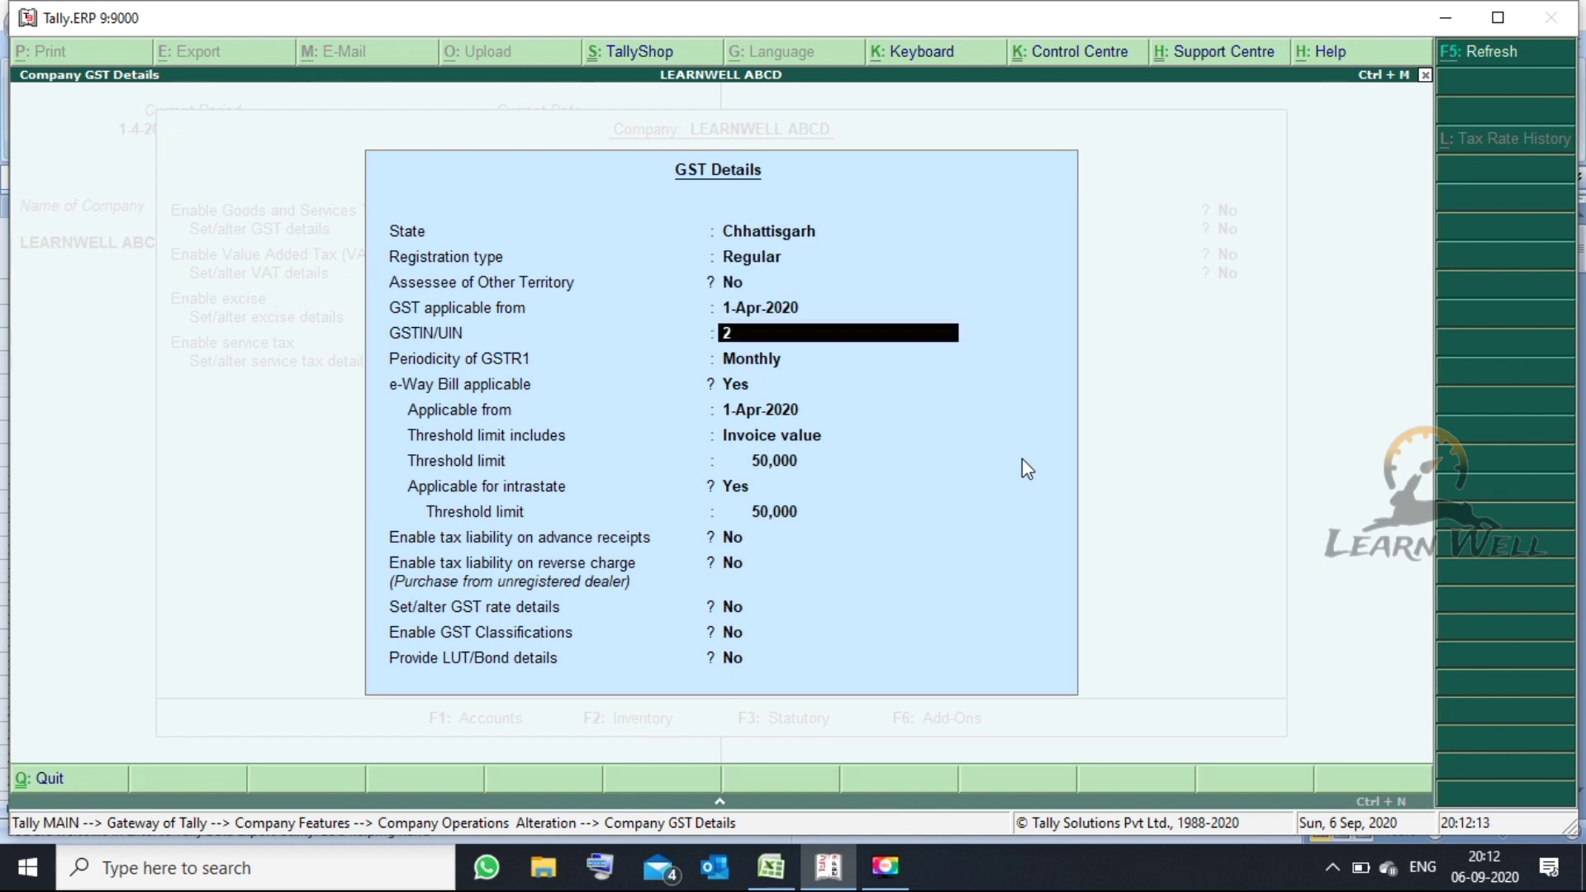
key(Return)
key(Return)
key(Return)
key(Return)
key(Return)
key(Return)
key(Return)
key(Return)
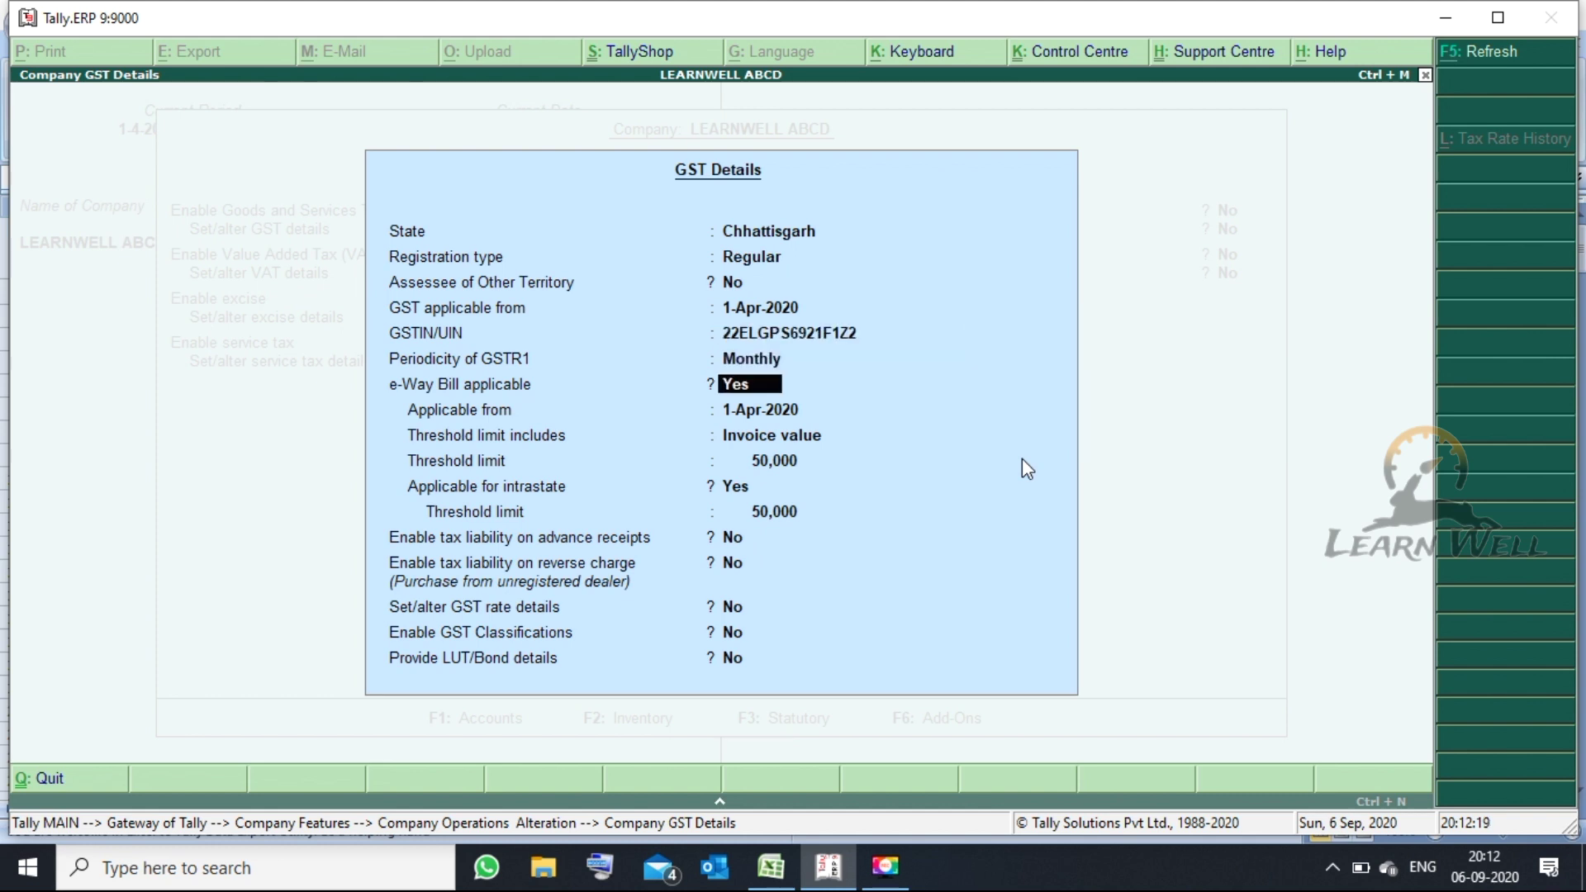
key(Return)
key(Return)
key(Return)
key(Return)
key(Return)
key(Return)
key(Return)
key(Return)
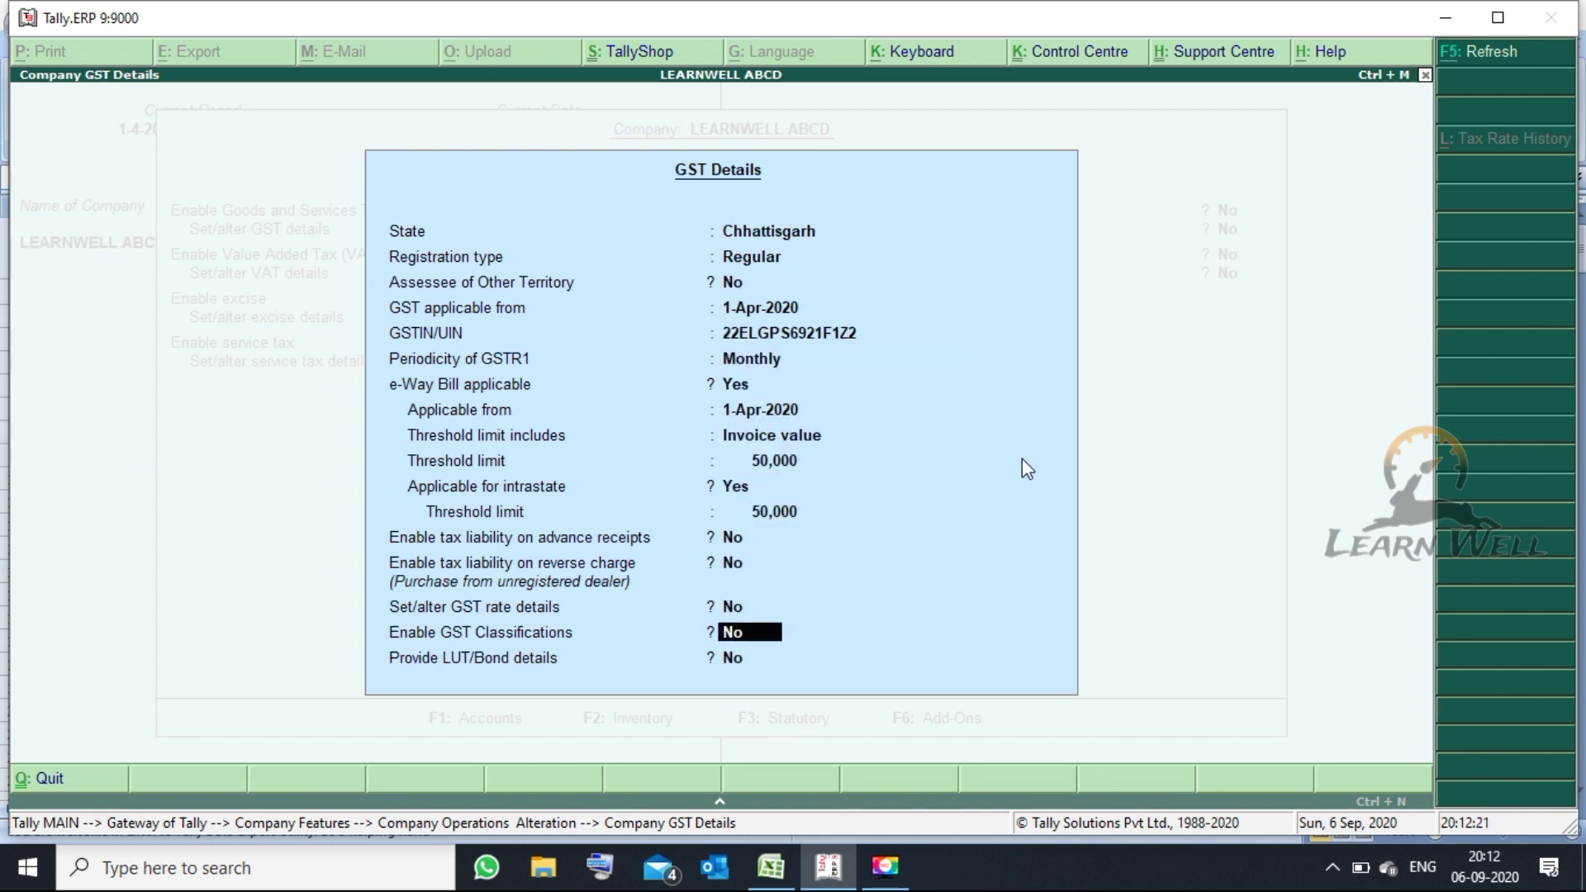
key(Return)
key(Return)
key(Return)
key(Return)
key(Return)
key(Return)
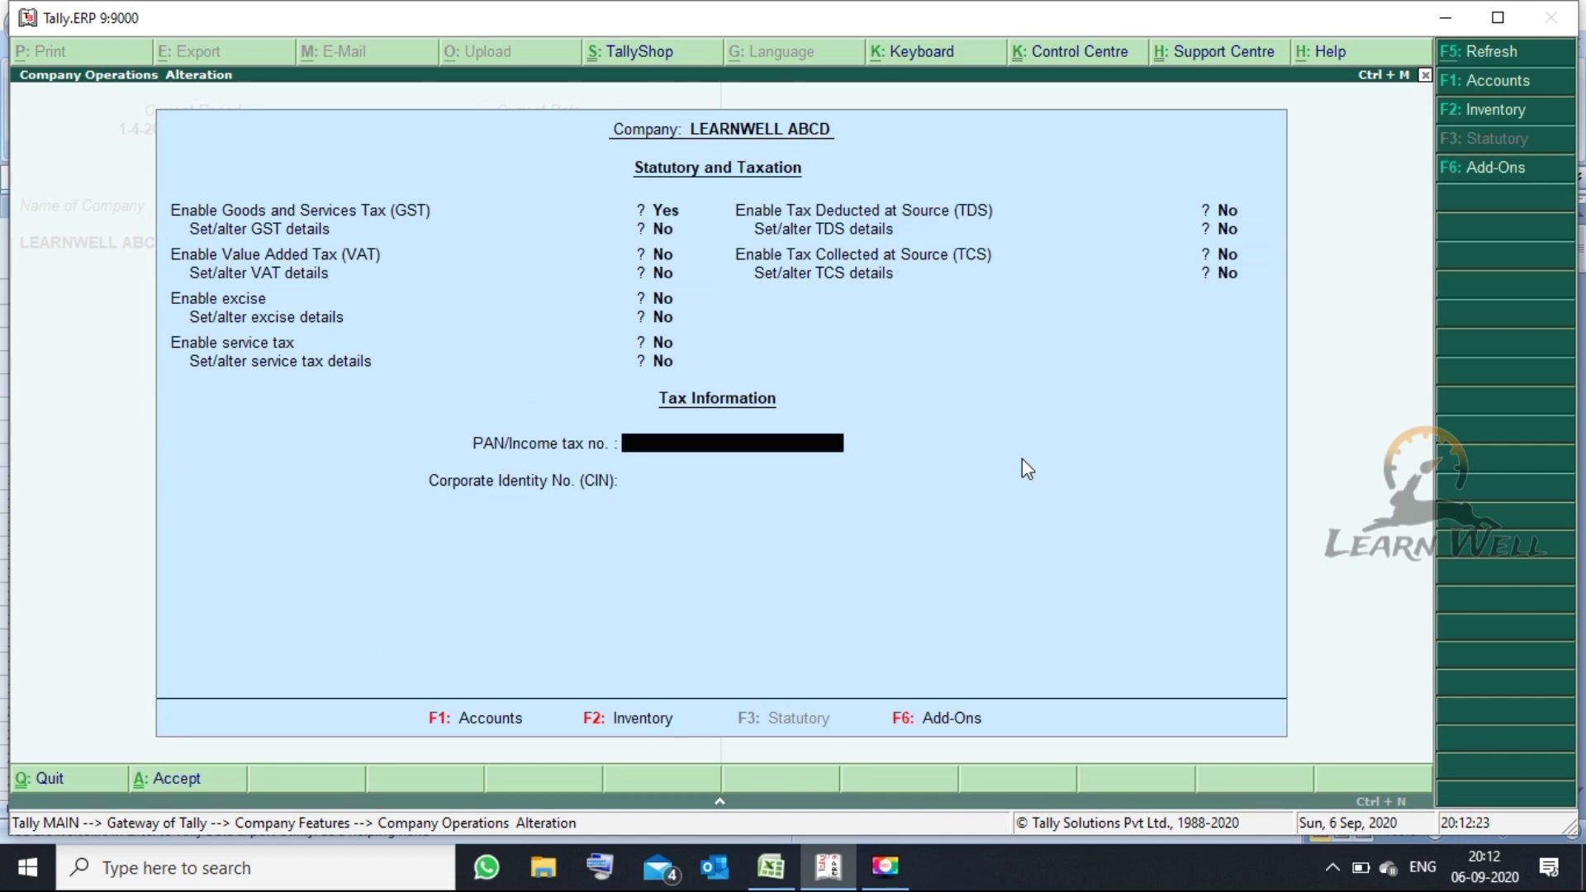
key(Return)
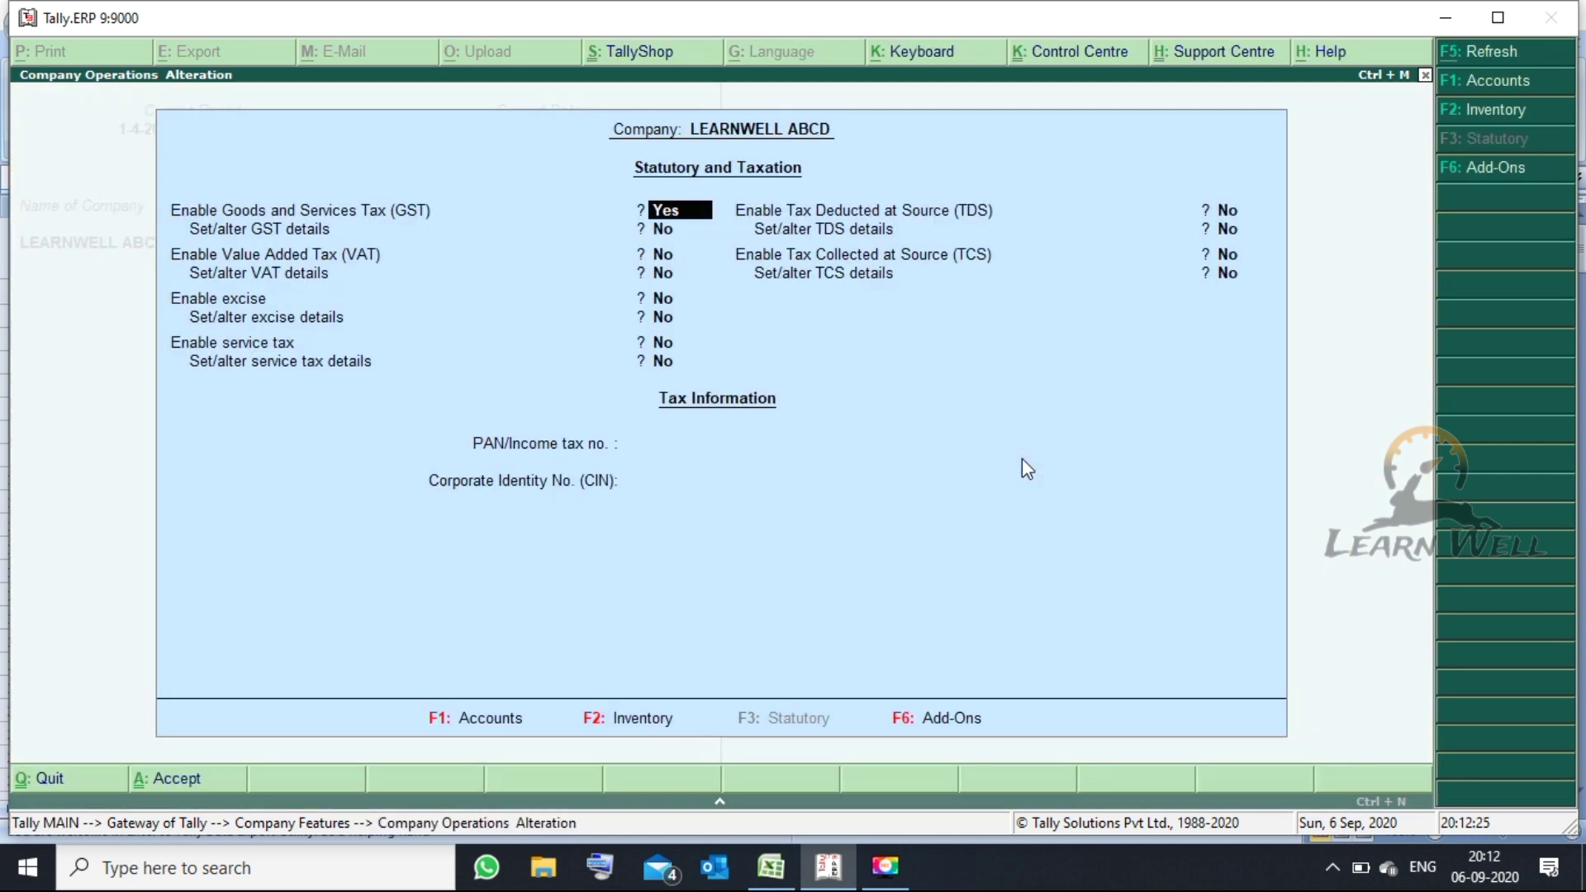
key(Escape)
key(Escape)
key(Escape)
key(Escape)
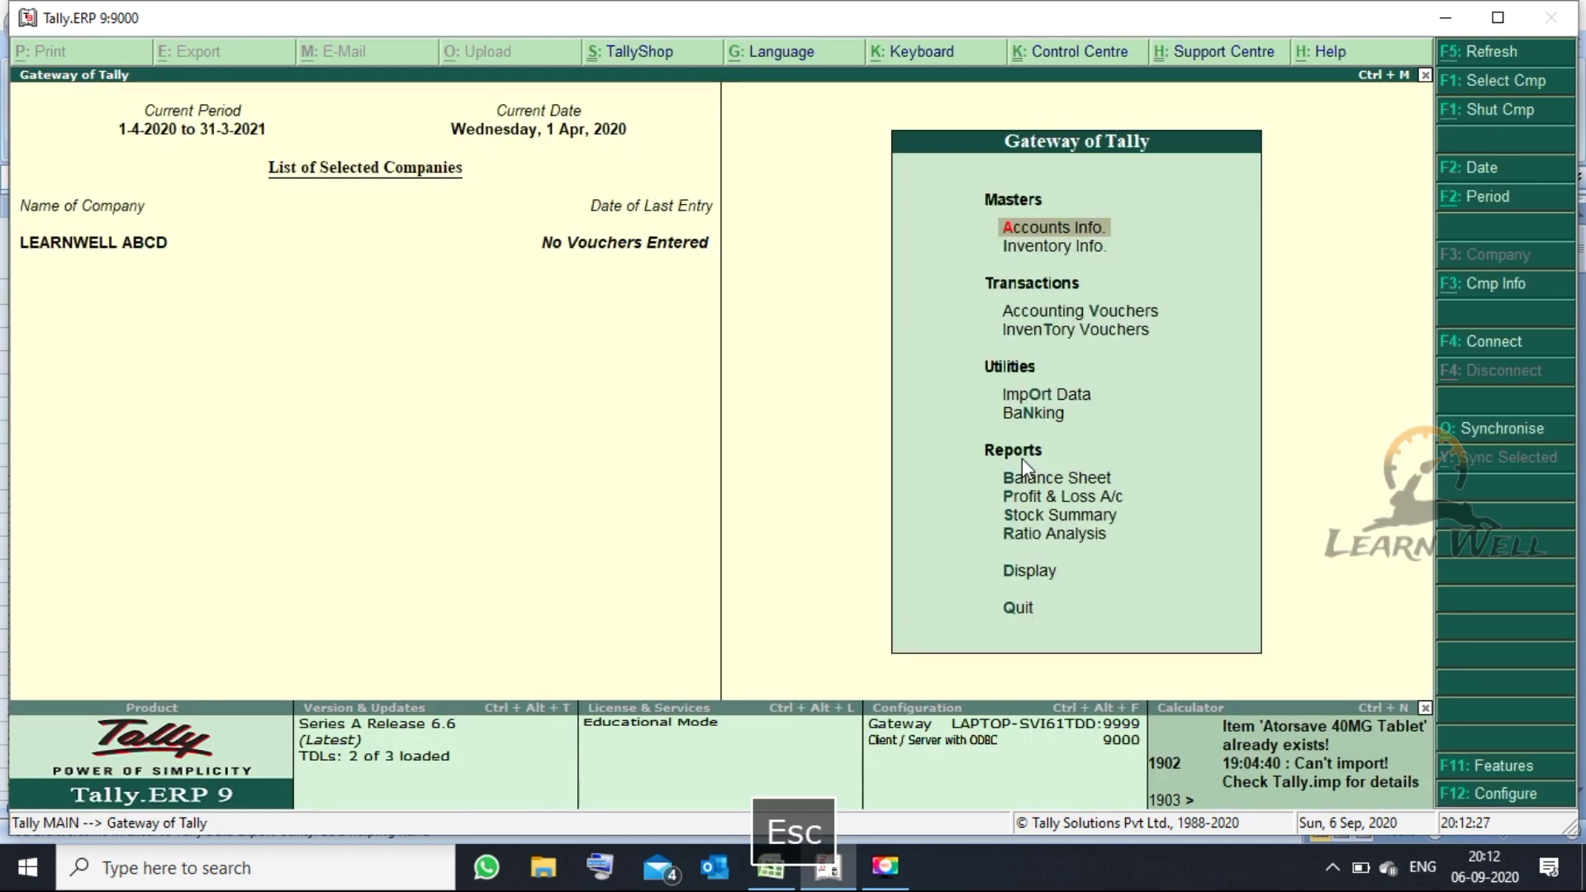
- In Inventory Features, set Maintain batch-wise details and Set expiry dates for batches to Yes
click(1512, 778)
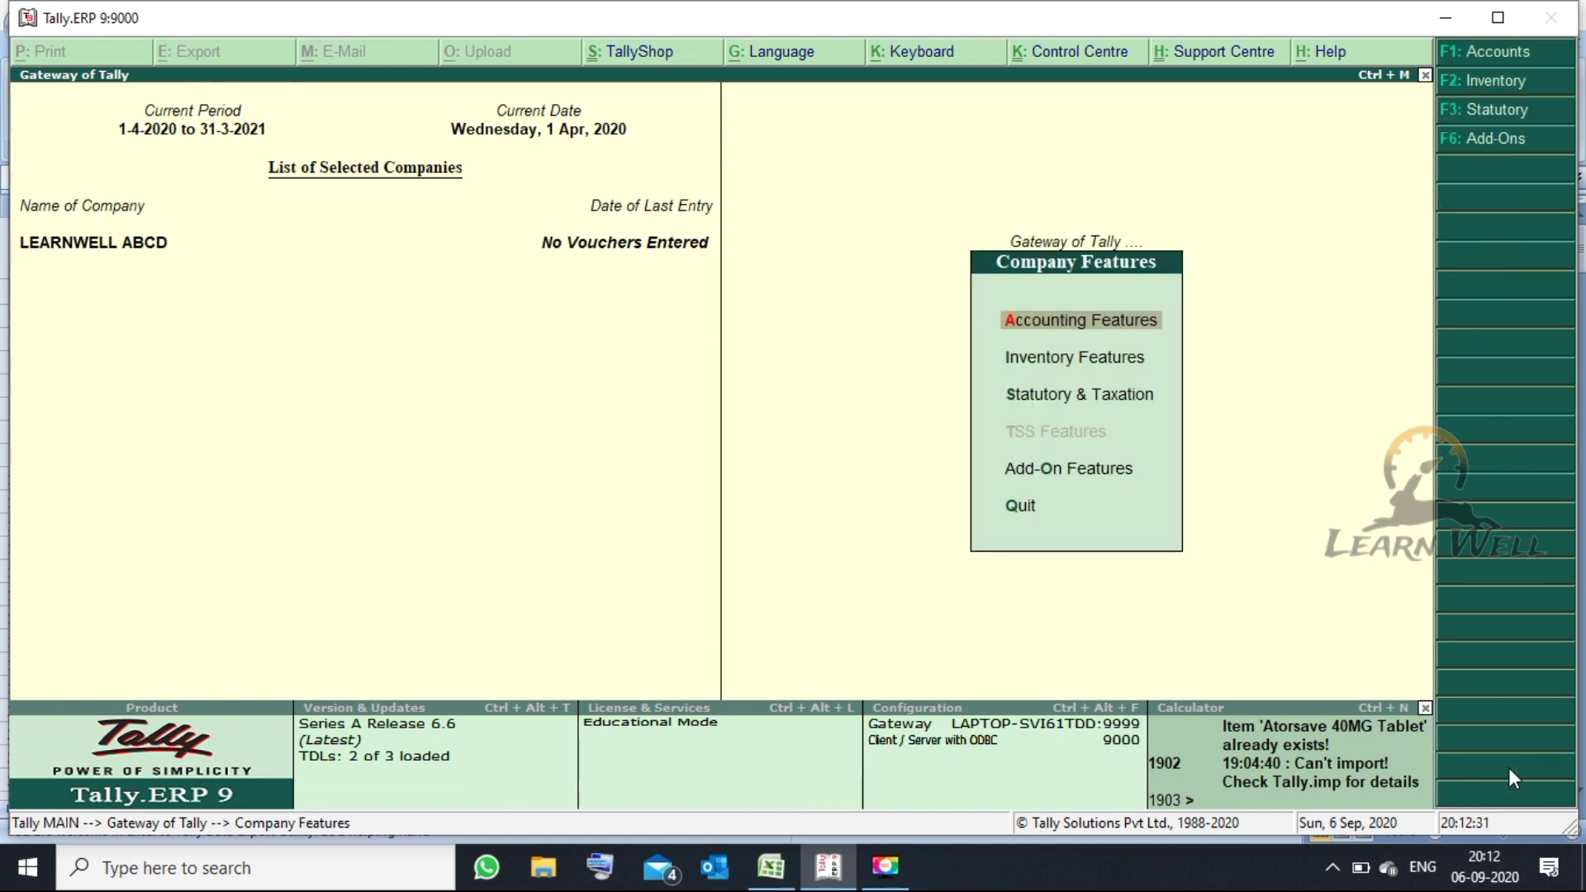
key(Down)
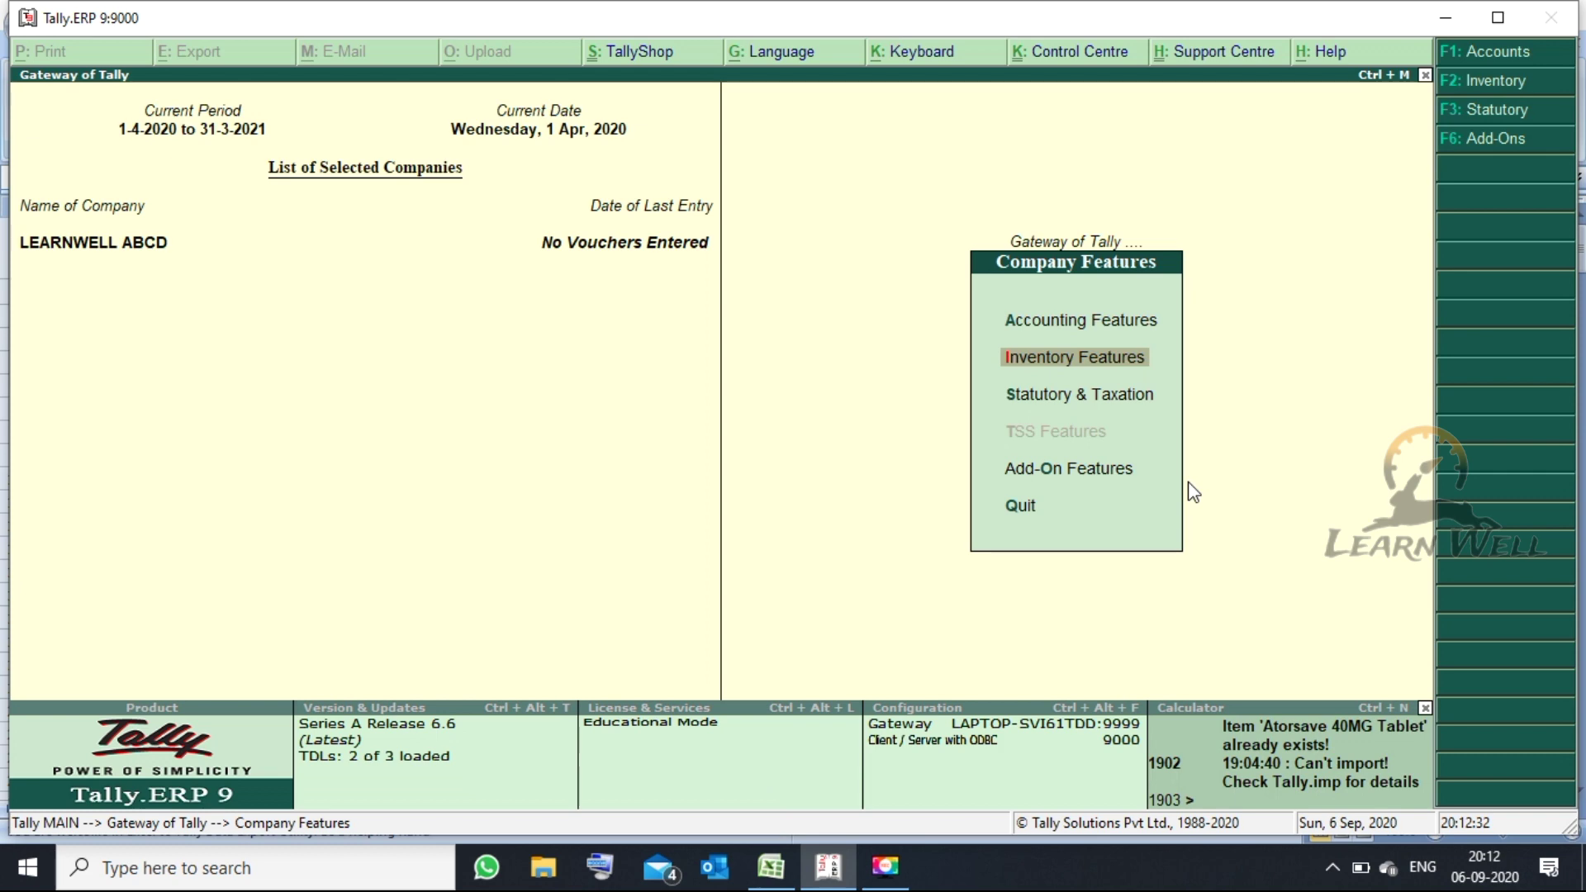
key(Return)
key(Return)
key(Return)
key(Return)
key(Return)
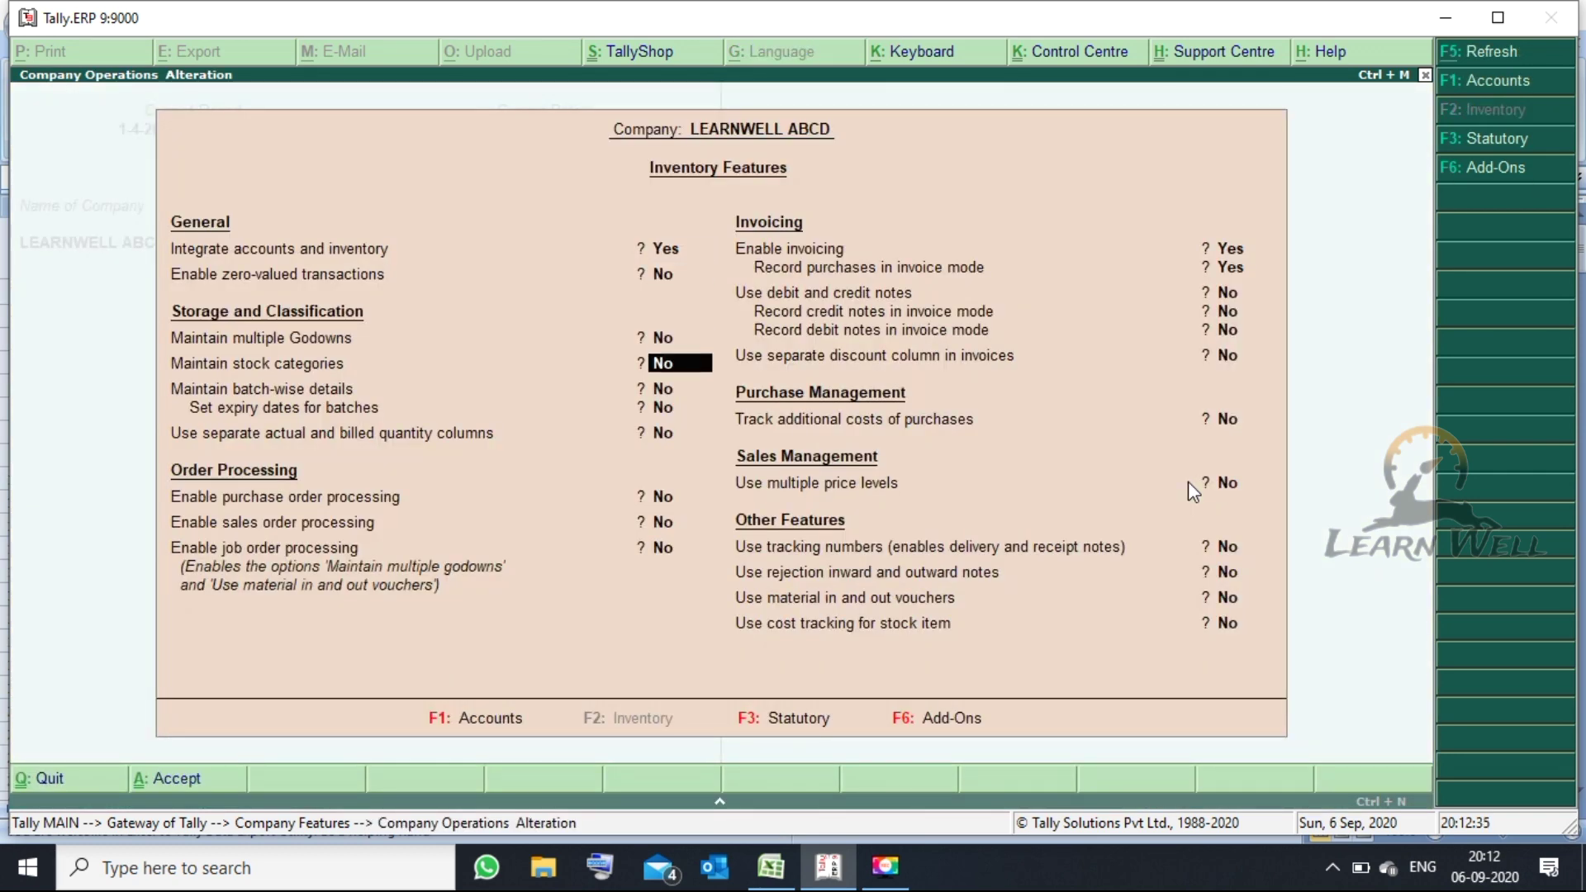
key(y)
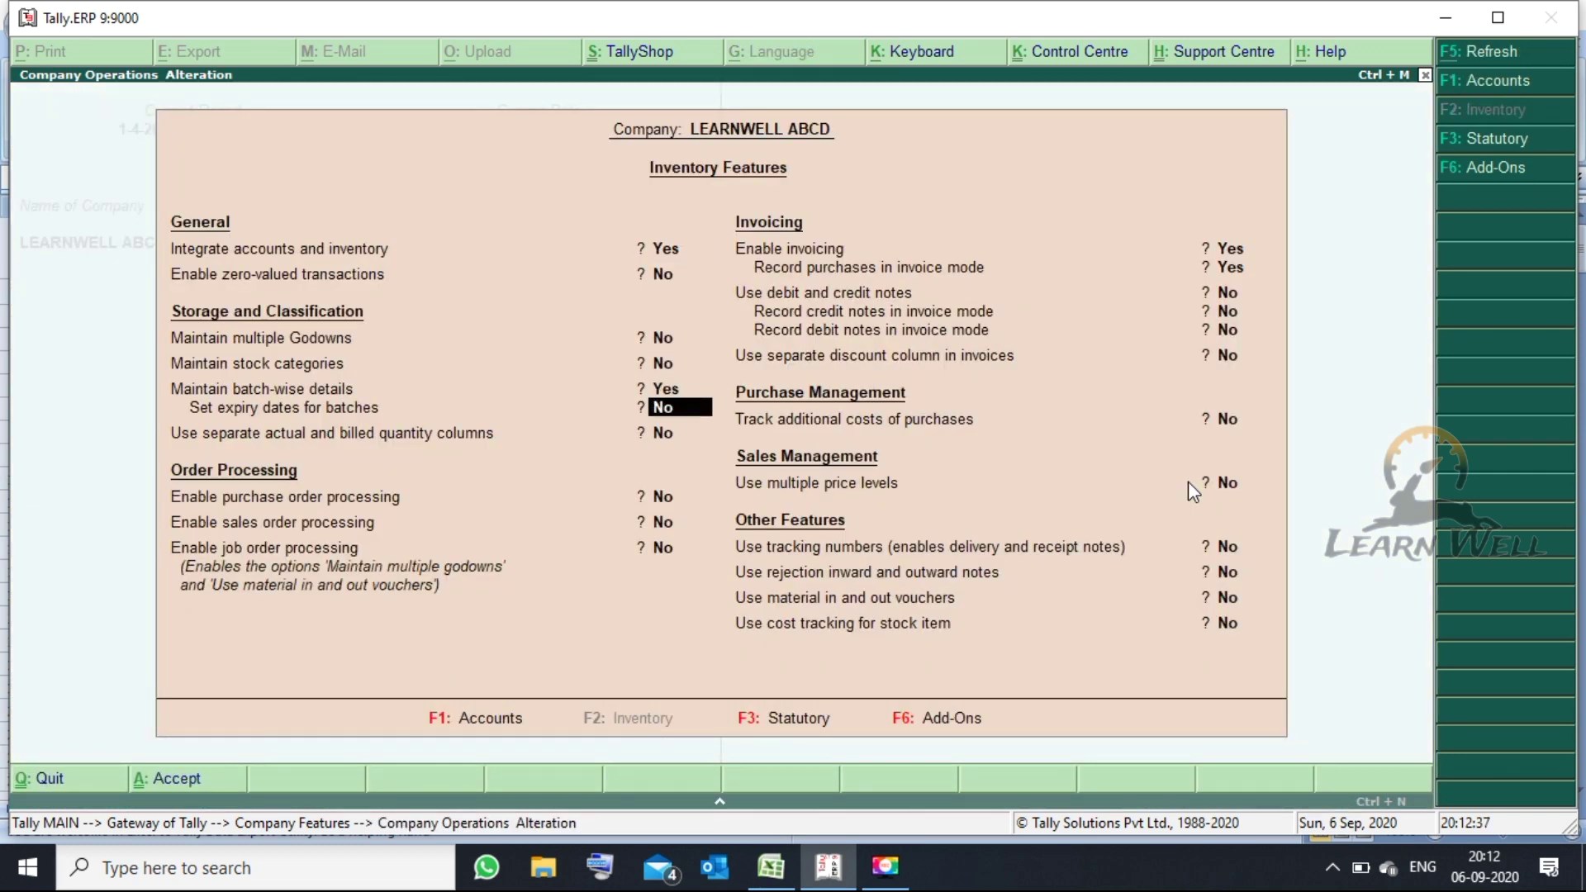
key(y)
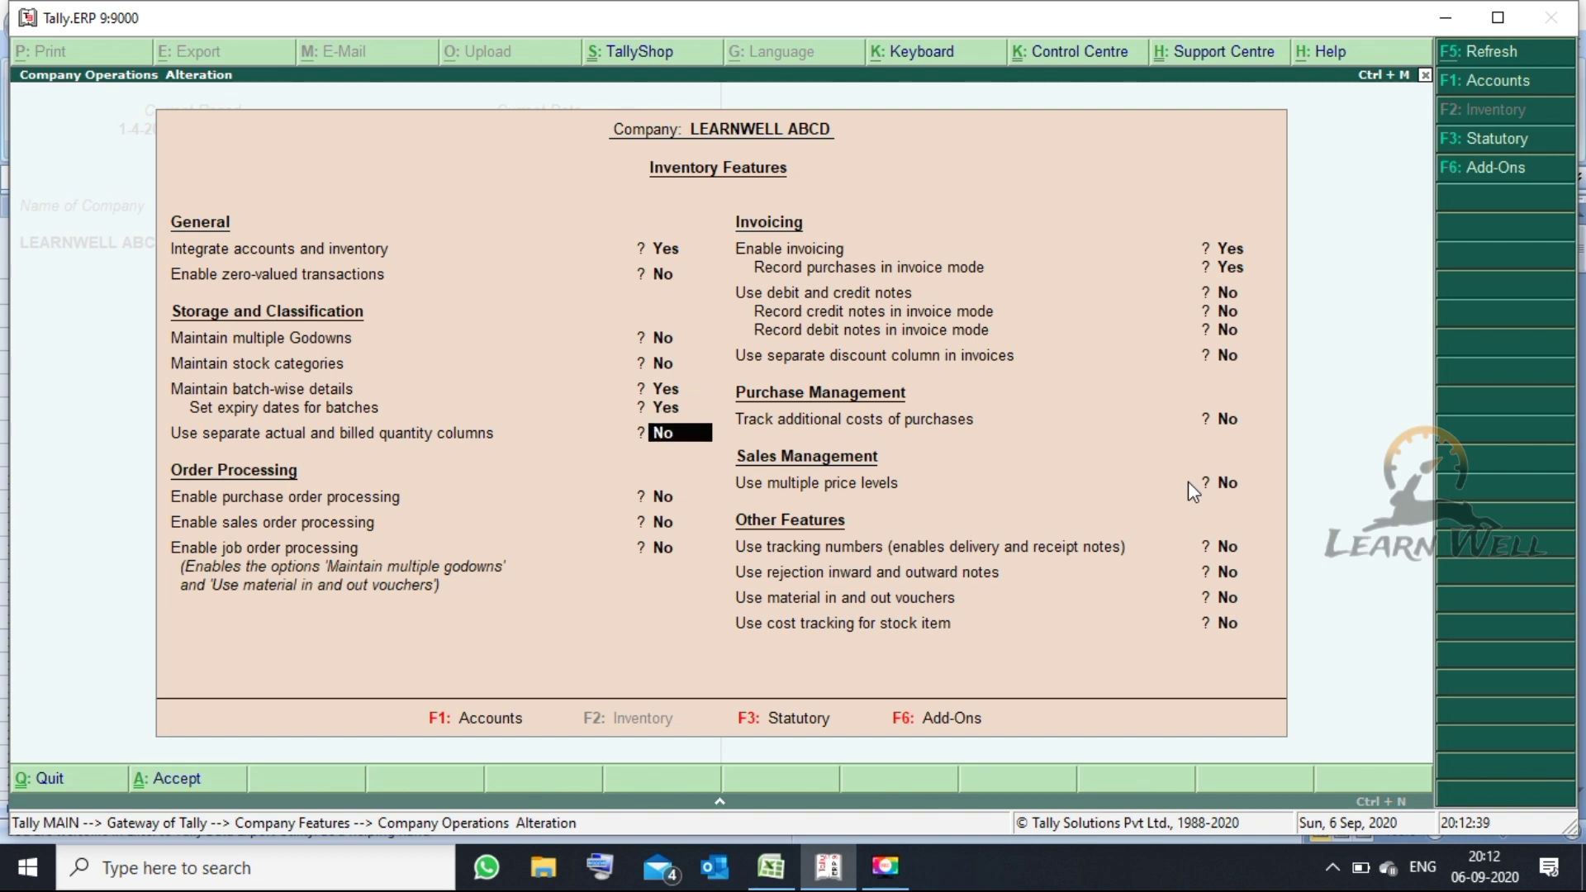
key(Return)
key(Return)
key(Up)
key(Up)
key(Up)
key(Up)
key(Up)
key(Up)
key(Down)
key(Down)
key(Down)
key(Down)
key(Down)
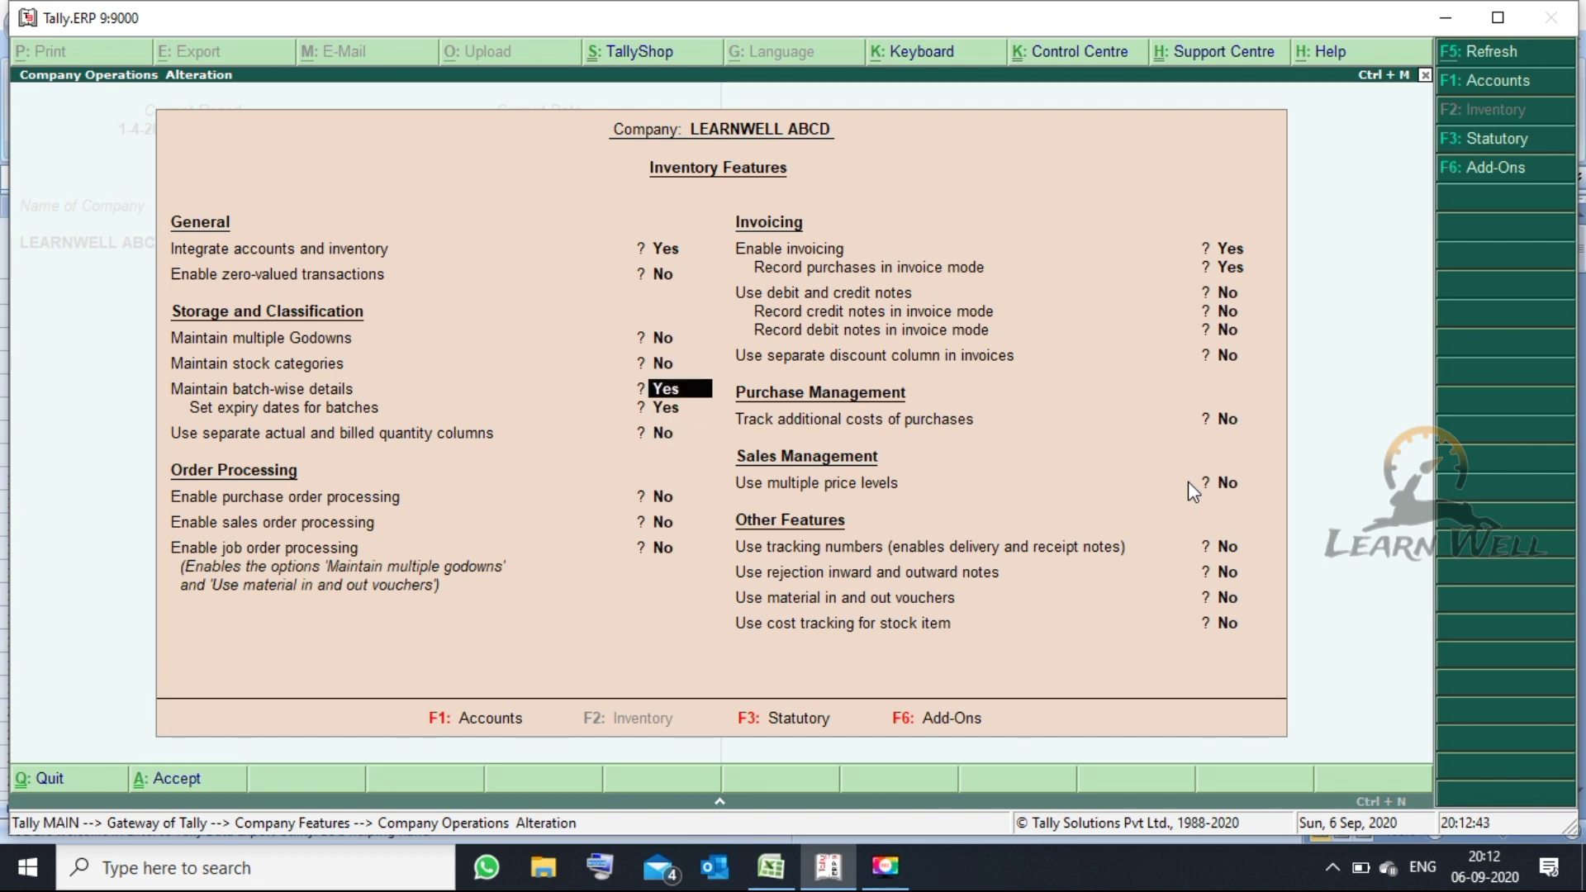
key(Return)
key(Return)
key(Return)
key(Return)
key(Return)
key(Return)
key(Return)
key(Return)
key(Return)
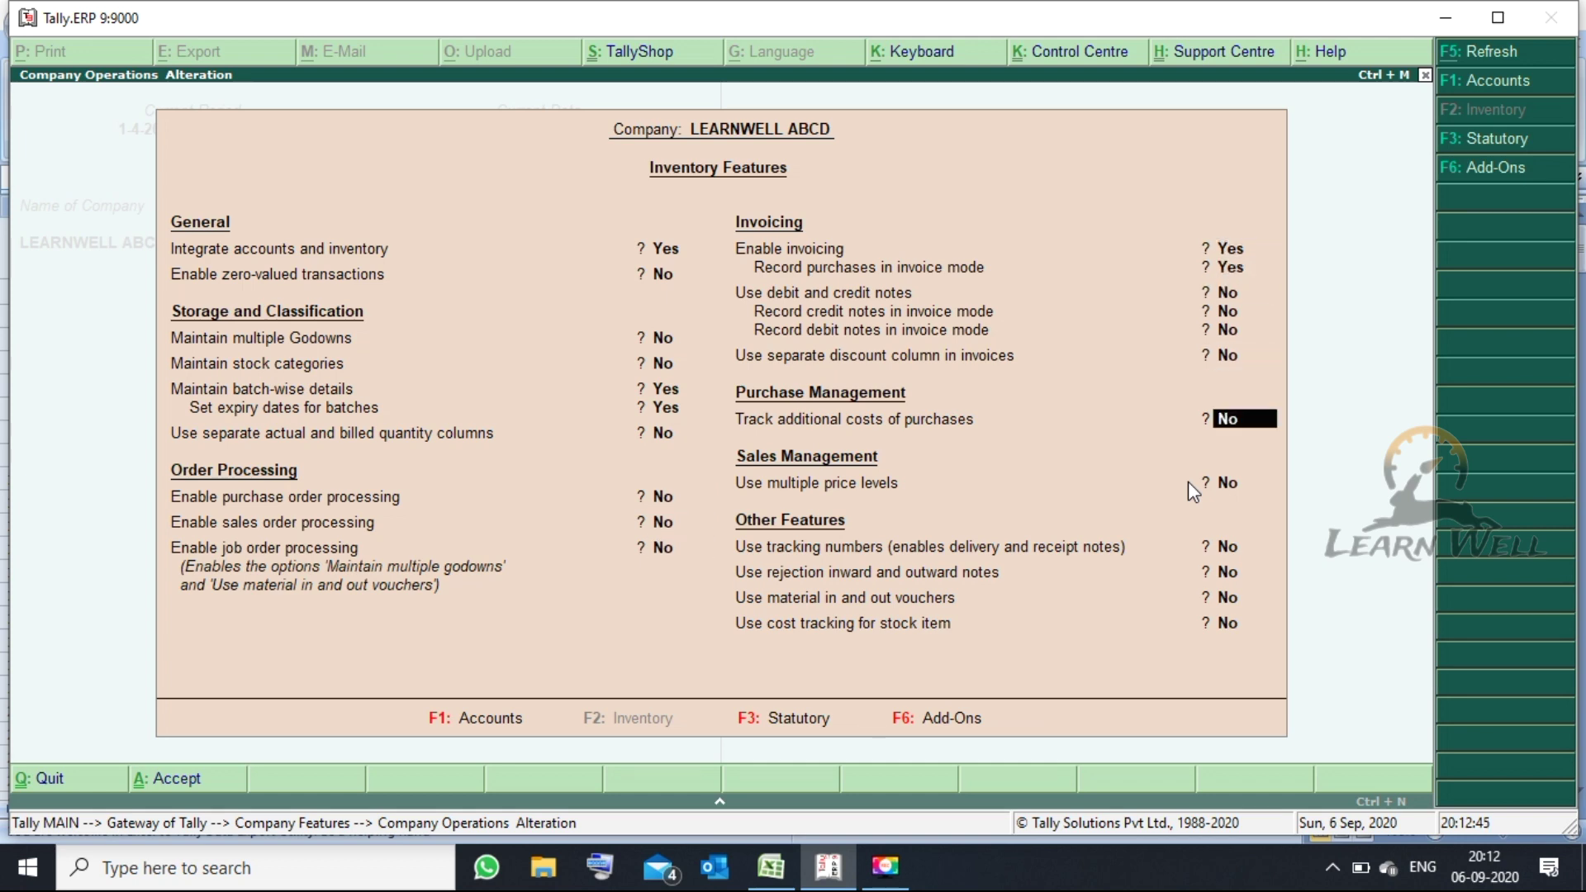
key(Escape)
- Recheck the inventory features, then bring the Excel2Tally workbook forward
key(Return)
key(Return)
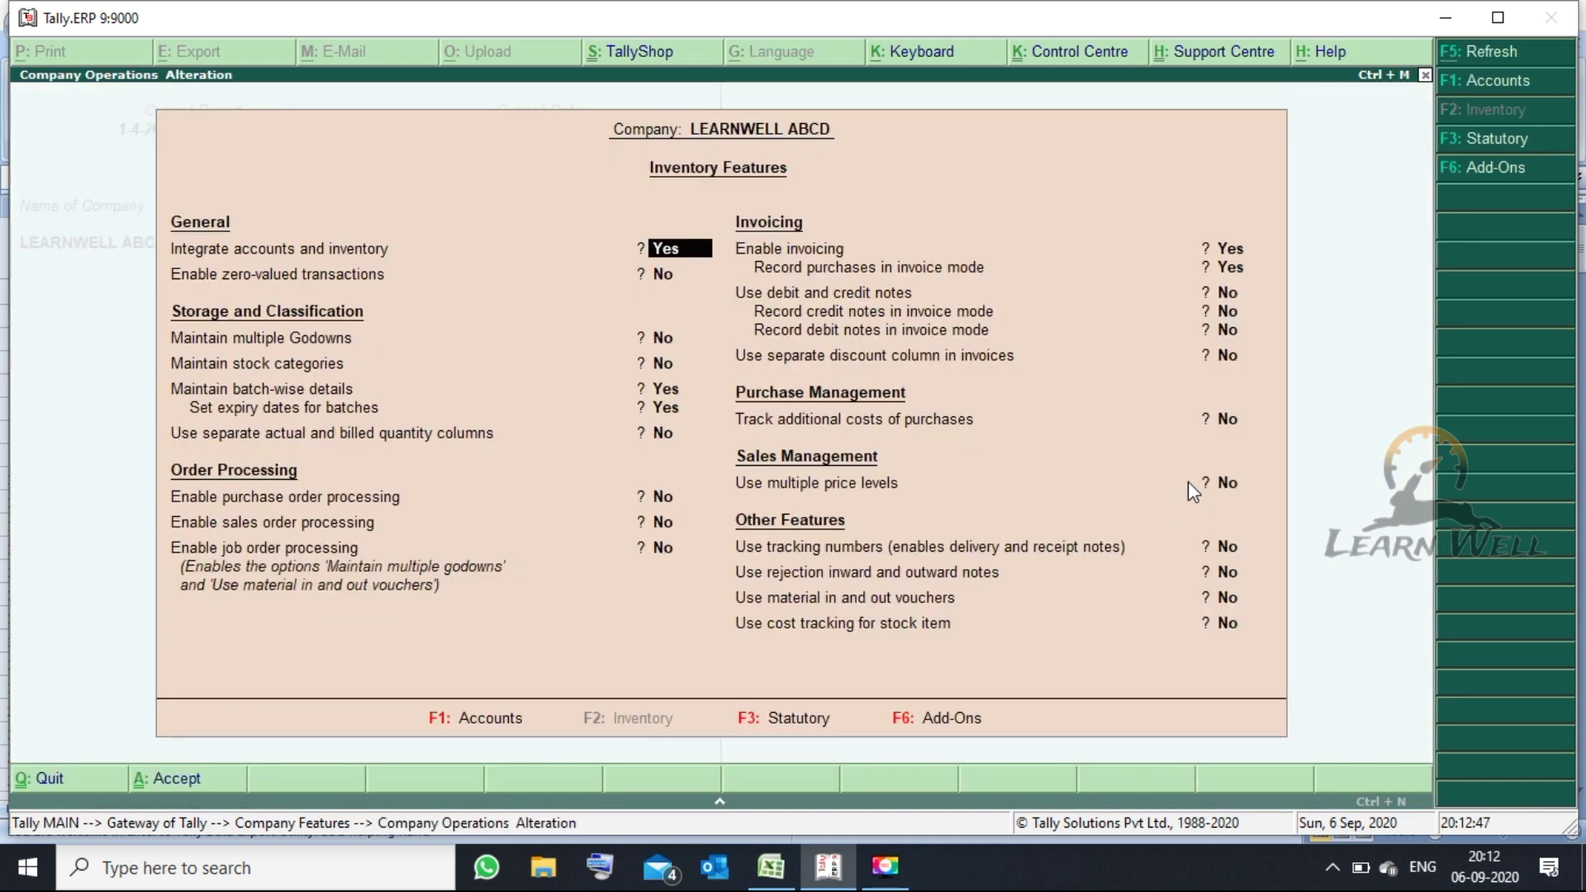
key(Escape)
key(Escape)
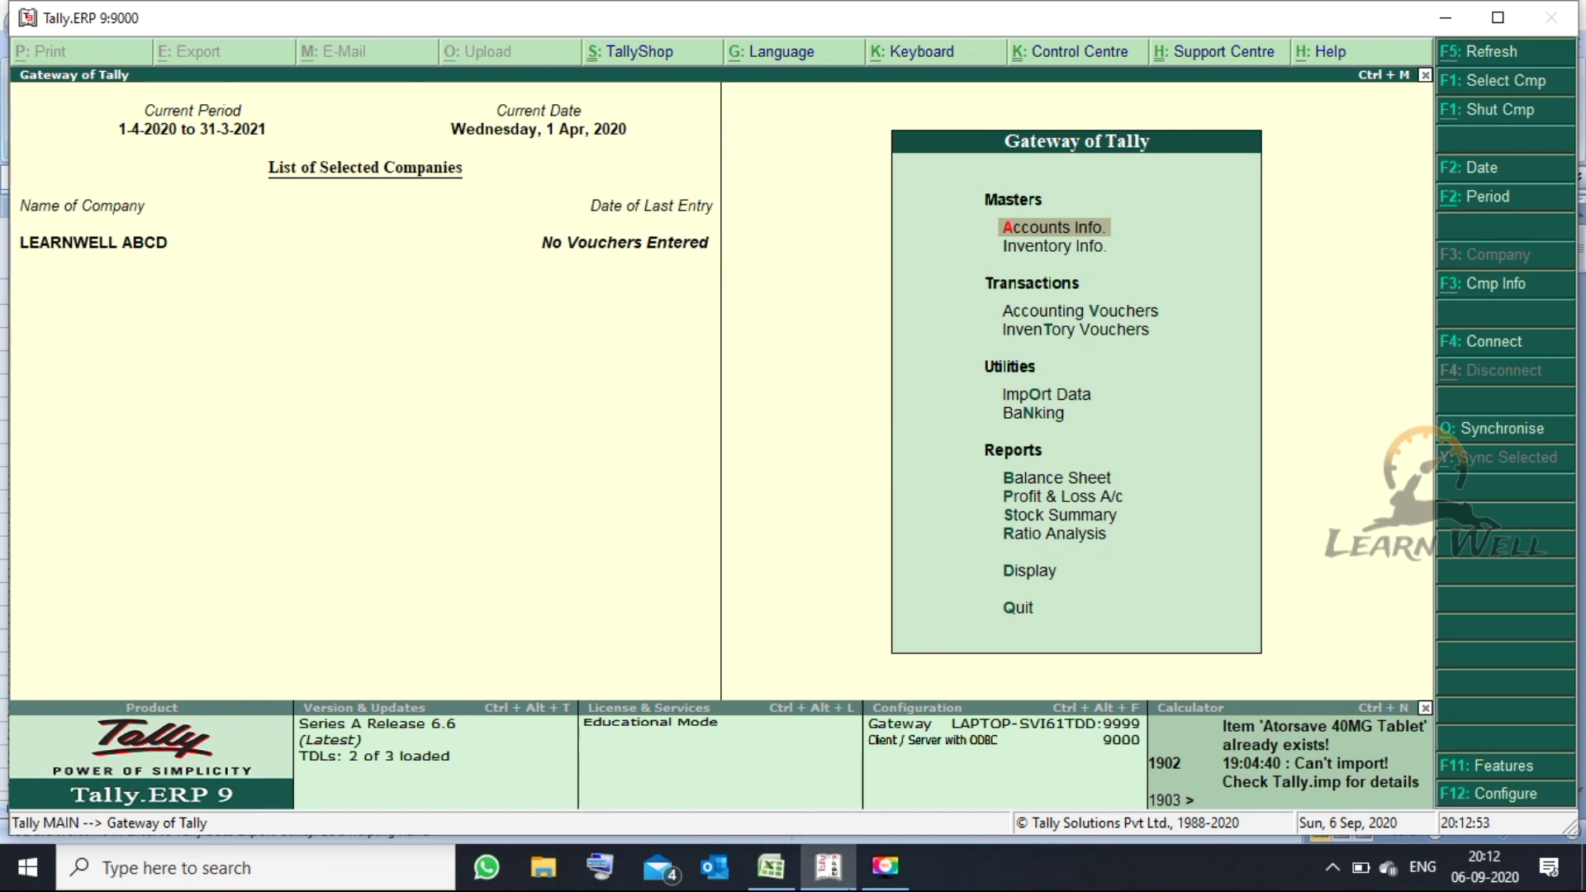
click(771, 866)
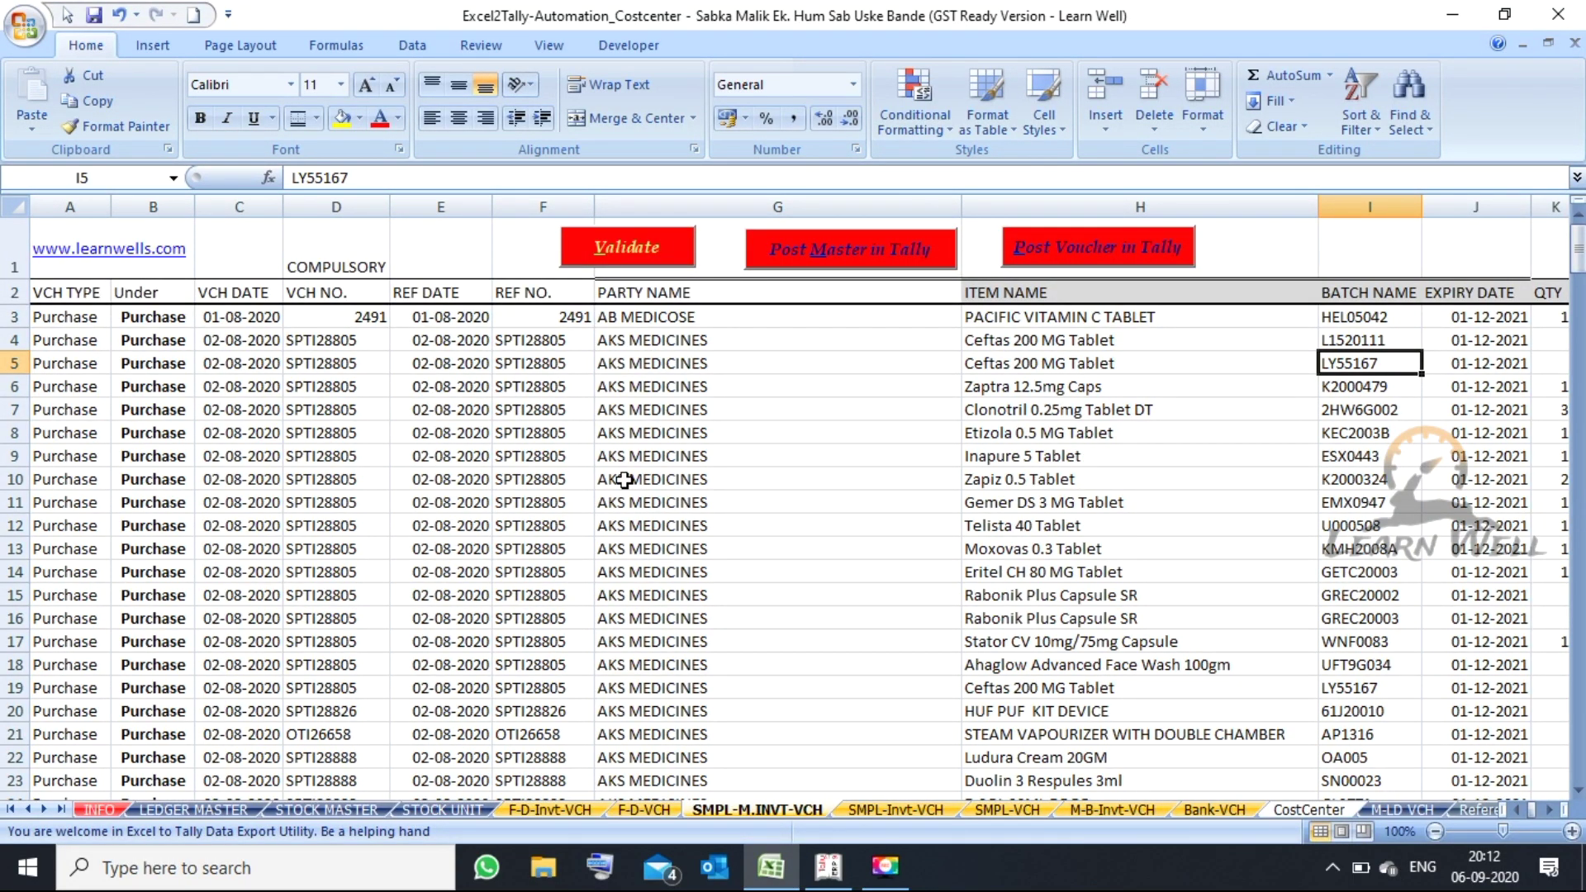
click(642, 319)
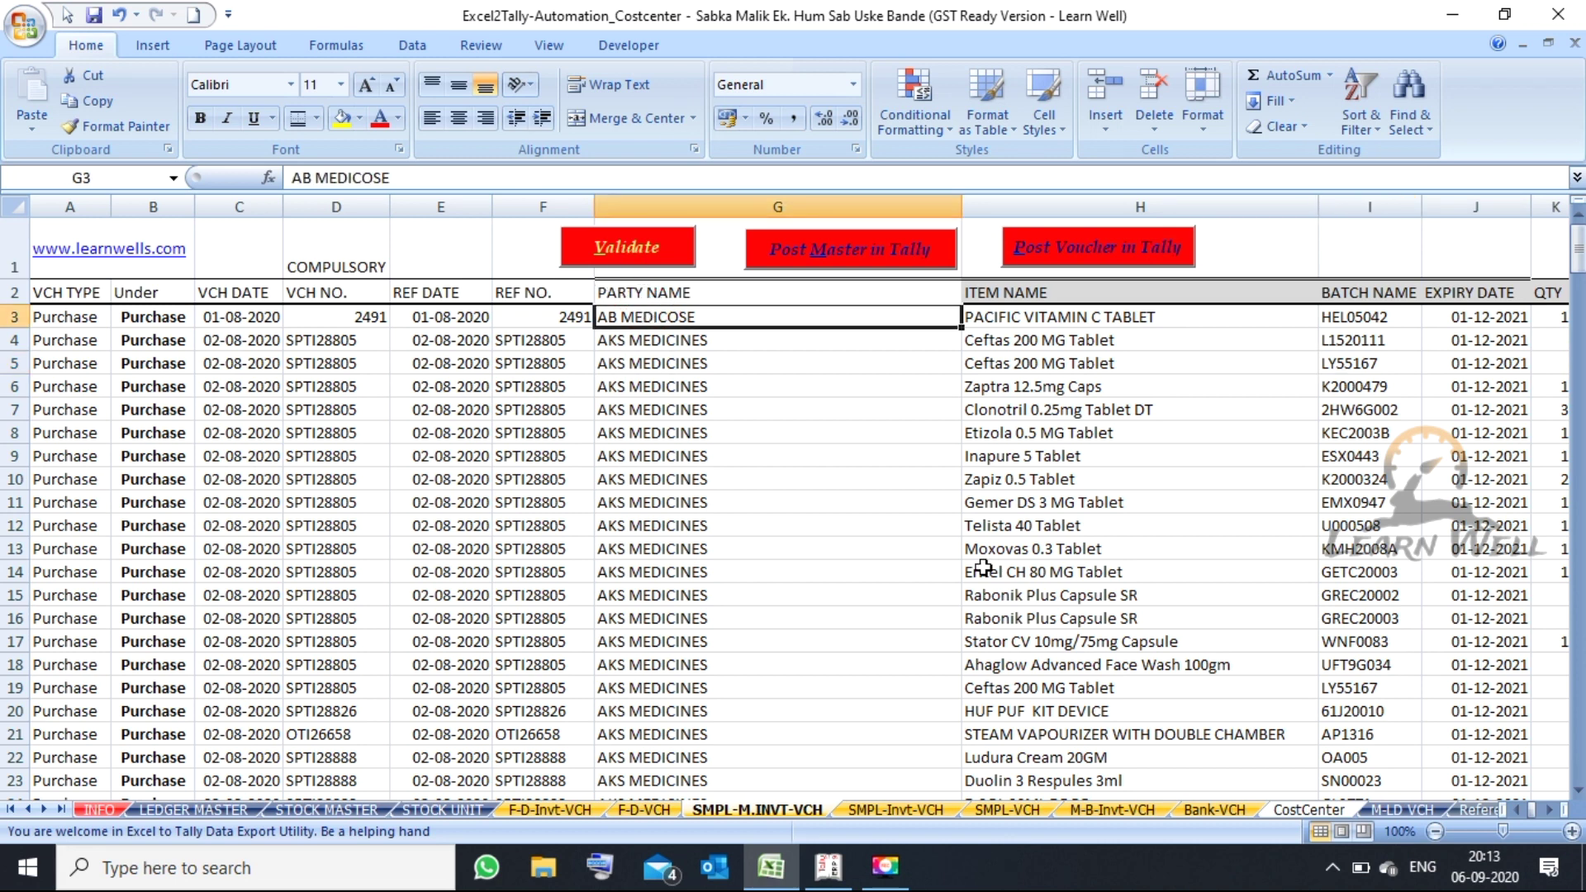
key(Left)
key(Down)
key(Left)
key(Left)
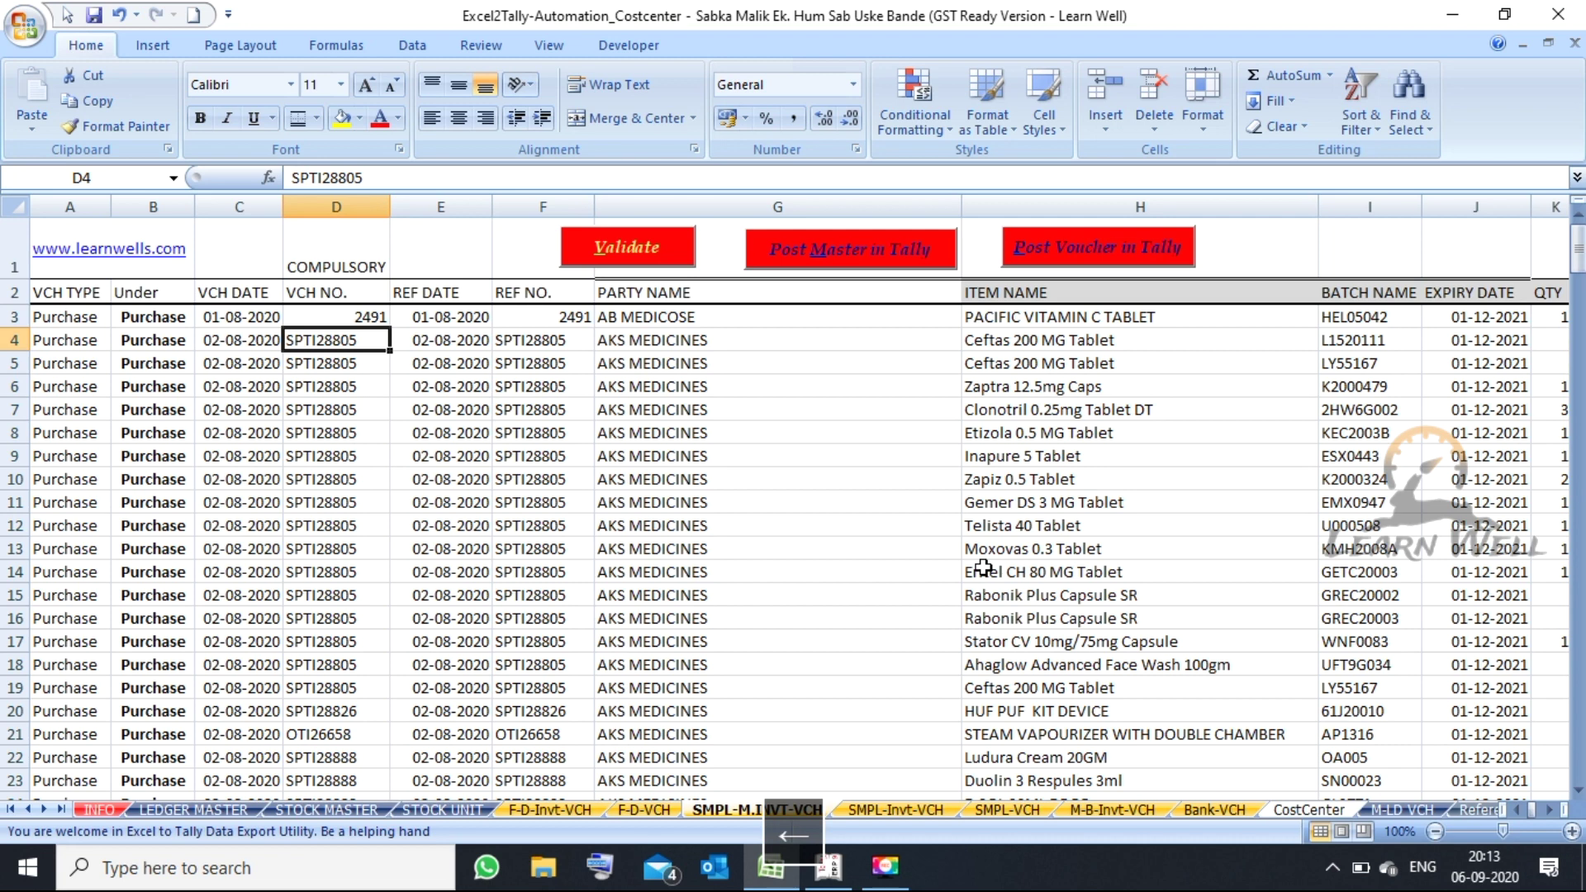
key(Down)
key(Down)
key(Down)
key(Down)
key(Down)
key(Down)
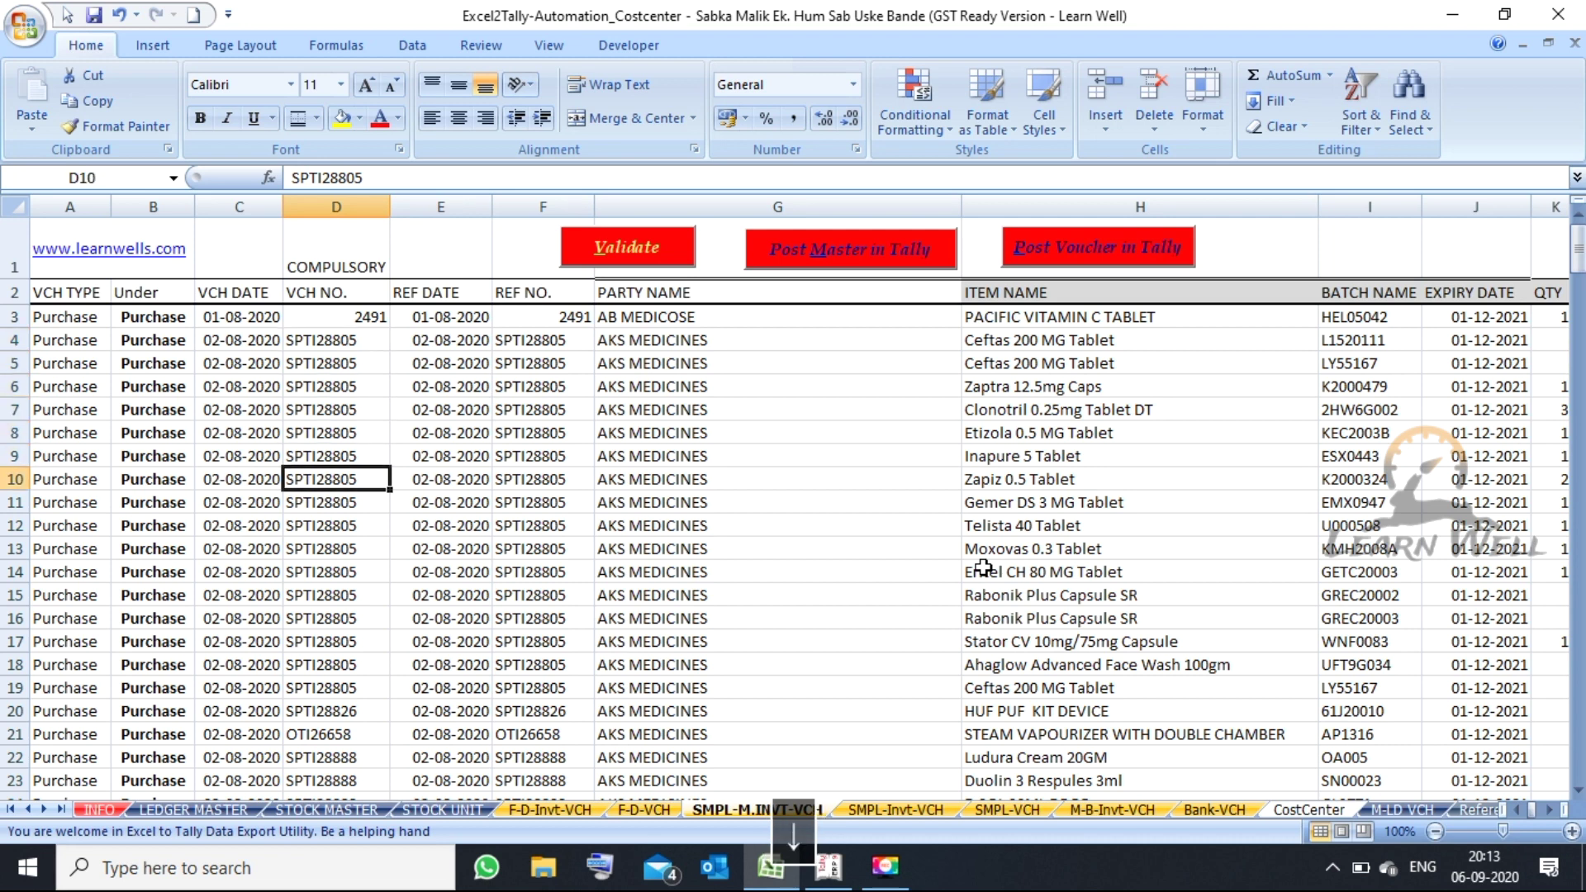
key(Right)
key(Left)
key(Up)
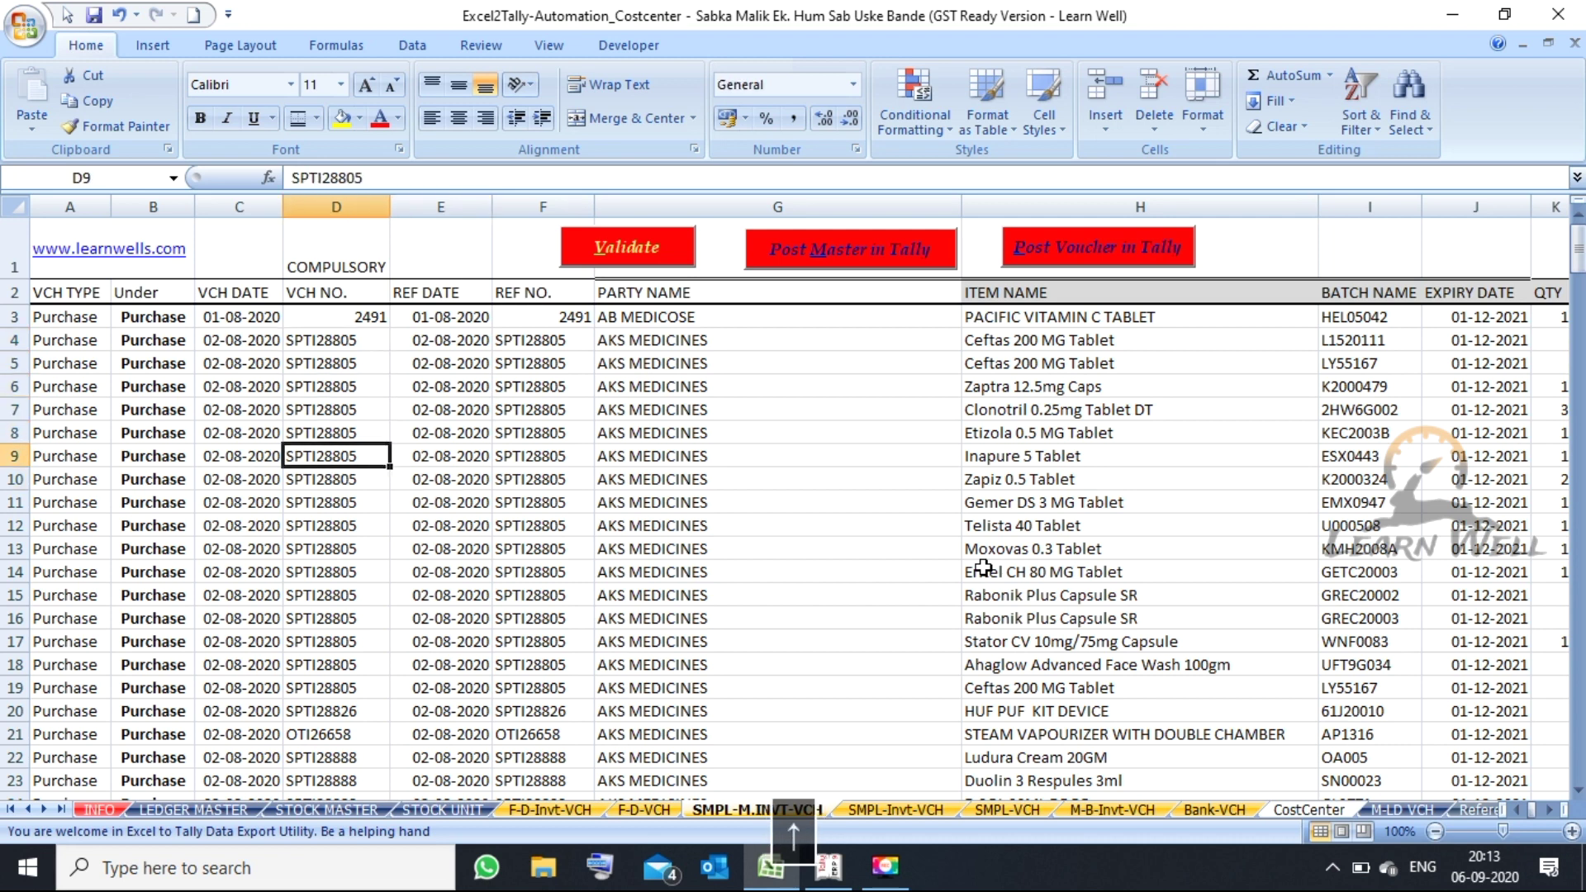
key(Up)
key(Up)
key(Up)
key(Up)
key(Up)
key(Down)
key(Down)
key(Down)
key(Down)
key(Down)
key(Down)
key(Down)
key(Down)
key(Down)
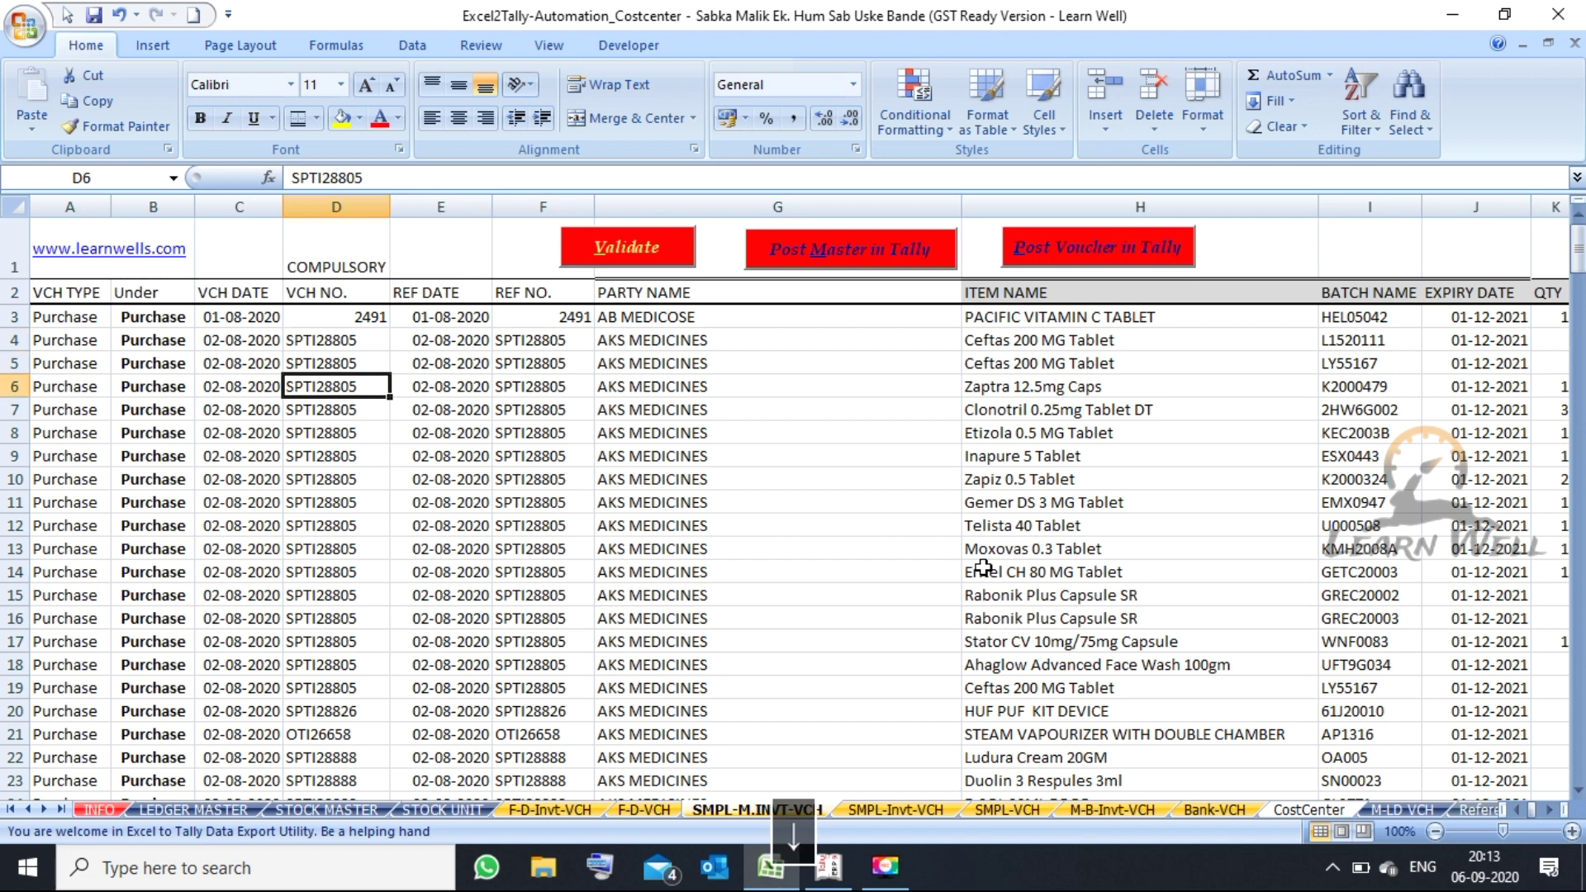
key(Right)
key(Right)
key(Right)
key(Right)
key(Right)
key(Right)
key(Right)
key(Right)
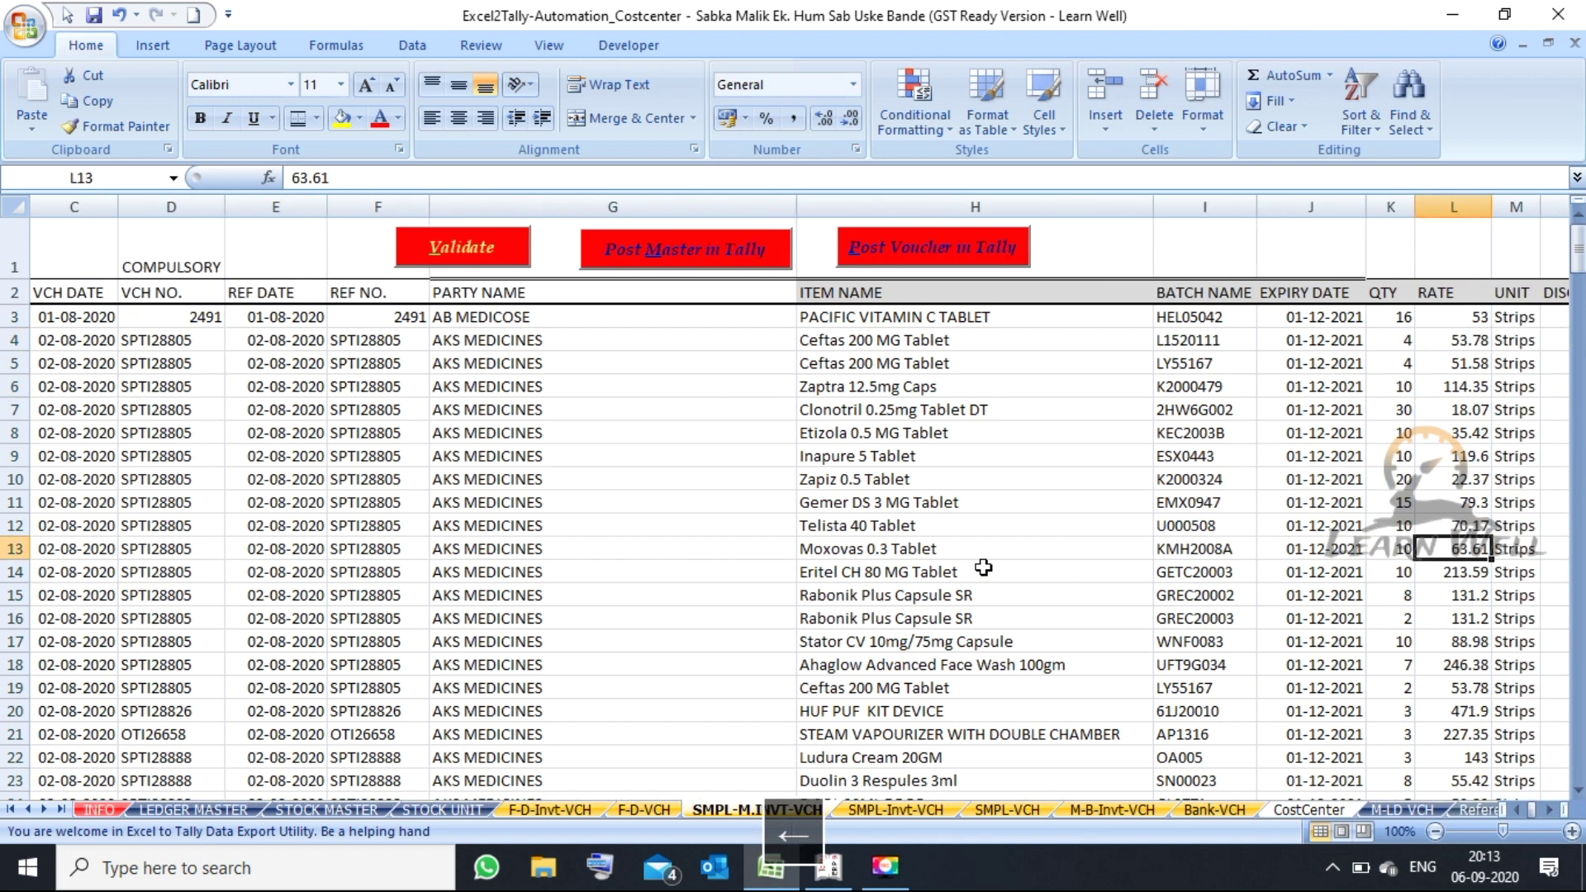
key(Left)
key(Left)
key(Left)
key(Up)
key(Up)
key(Up)
key(Up)
key(Up)
key(Up)
key(Up)
key(Up)
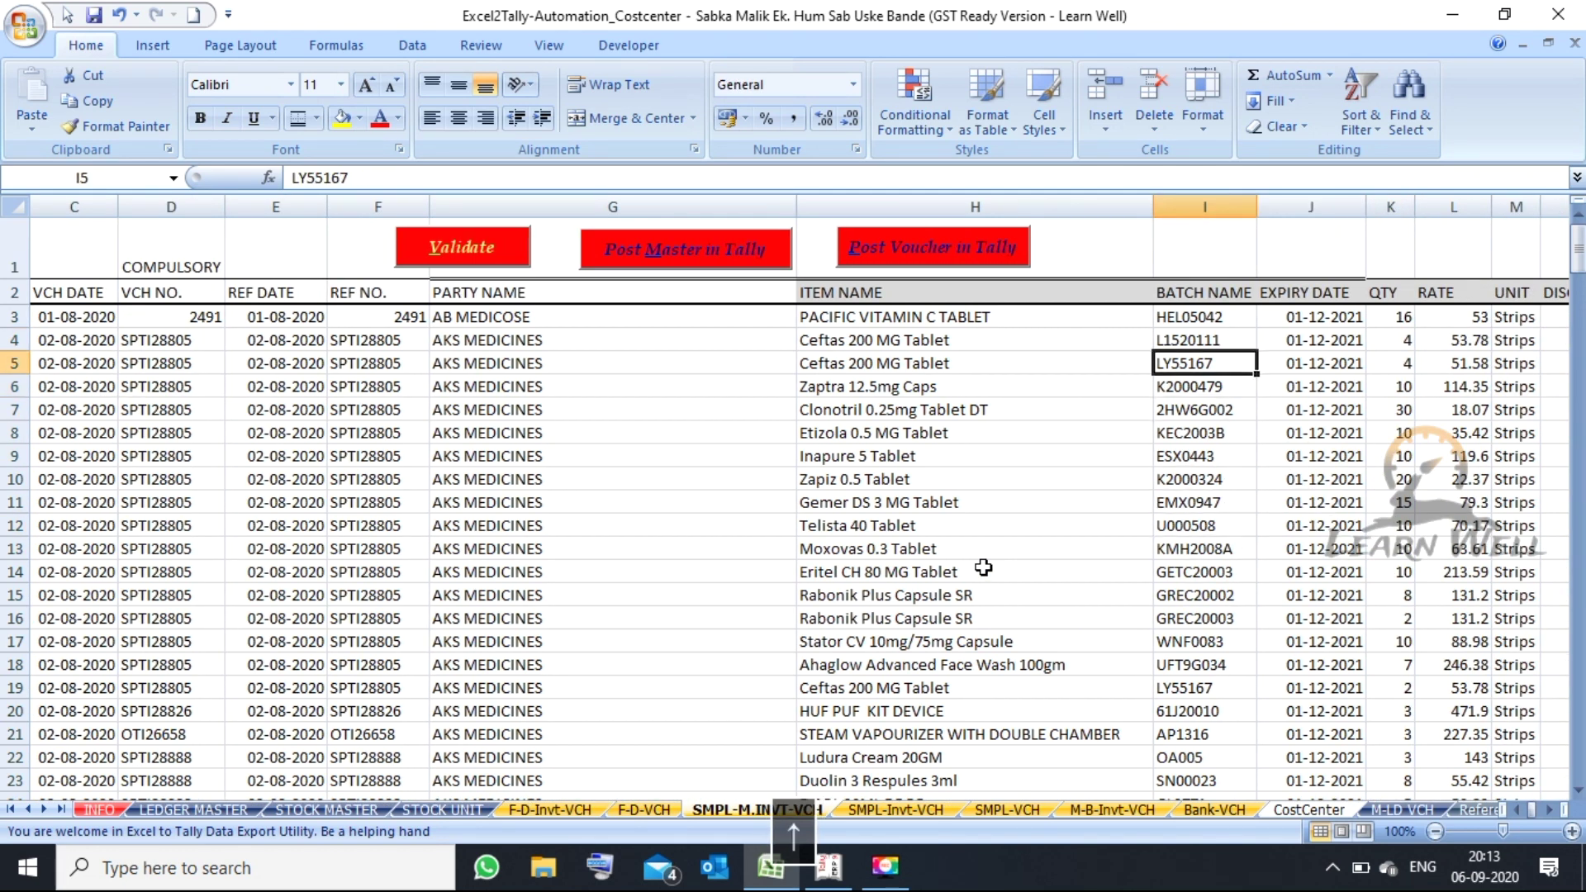
key(Left)
key(Up)
key(Down)
key(Right)
key(Up)
key(Down)
key(Right)
key(Right)
key(Right)
key(Right)
key(Right)
key(Right)
key(Right)
key(Right)
key(Right)
key(Right)
key(Right)
key(Right)
key(Right)
key(Right)
key(Right)
key(Right)
key(Right)
key(Right)
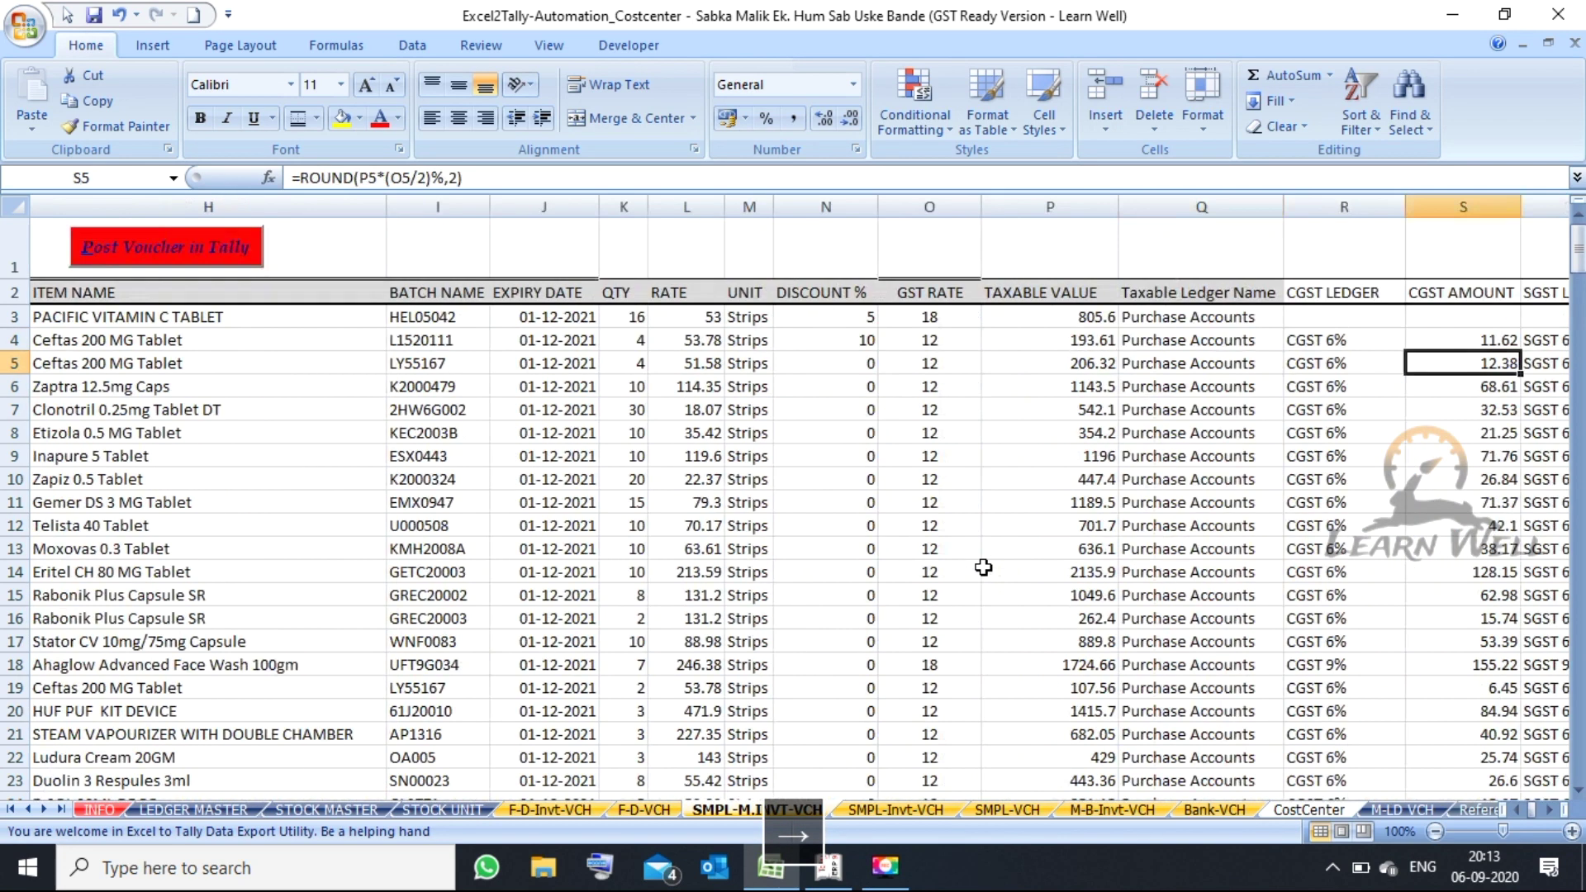
key(Left)
key(Right)
key(Up)
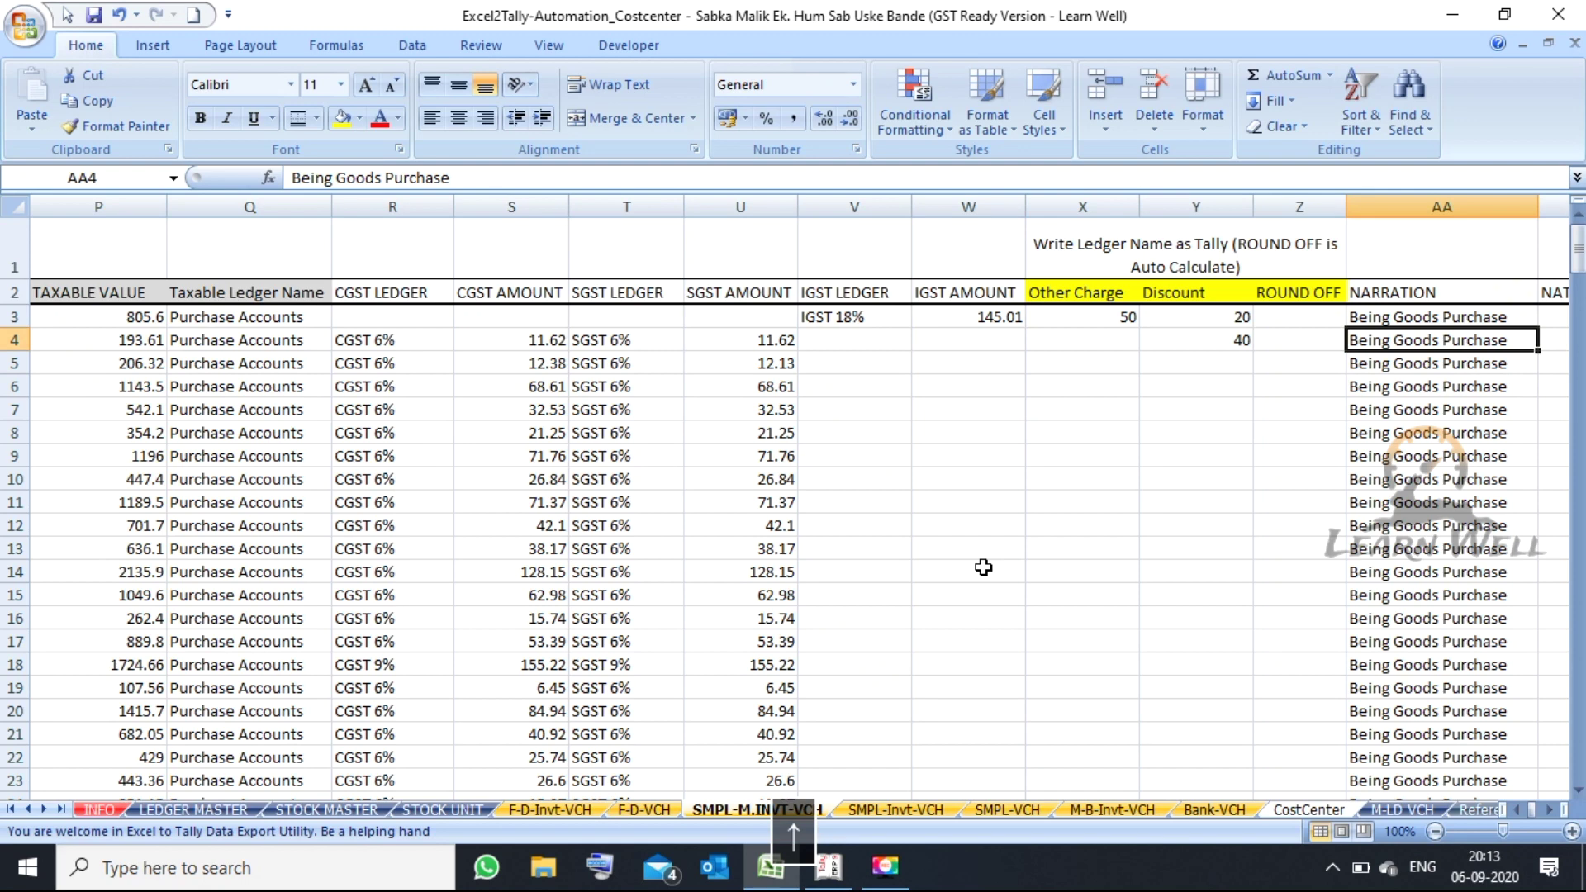
key(Left)
key(Right)
key(Right)
key(Right)
key(Right)
key(Right)
key(Right)
key(Right)
key(Right)
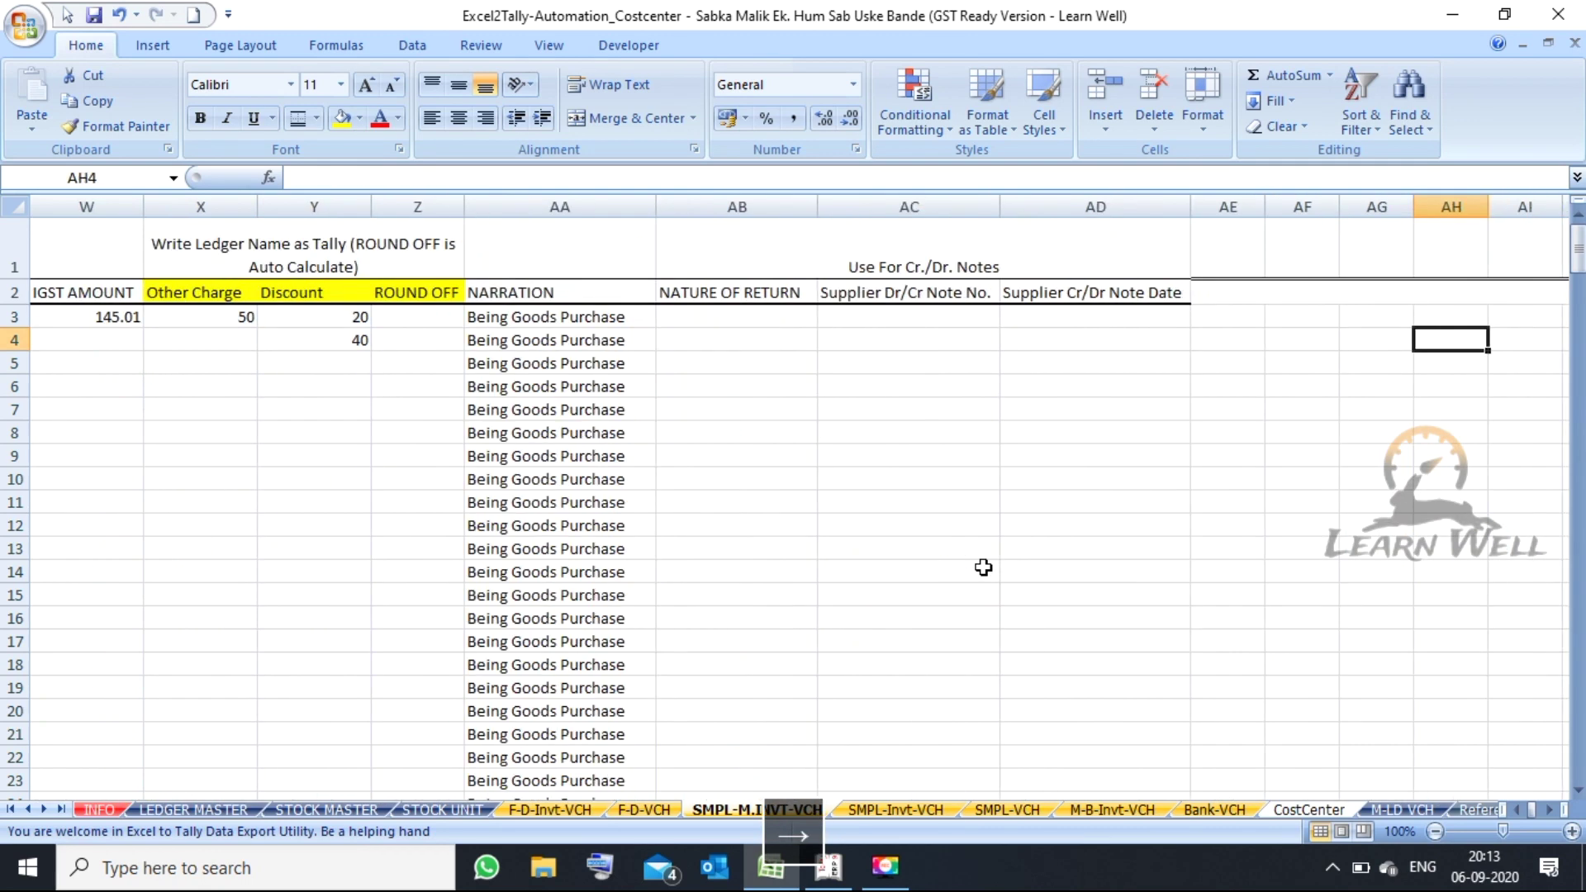
key(Right)
key(Right)
key(Right)
key(Right)
key(Right)
key(Right)
key(Right)
key(Right)
key(Right)
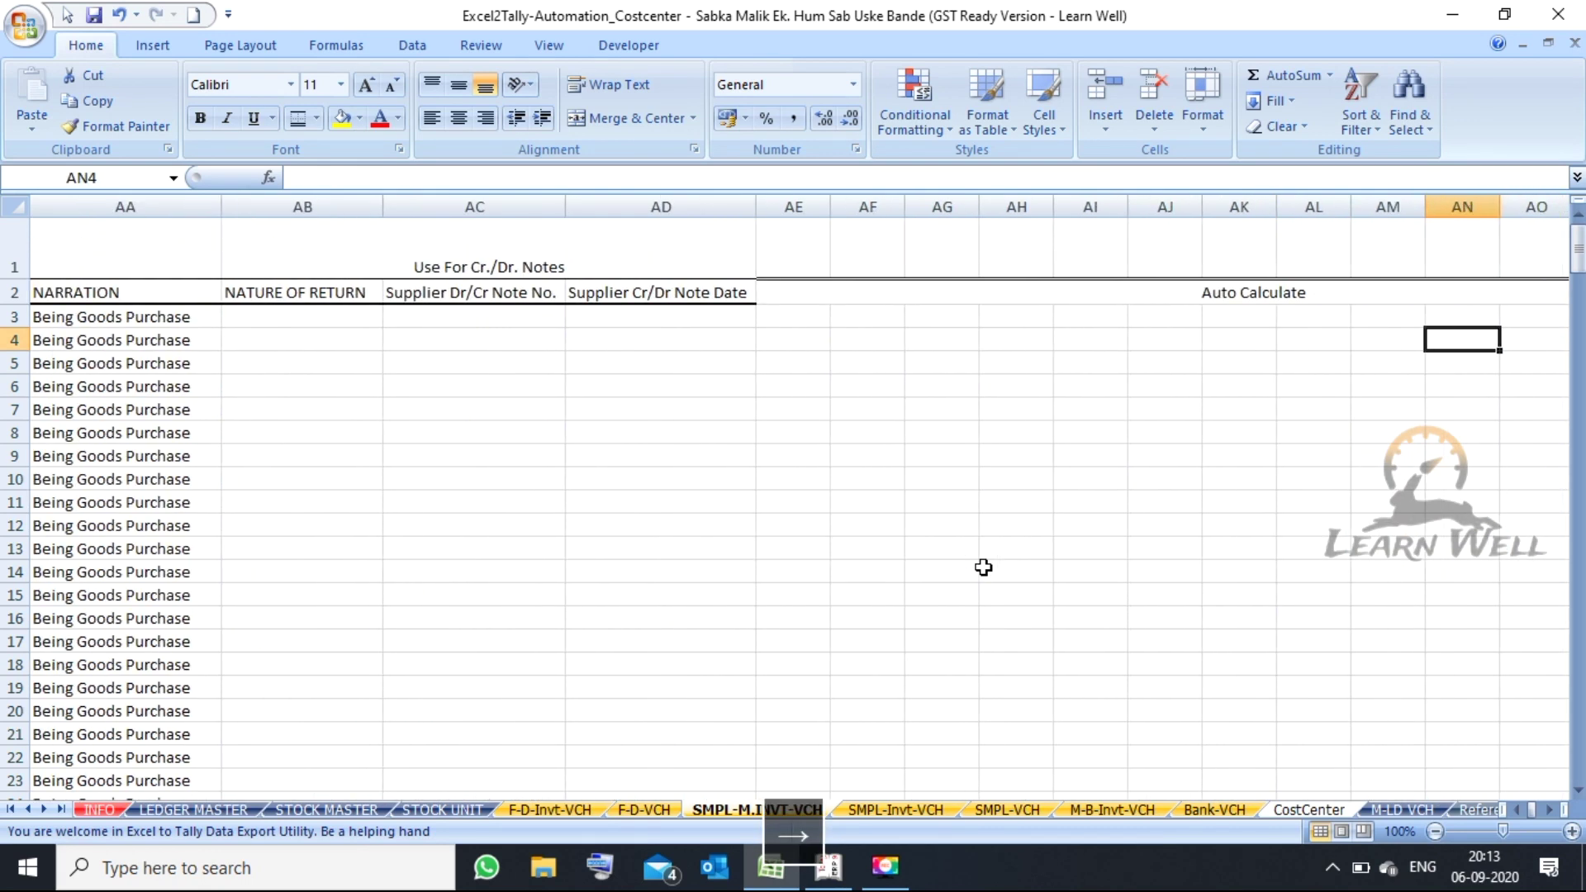
key(Right)
key(Left)
key(Left)
key(Left)
key(Left)
key(Left)
key(Left)
key(Left)
key(Left)
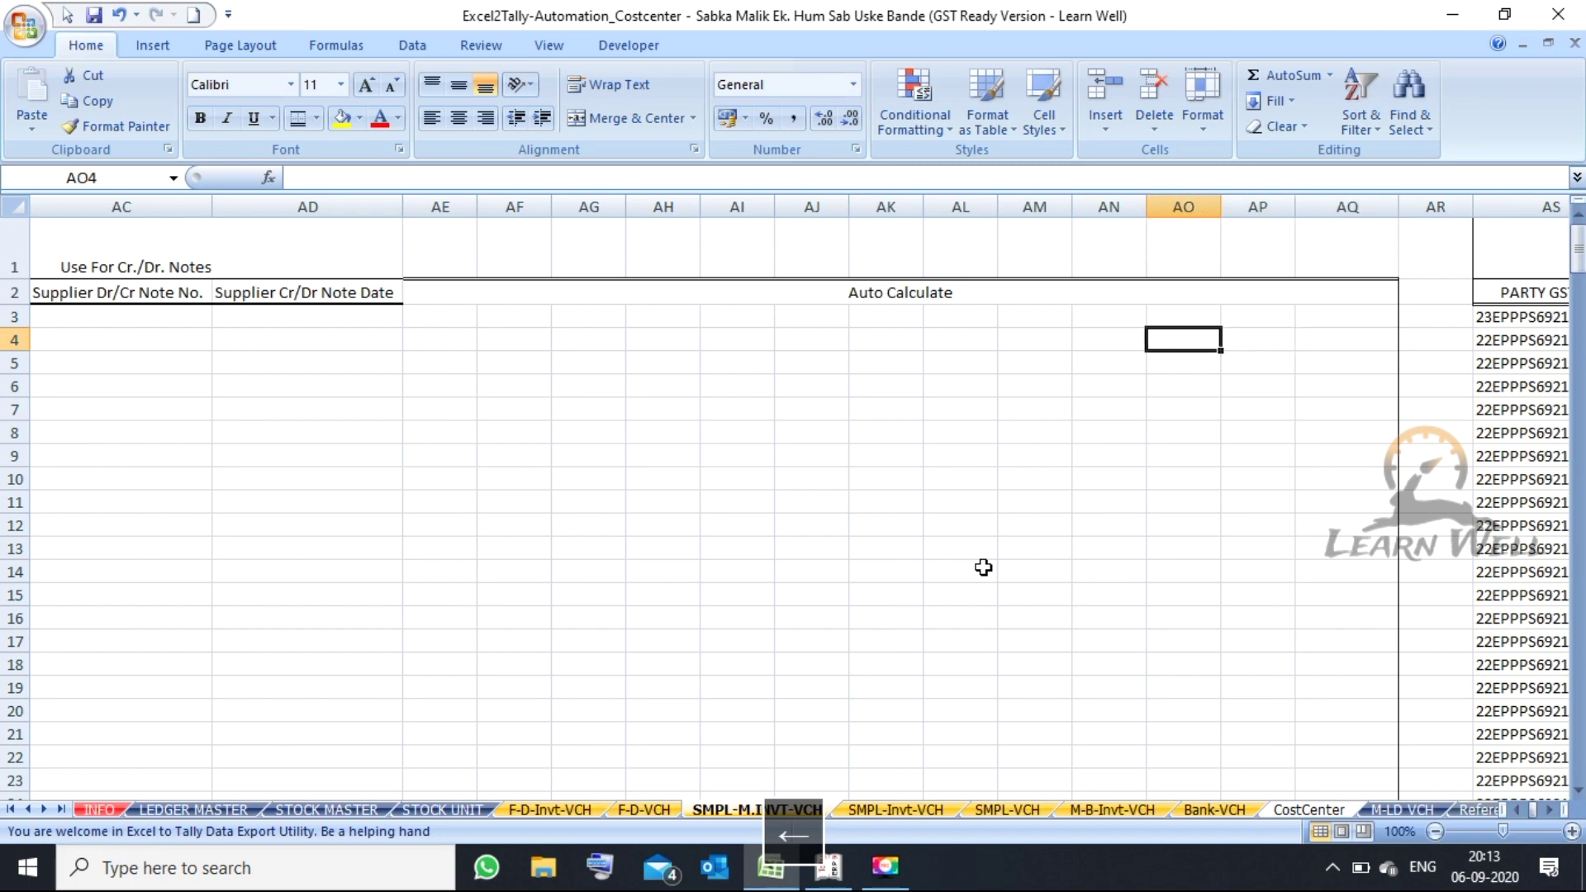
key(Left)
key(Left)
key(Left)
key(Left)
key(Left)
key(Left)
key(Left)
key(Left)
key(Left)
key(Left)
key(Left)
key(Left)
key(Left)
key(Left)
key(Left)
key(Left)
key(Left)
key(Left)
key(Left)
key(Left)
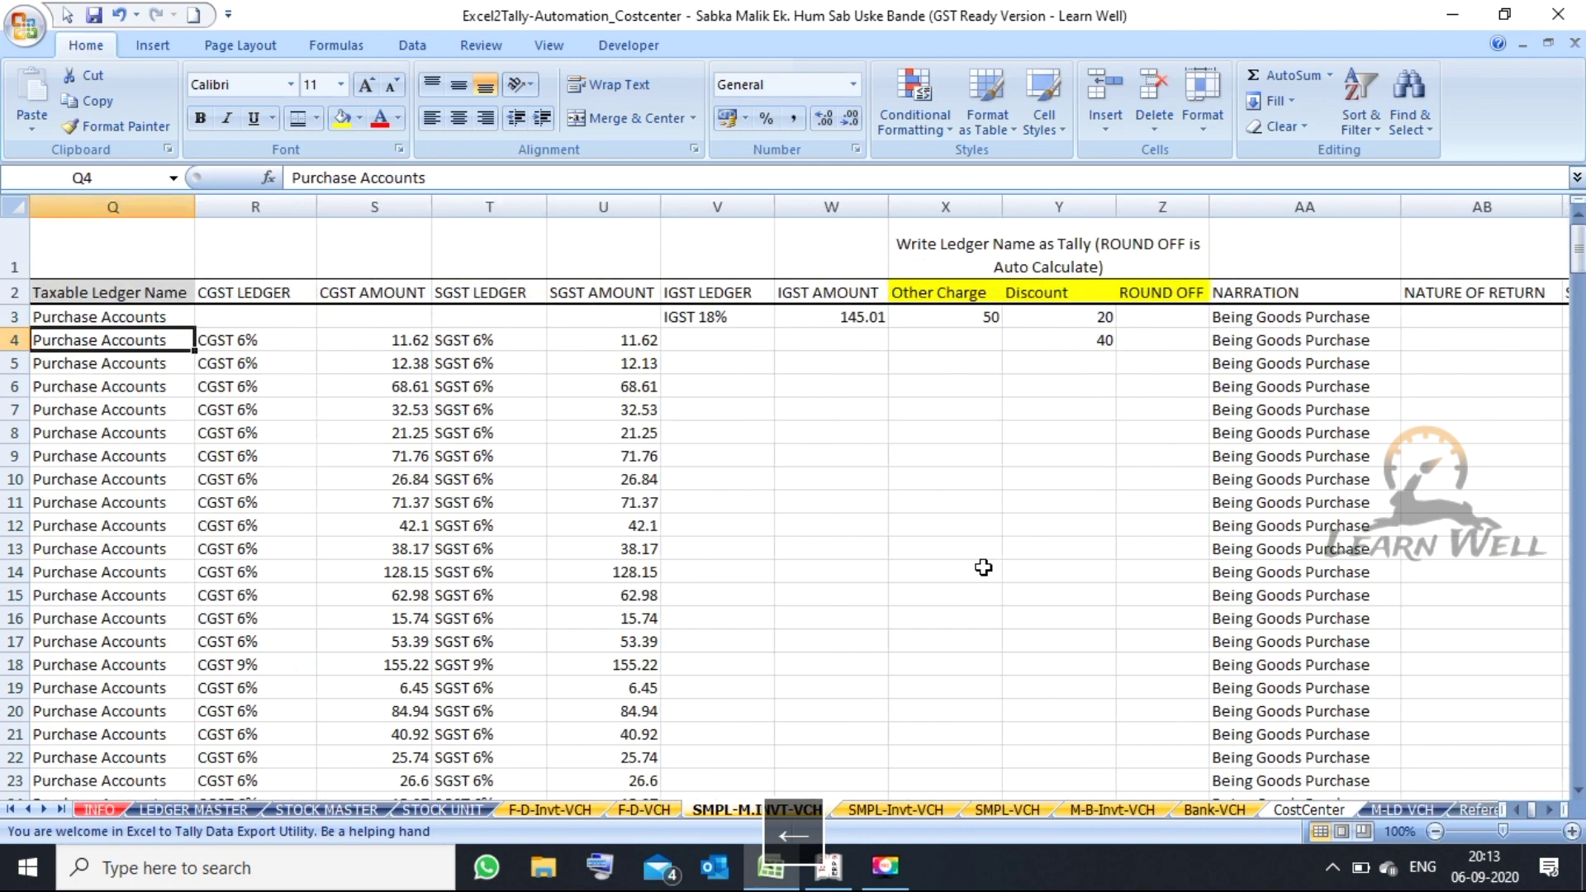
key(Left)
key(Left)
key(Left)
key(Left)
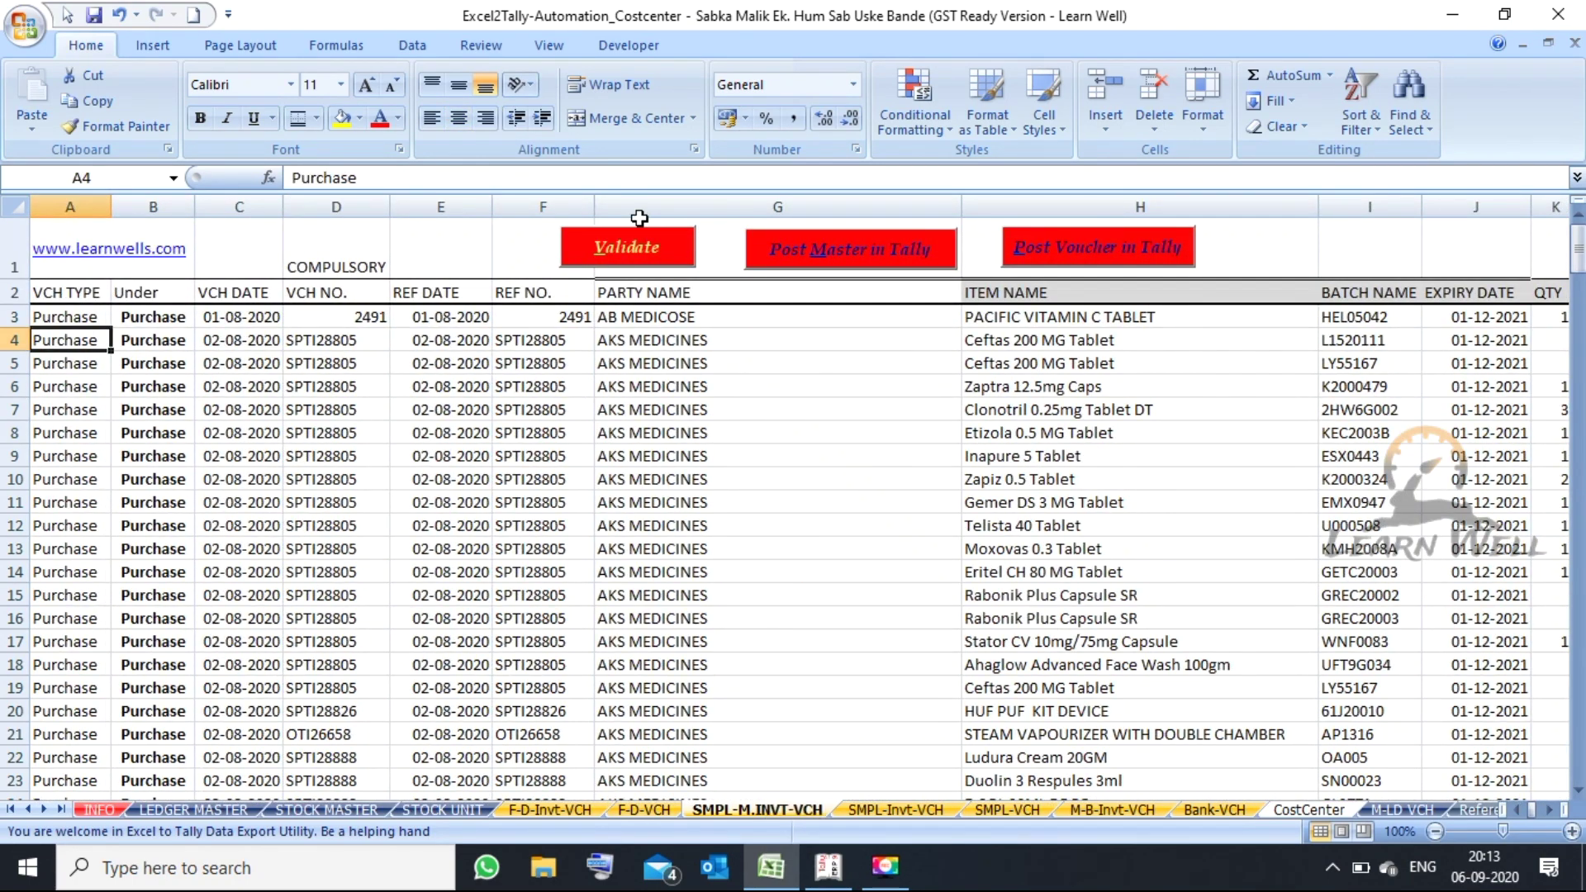
click(613, 246)
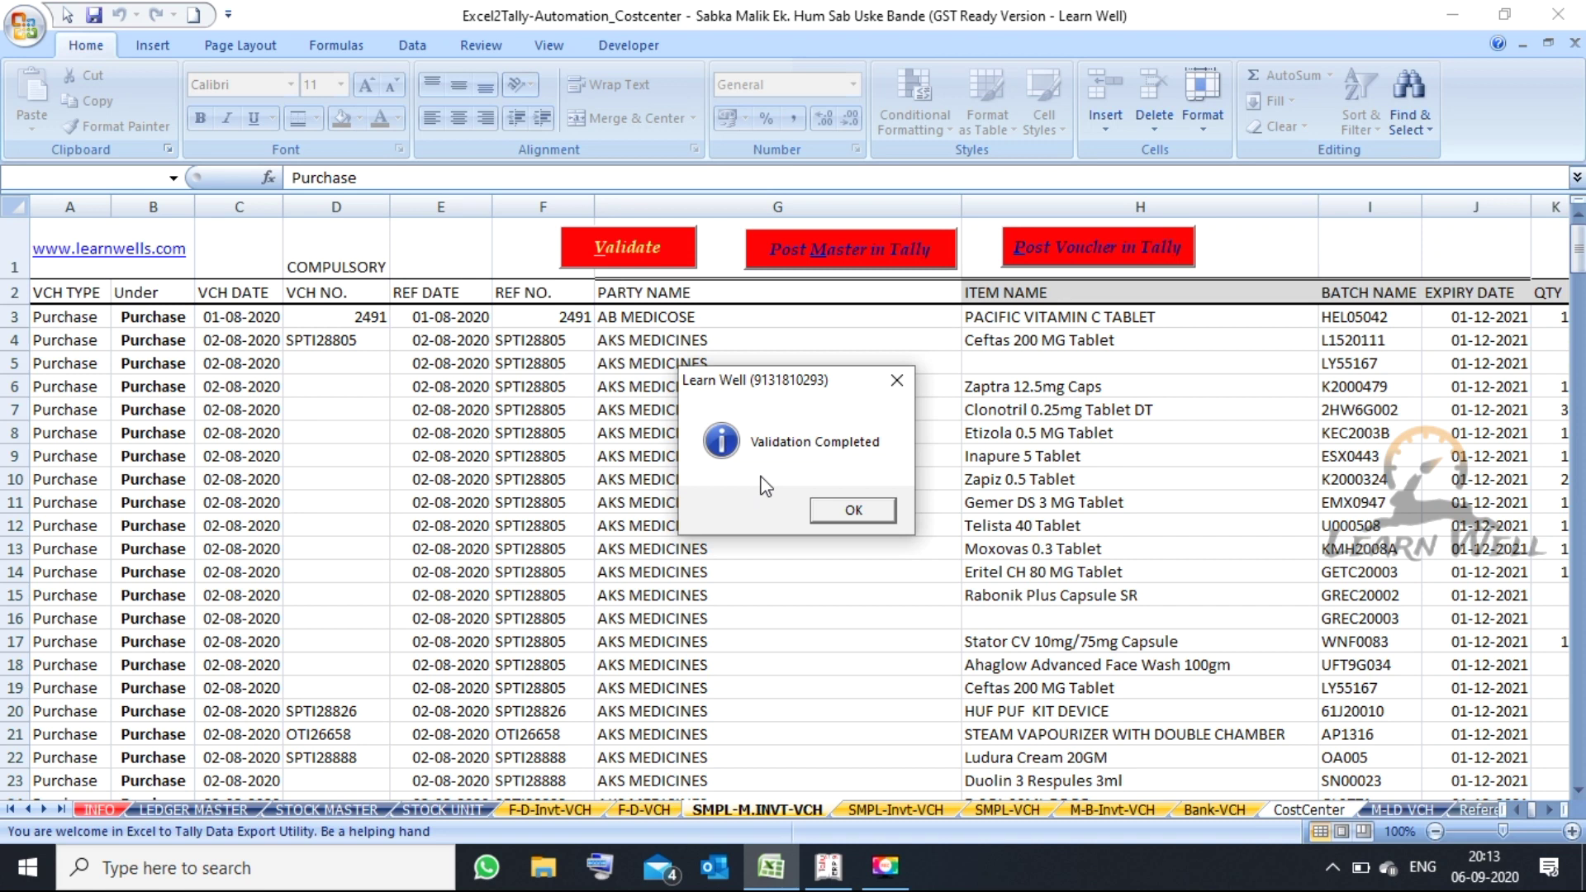
click(854, 514)
click(376, 346)
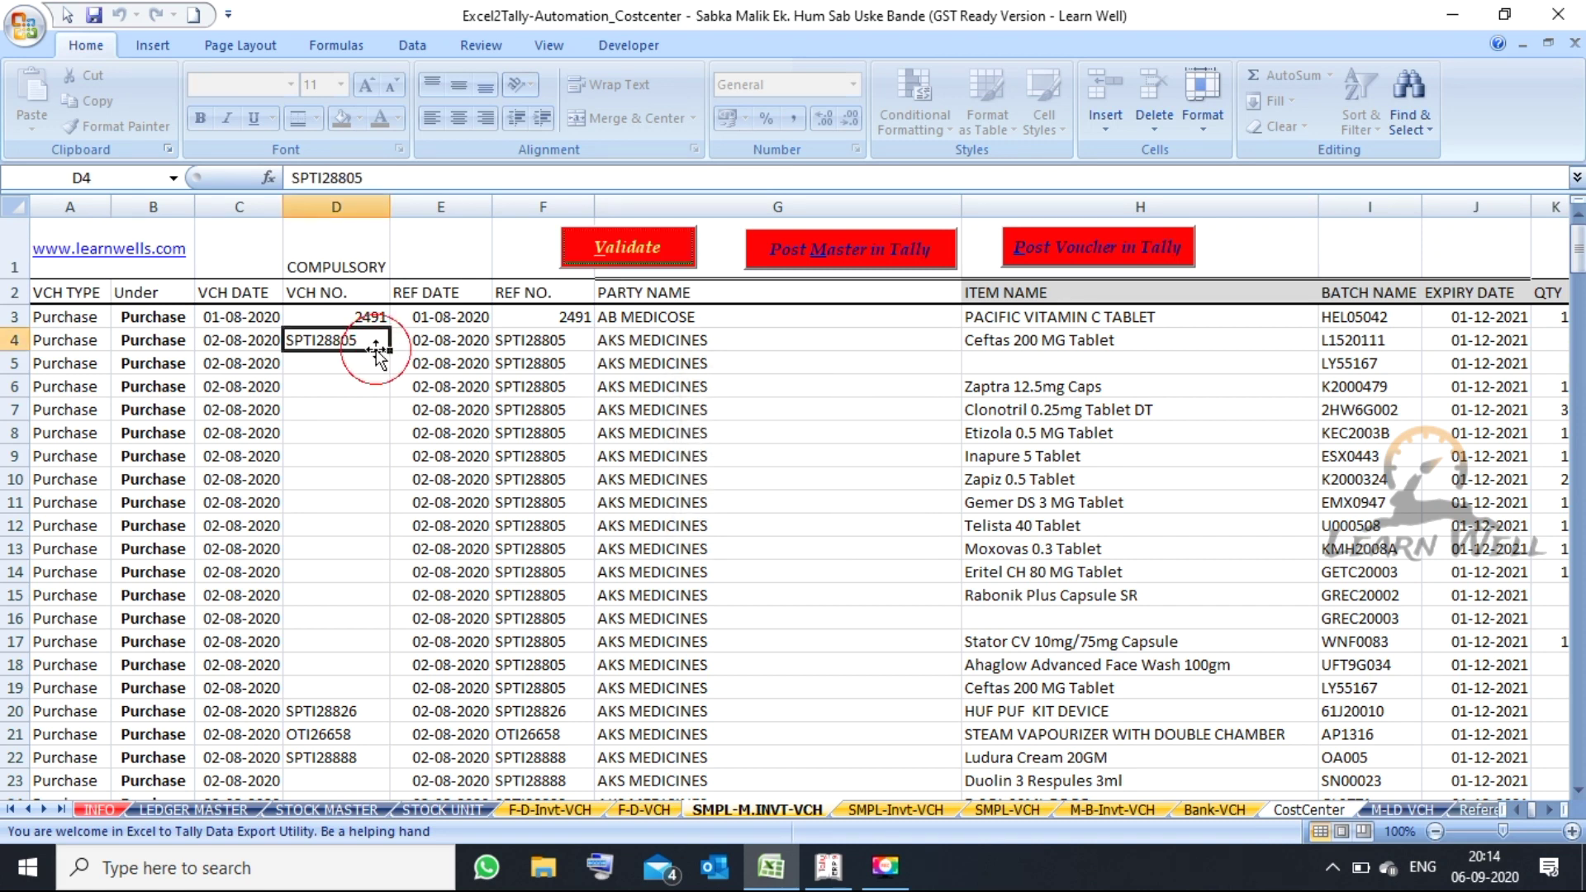
click(377, 355)
key(Up)
key(Right)
key(Right)
key(Right)
key(Right)
key(Right)
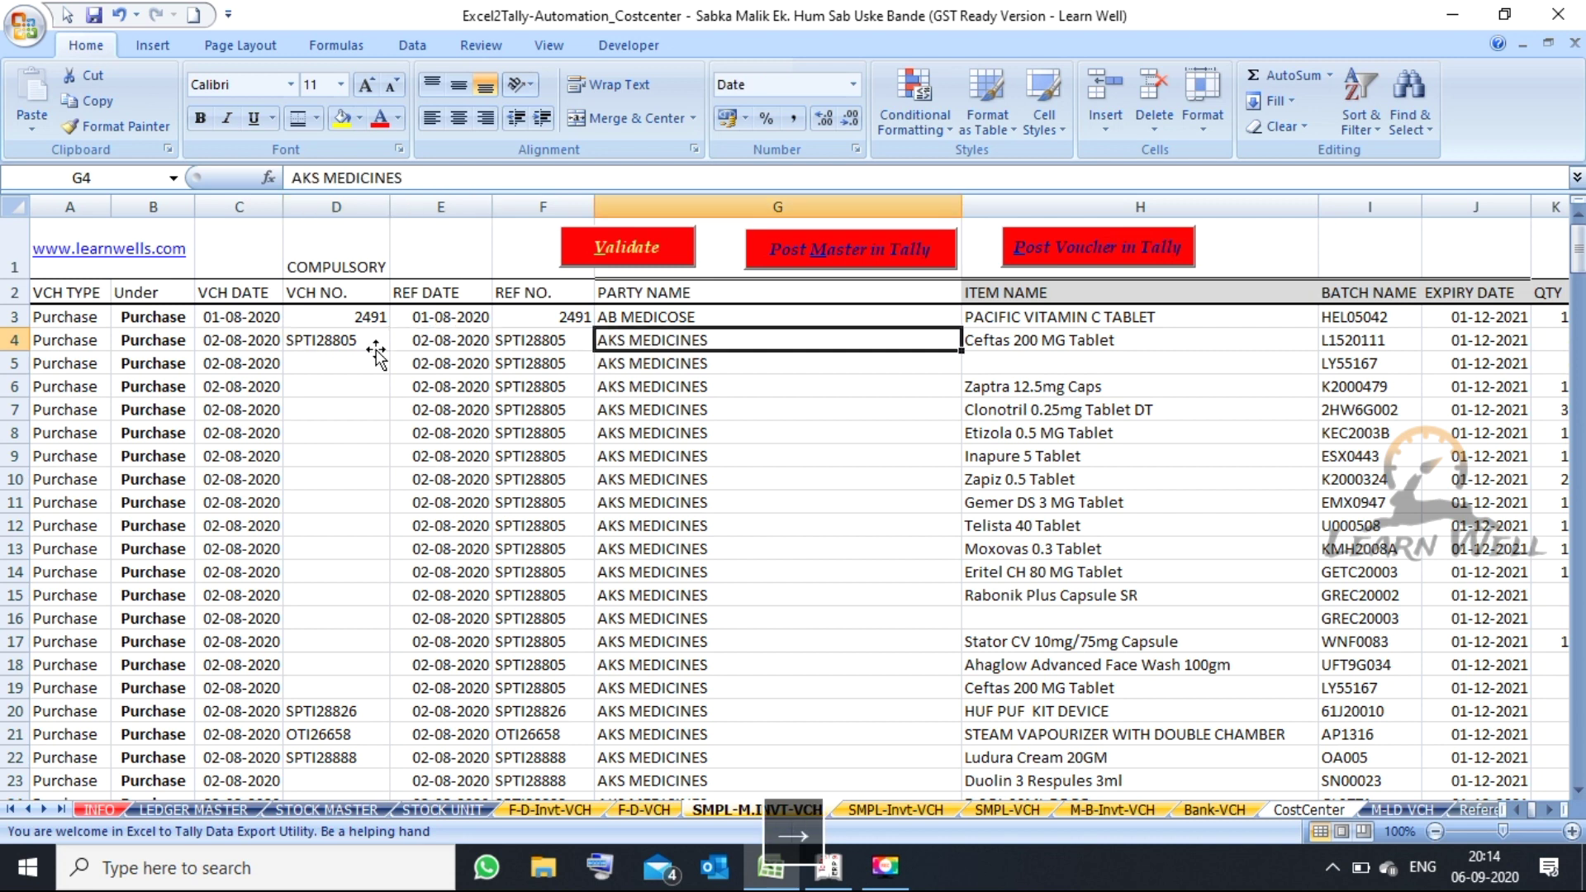
key(Left)
key(Down)
key(Up)
key(Down)
key(Up)
key(Down)
key(Up)
key(Right)
key(Down)
key(Up)
key(Down)
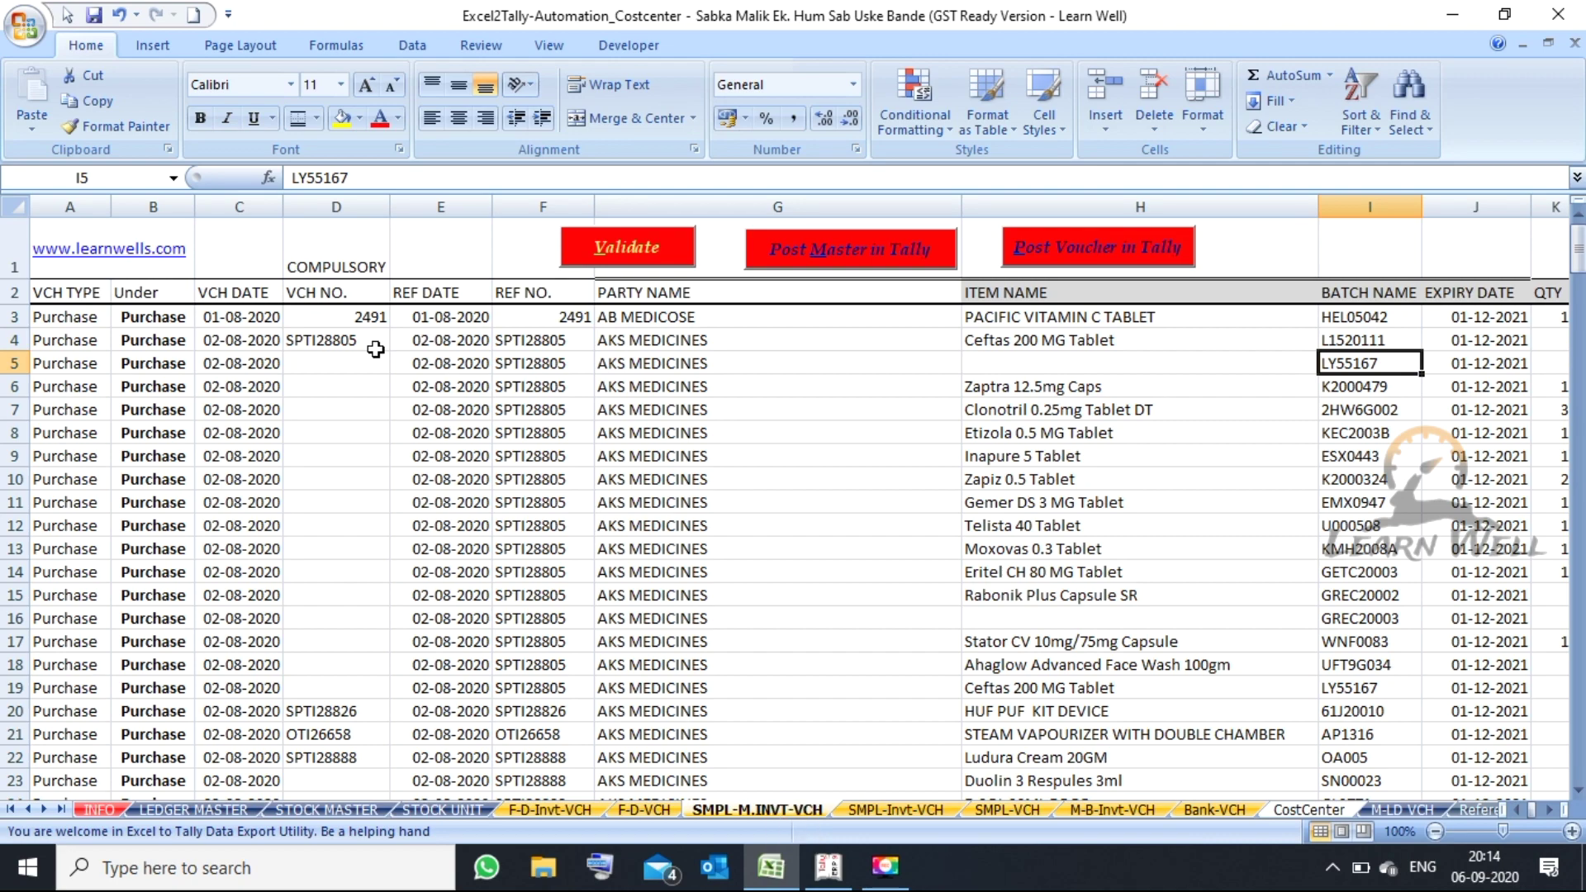
key(Right)
key(Right)
key(Right)
key(Right)
key(Right)
key(Right)
key(Right)
key(Right)
key(Right)
key(Right)
key(Right)
key(Right)
key(Right)
key(Right)
key(Right)
key(Right)
key(Right)
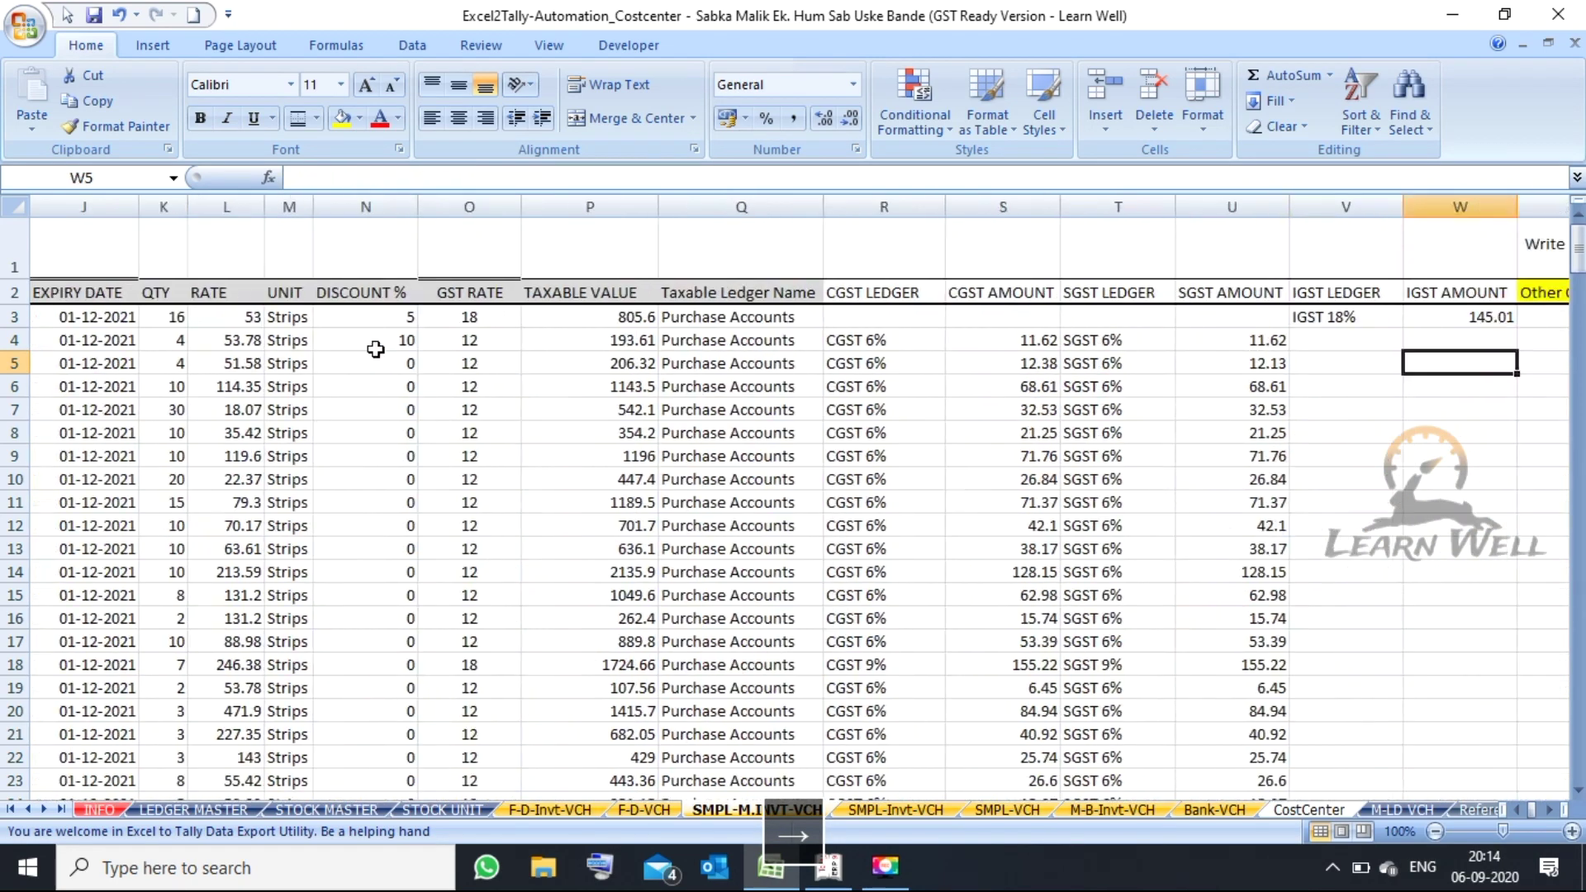
key(Right)
key(Right)
key(Right)
key(Right)
key(Left)
key(Left)
key(Left)
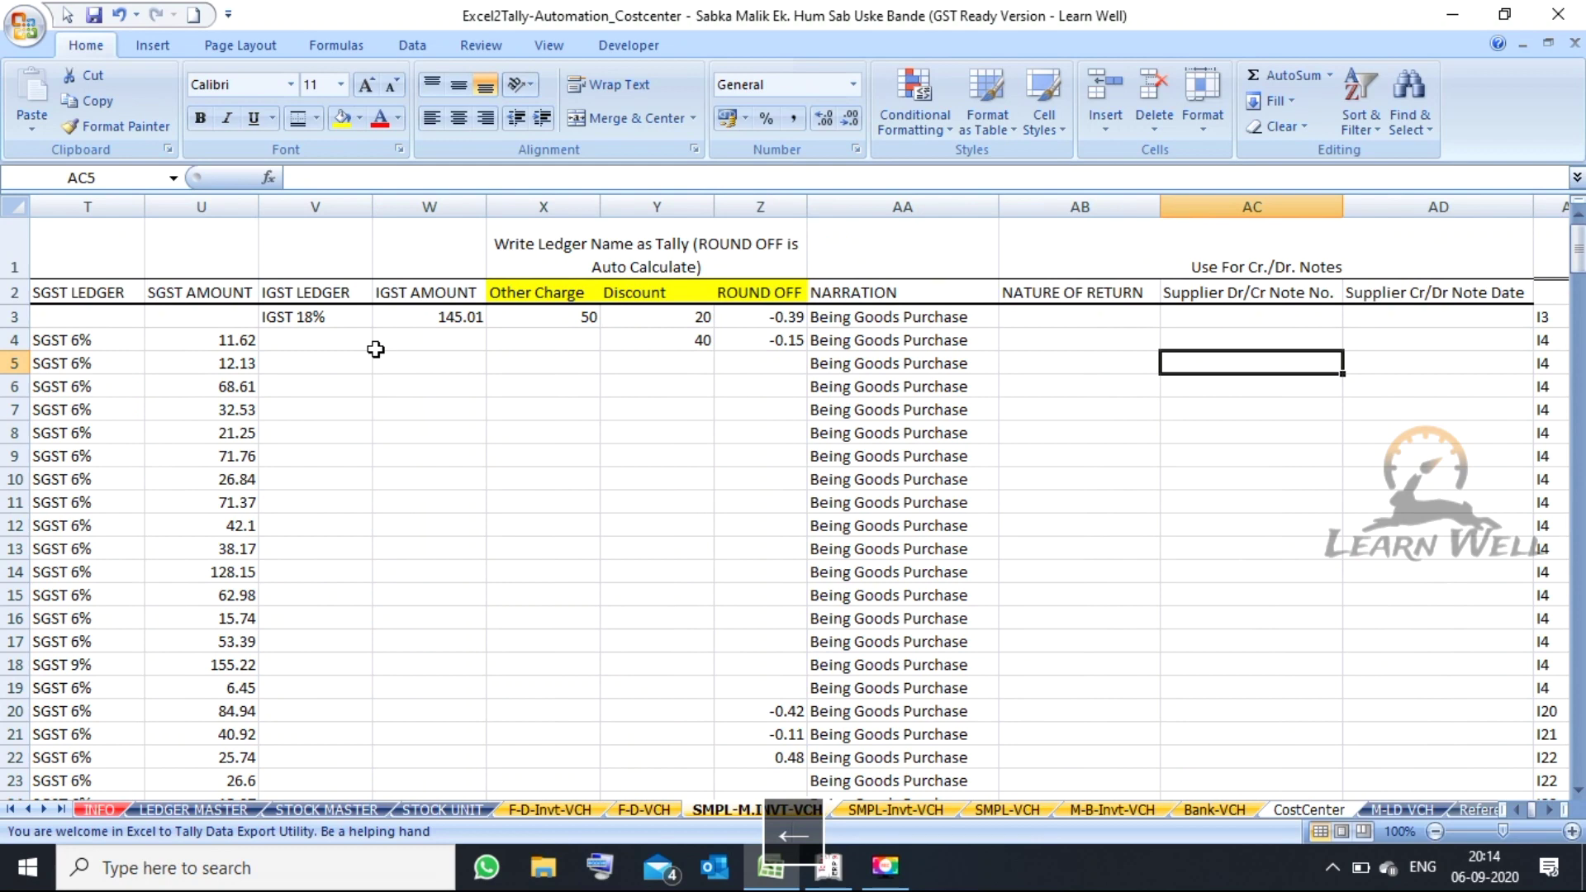
key(Left)
key(Up)
key(Right)
key(Right)
key(Right)
key(Right)
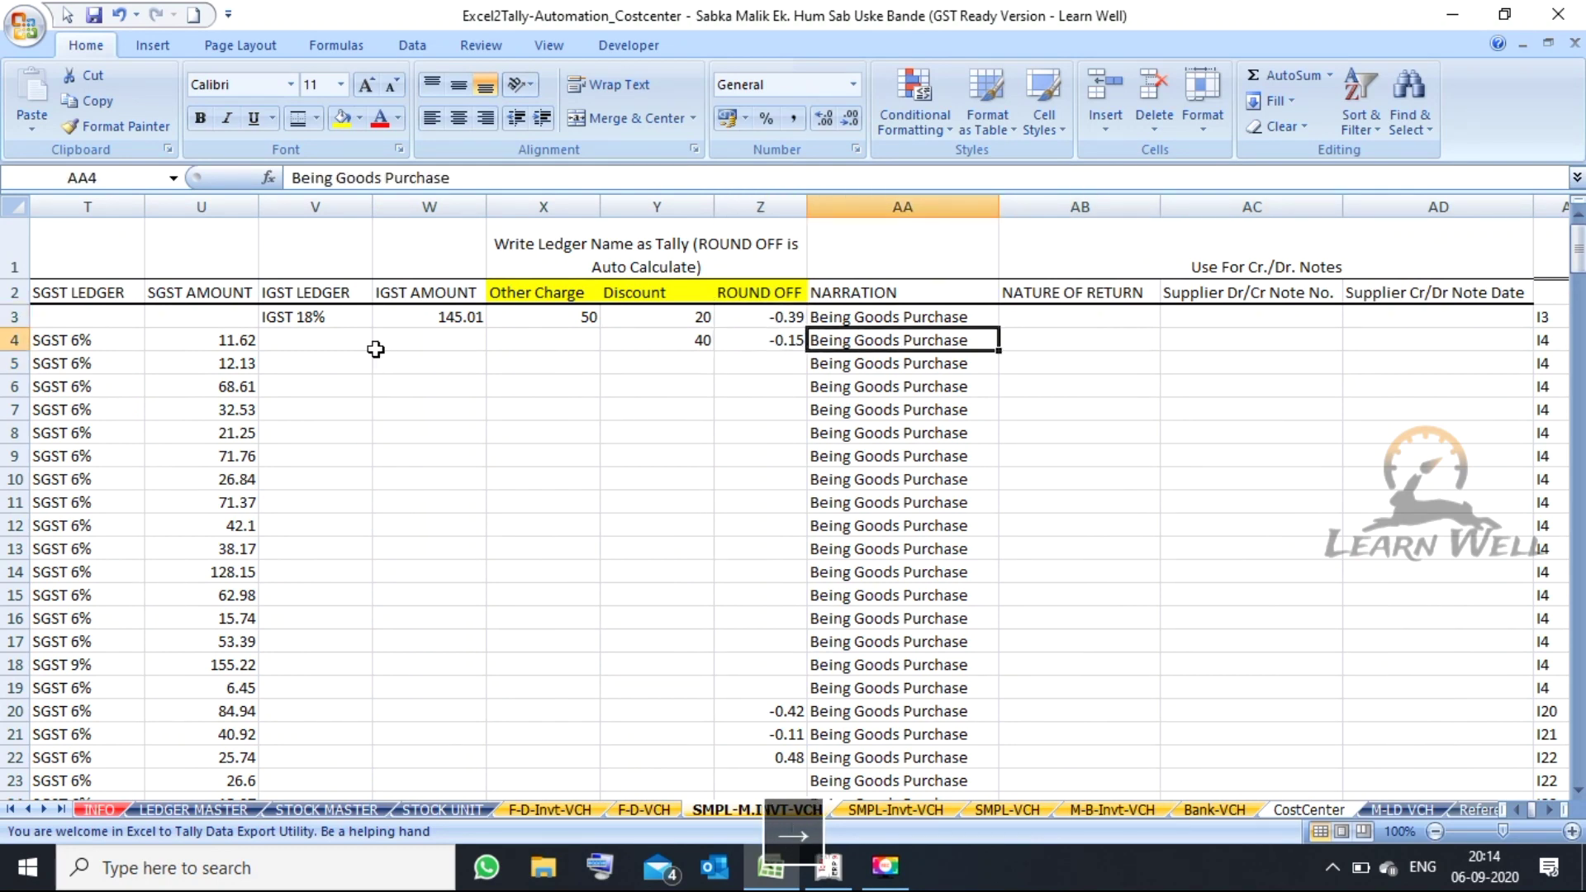
key(Right)
key(Right)
key(Right)
key(Right)
key(Right)
key(Right)
key(Right)
key(Right)
key(Right)
key(Right)
key(Right)
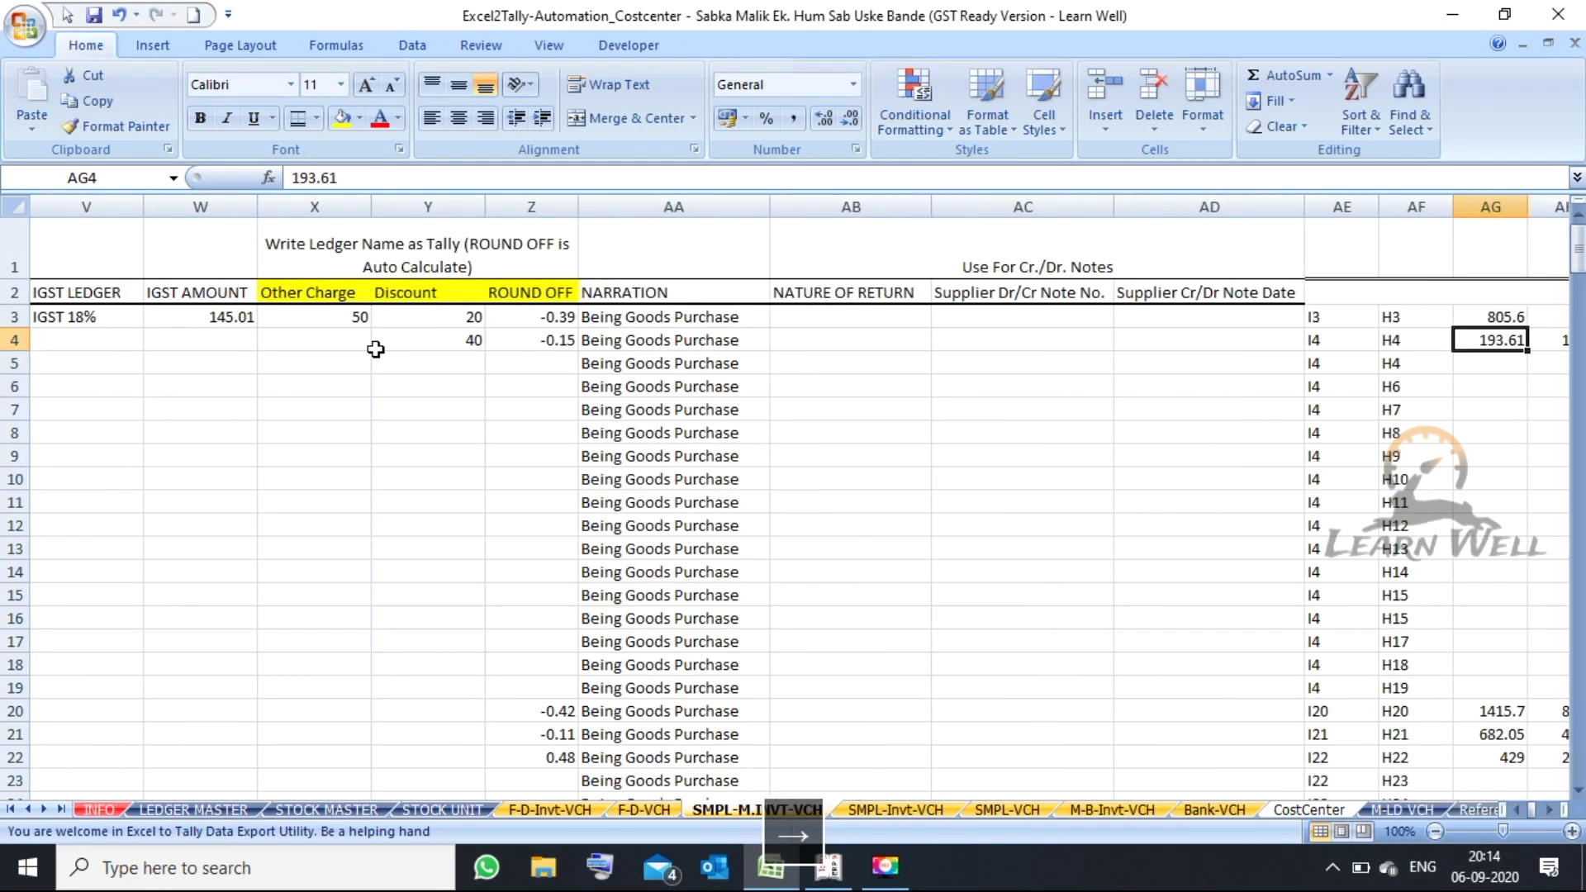
key(Right)
key(Left)
key(Left)
key(Left)
key(Left)
key(Left)
key(Left)
key(Left)
key(Left)
key(Left)
key(Left)
key(Left)
key(Right)
key(Right)
key(Right)
key(Right)
key(Right)
key(Right)
key(Right)
key(Right)
key(Right)
key(Right)
key(Right)
key(Right)
key(Right)
key(Right)
key(Right)
key(Right)
key(Right)
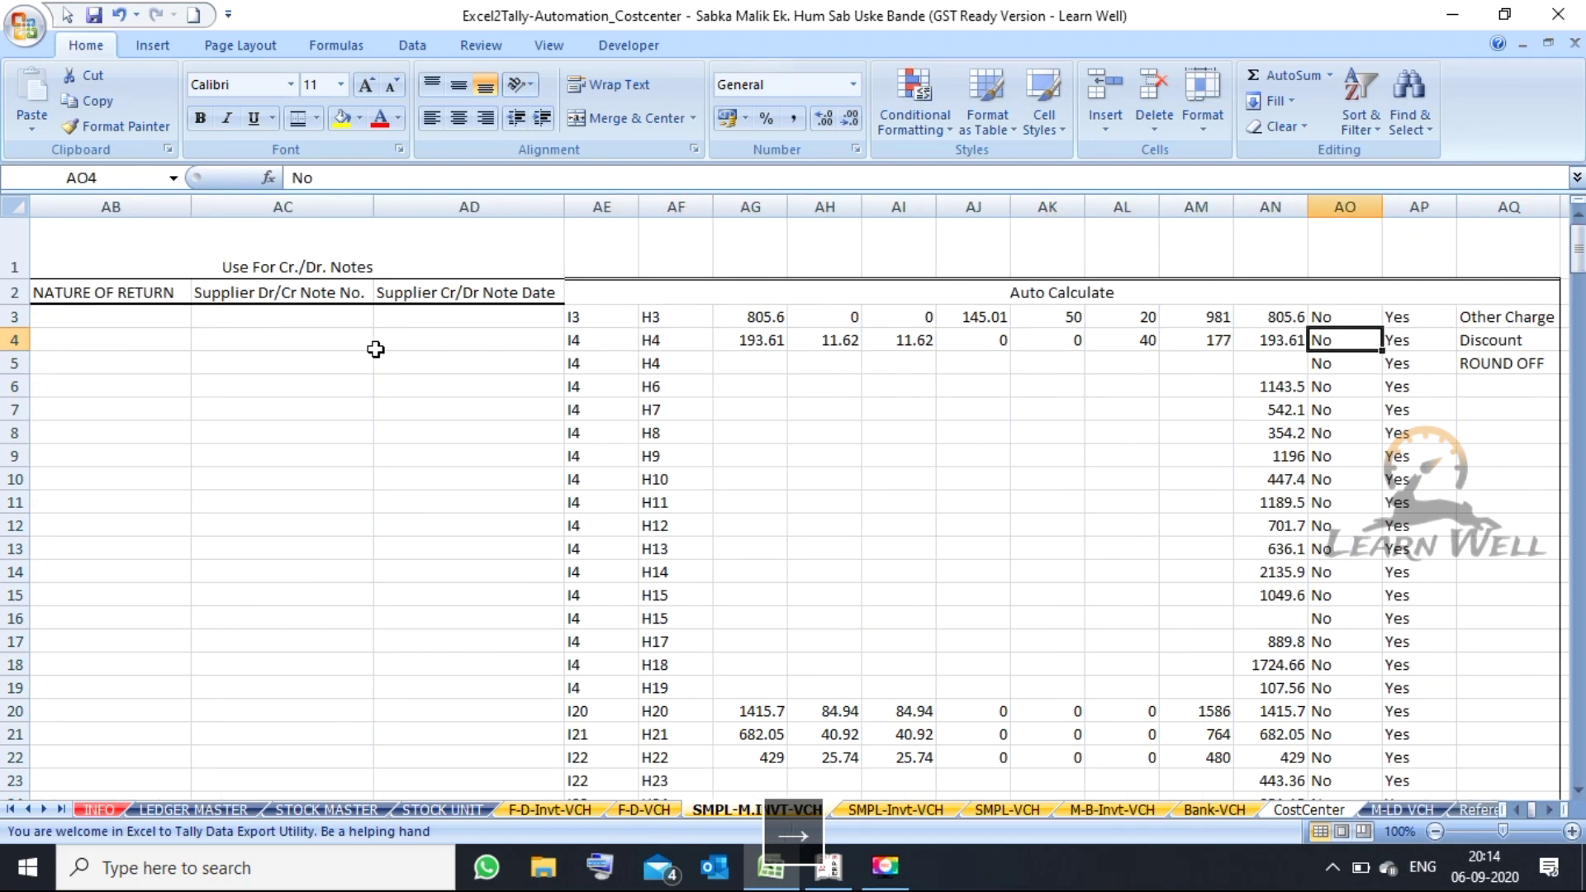
key(Right)
key(Right)
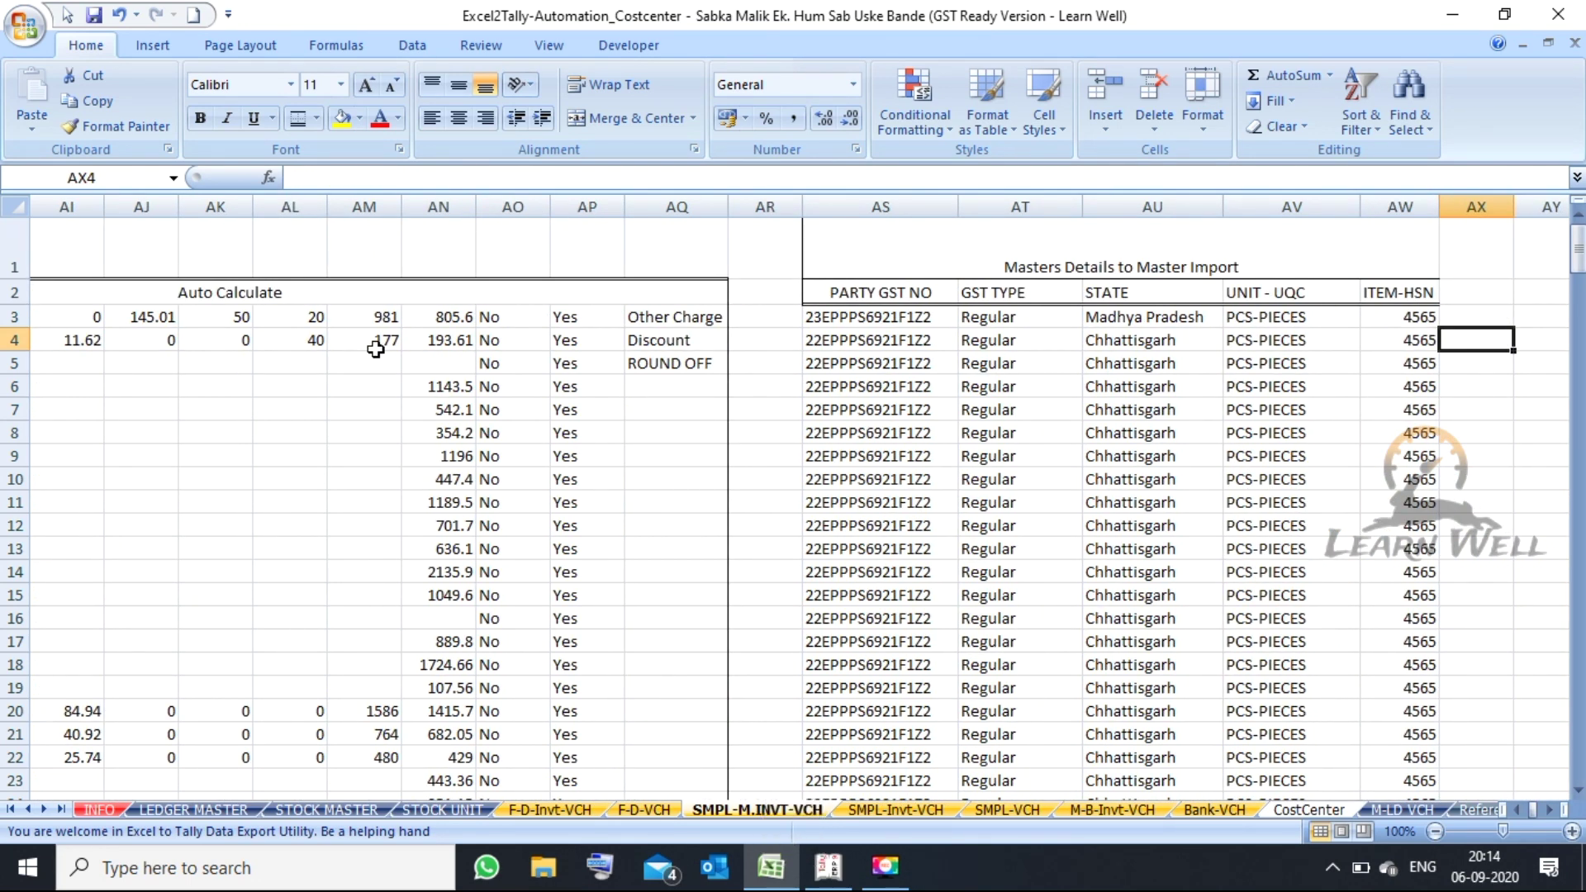
key(Left)
key(Left)
key(Left)
key(Left)
key(Left)
key(Up)
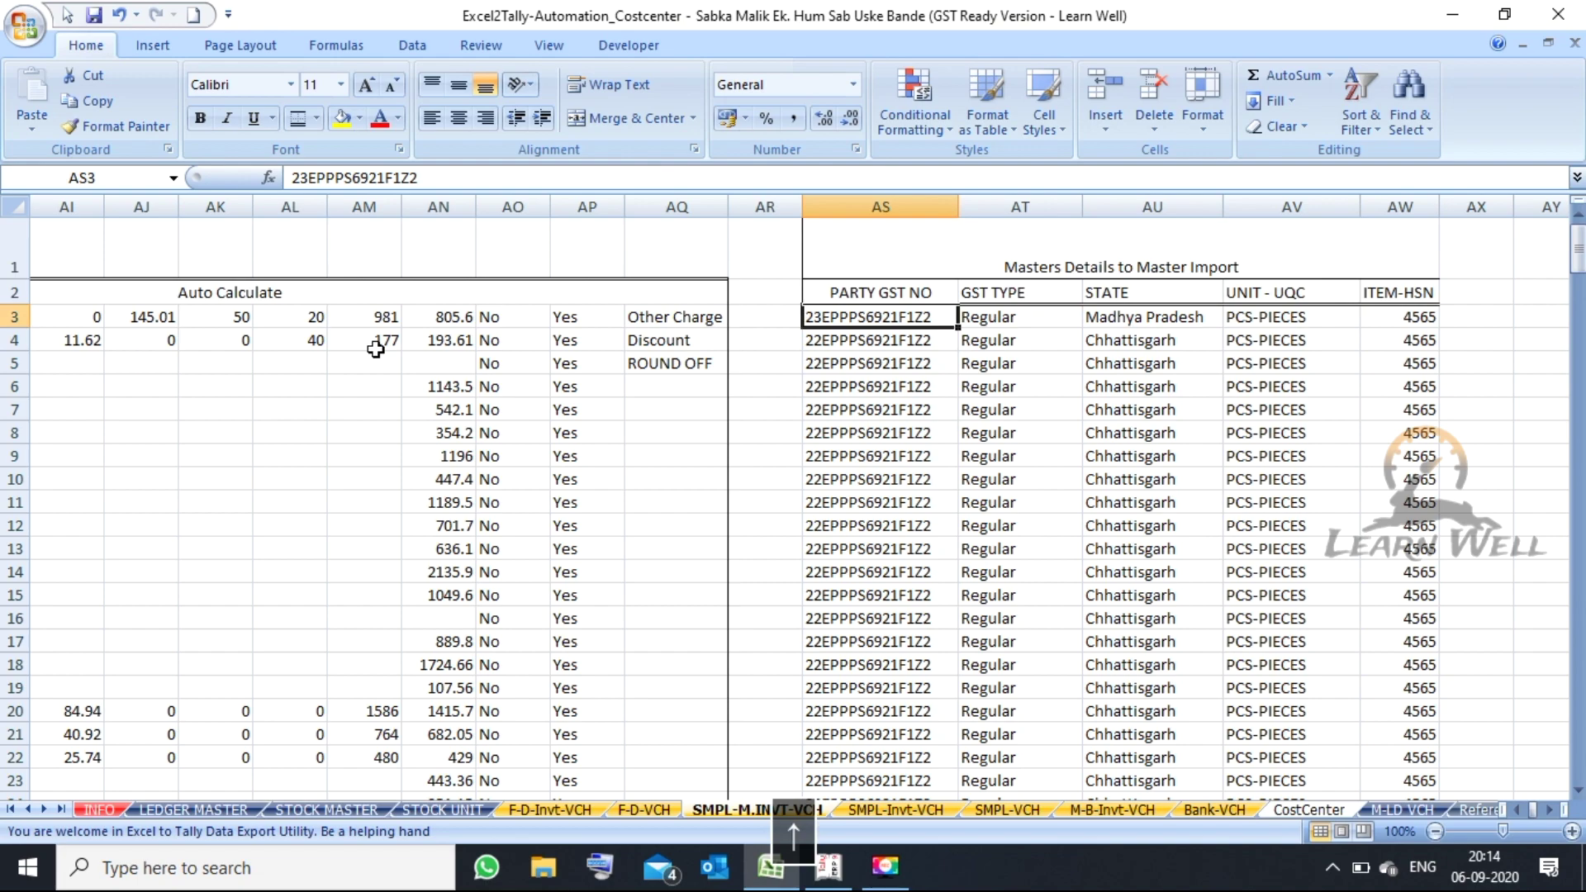
key(Right)
key(Right)
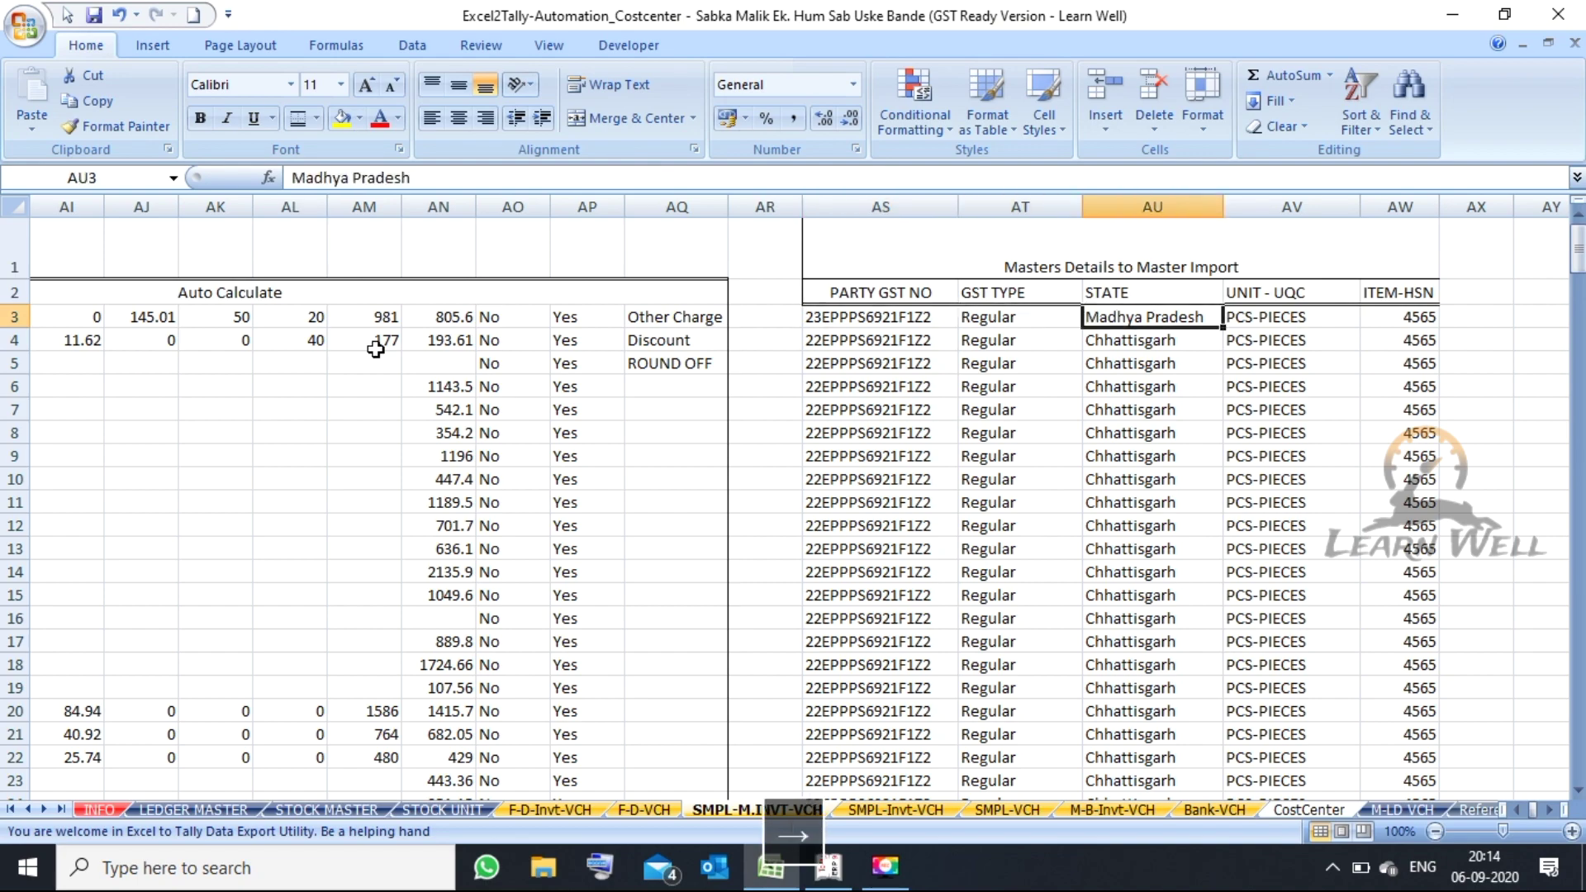
key(Right)
key(Left)
key(Left)
key(Left)
key(Left)
key(Left)
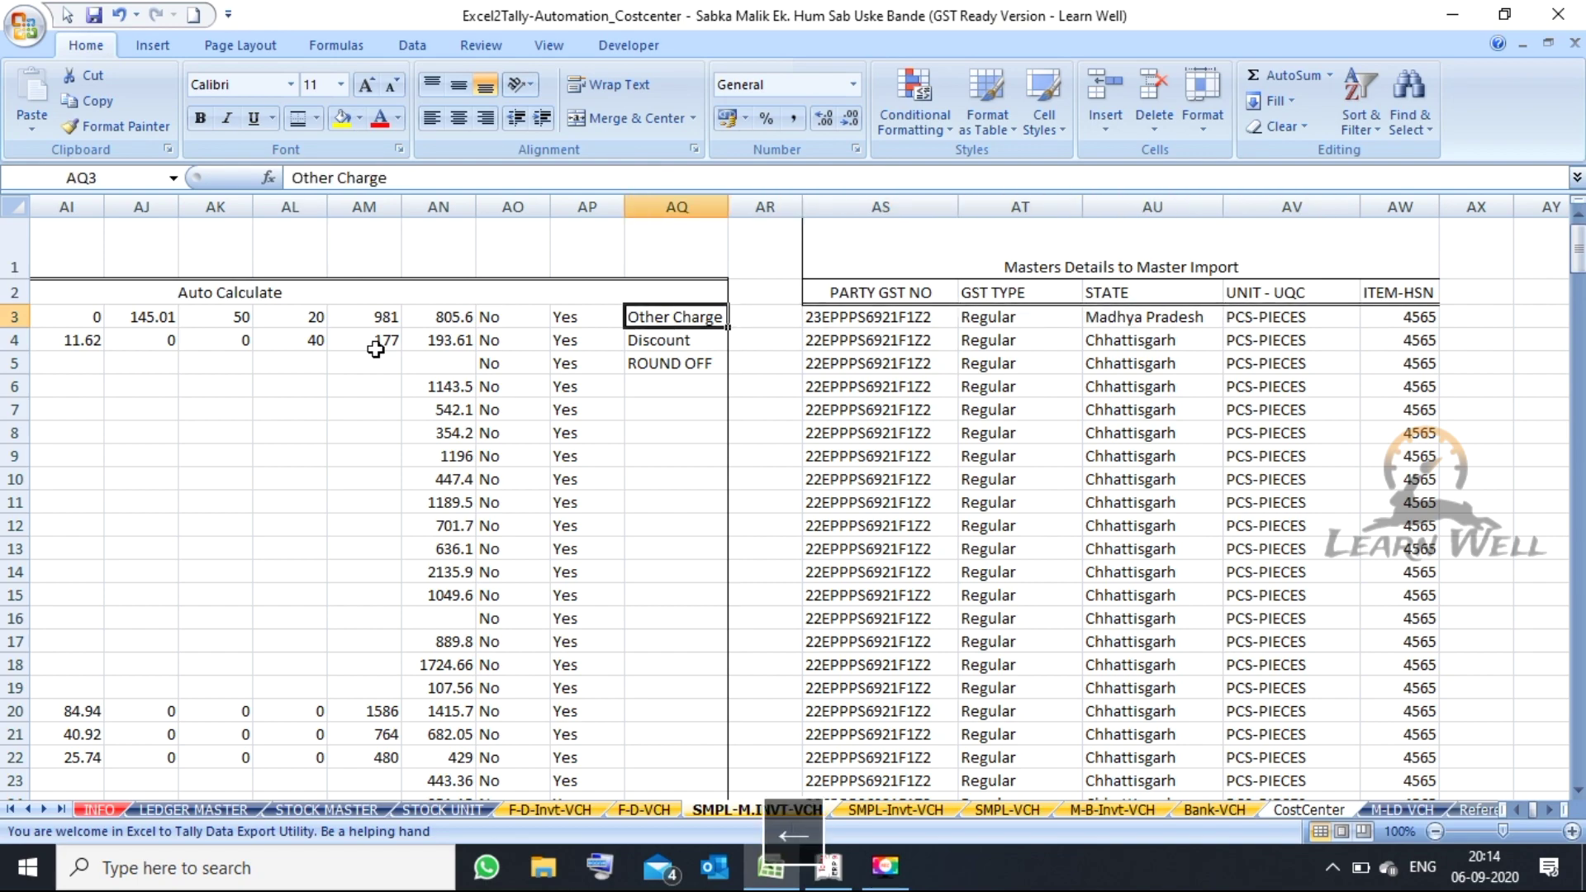
key(Left)
key(Left)
key(Left)
key(Left)
key(Left)
key(Left)
key(Left)
key(Left)
key(Left)
key(Left)
key(Left)
key(Left)
key(Left)
key(Left)
key(Left)
key(Left)
key(Left)
key(Left)
key(Left)
key(Left)
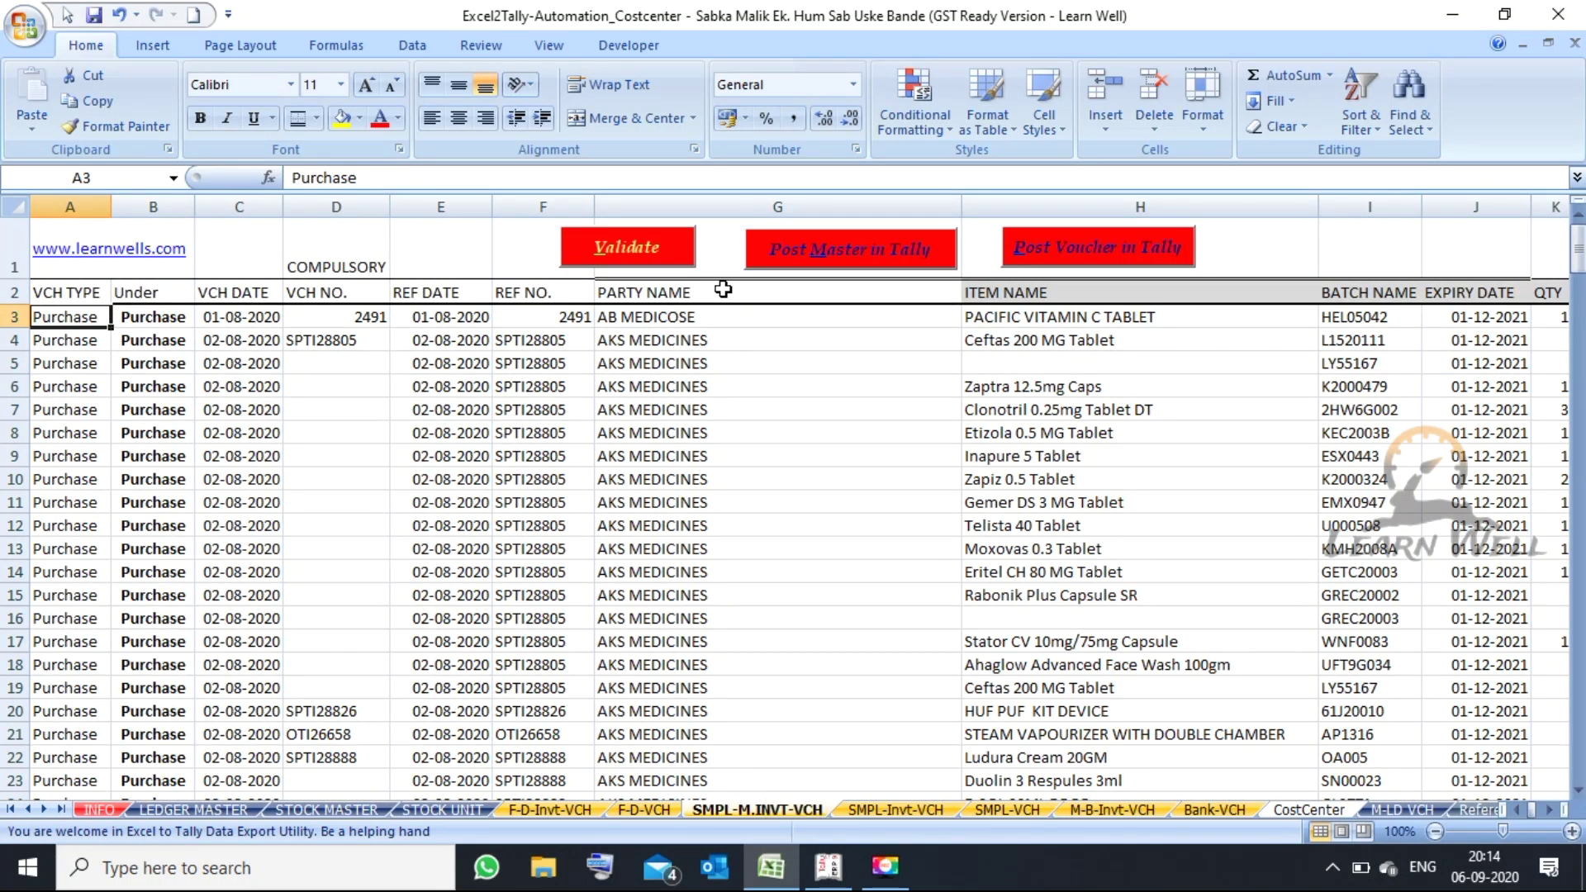
- In Tally, view the ledger list (only Cash and Profit & Loss A/c) and stock item options, then return to Gateway
click(818, 879)
key(a)
key(l)
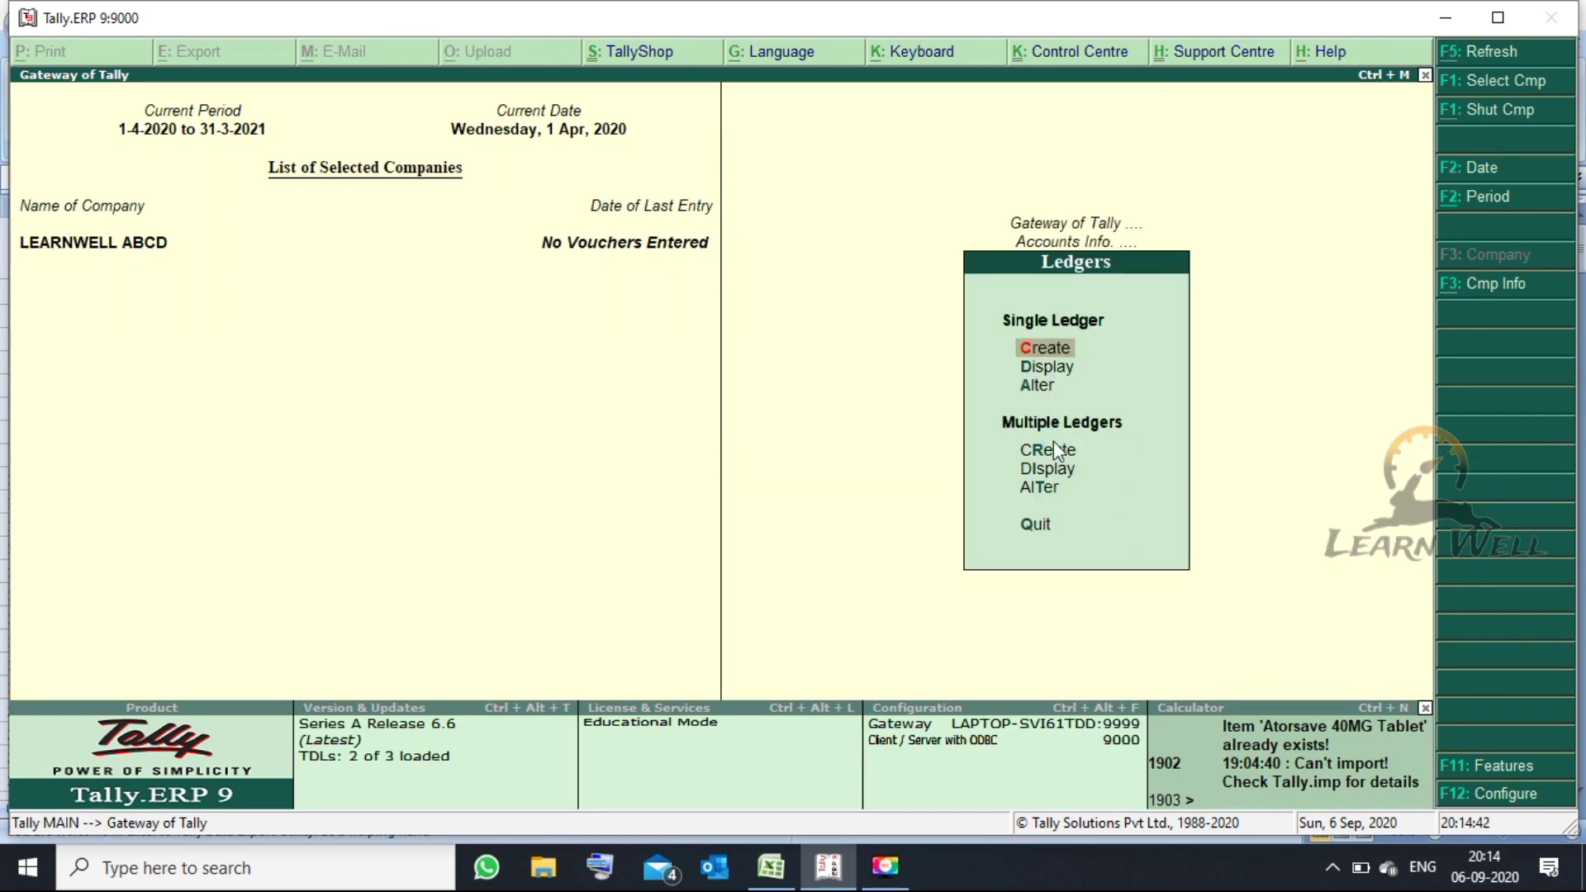
key(d)
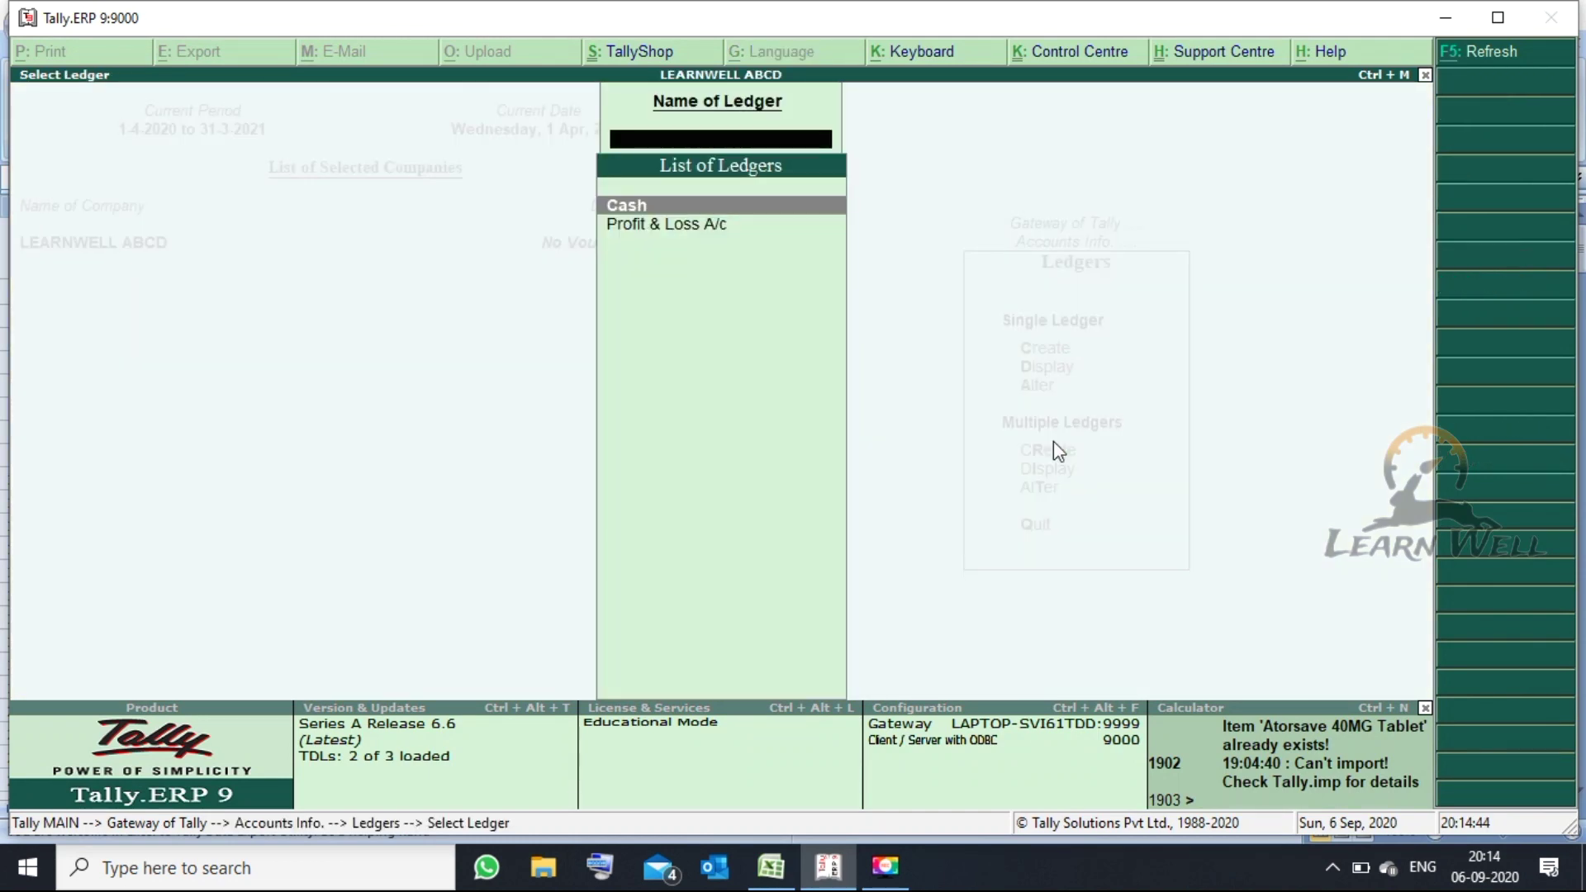
key(Escape)
key(Escape)
key(Escape)
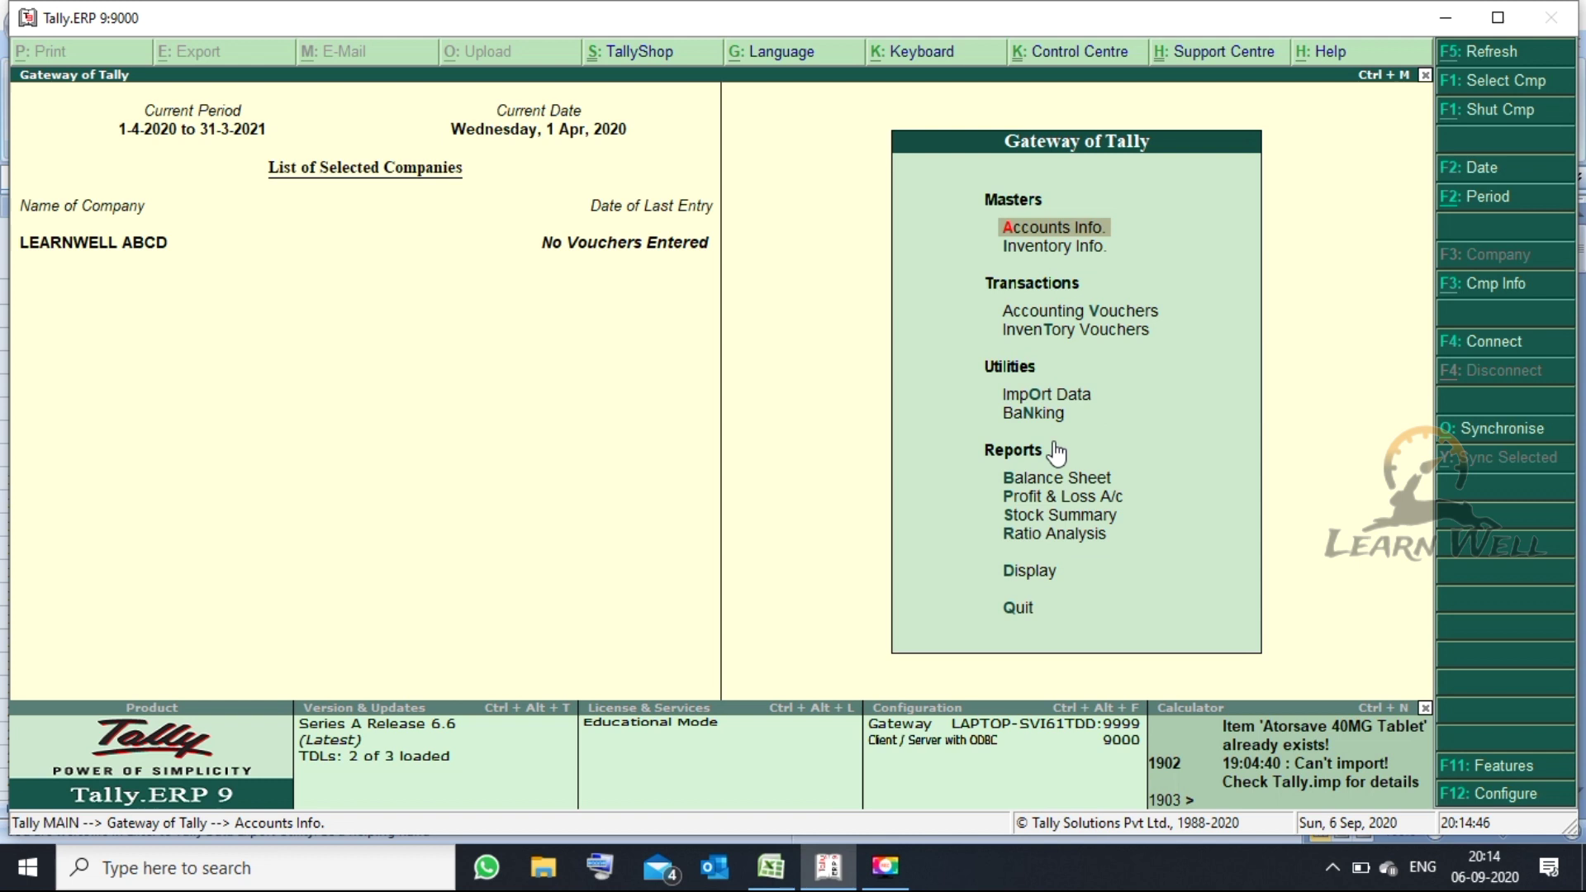
key(i)
key(i)
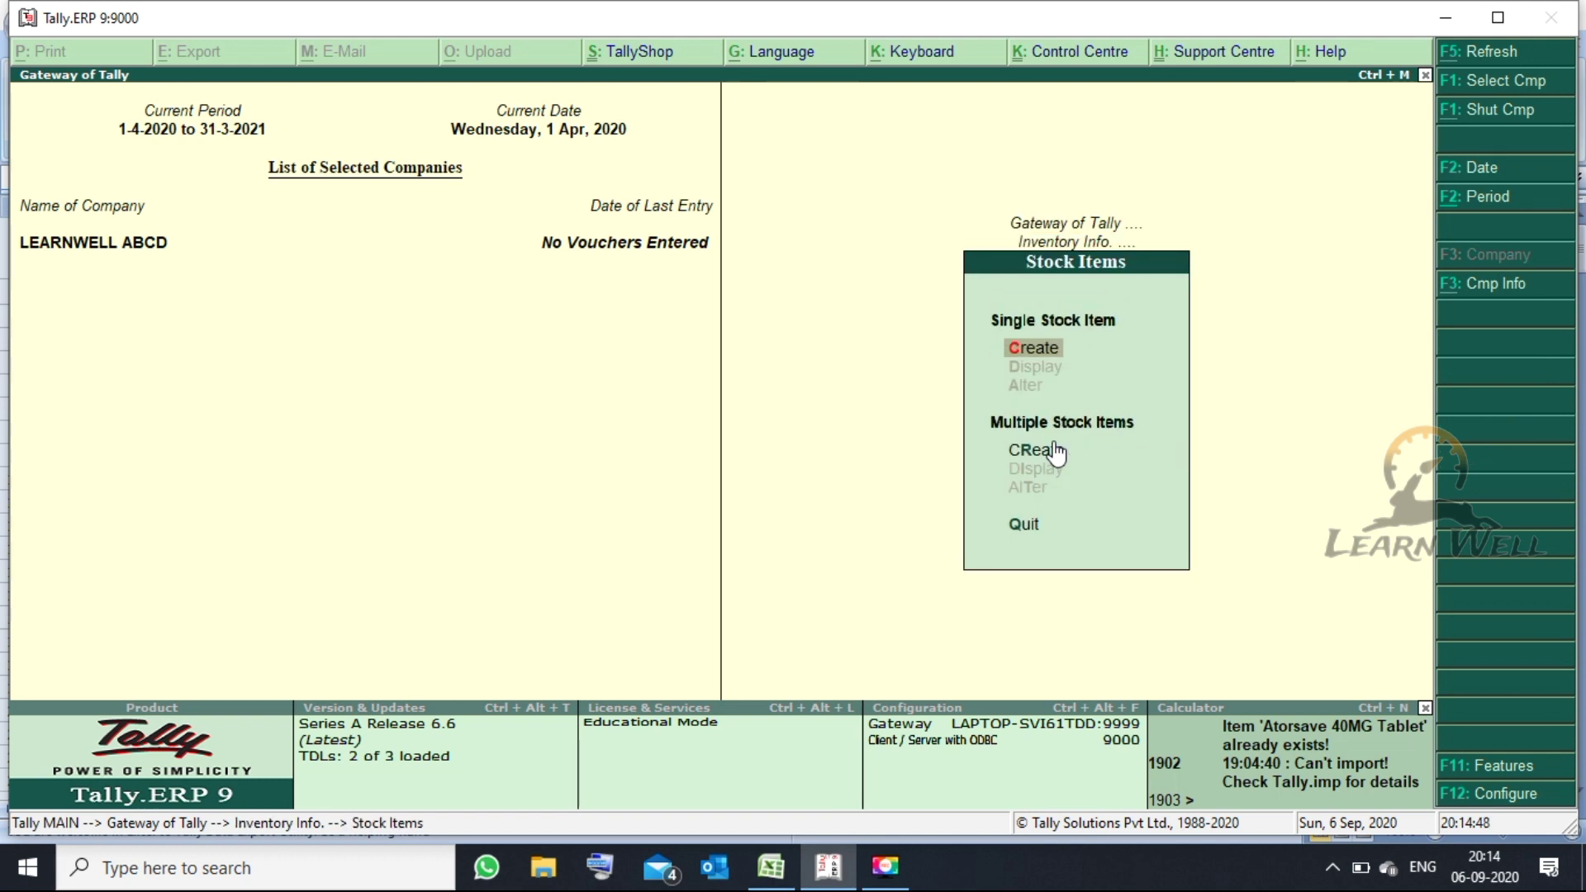
key(Escape)
key(Escape)
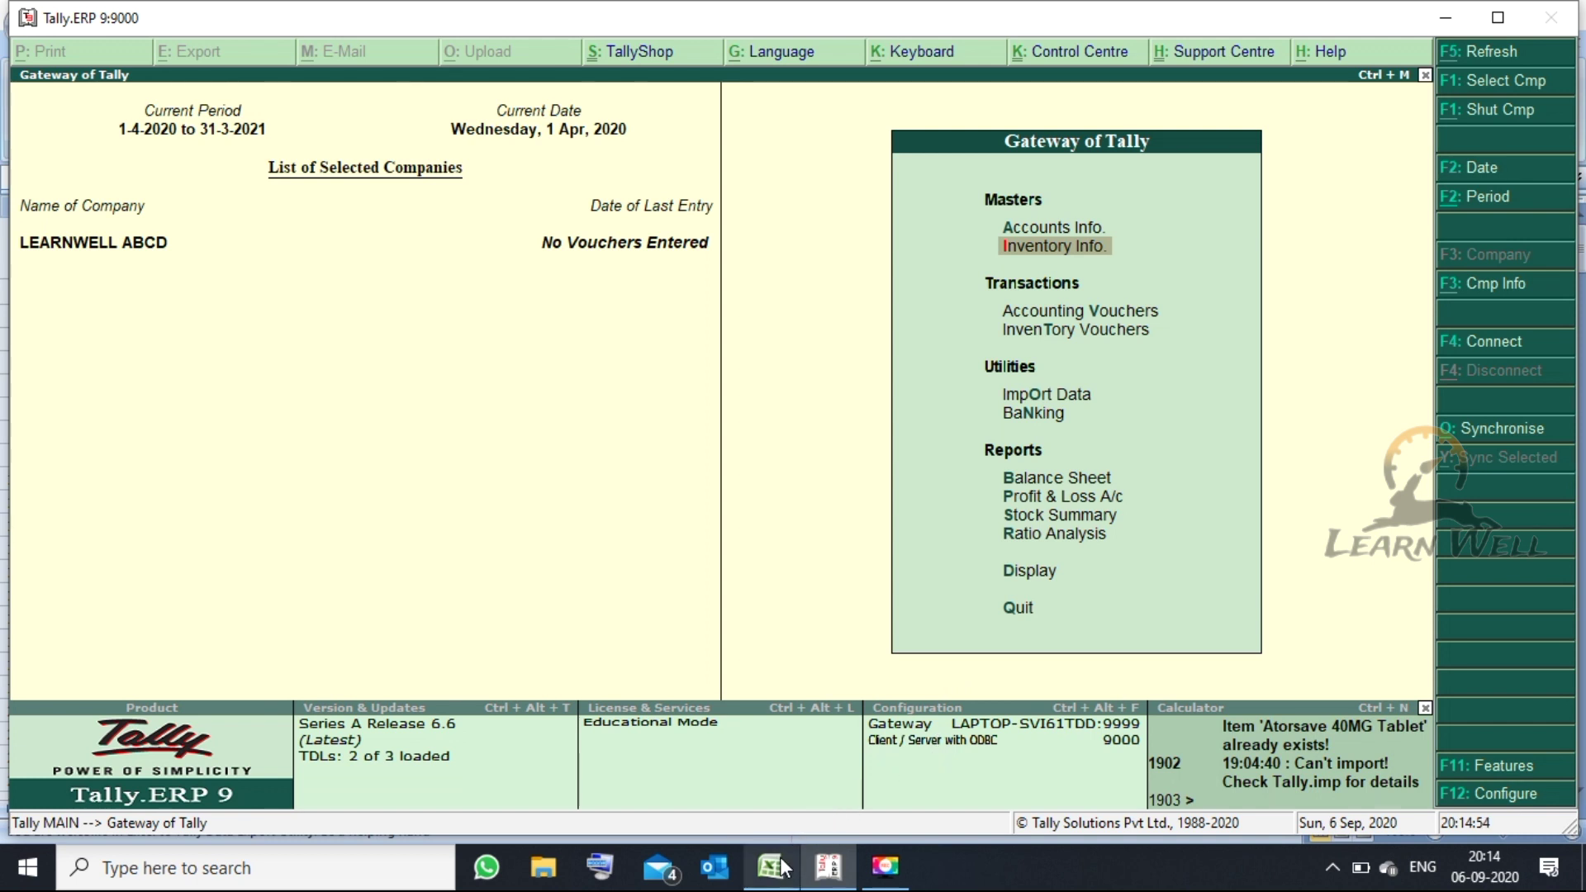
- Run Post Master in Tally from Excel, confirming columns AS–AW are filled, until Process Completed
mouse_move(785, 850)
click(776, 797)
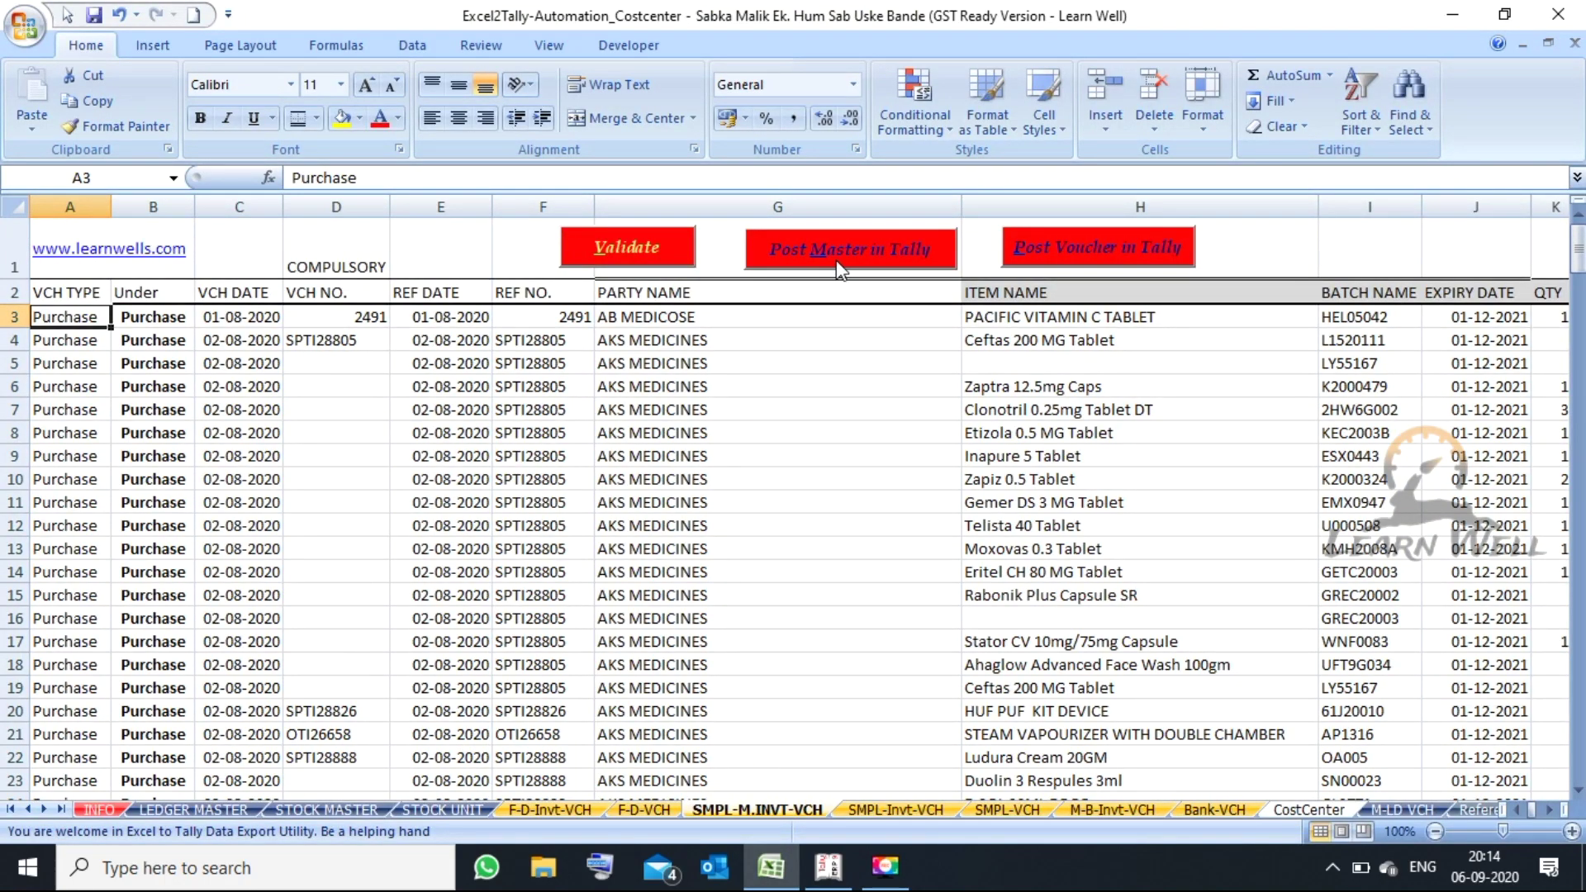
click(841, 258)
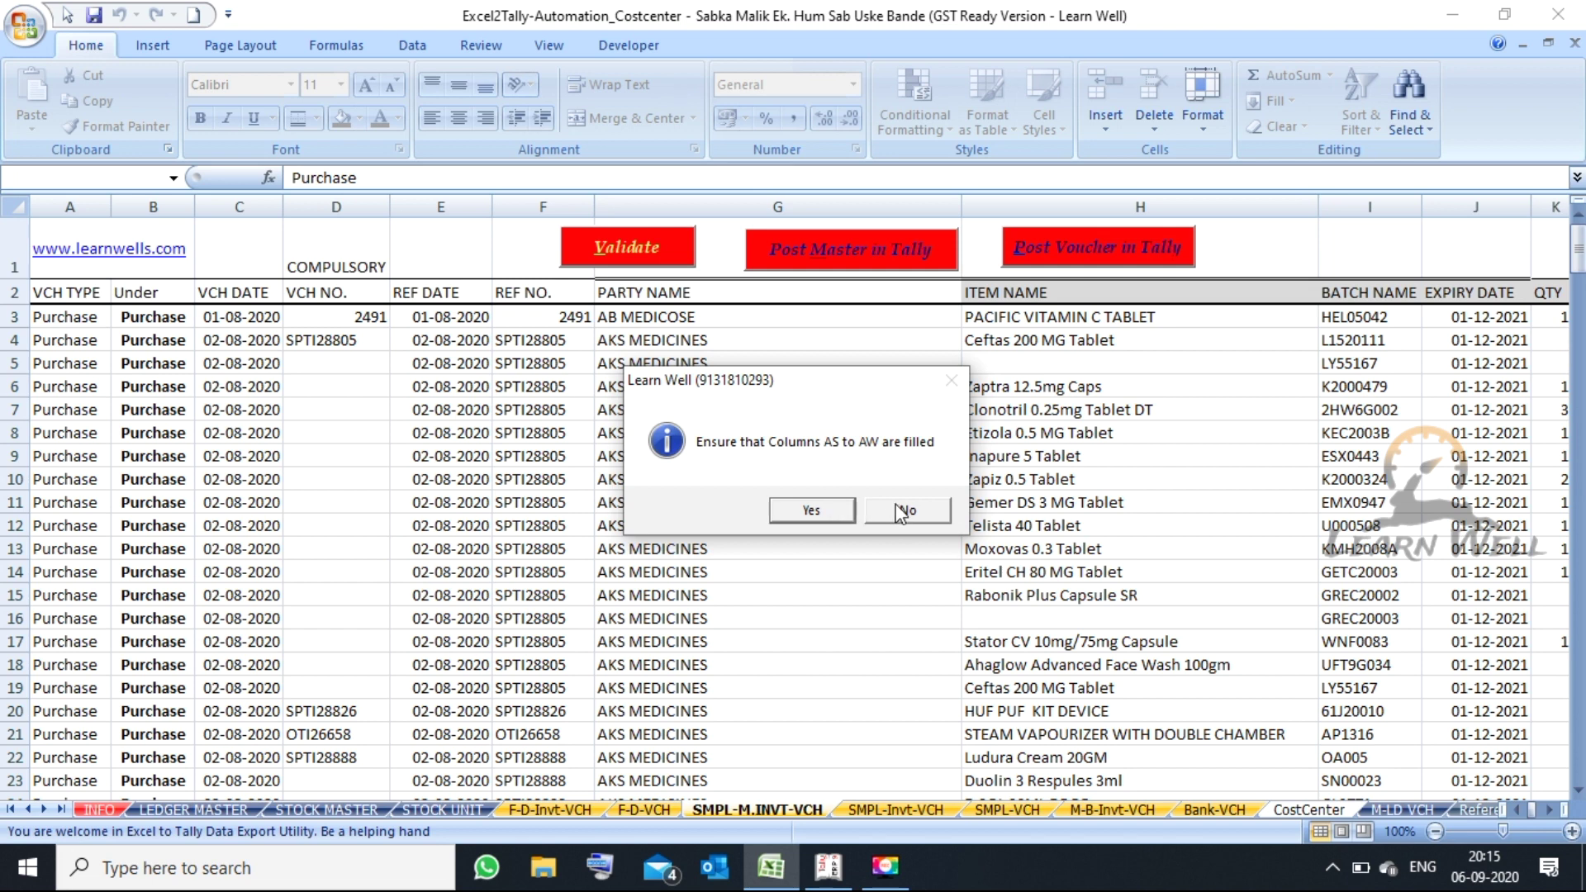
click(823, 514)
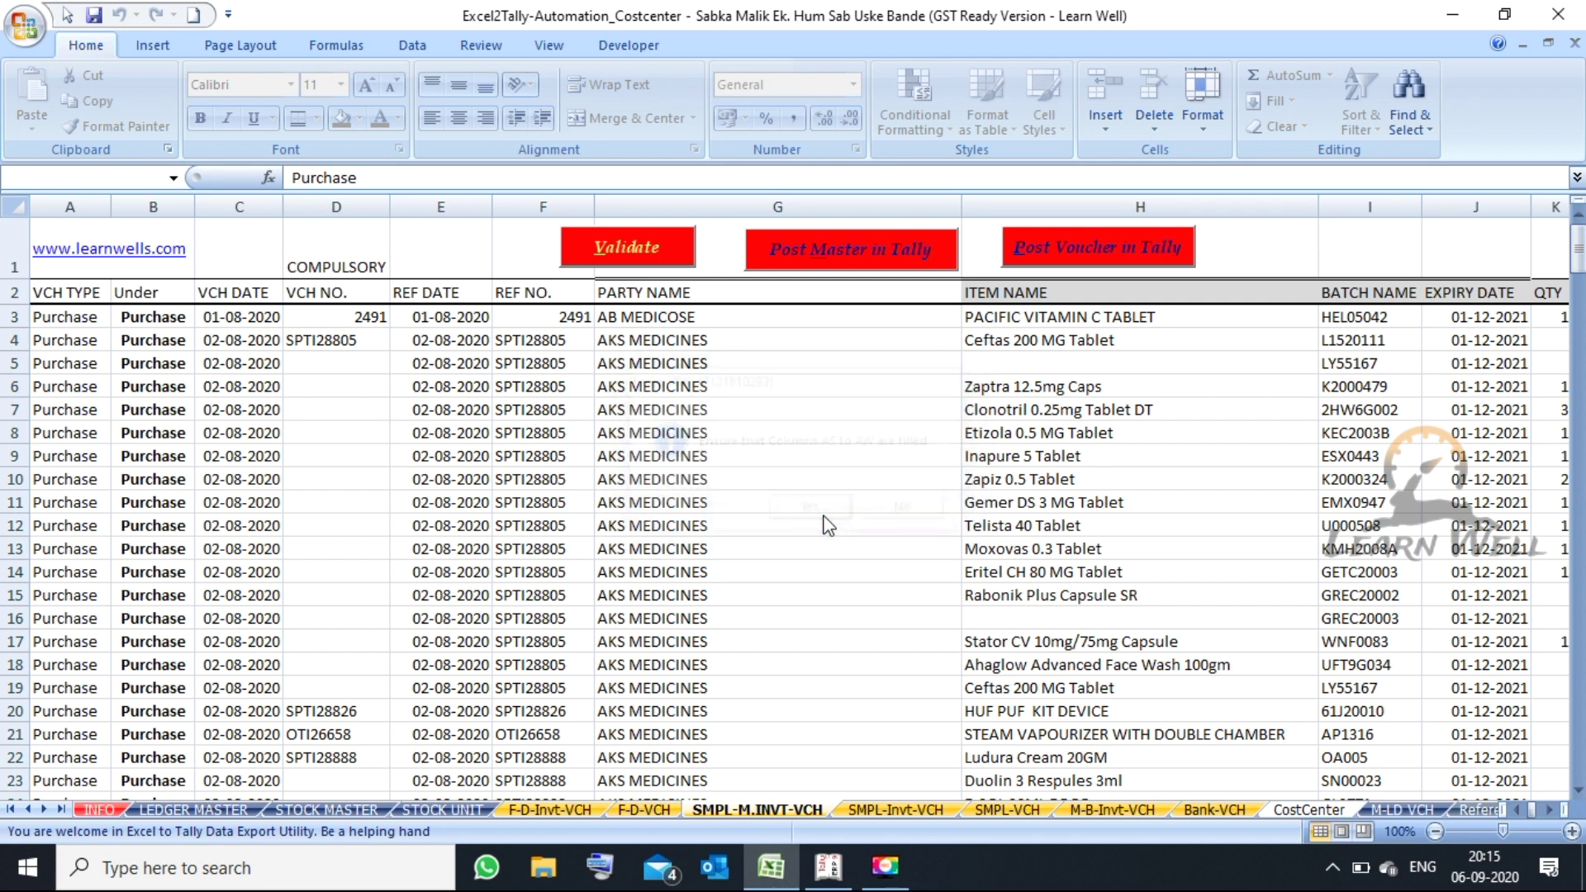
mouse_move(828, 866)
mouse_move(837, 785)
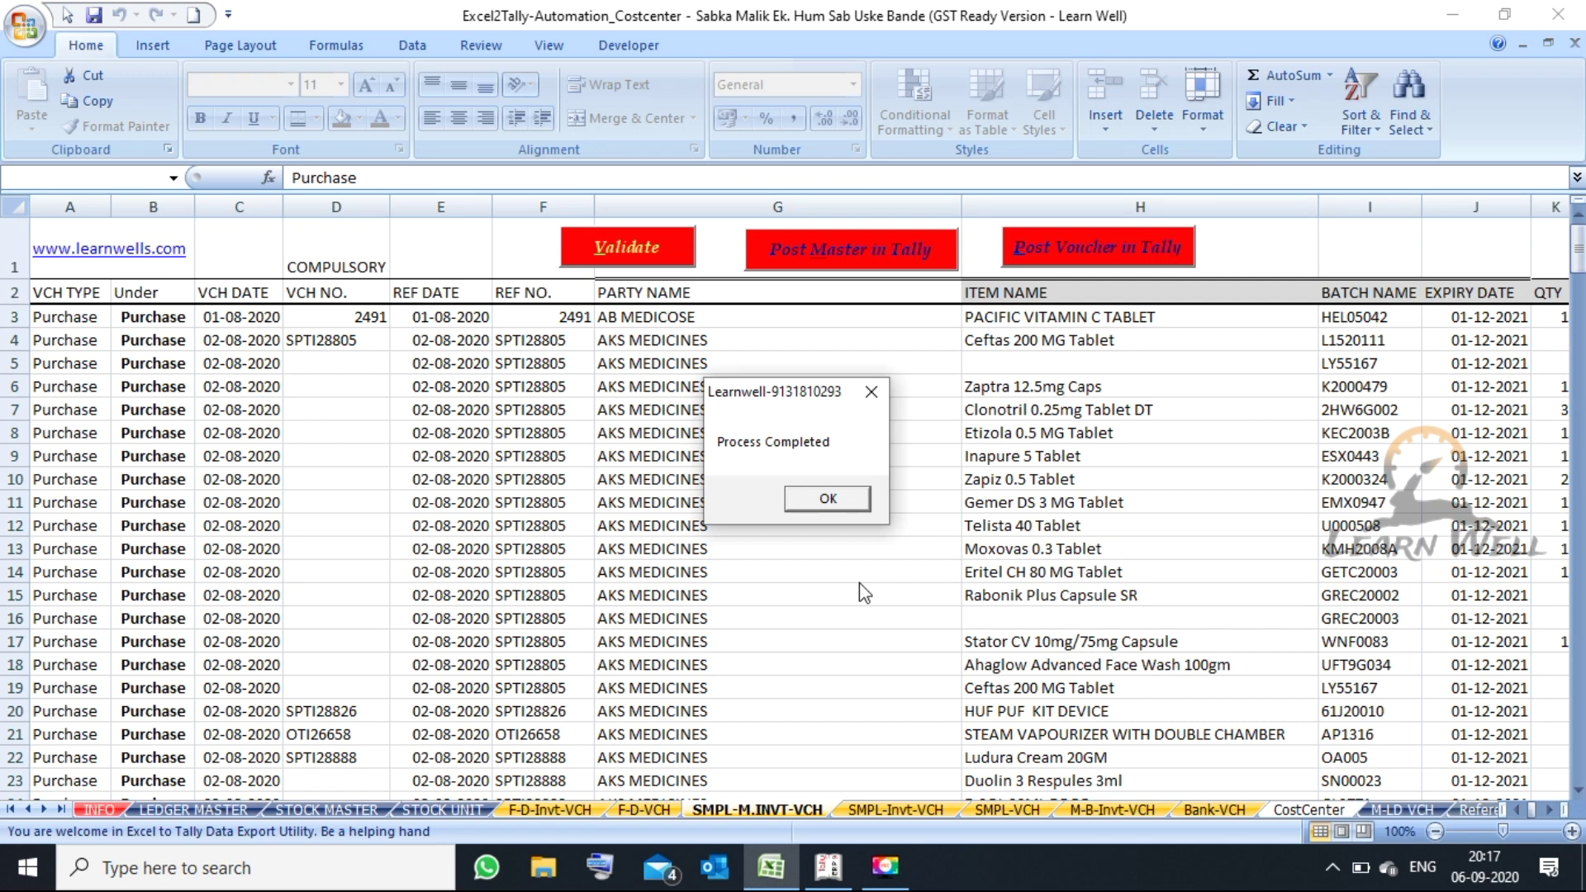
click(849, 490)
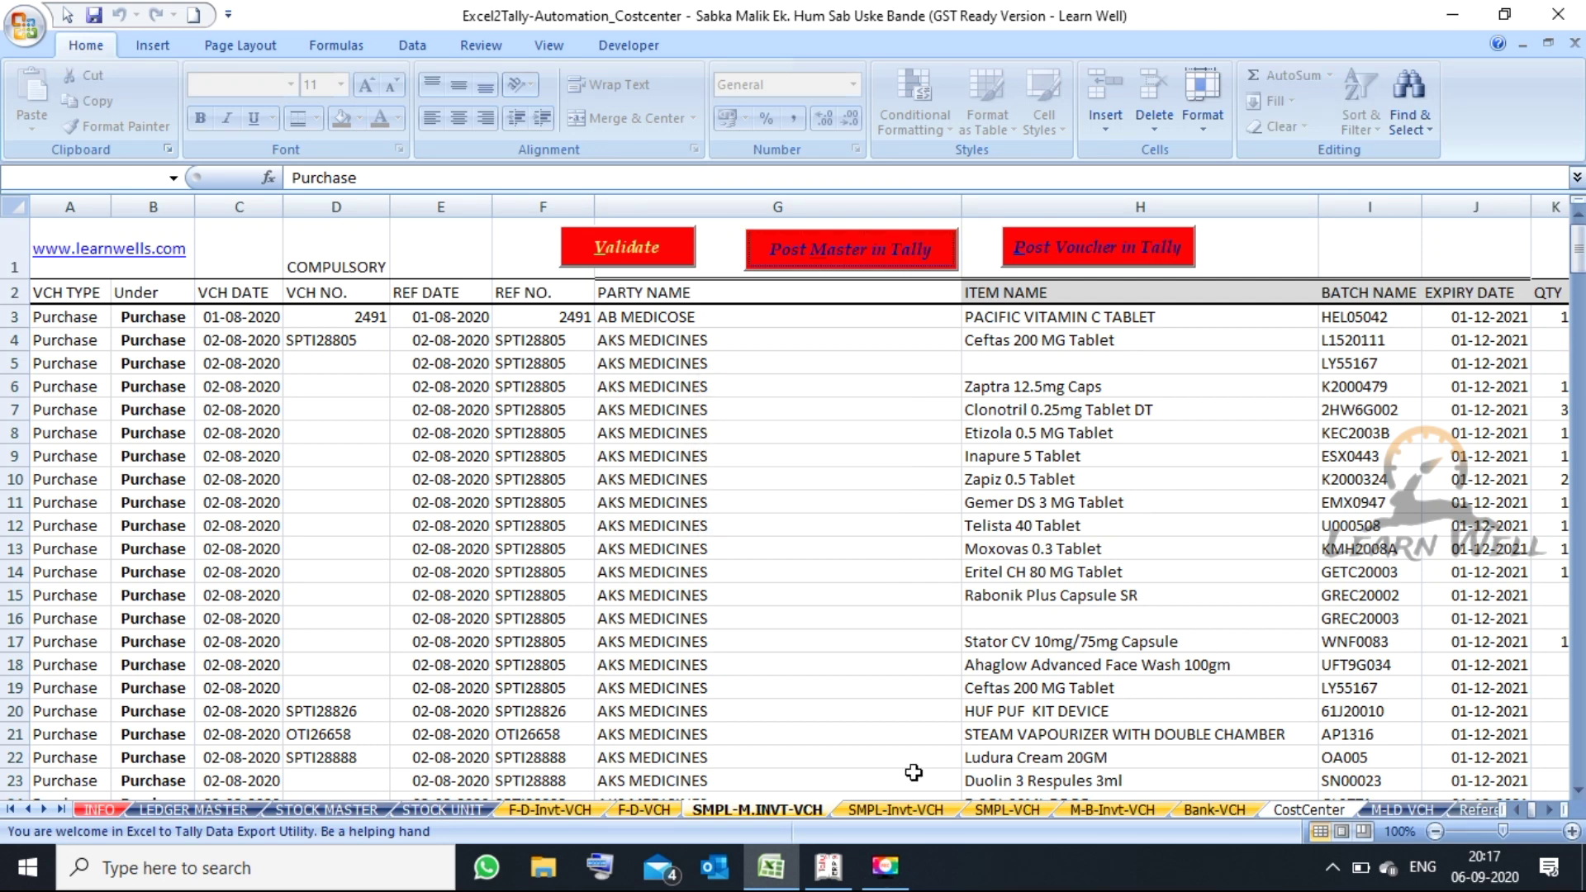
- In Tally, check the newly posted ledgers and the imported stock item list
click(829, 866)
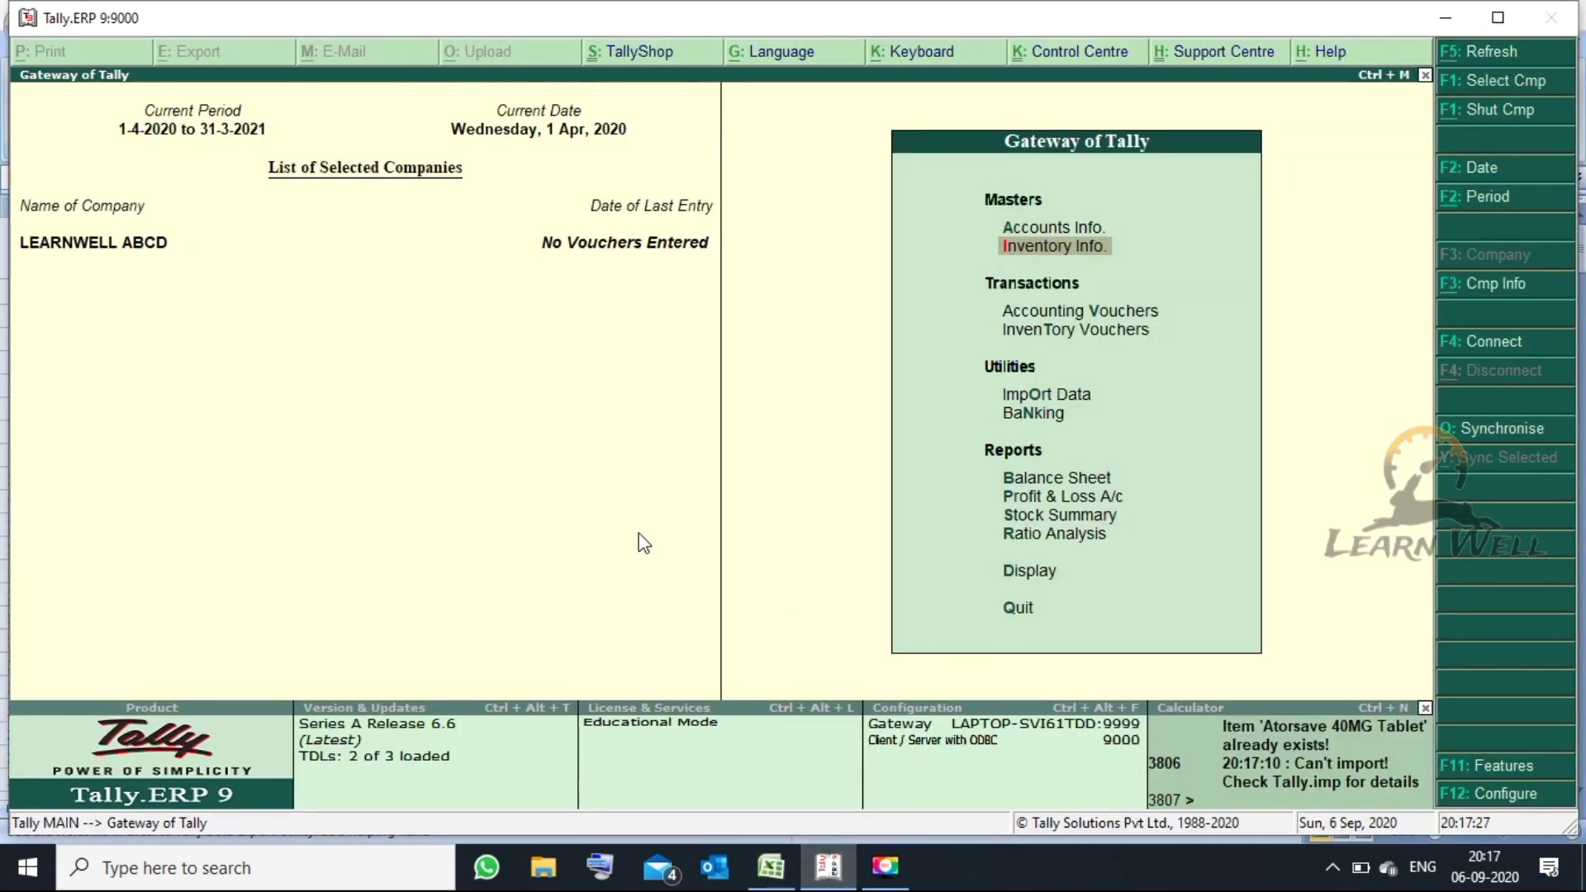
key(Escape)
key(Escape)
key(a)
key(l)
key(a)
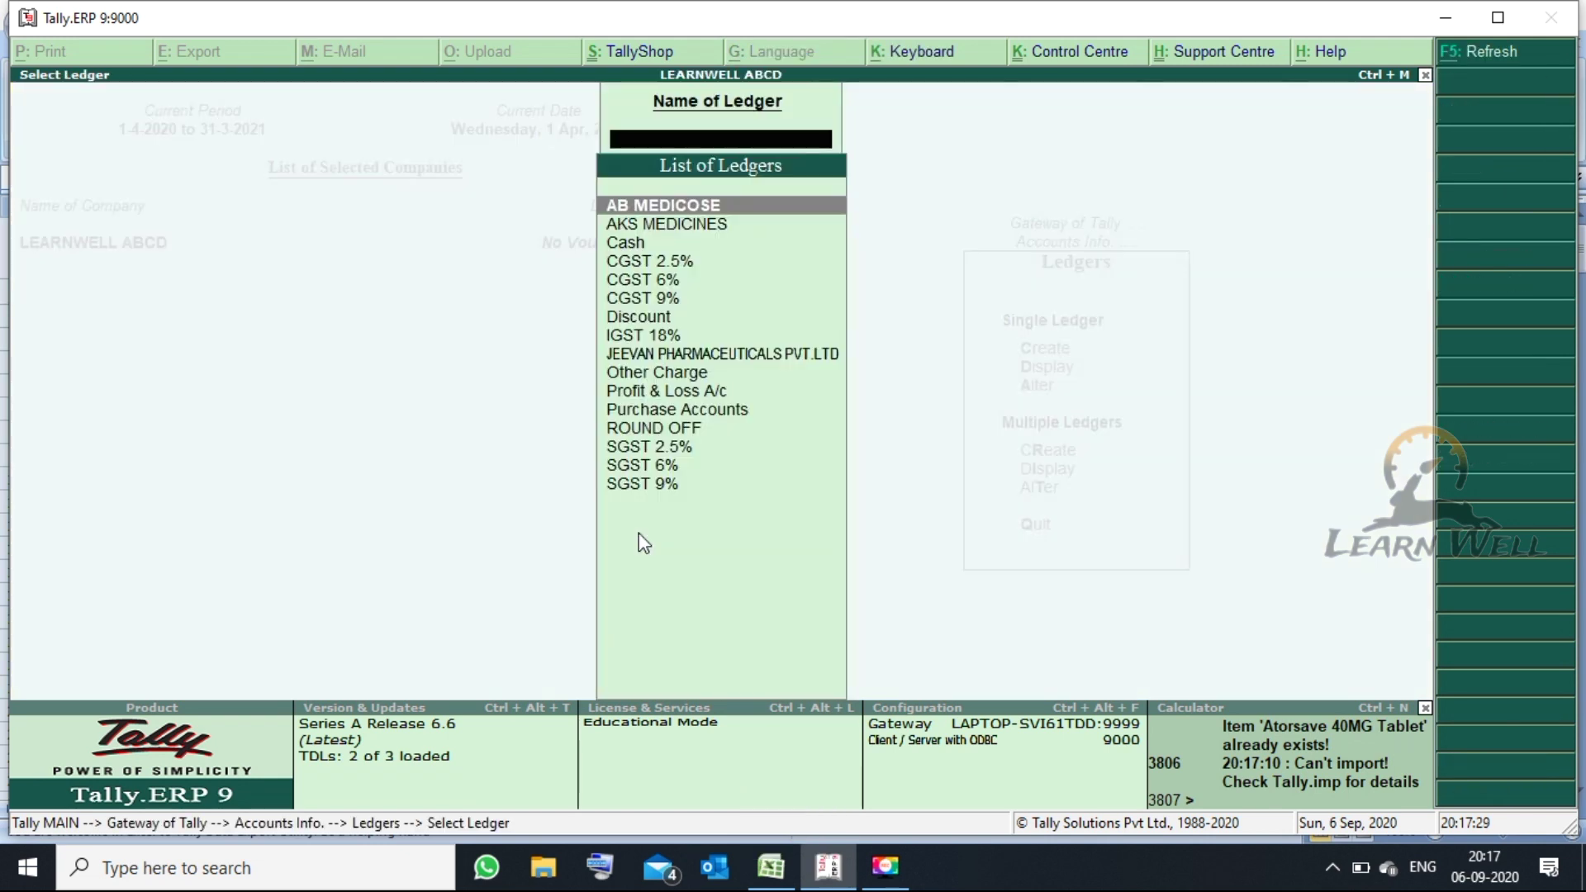
key(Escape)
key(Escape)
key(Escape)
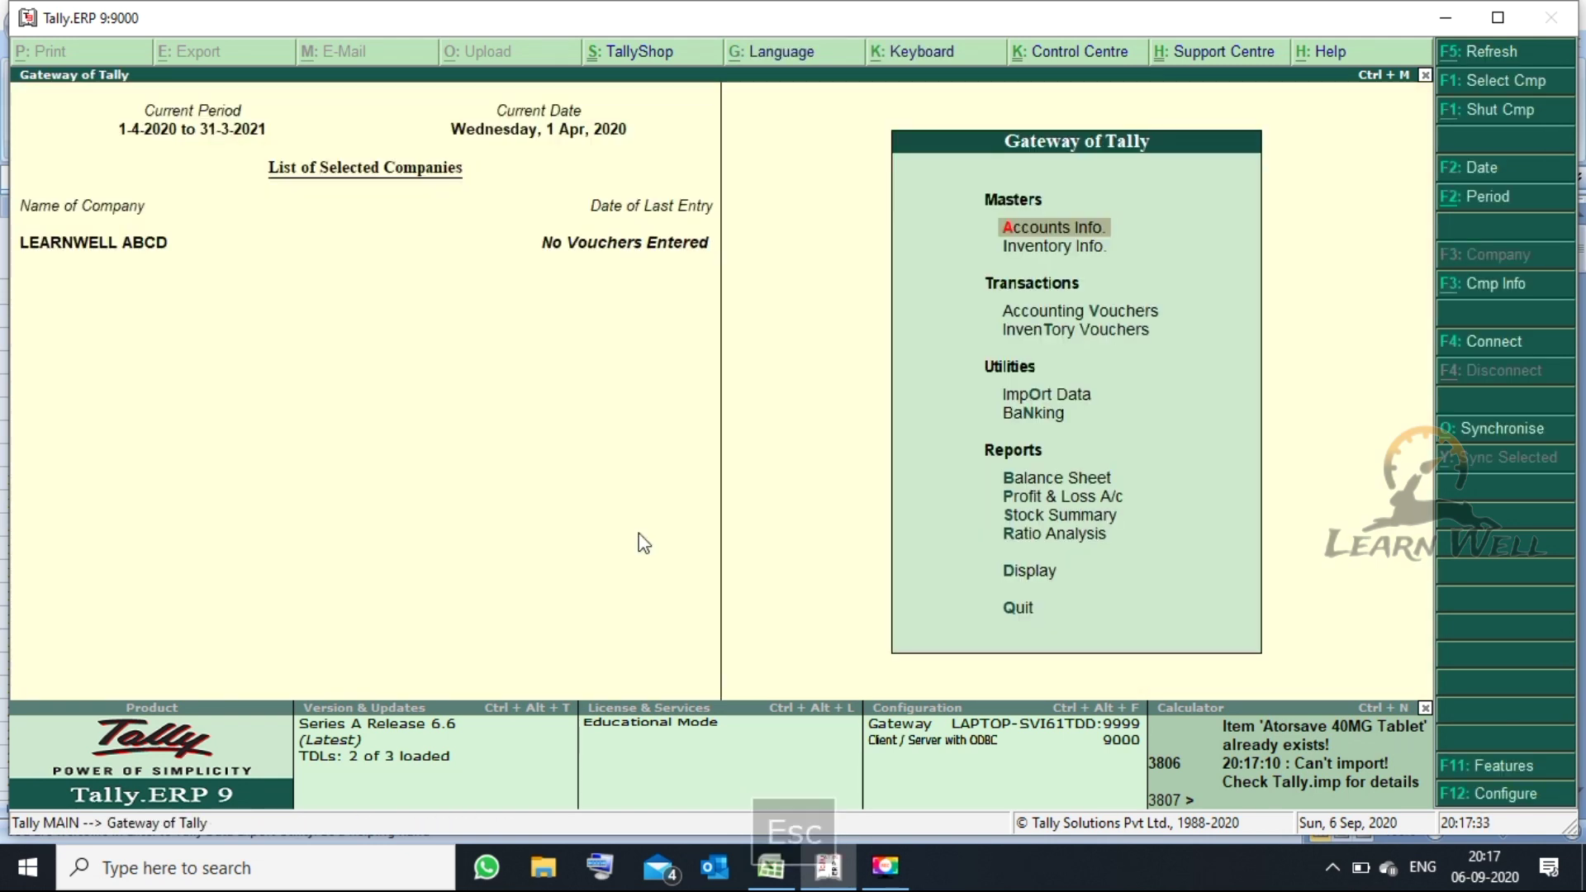
key(i)
key(a)
key(Escape)
key(Escape)
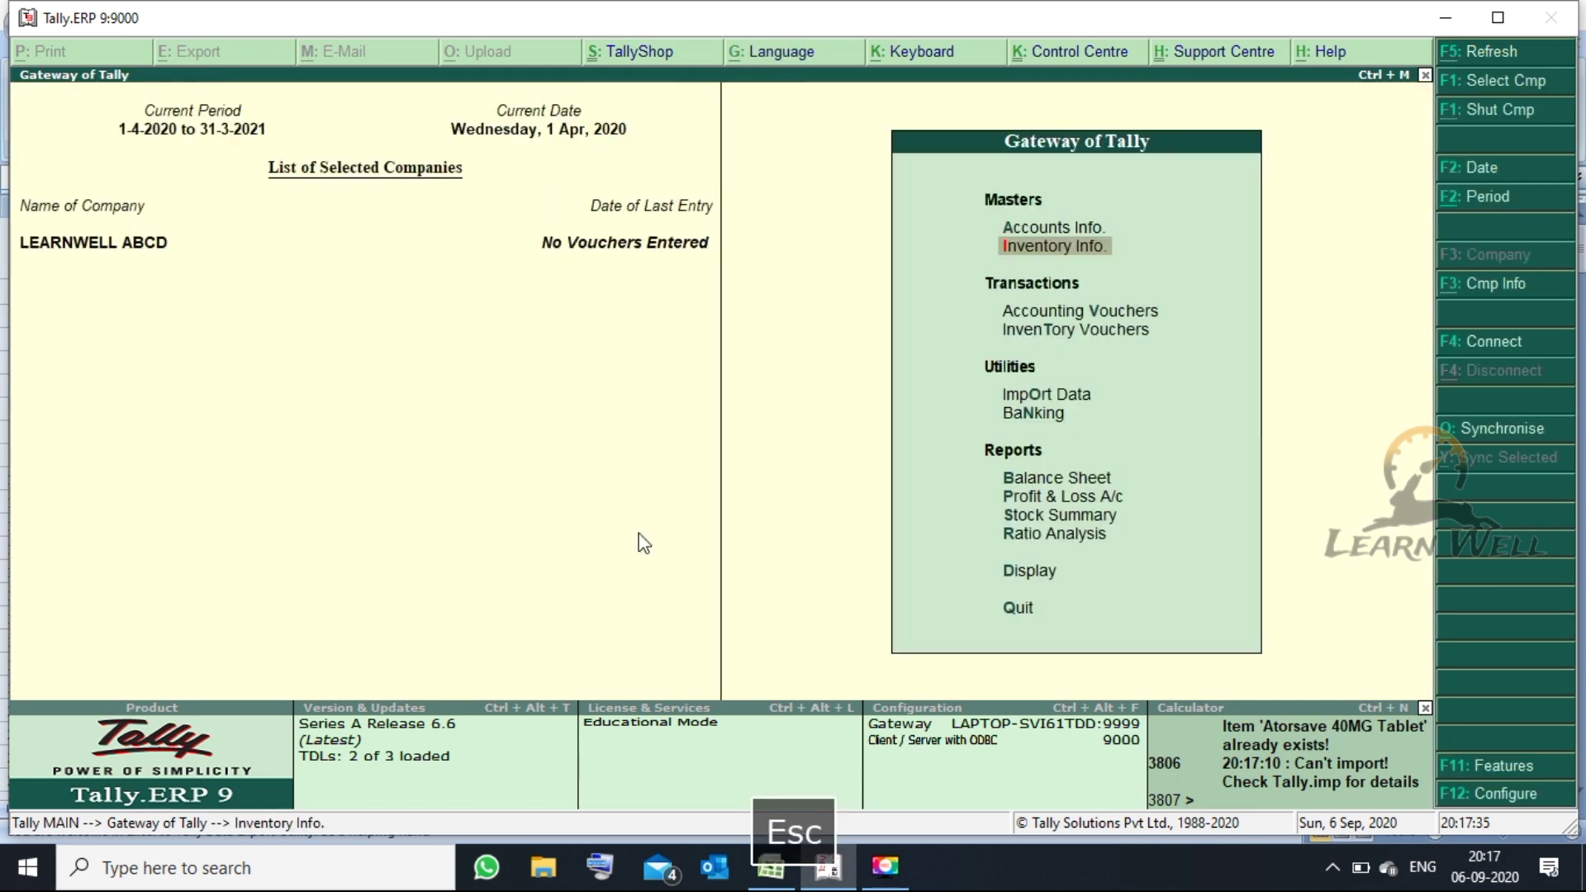
key(i)
key(i)
key(a)
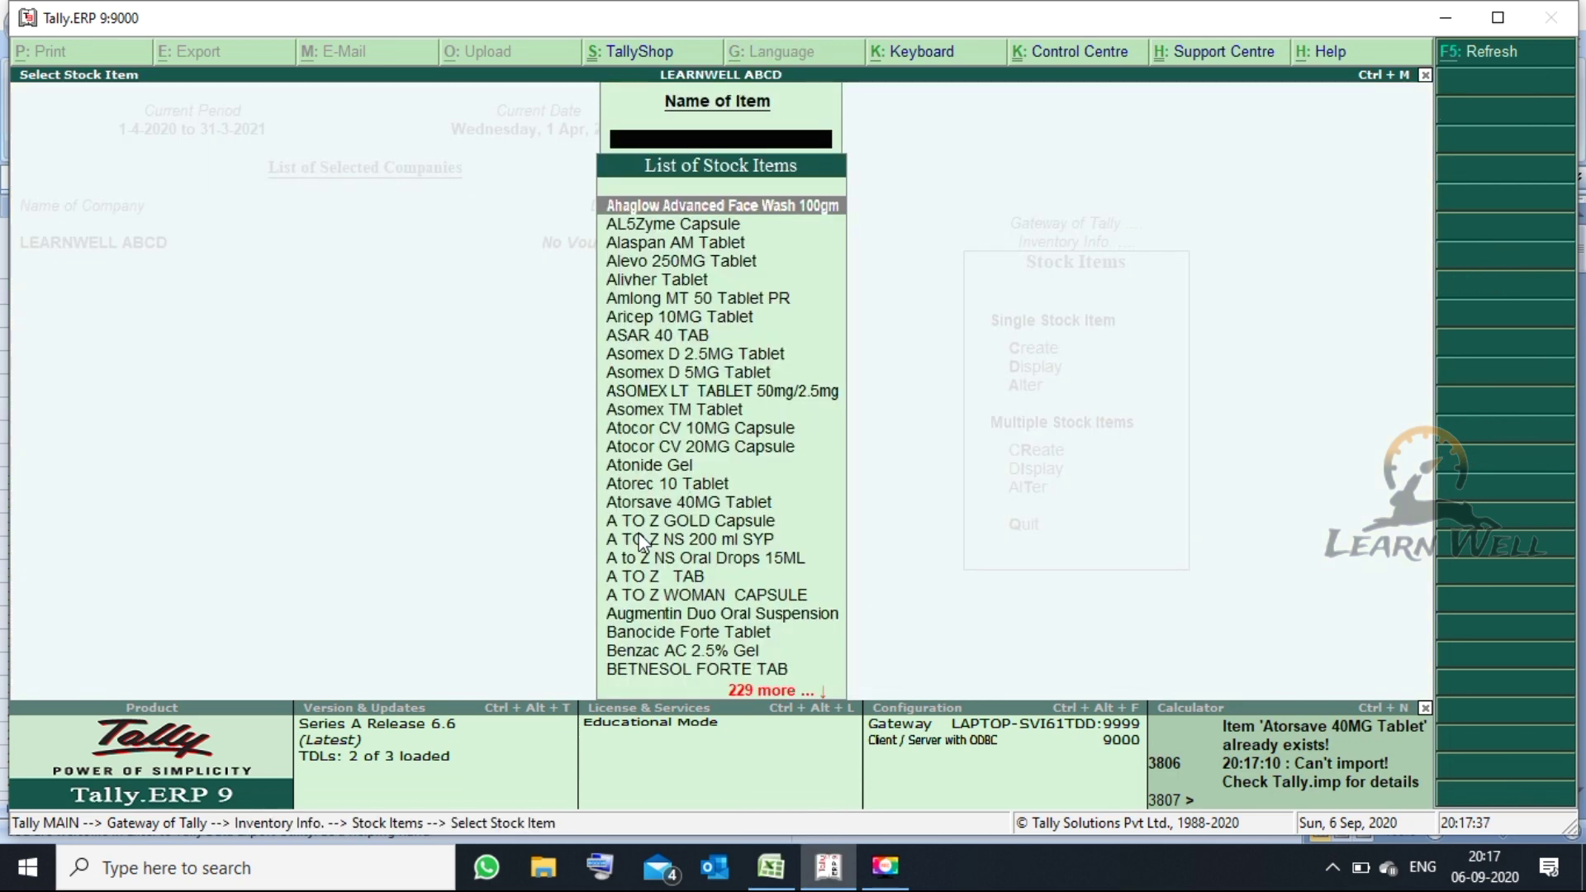
key(Escape)
key(Escape)
key(Escape)
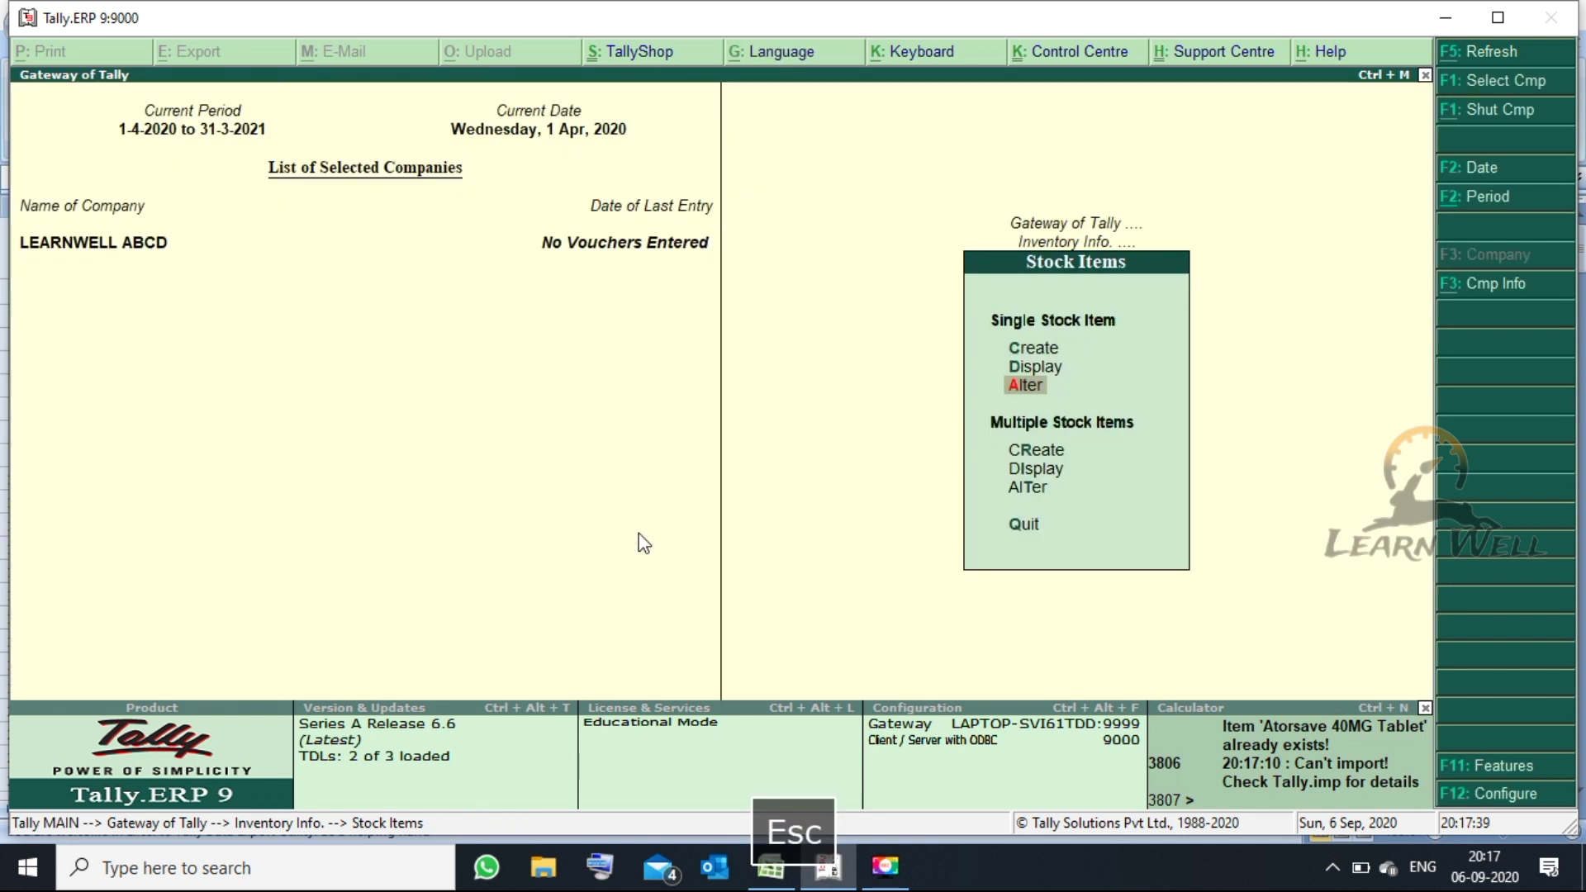
- View the units of measure (only Strips), then bring the Excel2Tally workbook back
key(i)
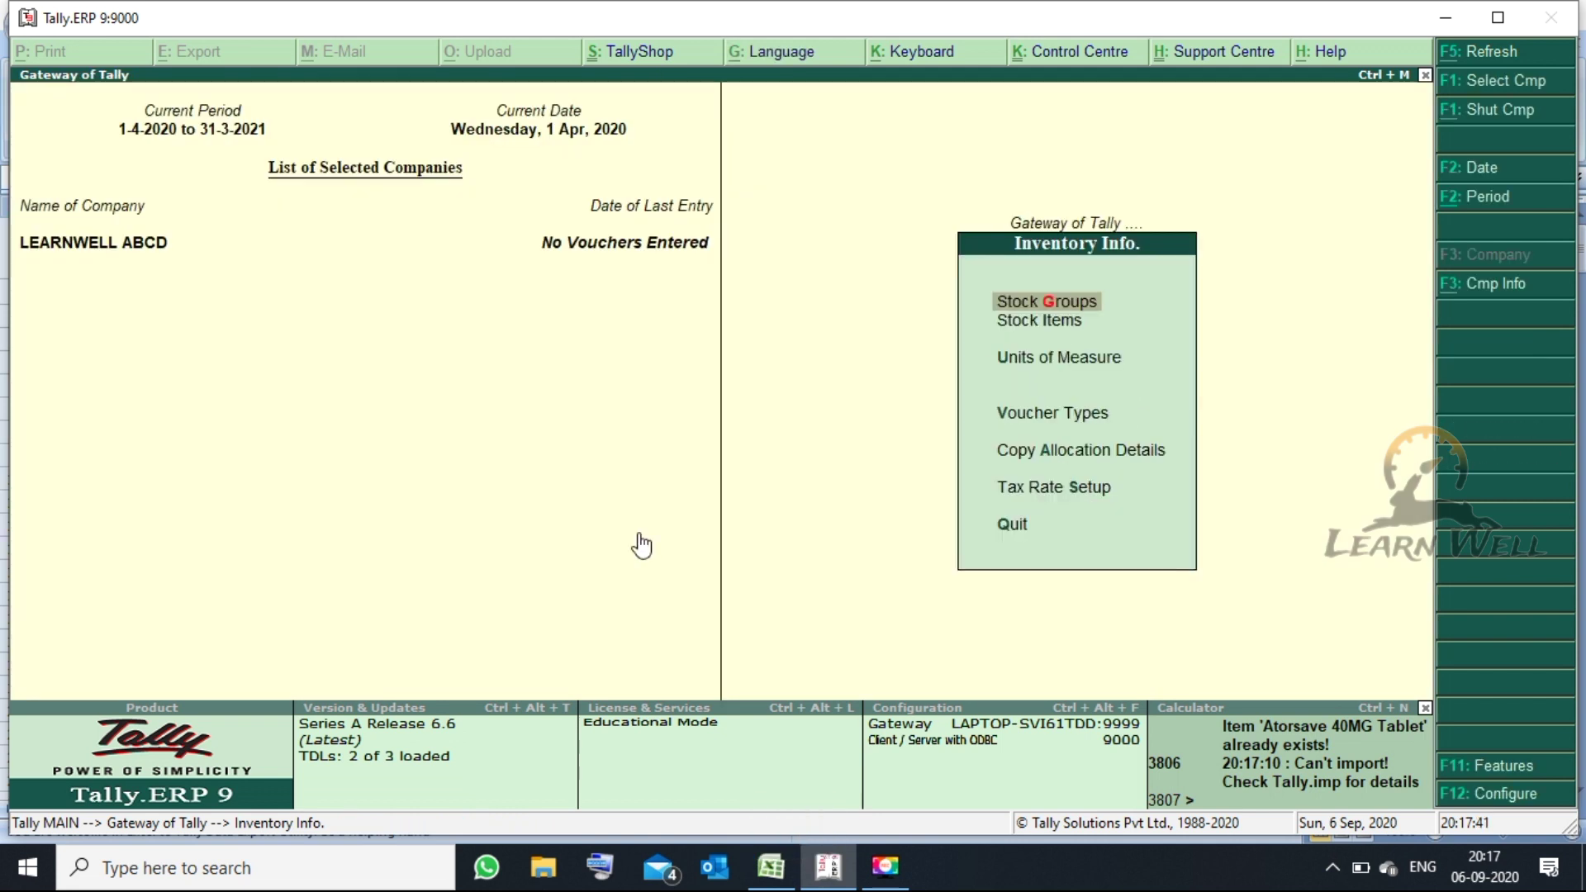
key(Down)
key(Down)
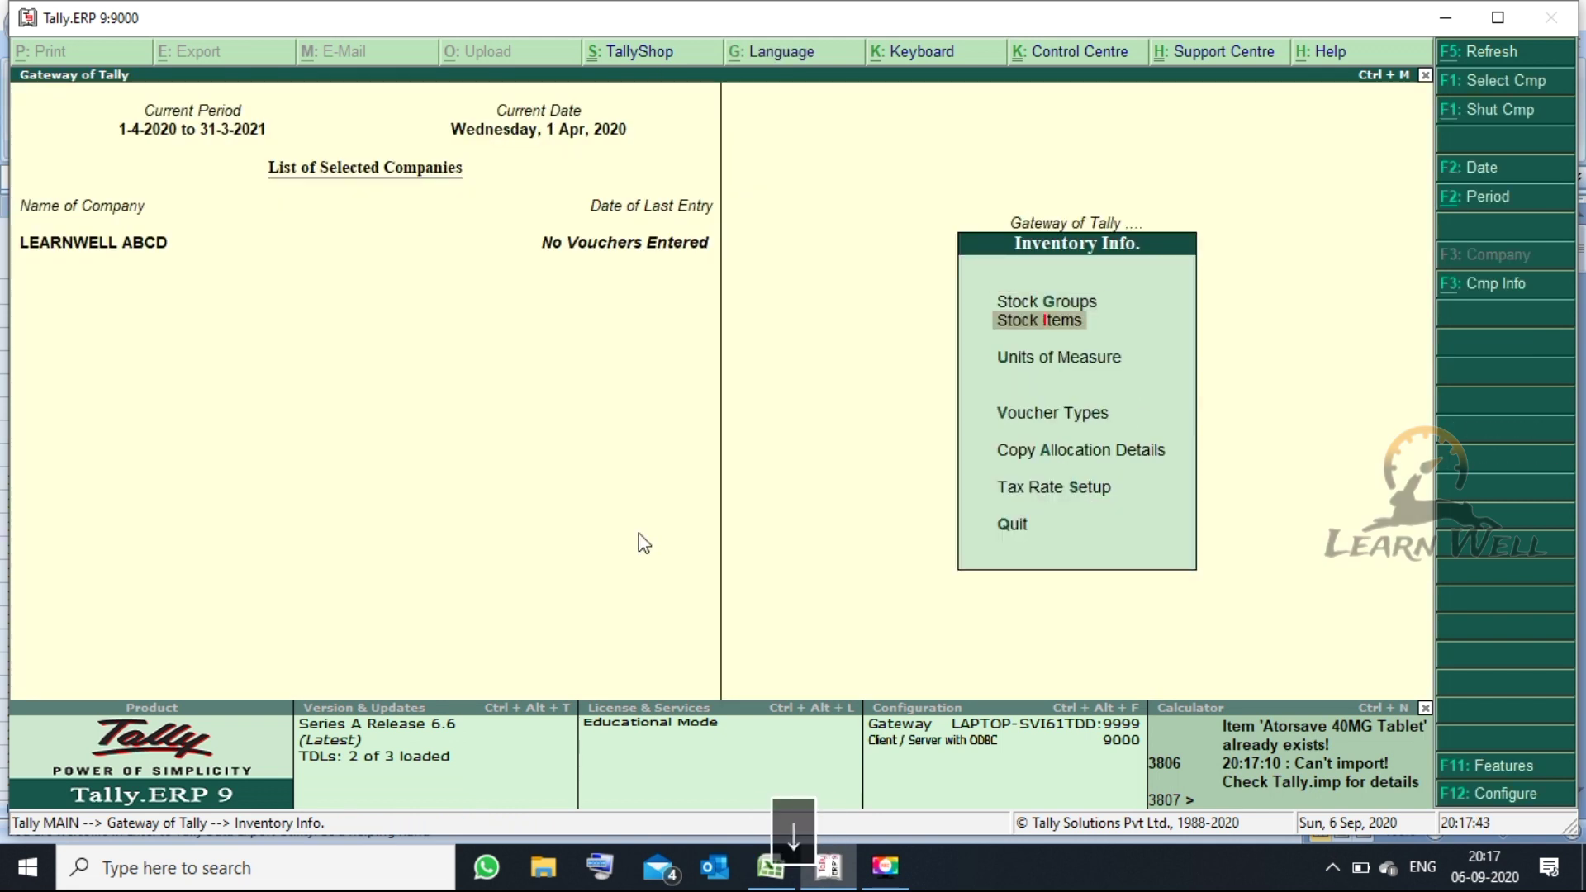
key(Return)
key(a)
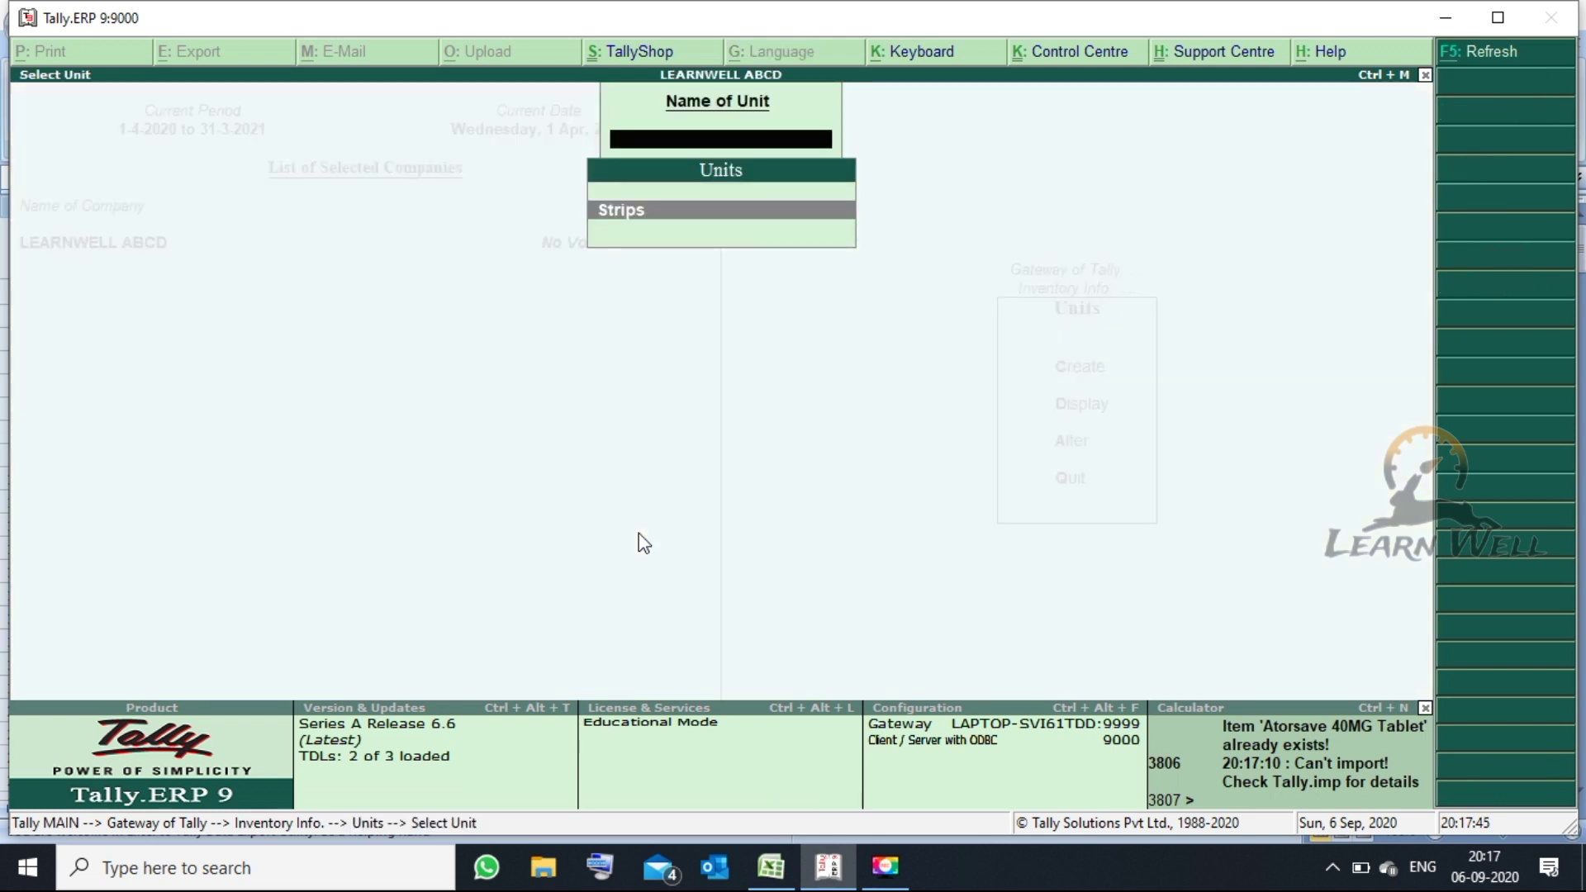
key(Escape)
key(Escape)
key(Escape)
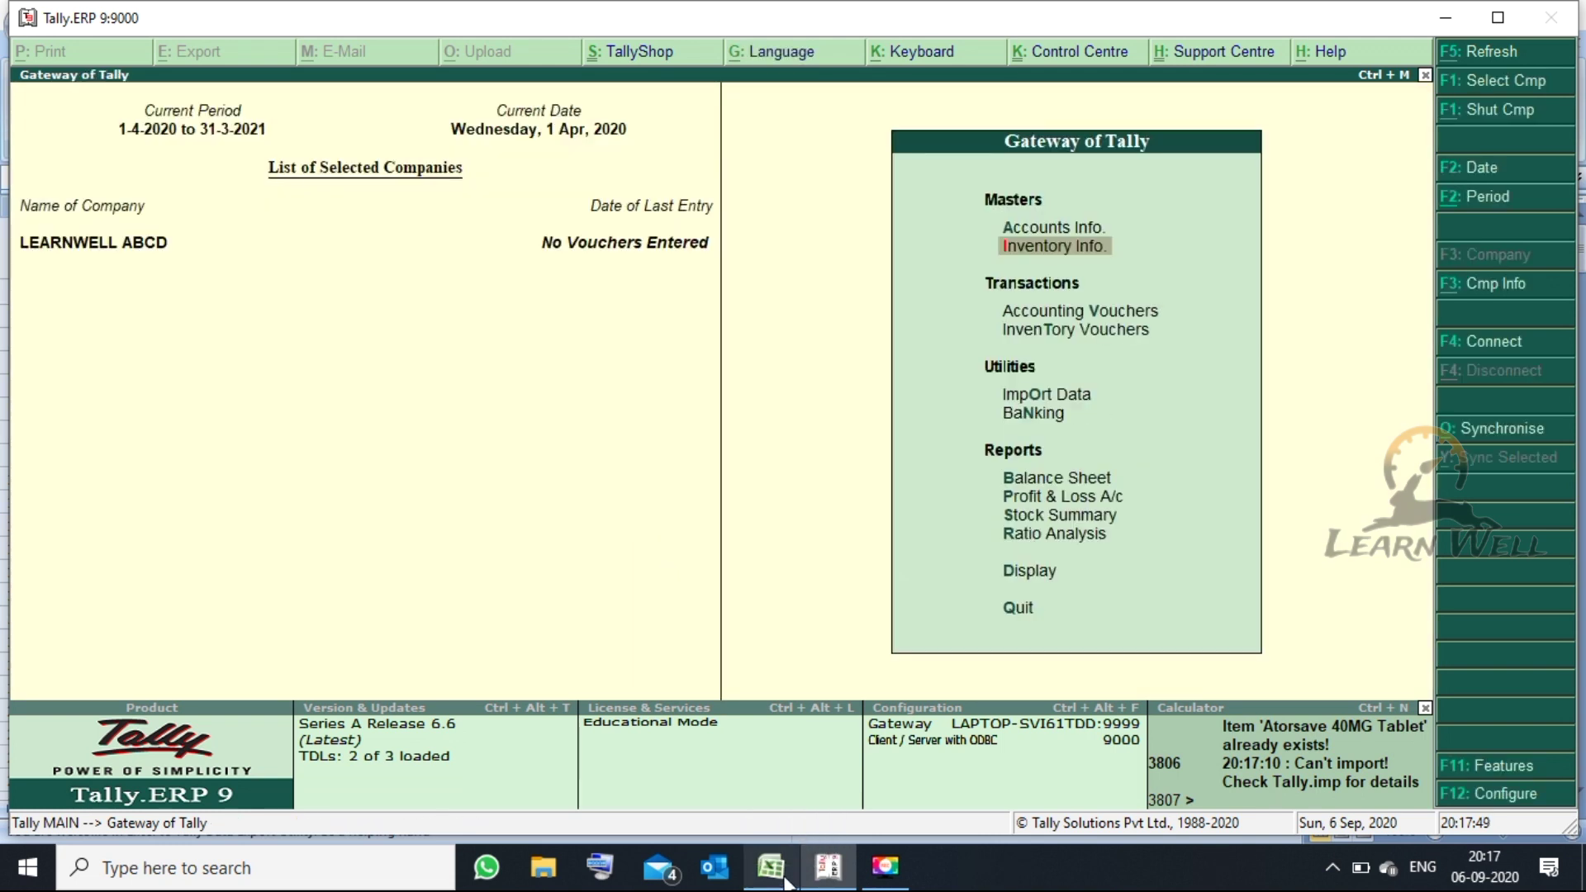
mouse_move(776, 872)
click(775, 808)
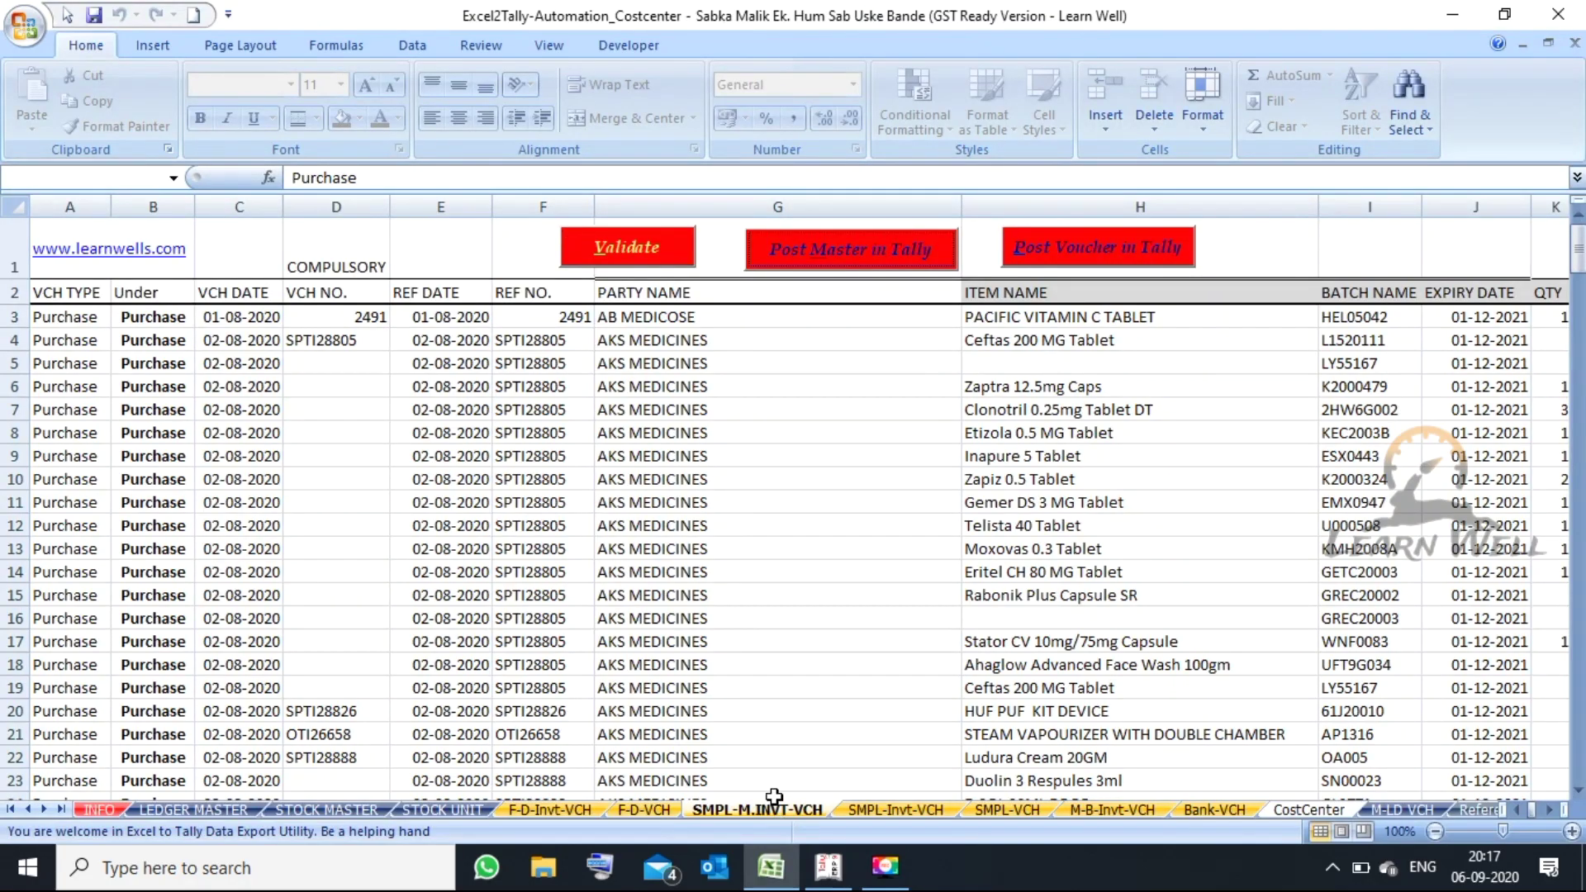
- Post the SMPL-M.INVT-VCH purchase vouchers to Tally, acknowledge Process Completed, and switch to Tally
click(1095, 409)
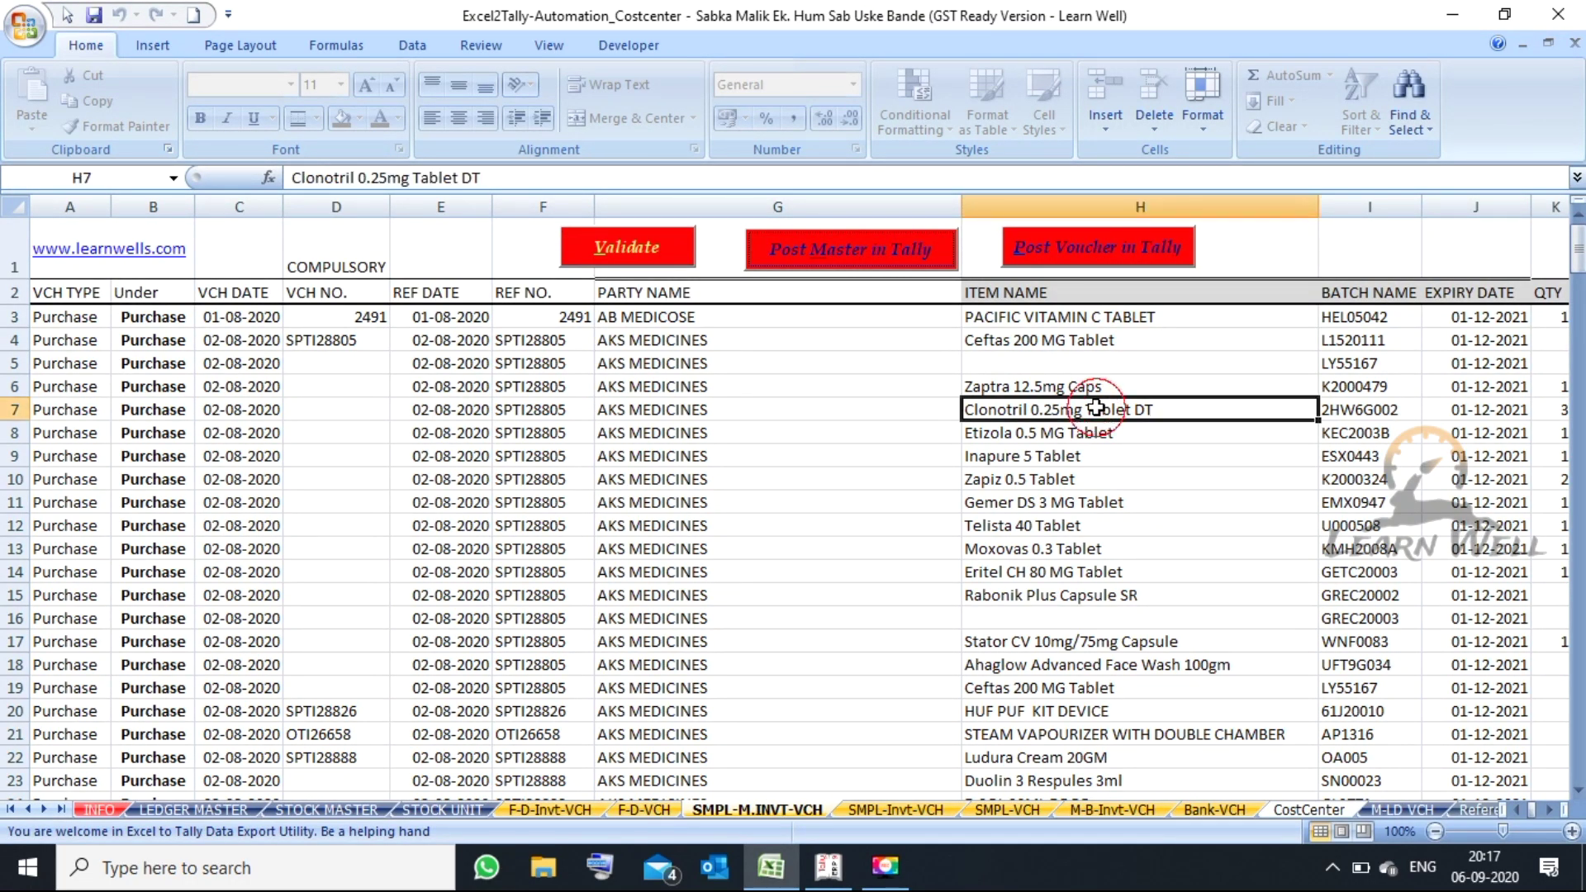
click(1079, 260)
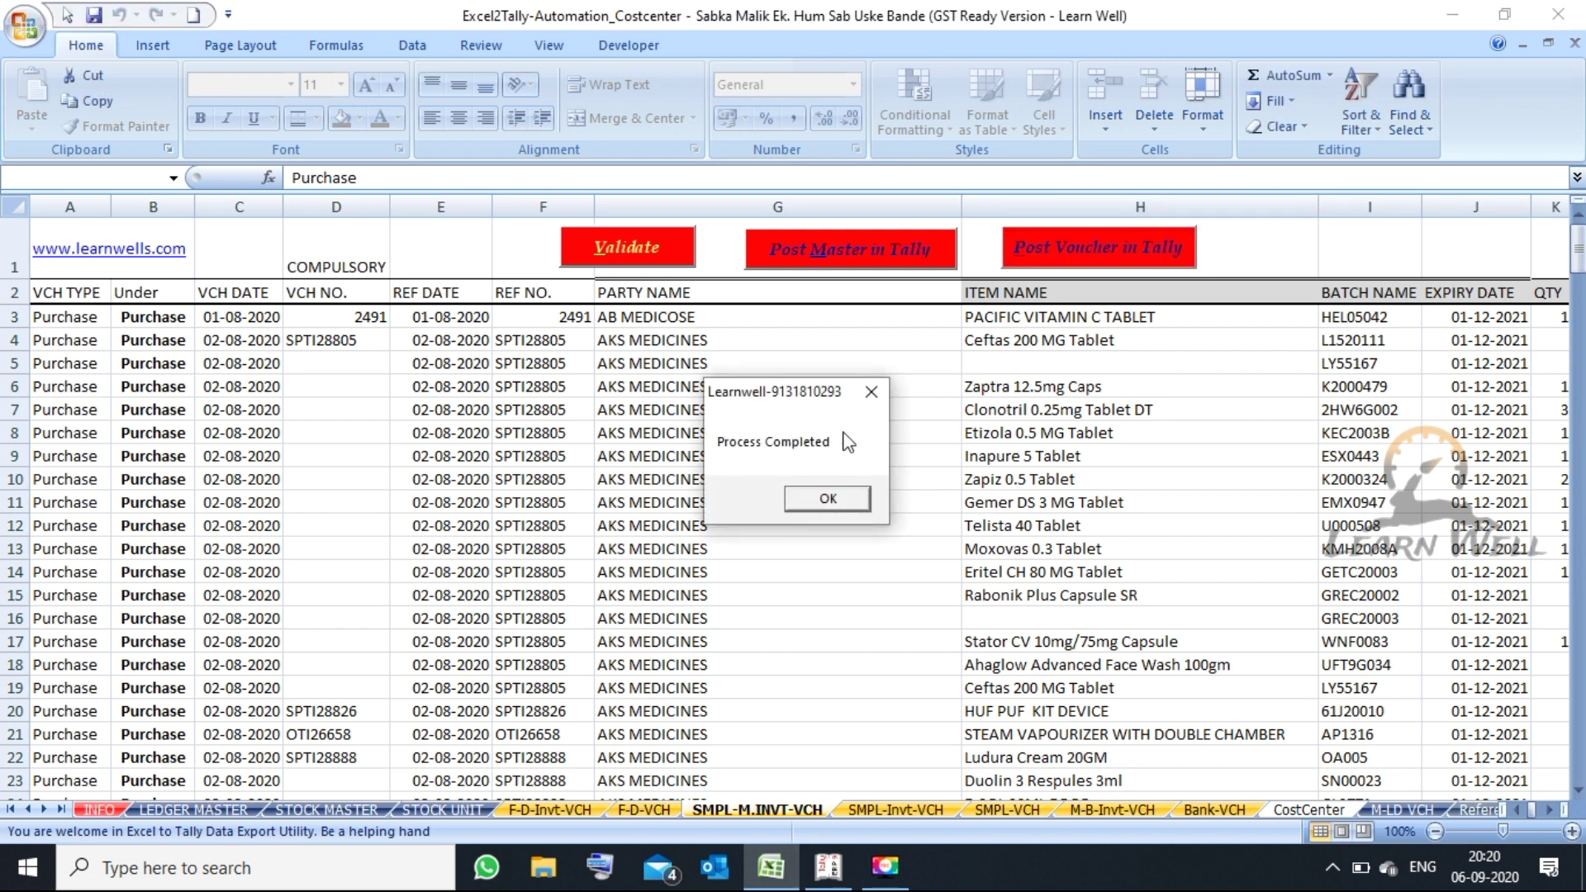
click(828, 498)
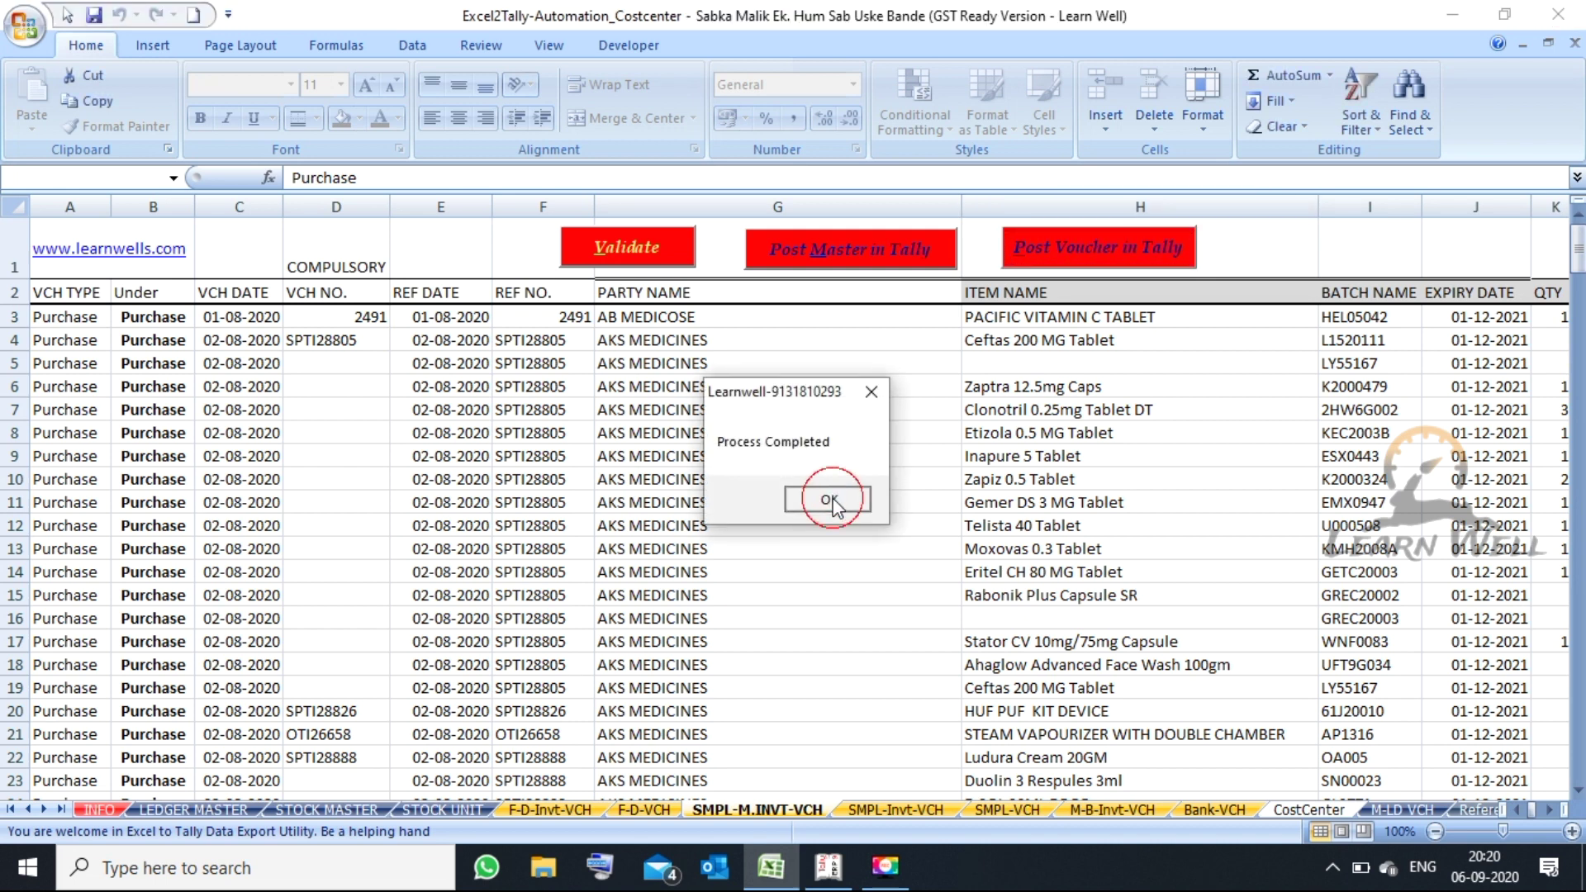
click(847, 867)
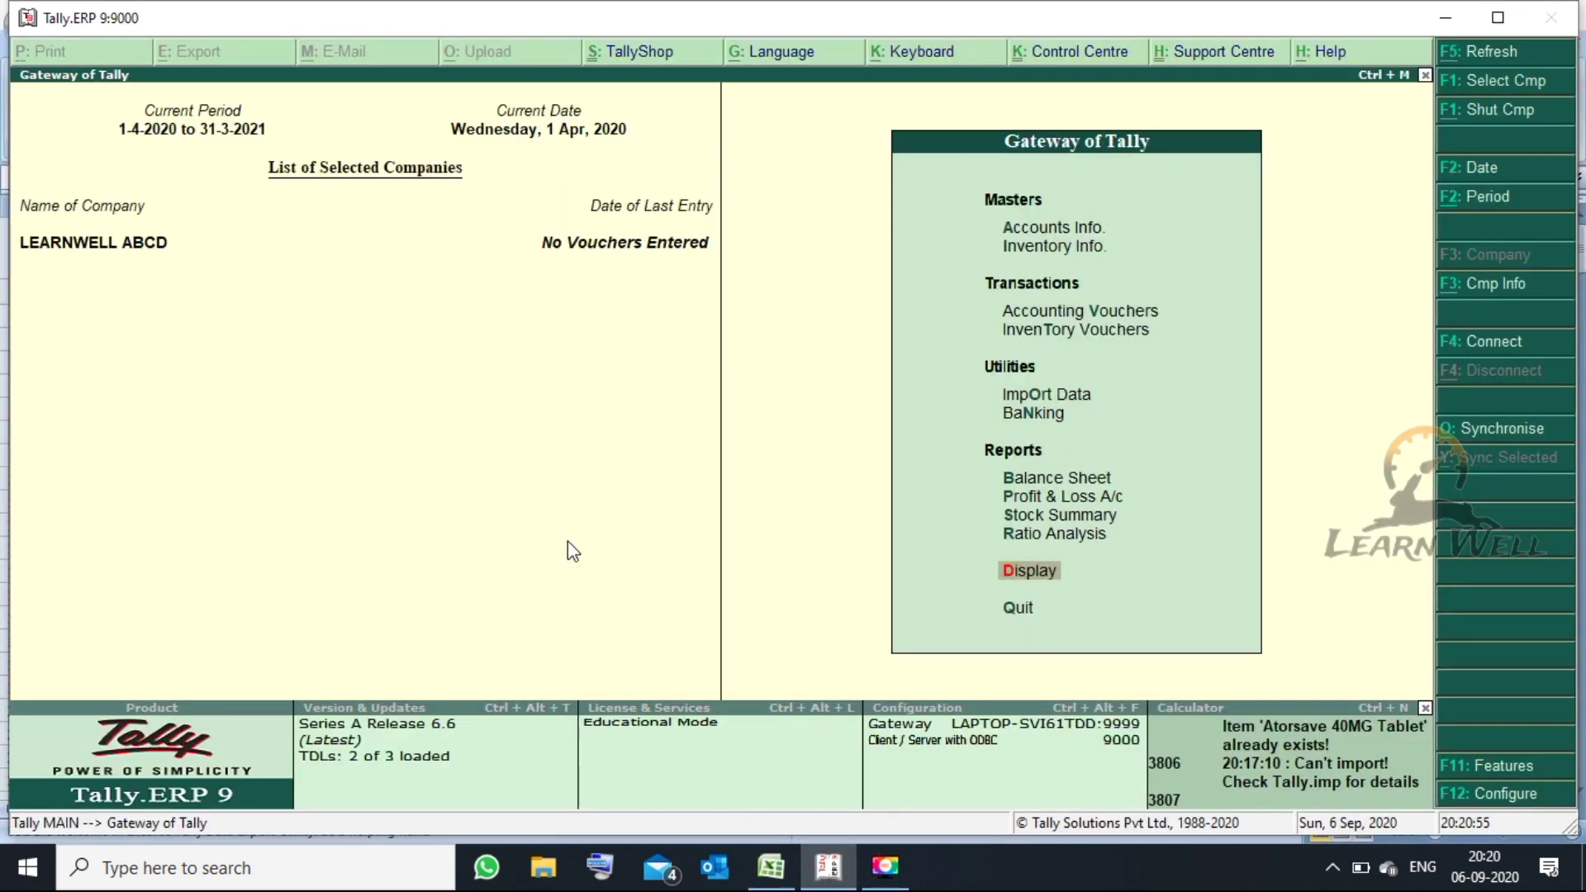
- Show the Day Book for 1–2 Aug 2020 and open Purchase voucher No. 5 from AKS MEDICINES
key(Escape)
key(Escape)
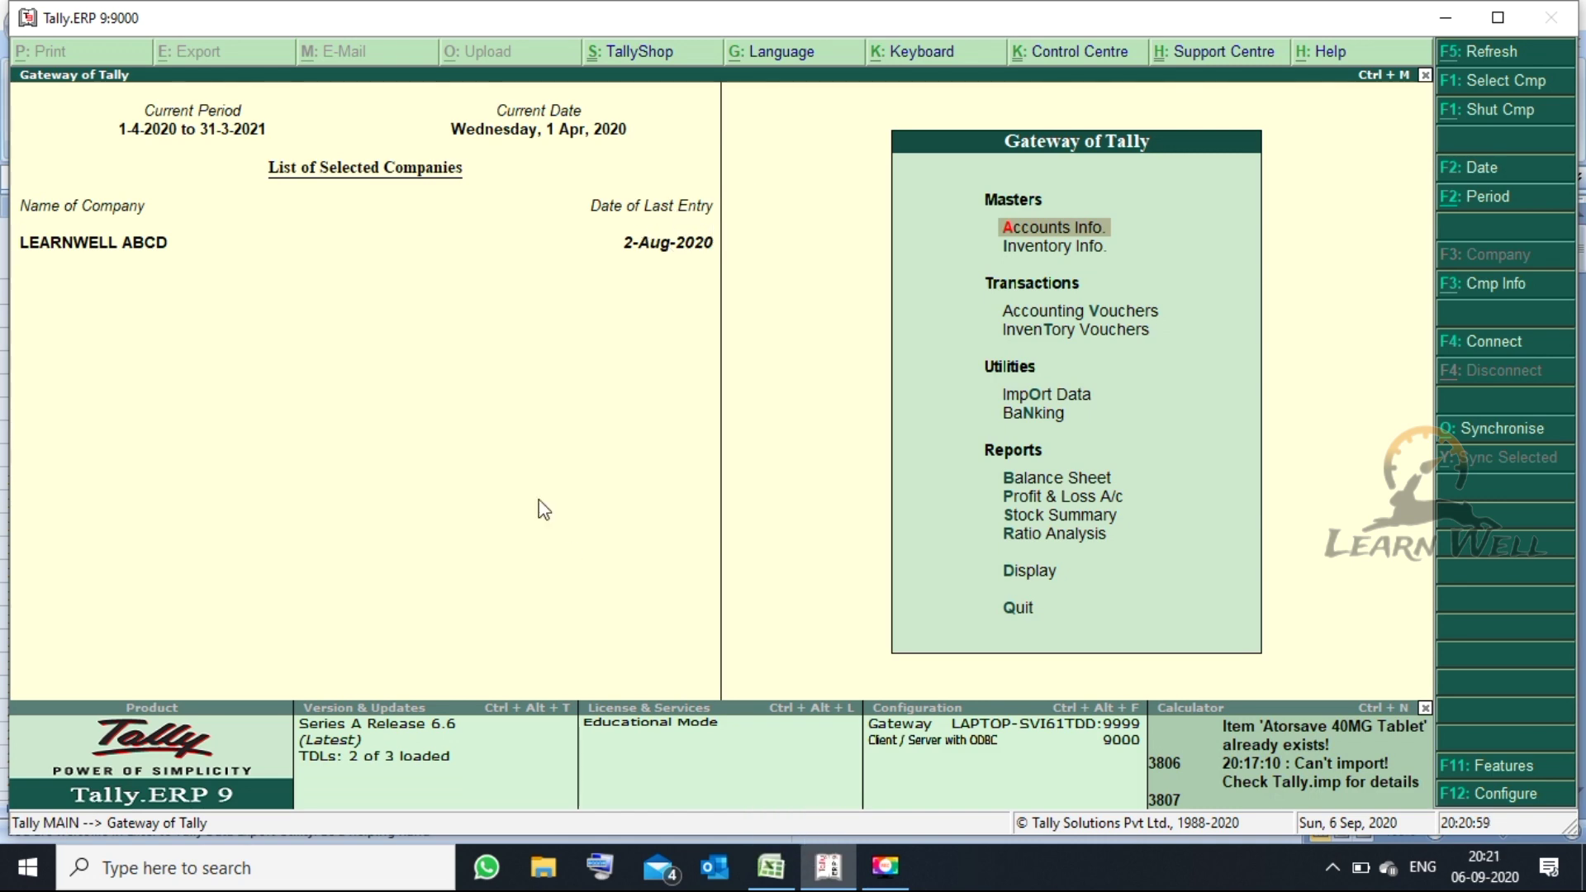
key(d)
key(y)
key(F2)
text(1-8)
key(Return)
key(alt+F2)
key(Return)
text(2.8)
key(Return)
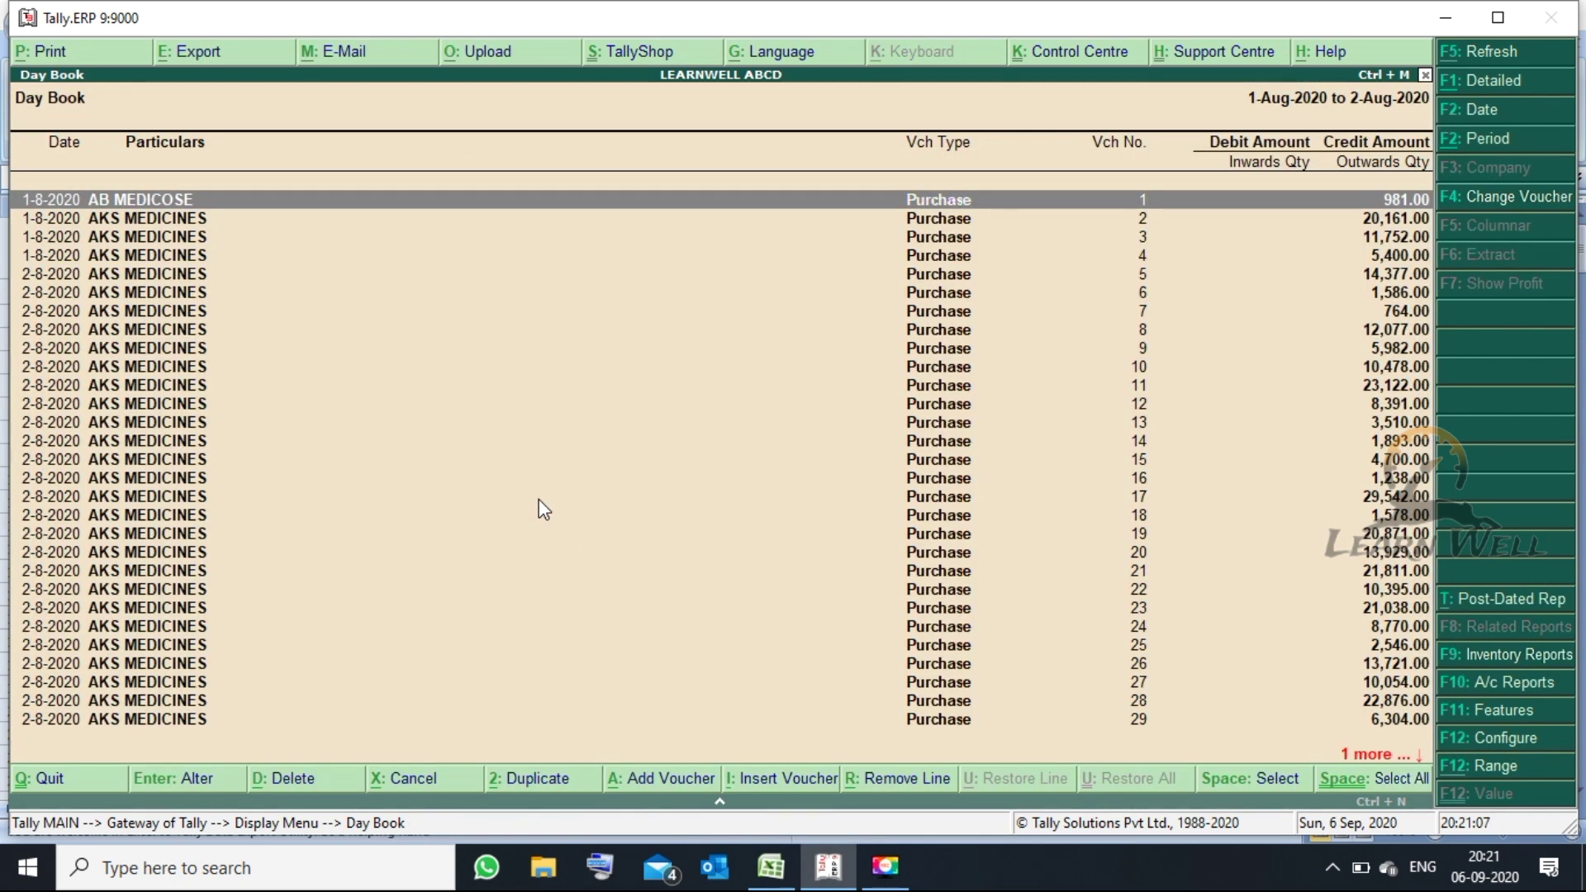
key(Down)
key(Down)
key(Down)
key(Down)
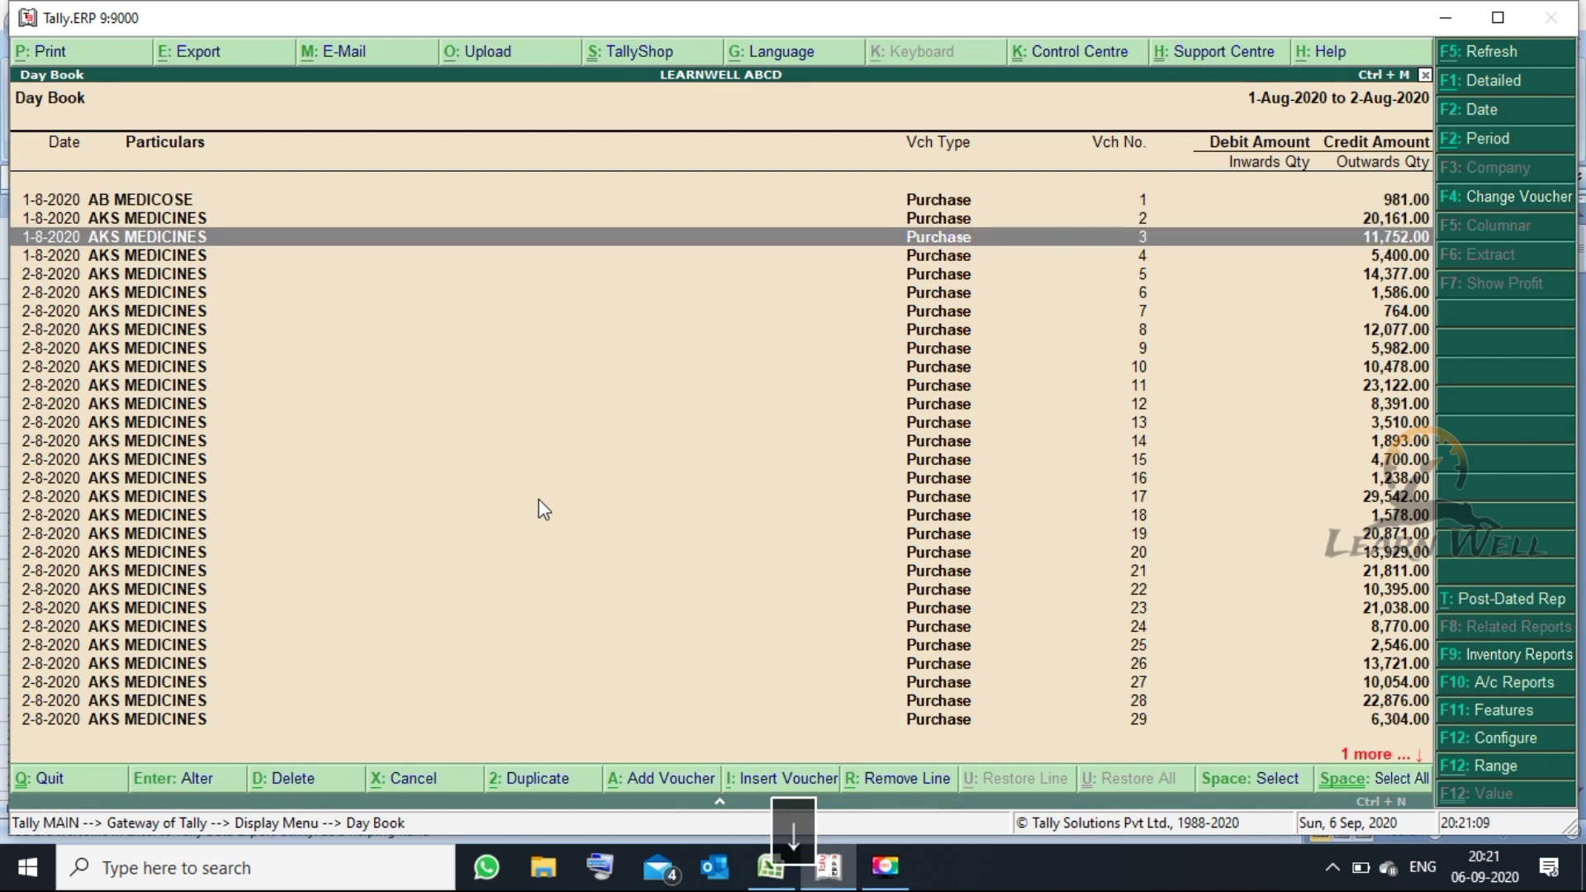
key(Return)
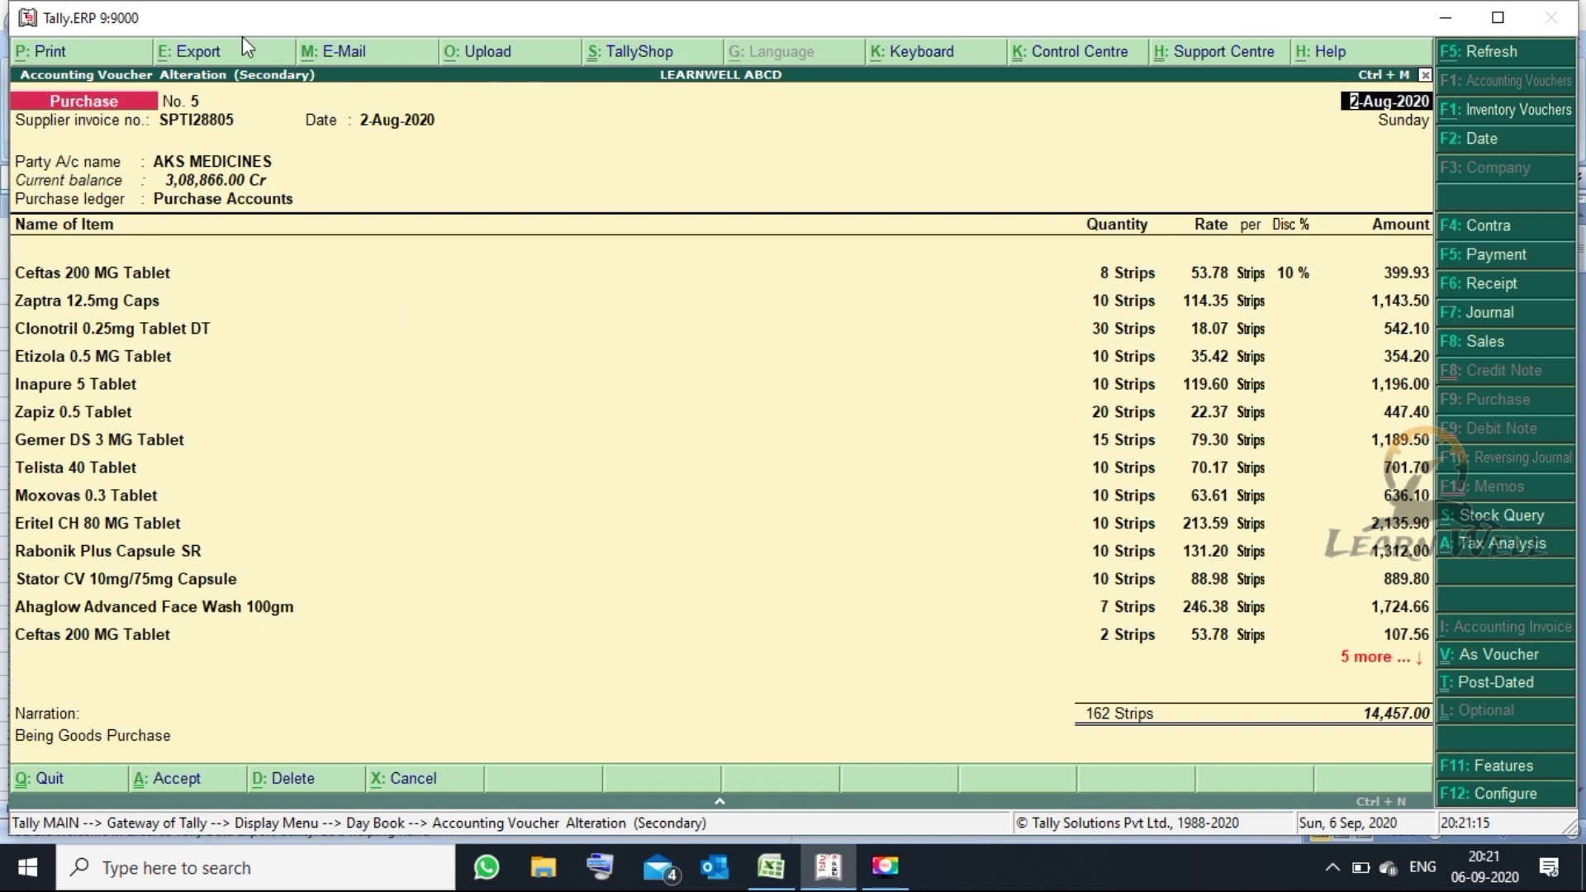
click(771, 865)
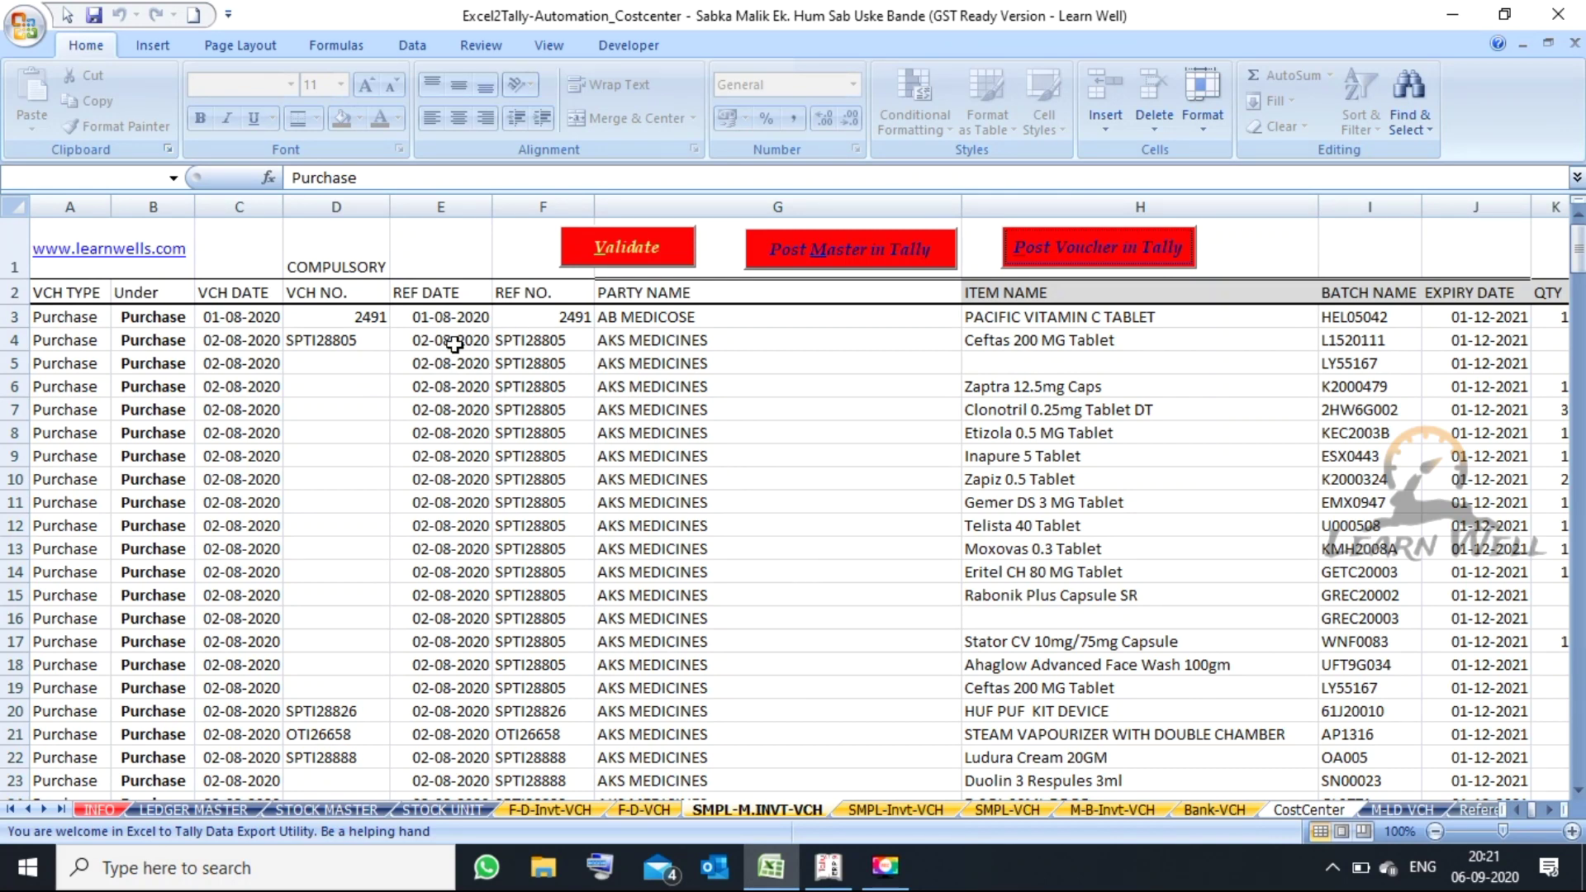
click(373, 346)
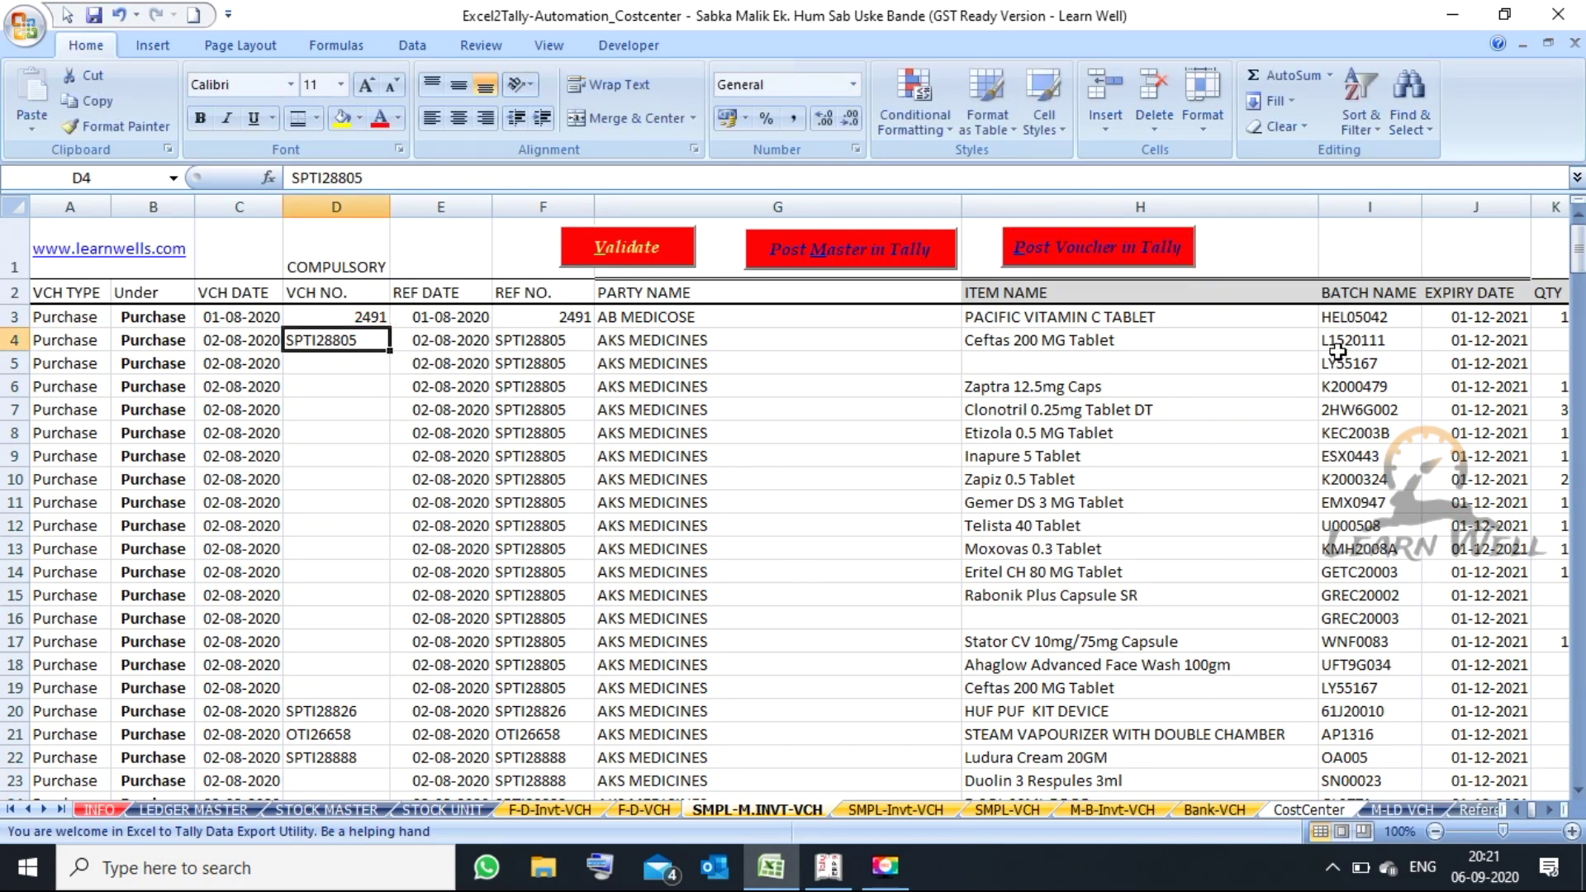
drag(1337, 345, 1338, 359)
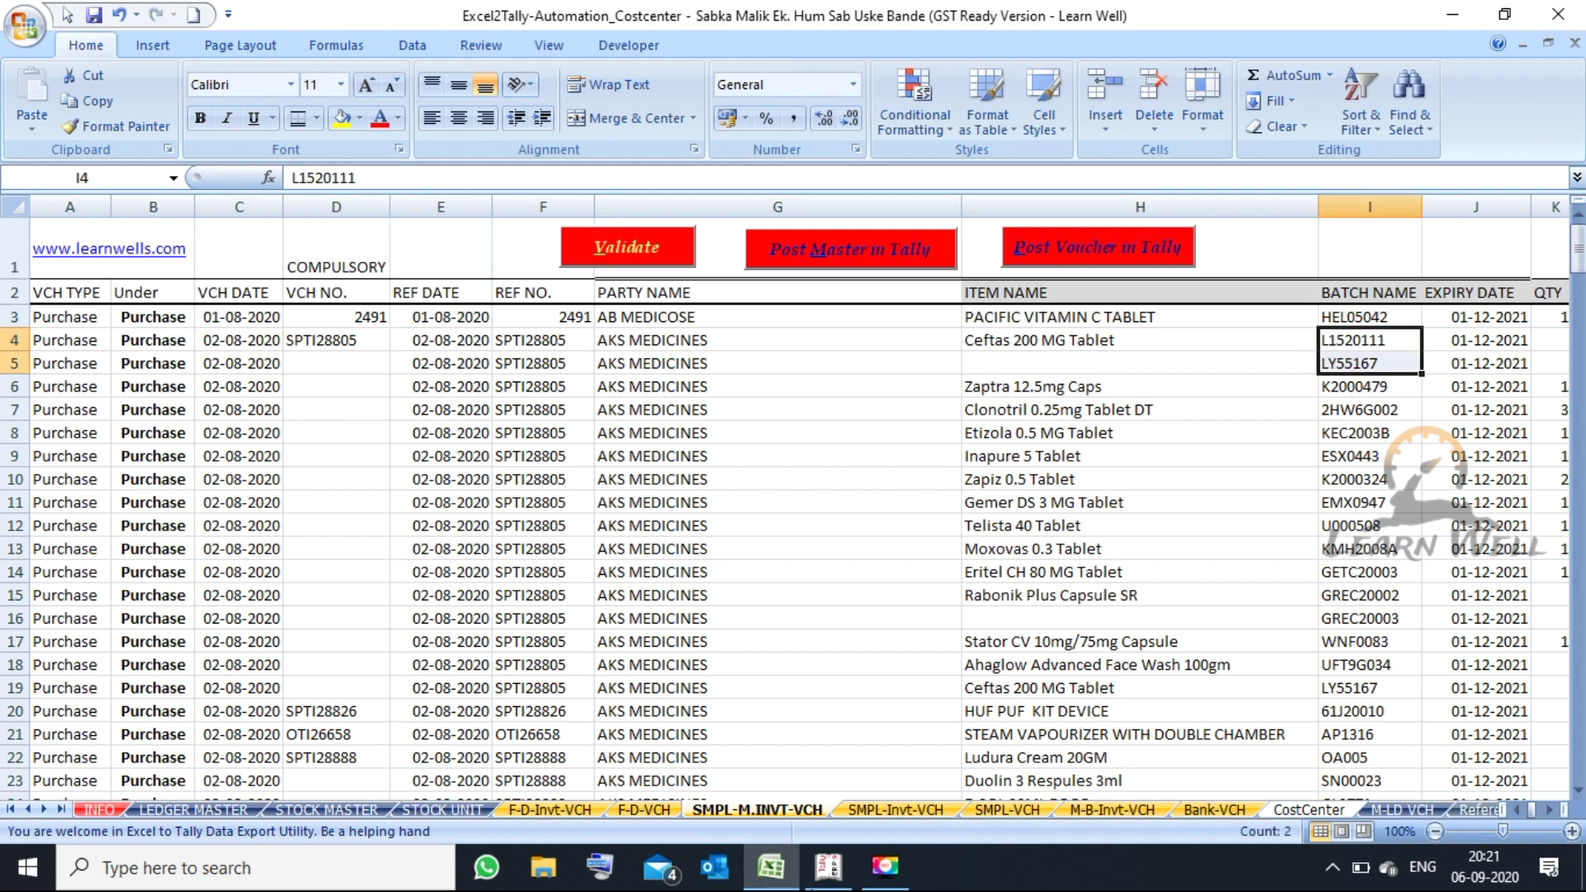
click(820, 877)
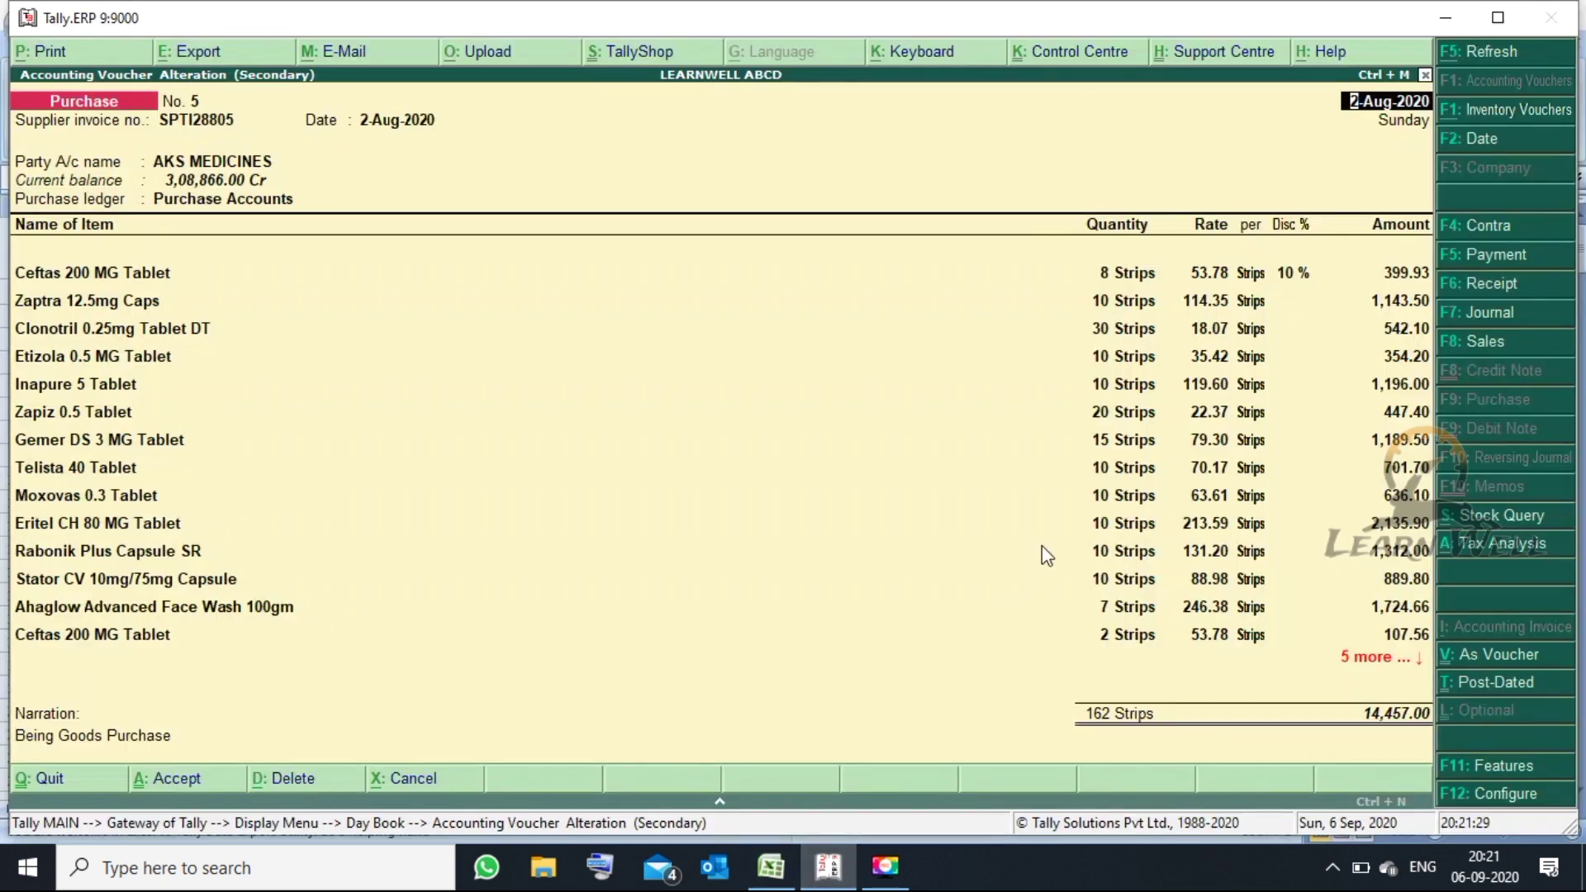
- Review voucher 5's party details and Ceftas 200 MG Tablet batch allocations, then quit without saving
key(Return)
key(Return)
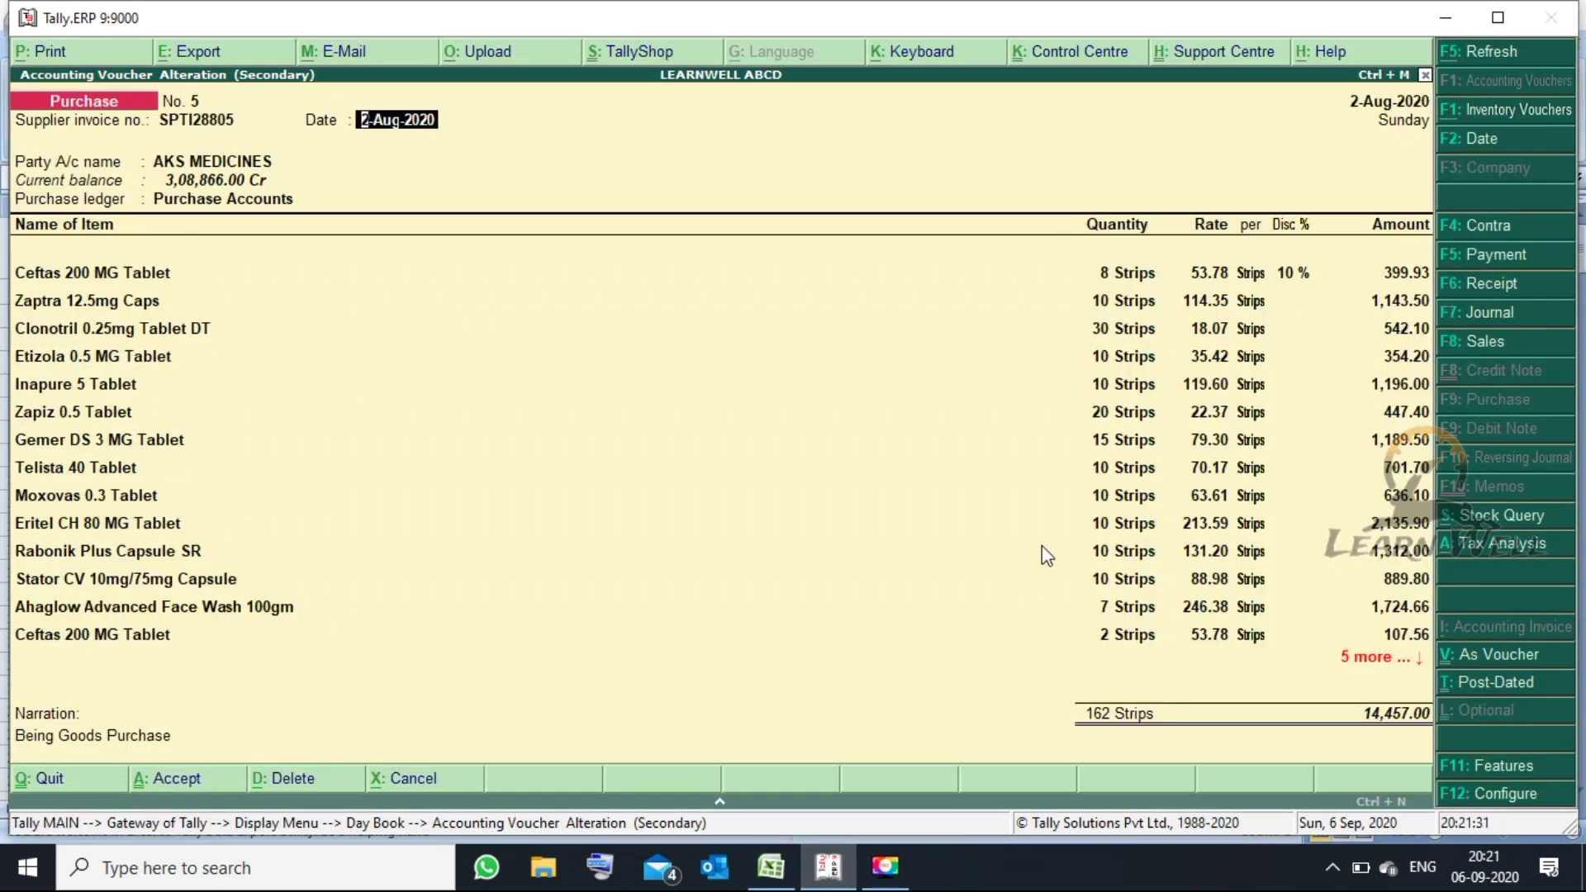
key(Return)
key(Return)
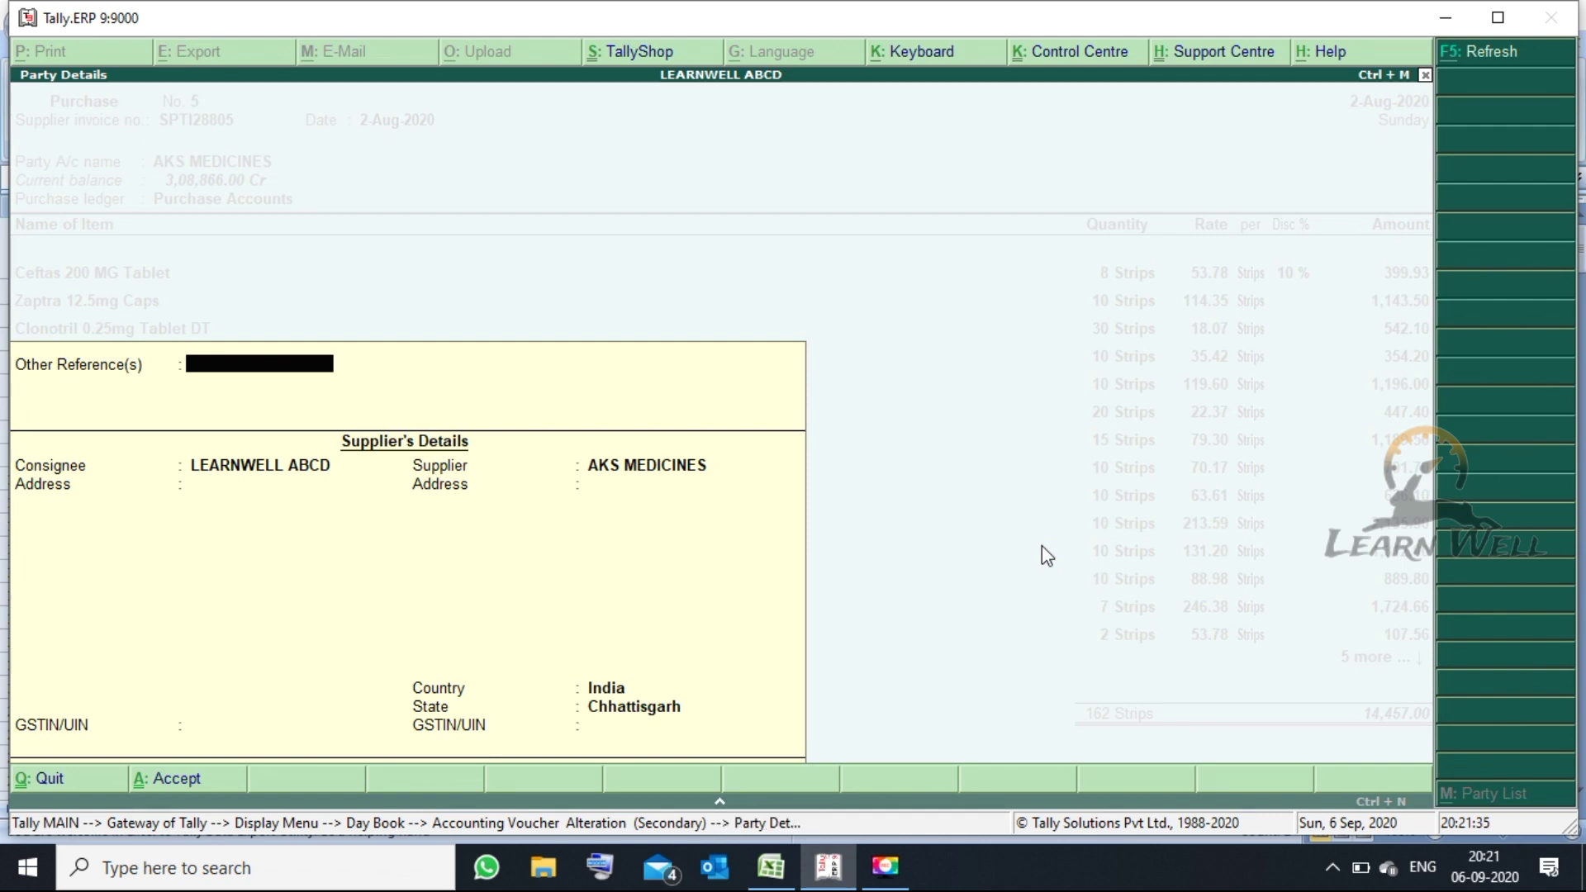
key(Return)
key(Return)
key(Return)
key(Return)
key(Return)
key(Return)
key(Return)
key(Return)
key(Return)
key(Return)
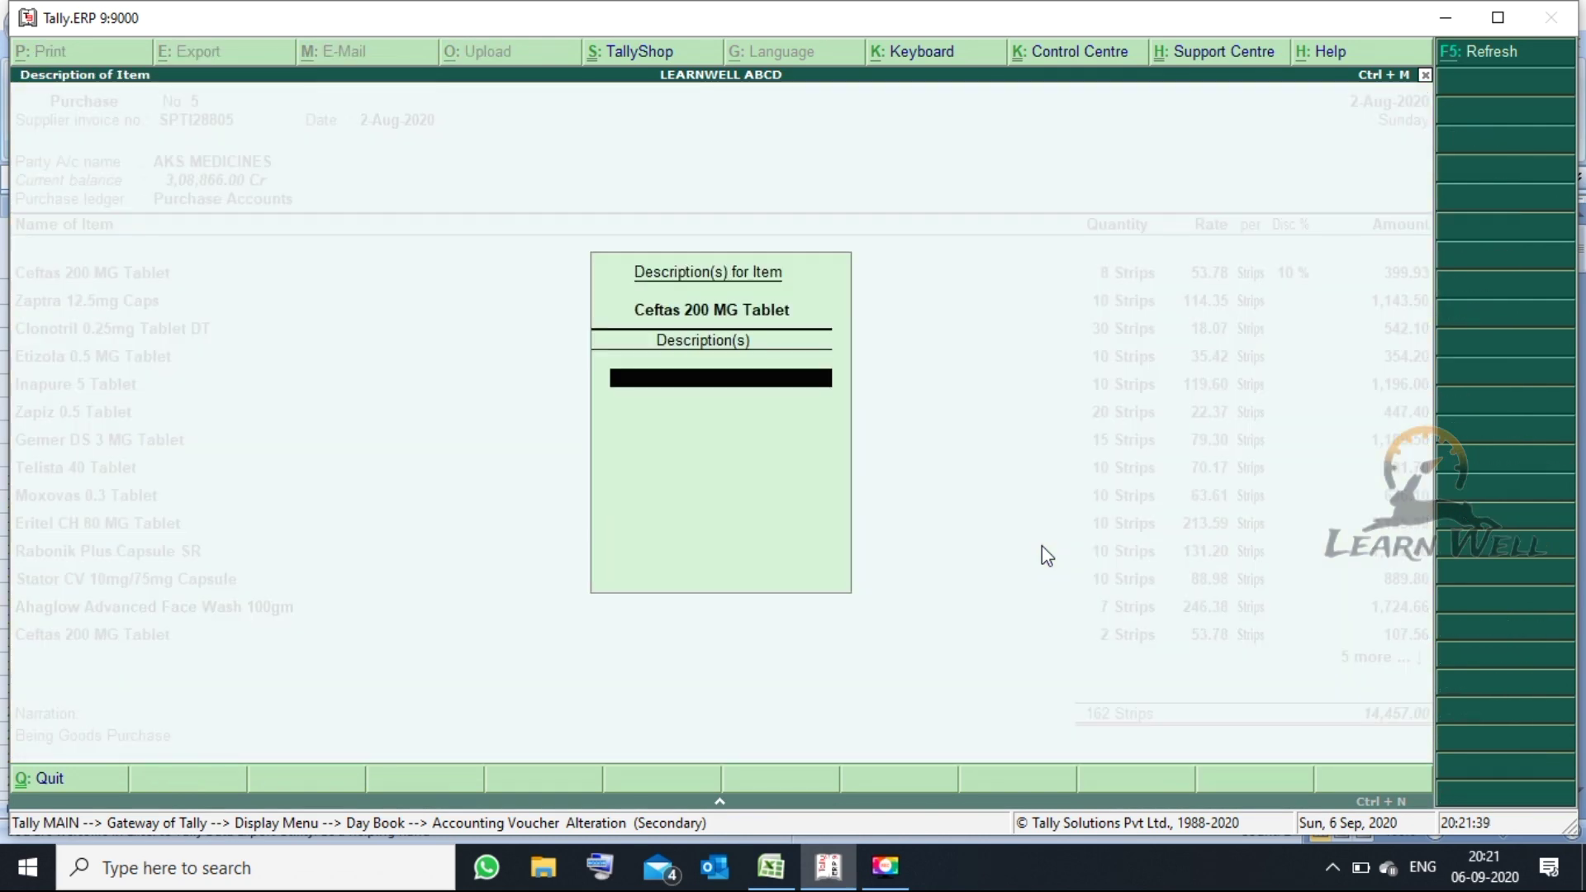
key(Return)
key(Return)
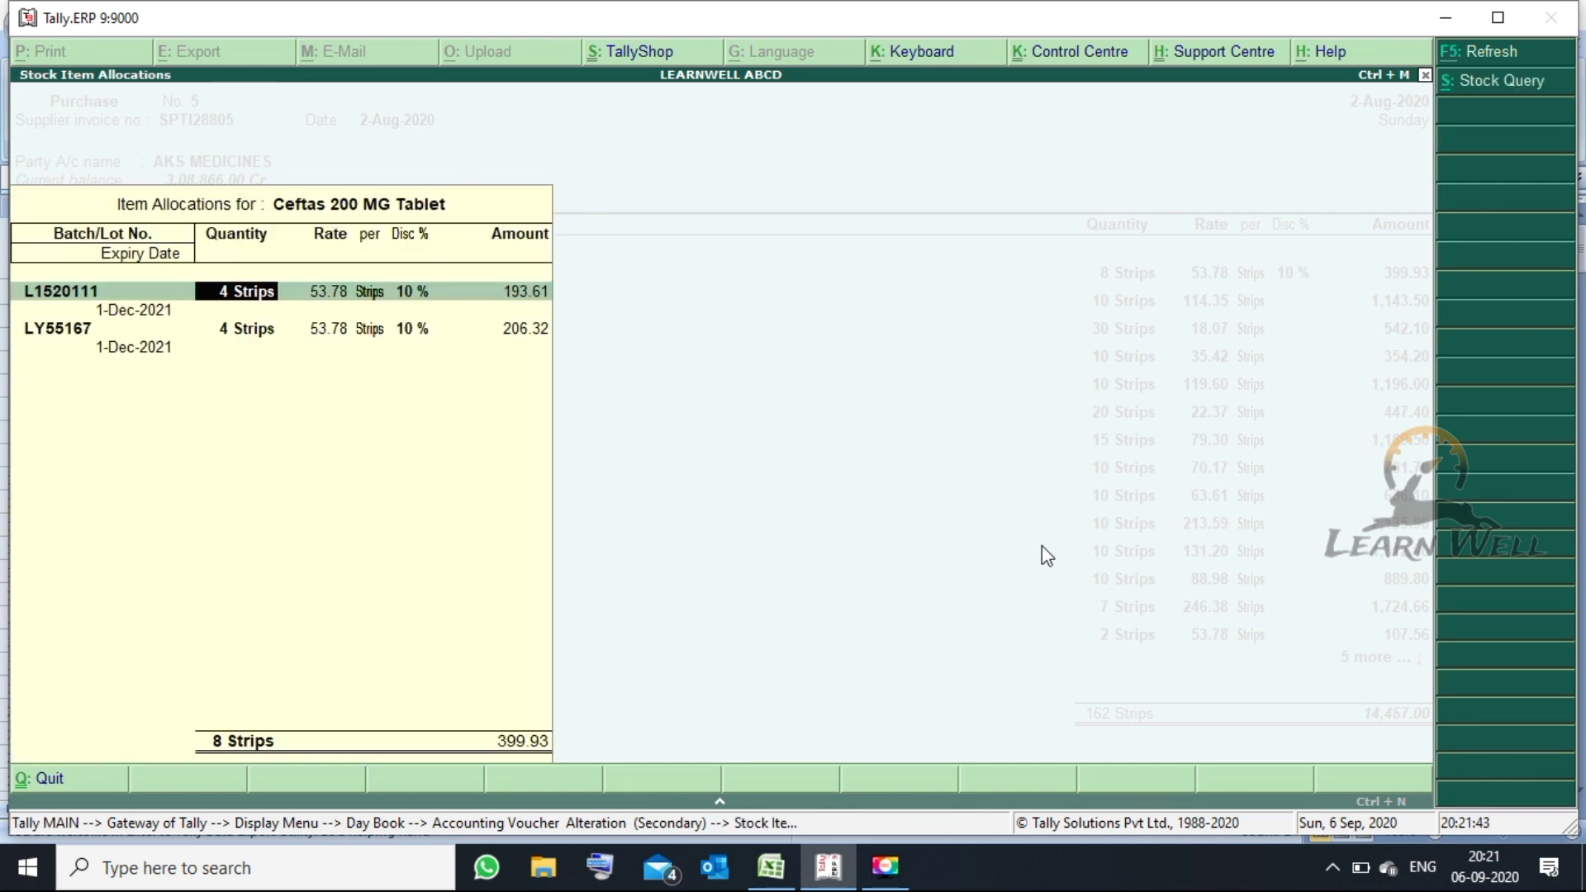
key(Return)
key(Return)
key(Escape)
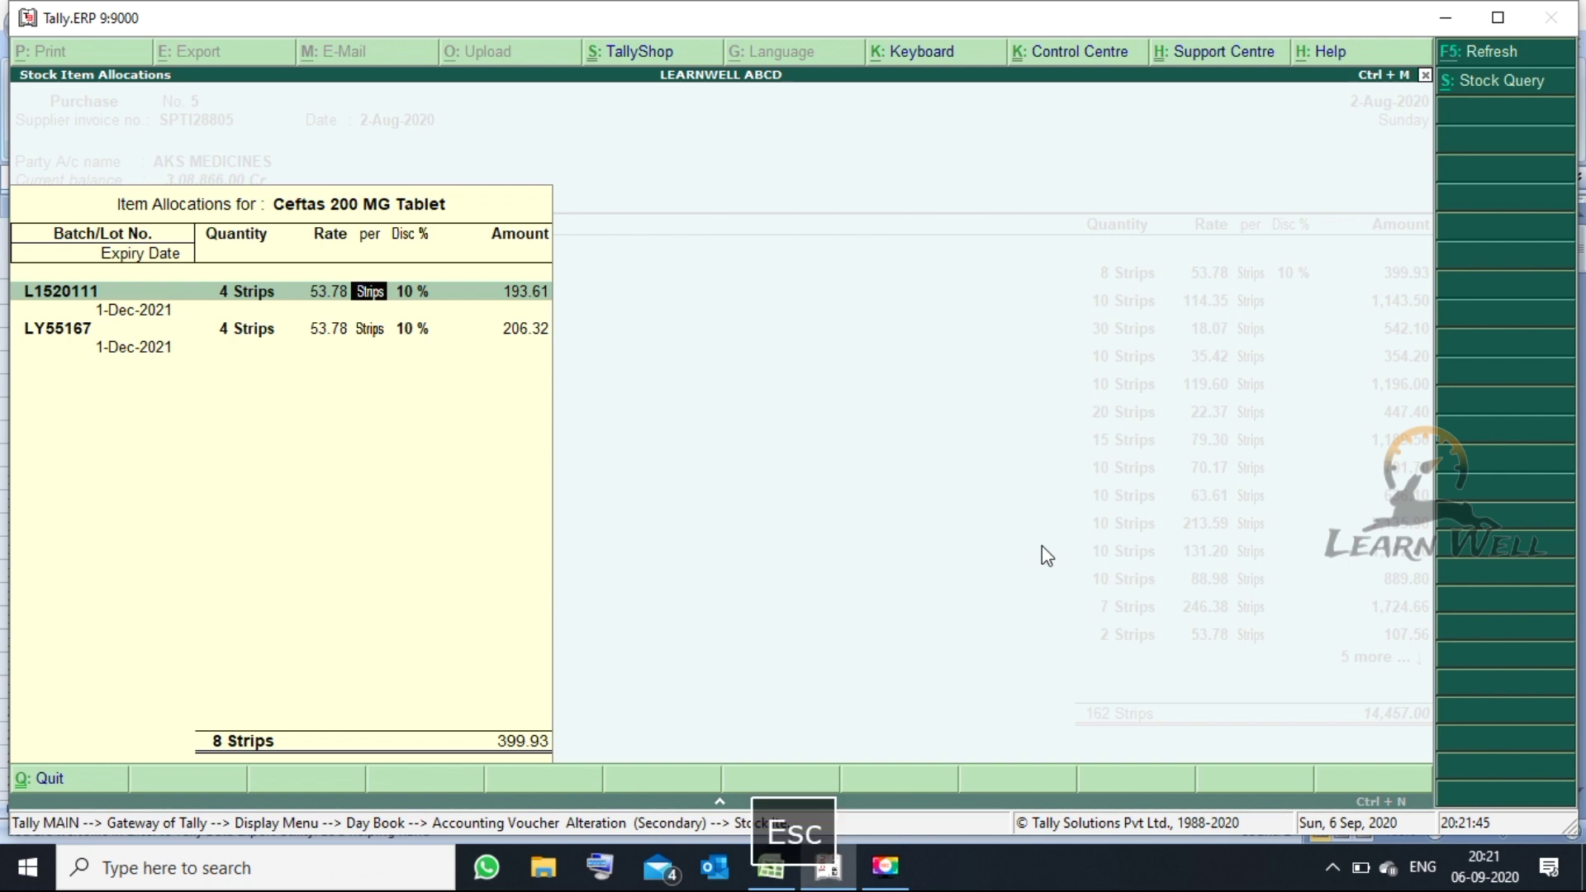
key(Escape)
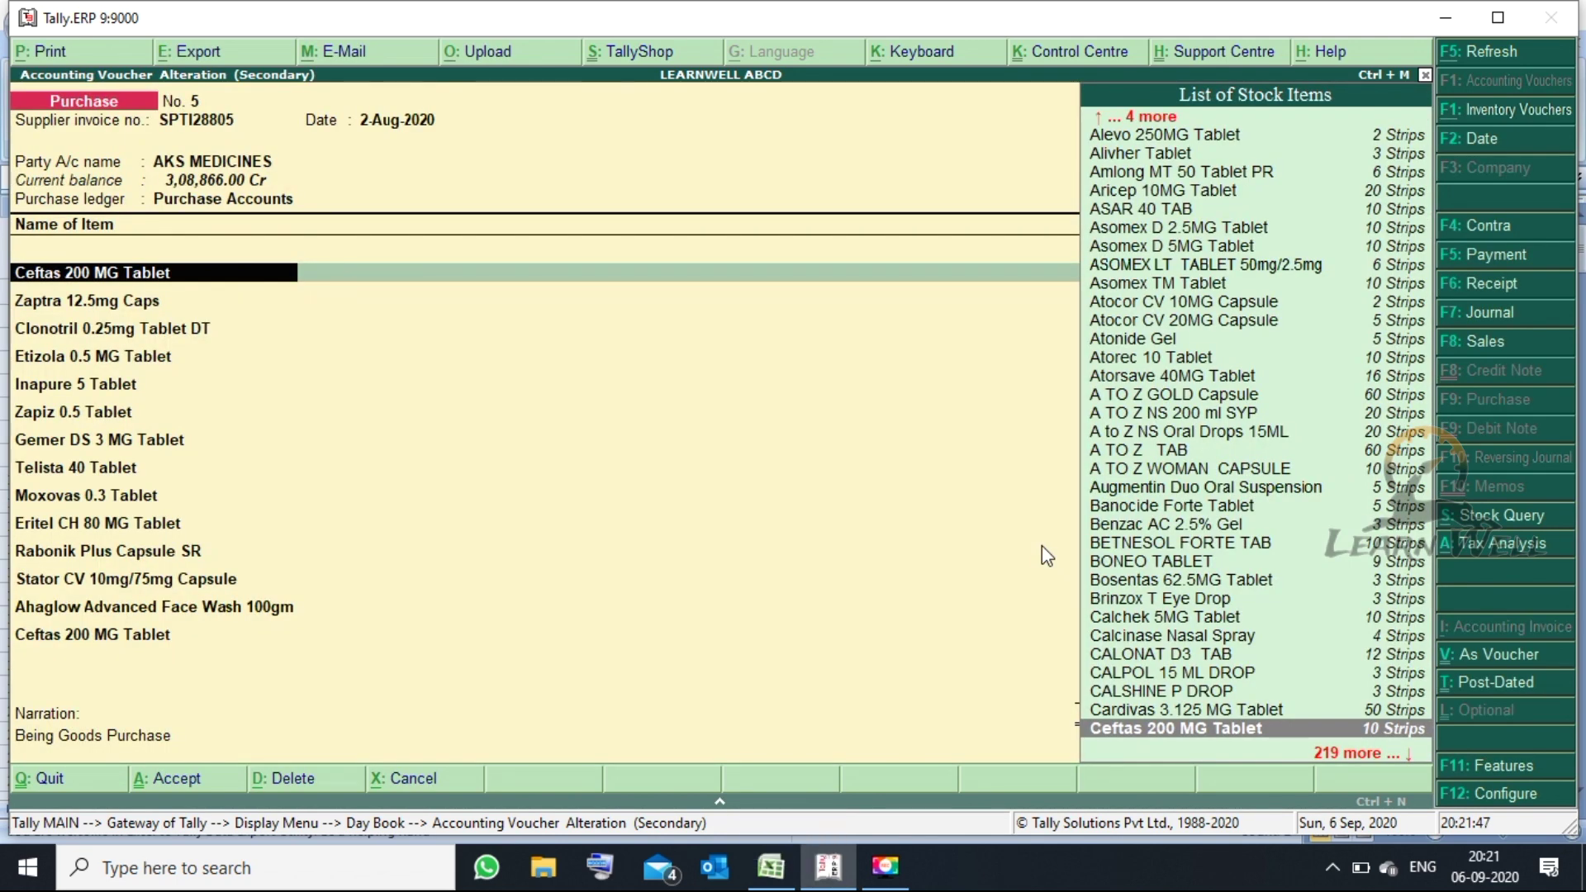
key(Escape)
key(Escape)
key(y)
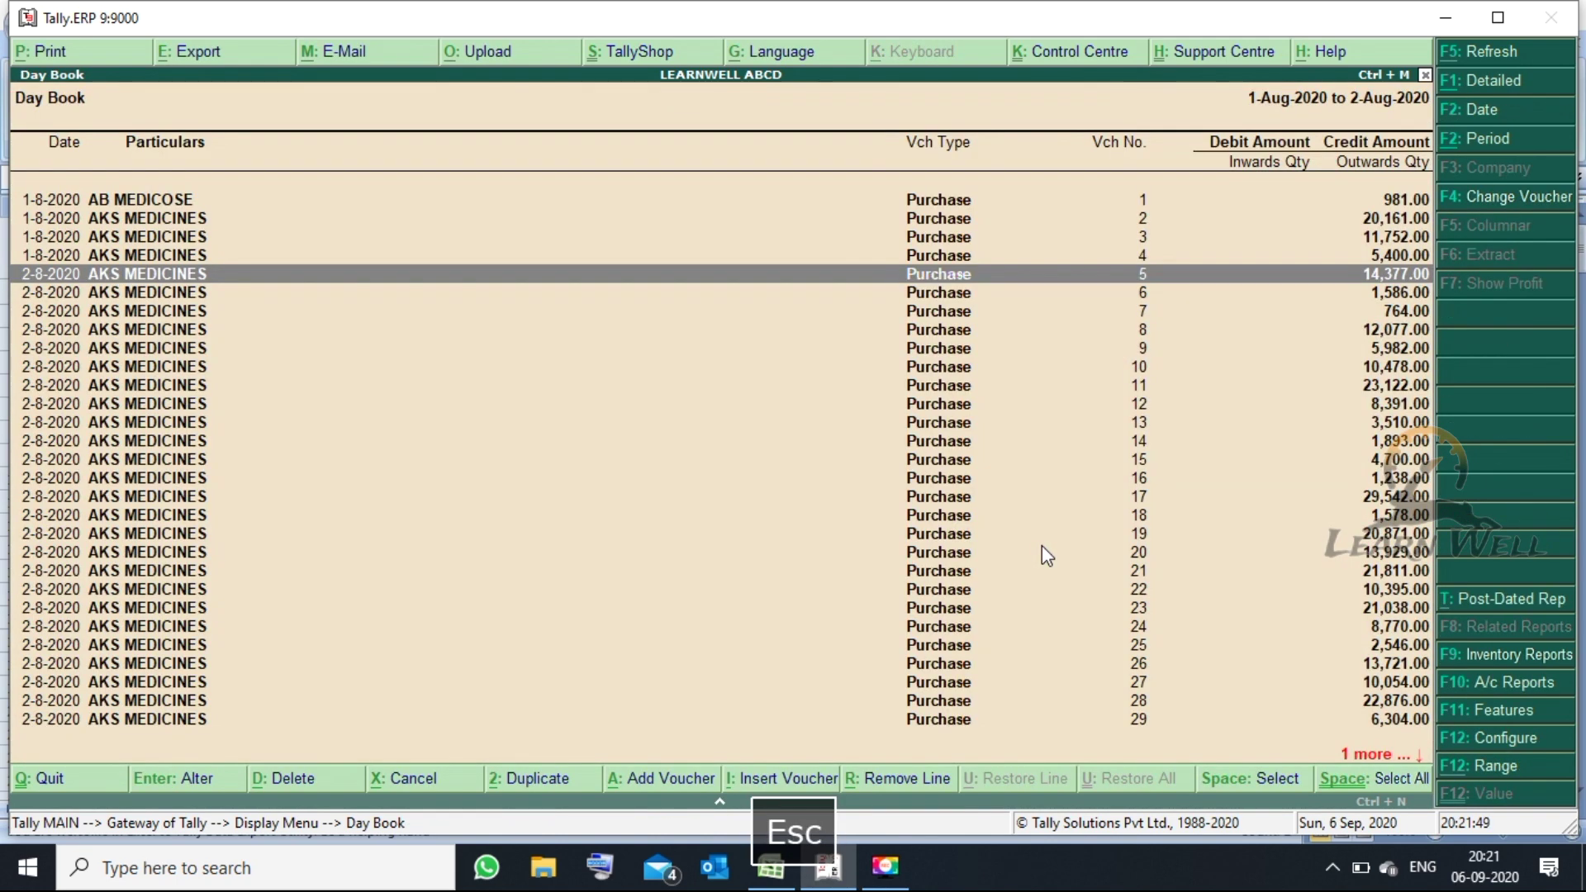
- Check voucher No. 5's GST lines, then view Profit & Loss A/c with purchases at 2,84,904.27
key(Return)
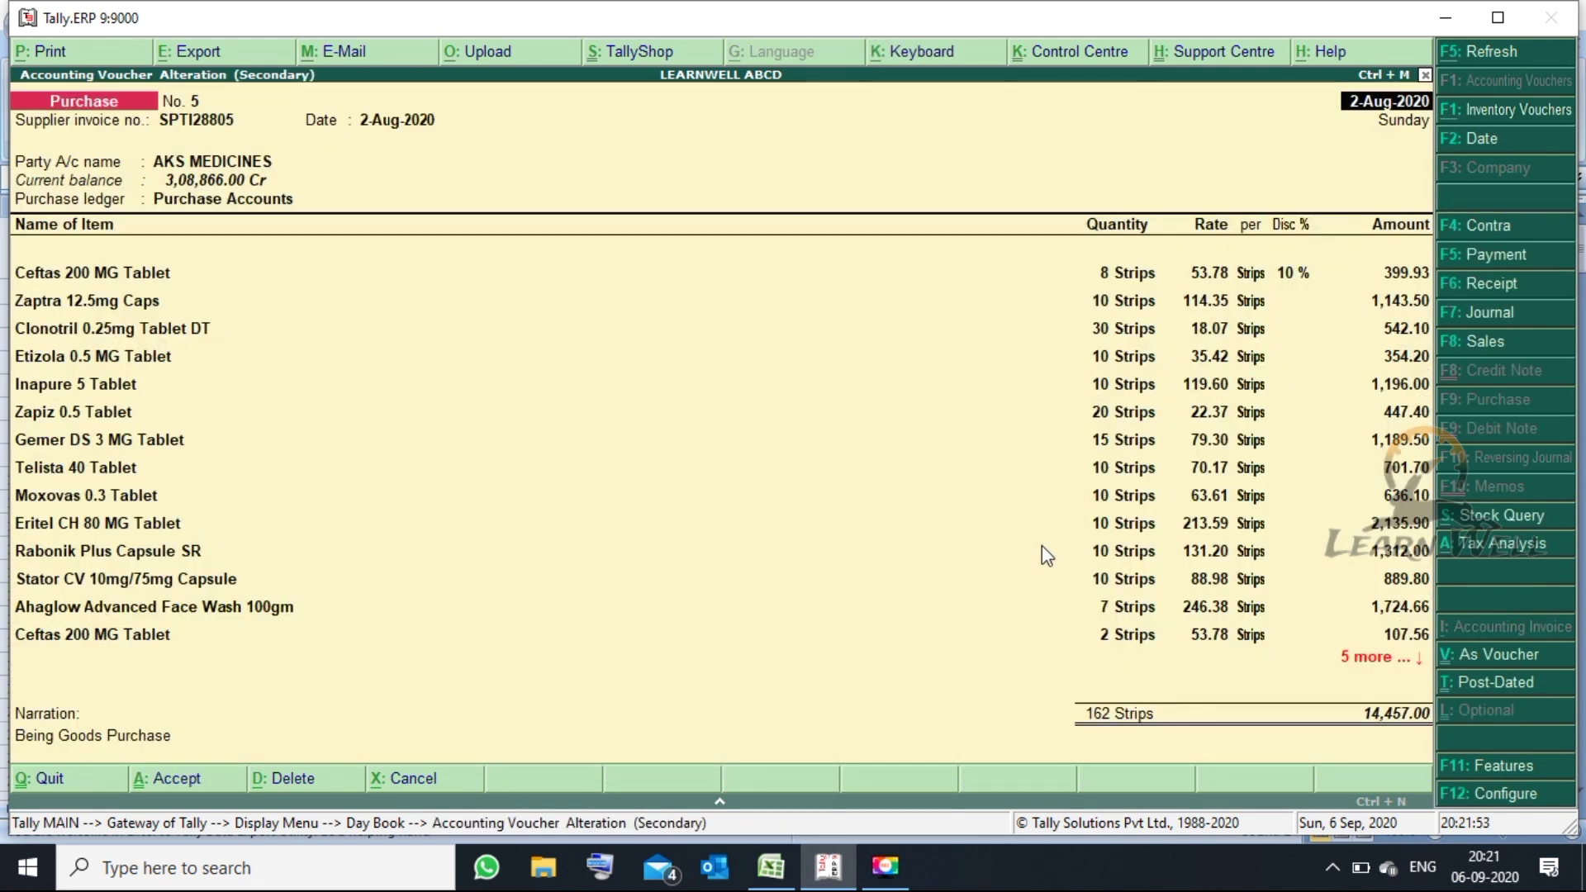
click(1427, 559)
key(Down)
key(Down)
key(Down)
key(Down)
key(Down)
key(Down)
key(Down)
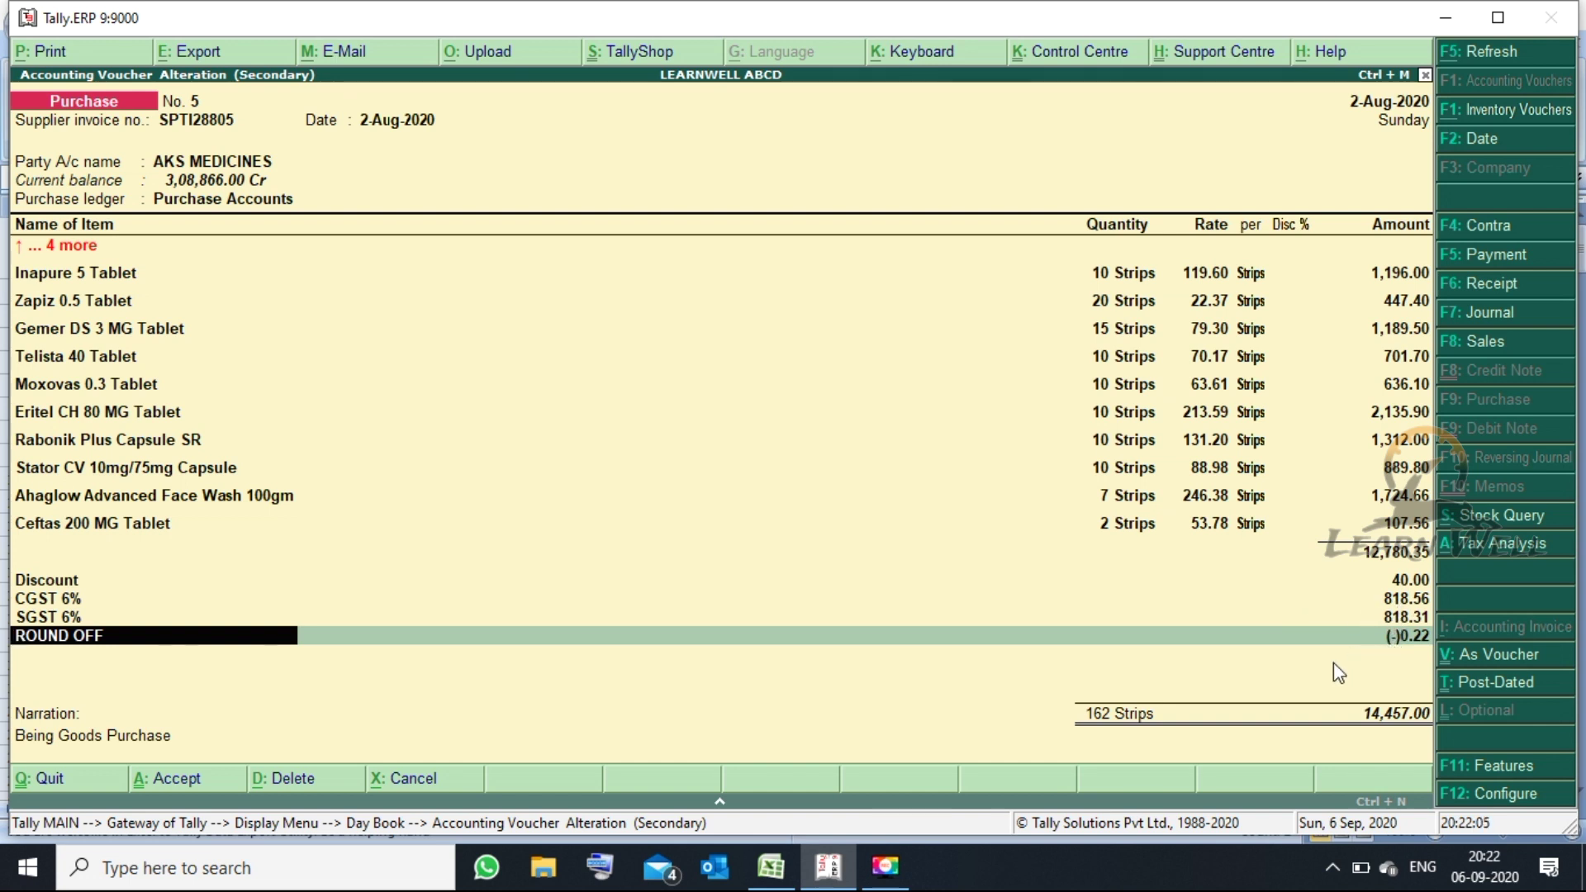
key(Escape)
key(Escape)
key(Escape)
key(Escape)
key(p)
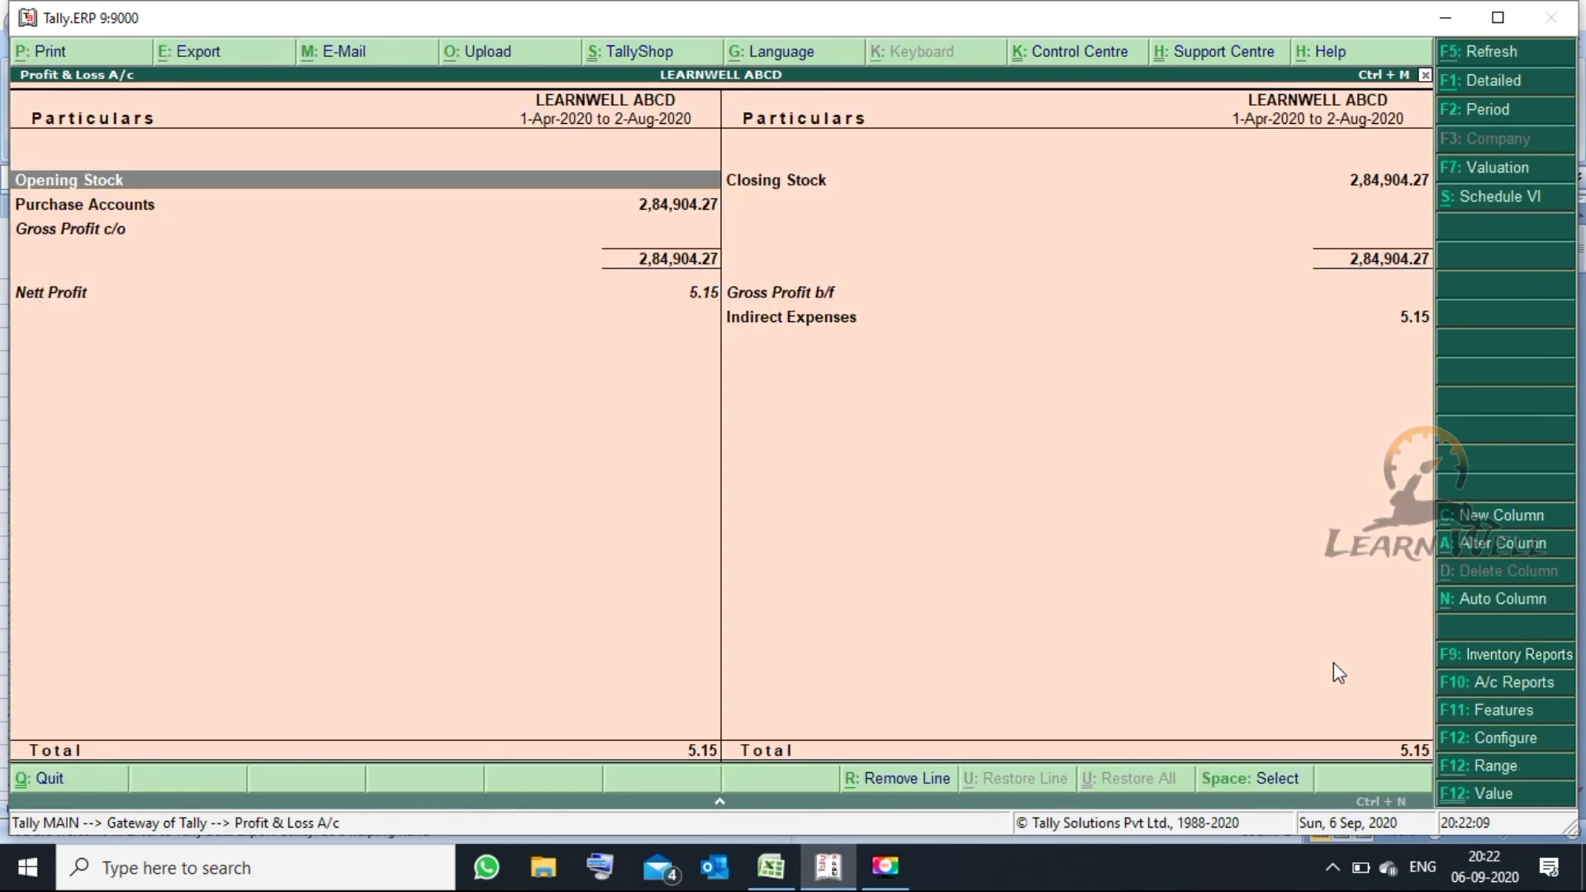
key(Right)
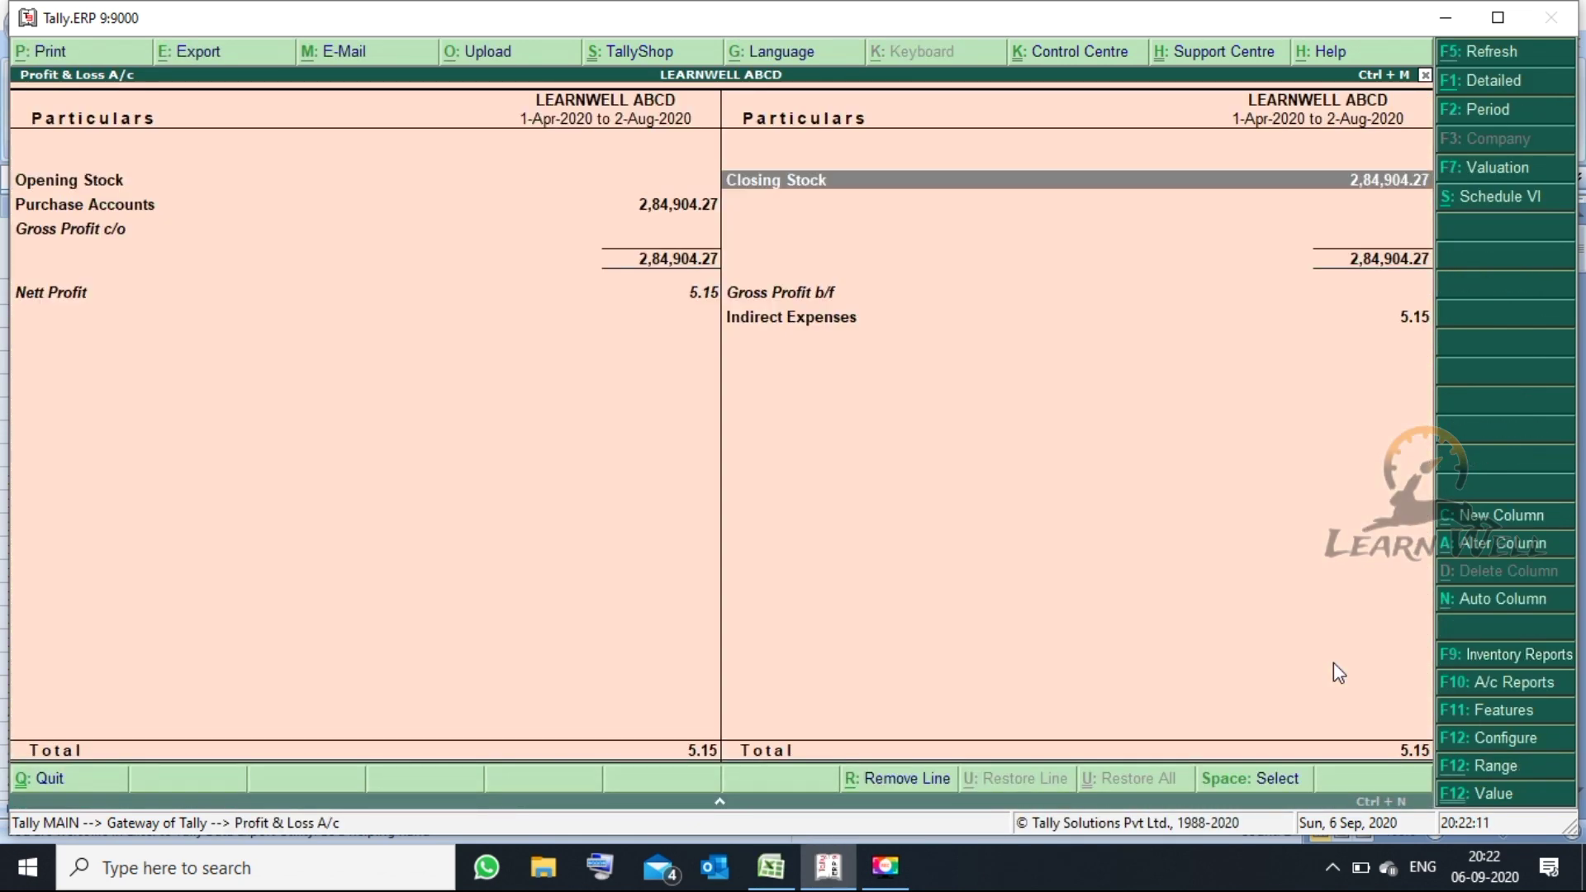
- Drill into Purchase Accounts to confirm all 2,84,904.27 of purchases fall in August
key(Down)
key(Left)
key(Up)
key(Up)
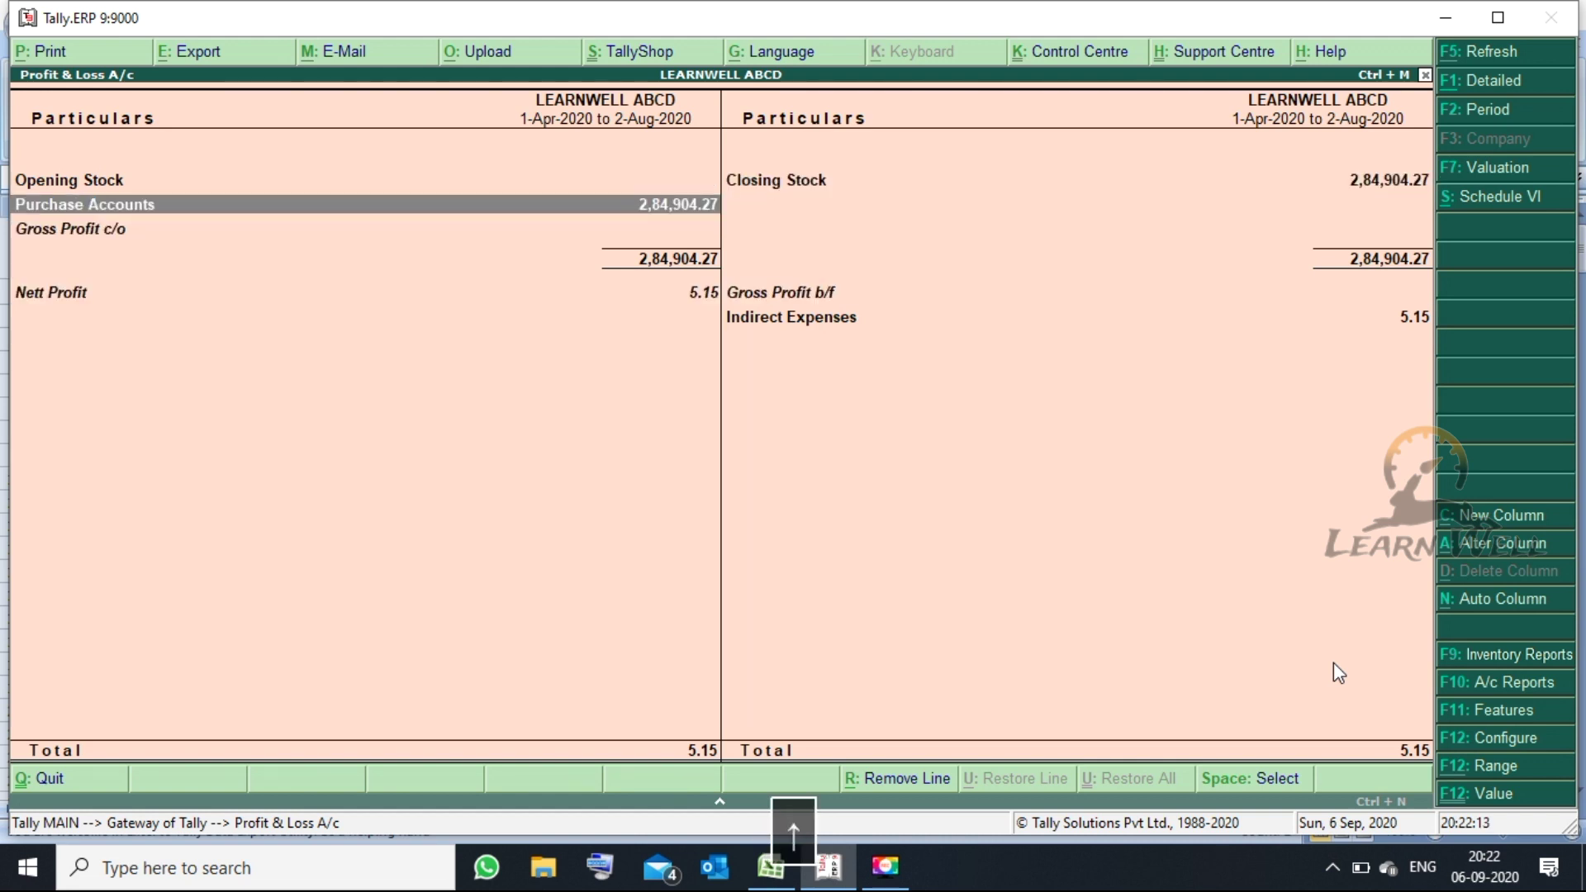
key(Return)
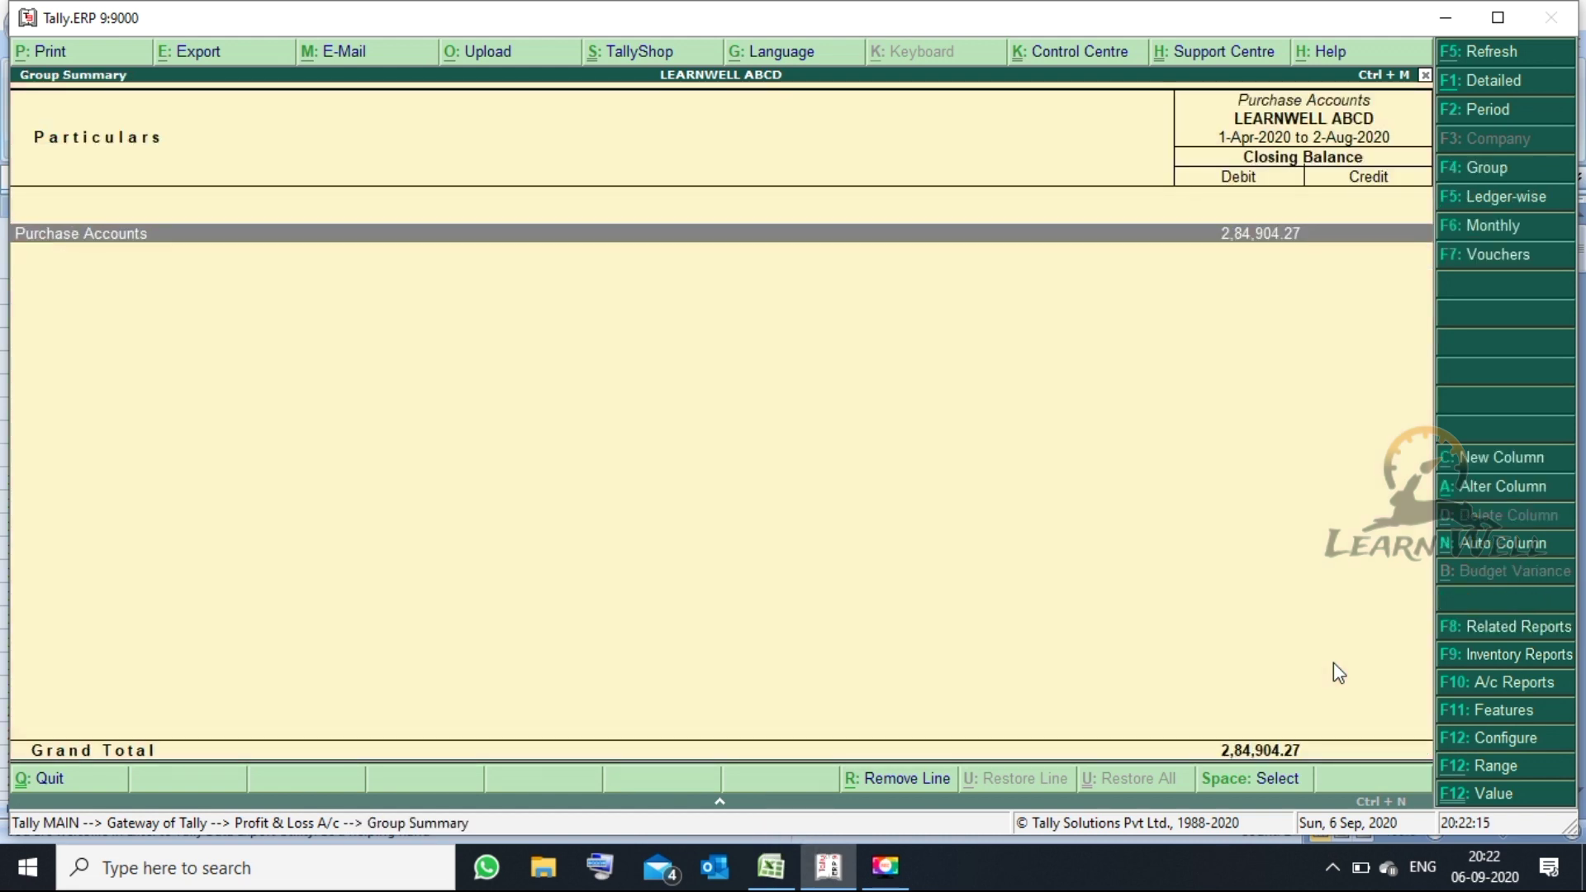
key(Return)
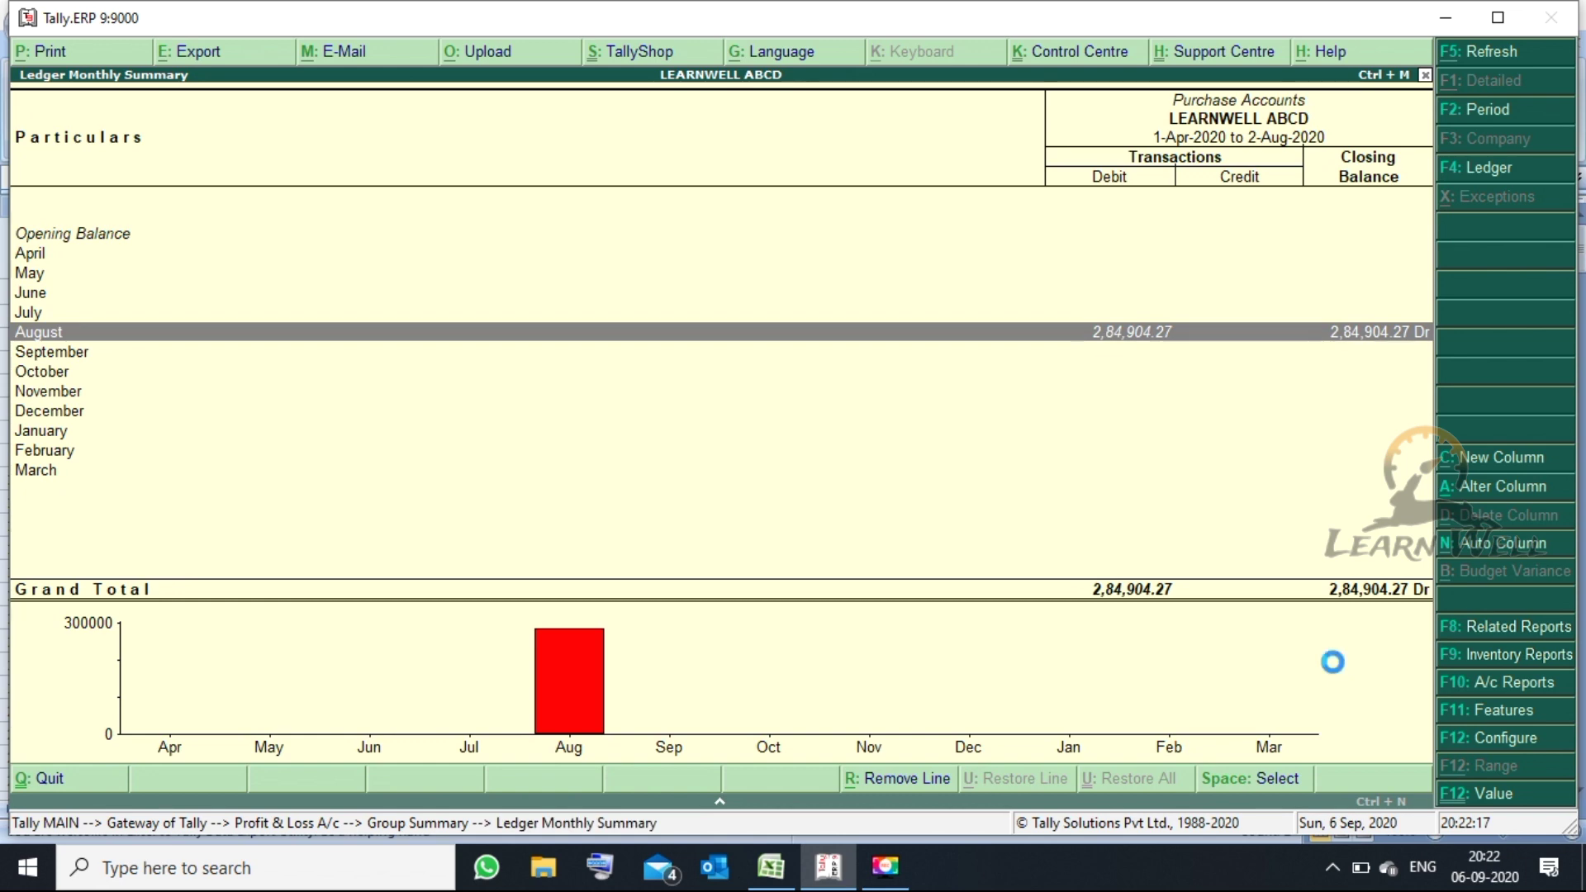
key(Return)
- Return to Gateway of Tally and go to Display > Statutory Reports > GST Reports
key(Escape)
key(Escape)
key(Escape)
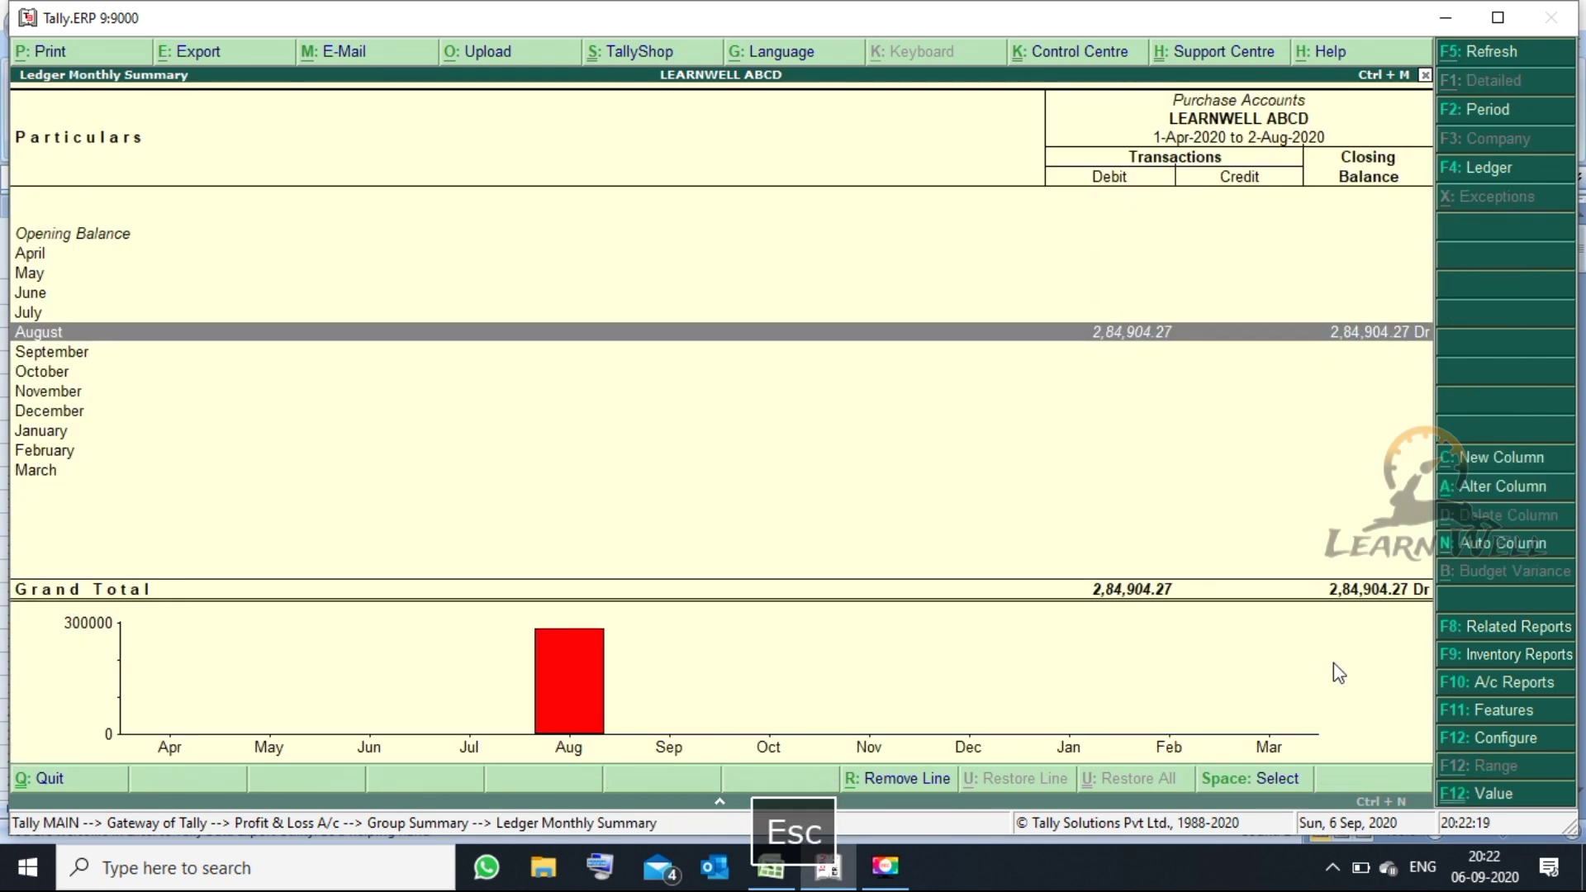
key(Escape)
key(Escape)
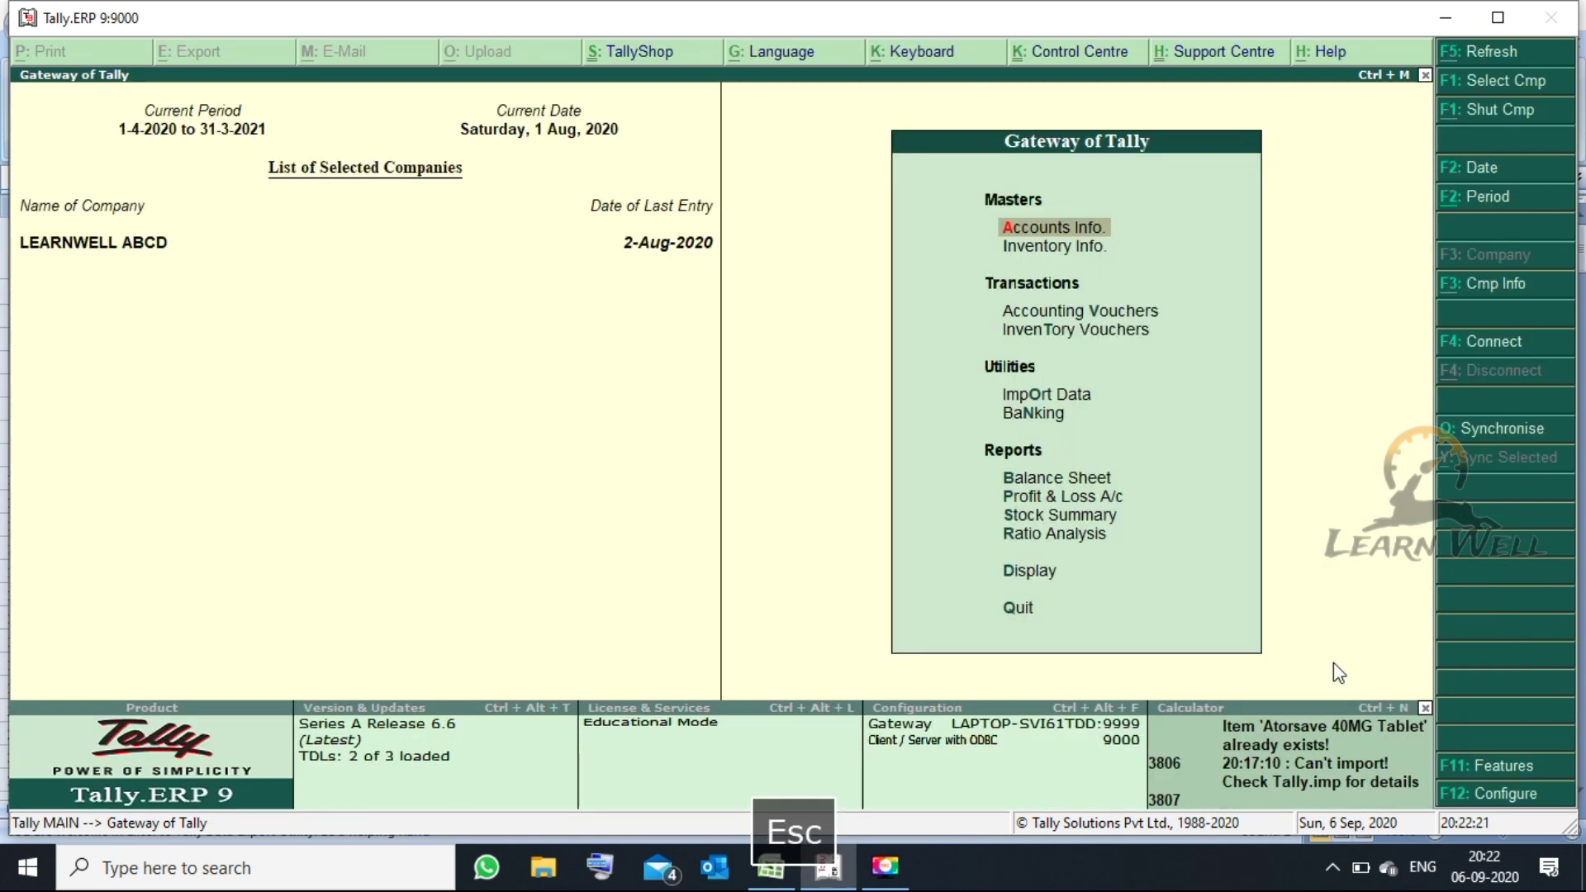
key(d)
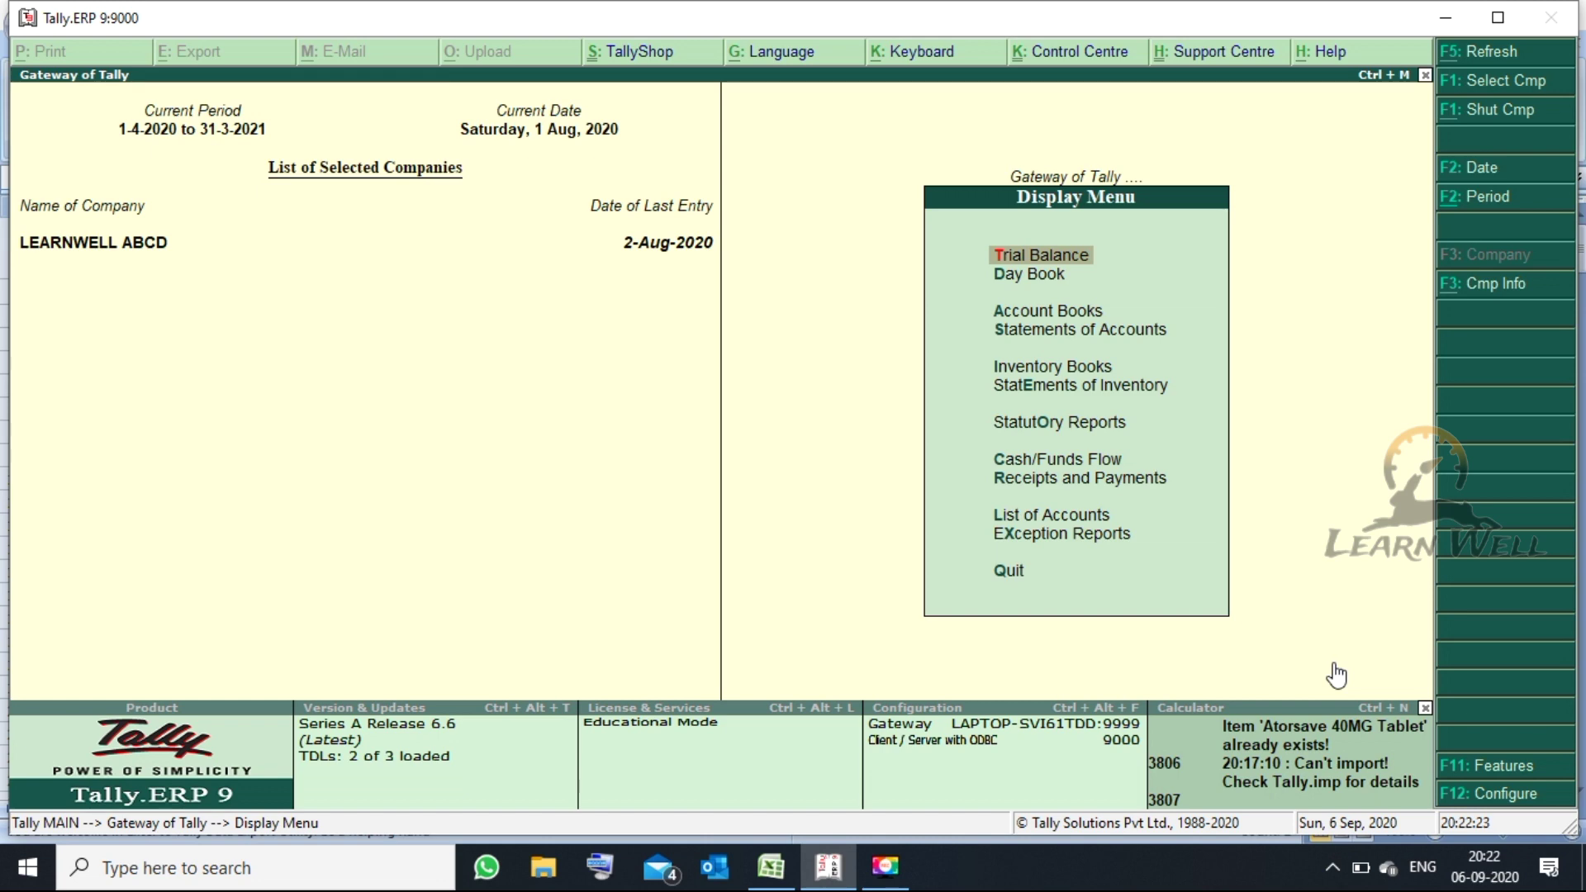
key(o)
key(g)
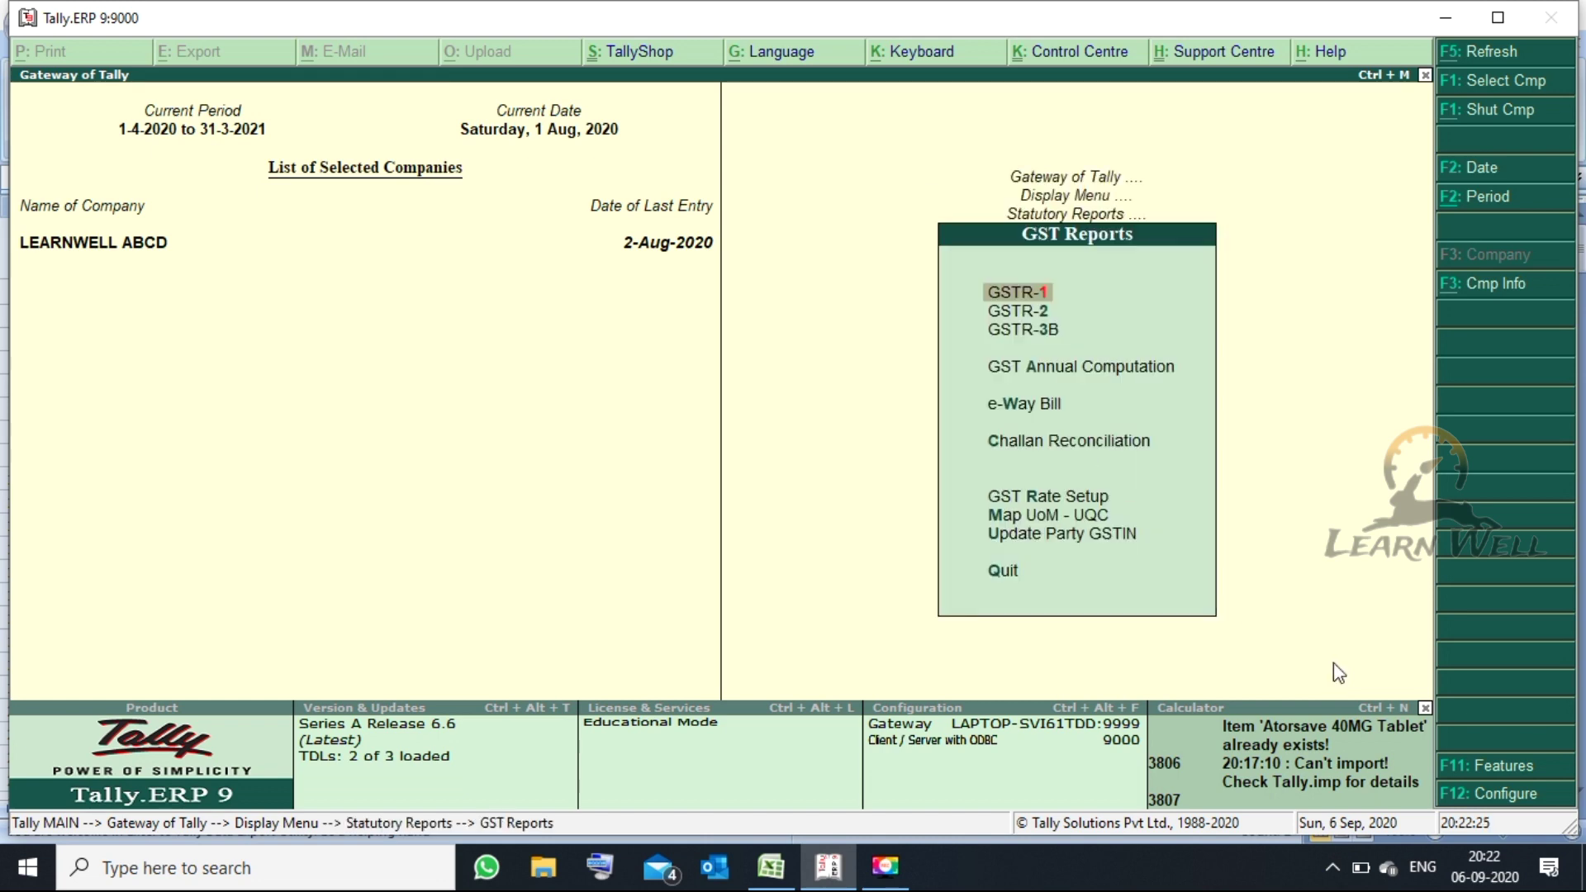
key(Down)
key(Down)
key(Return)
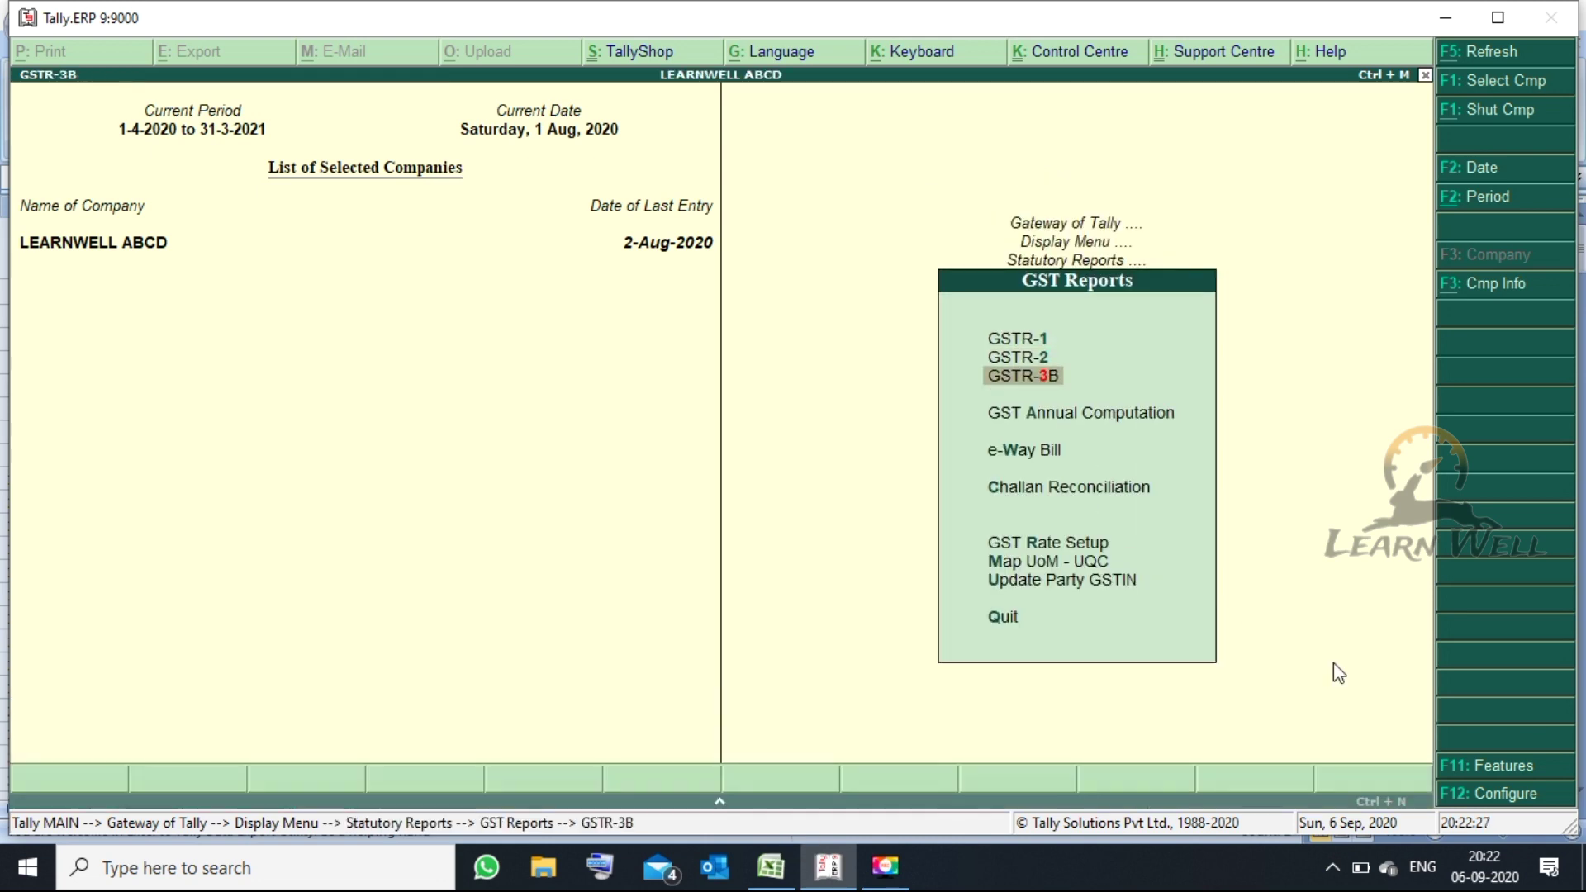
key(alt+F2)
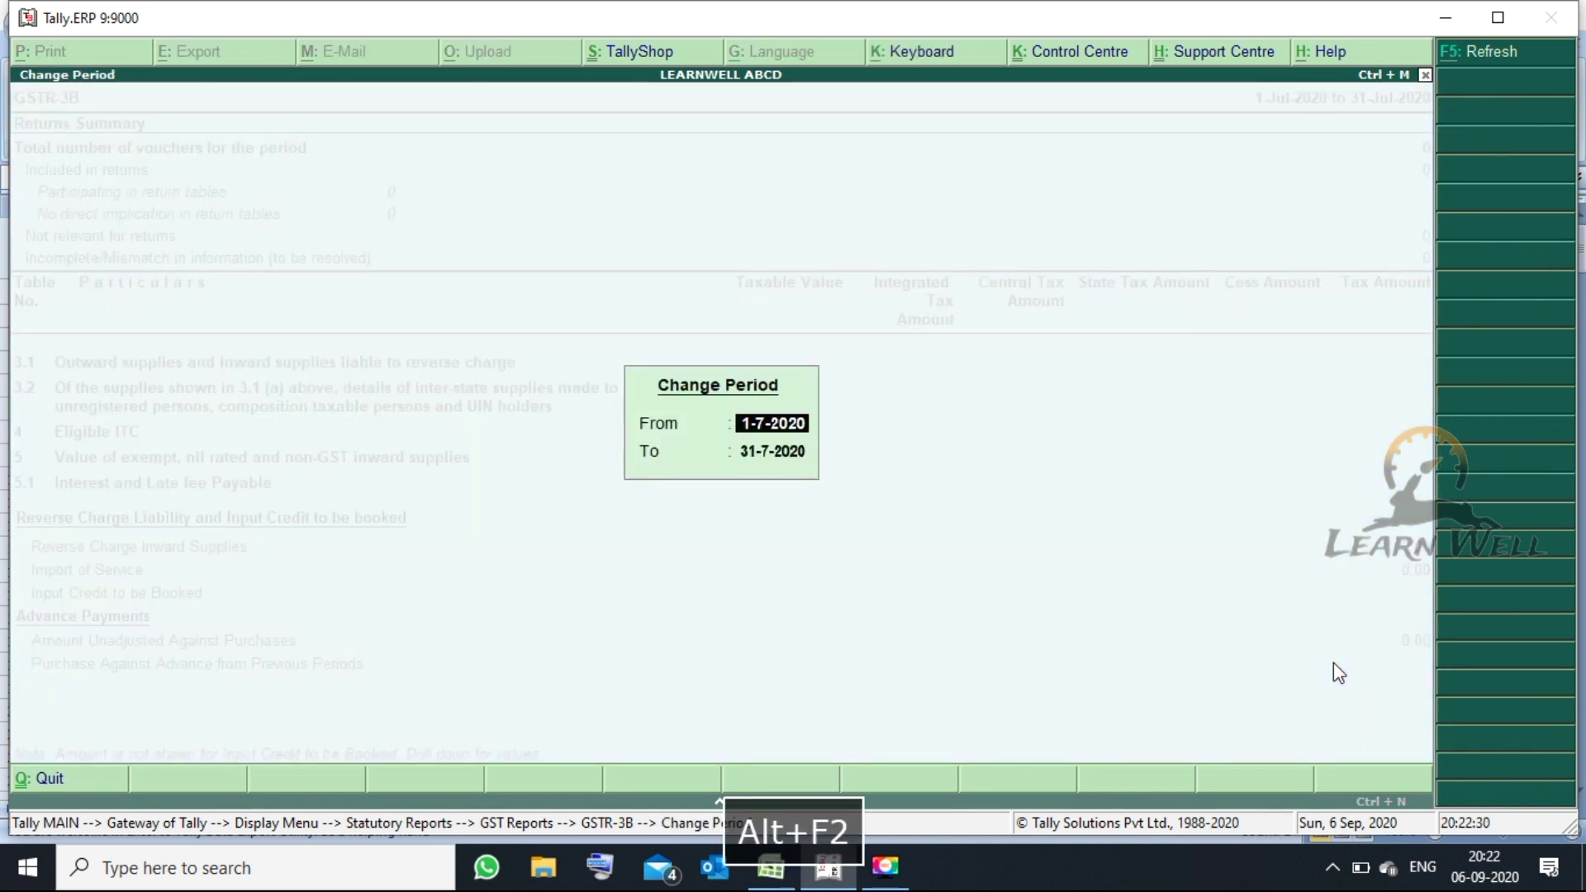
text(1.8)
key(Return)
text(2.8)
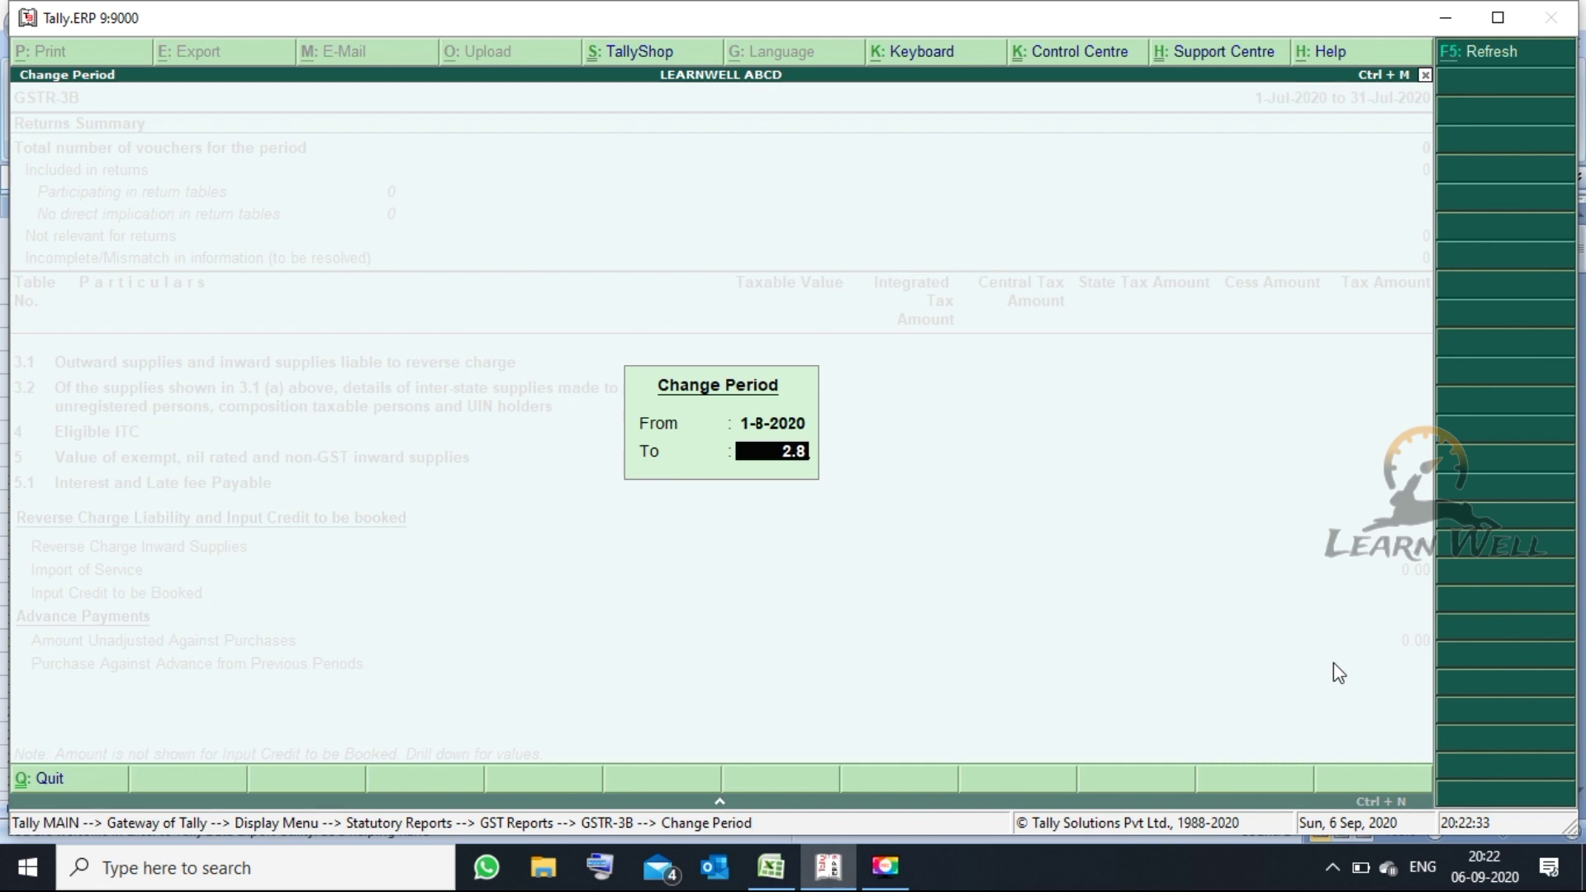
key(Return)
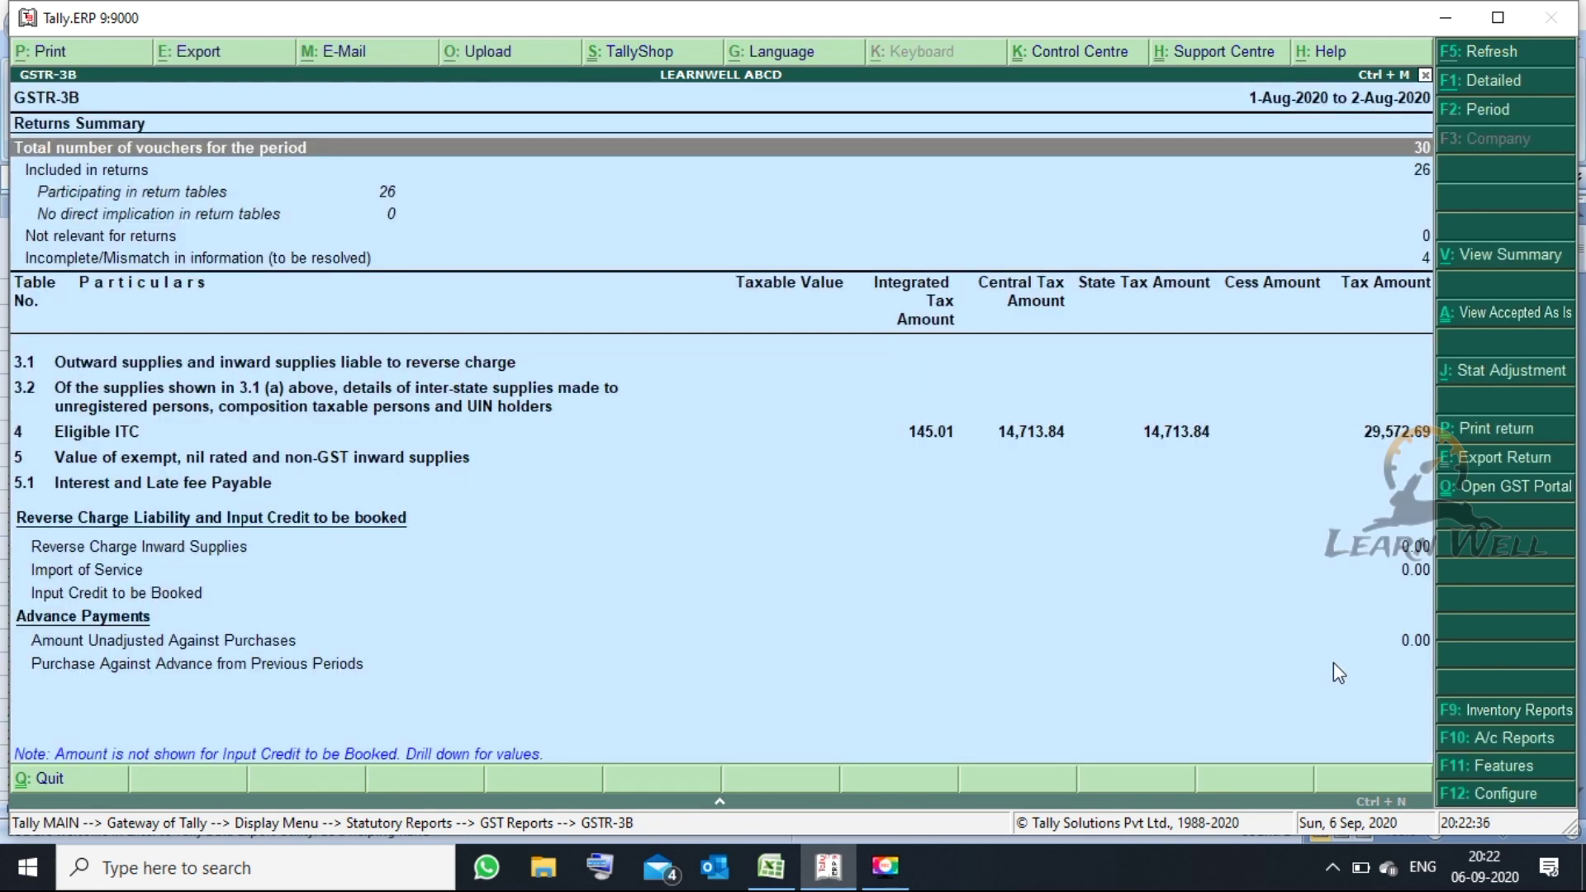
key(Down)
key(Down)
key(Down)
key(Up)
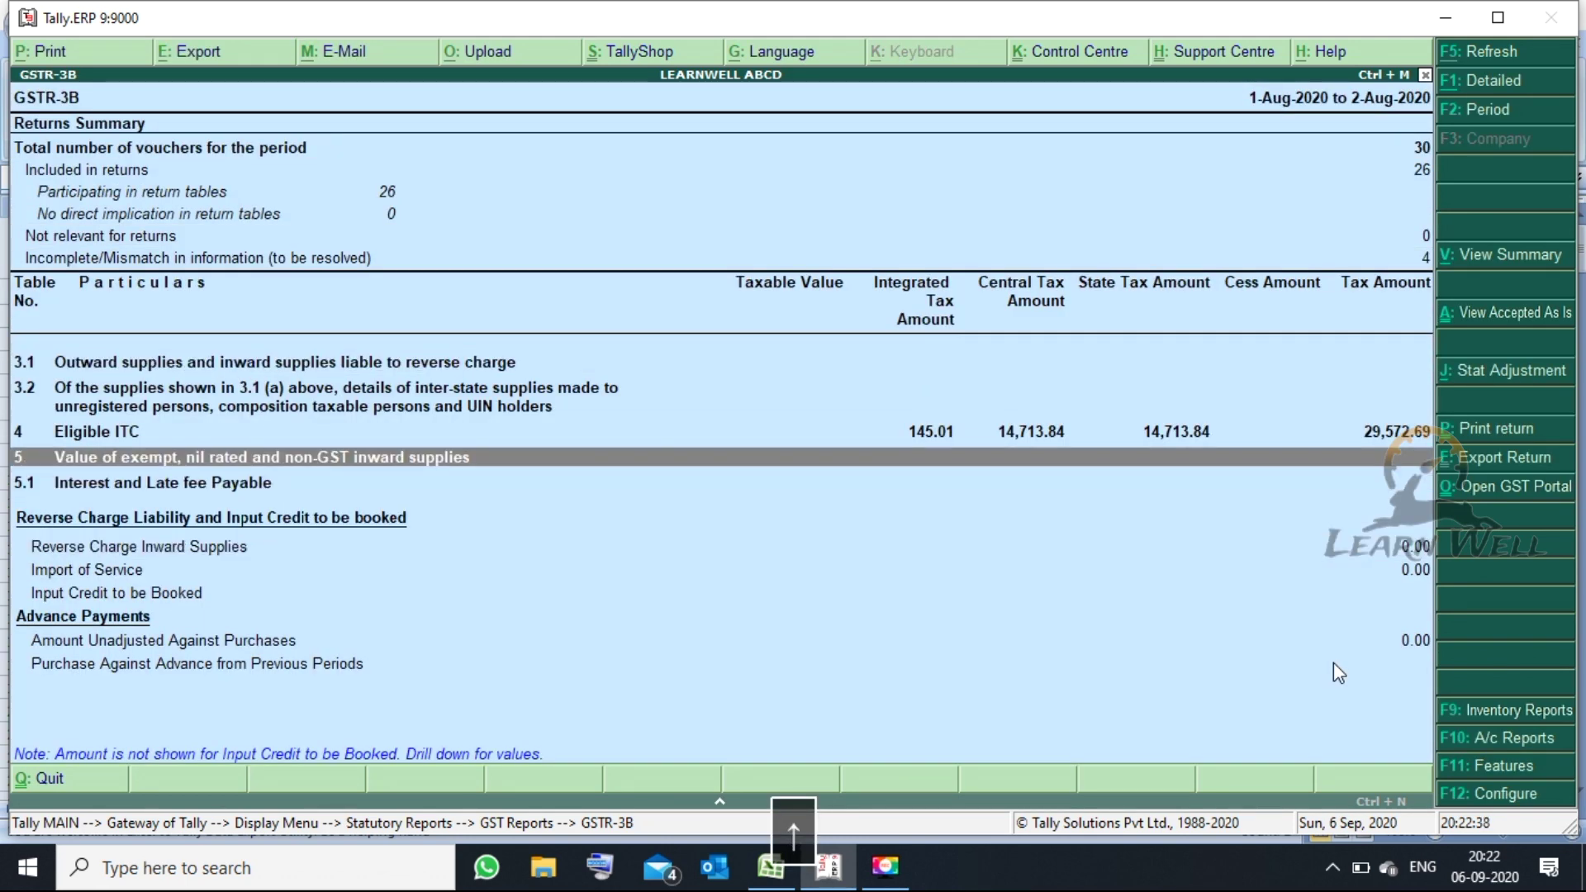
key(Up)
key(Return)
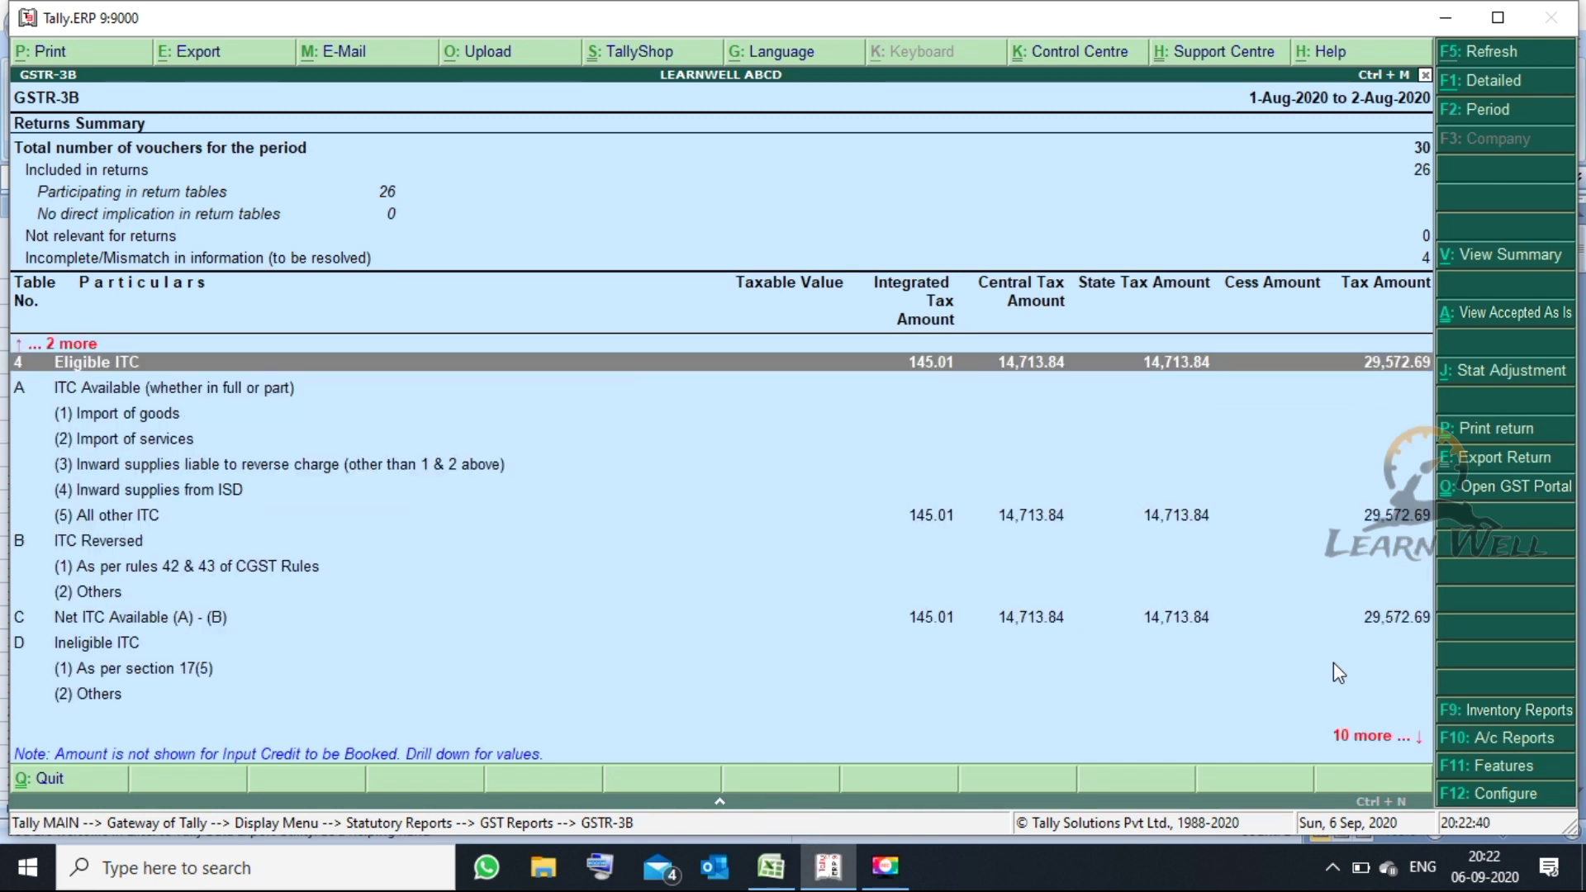
key(Down)
key(Down)
key(Down)
key(Down)
key(Down)
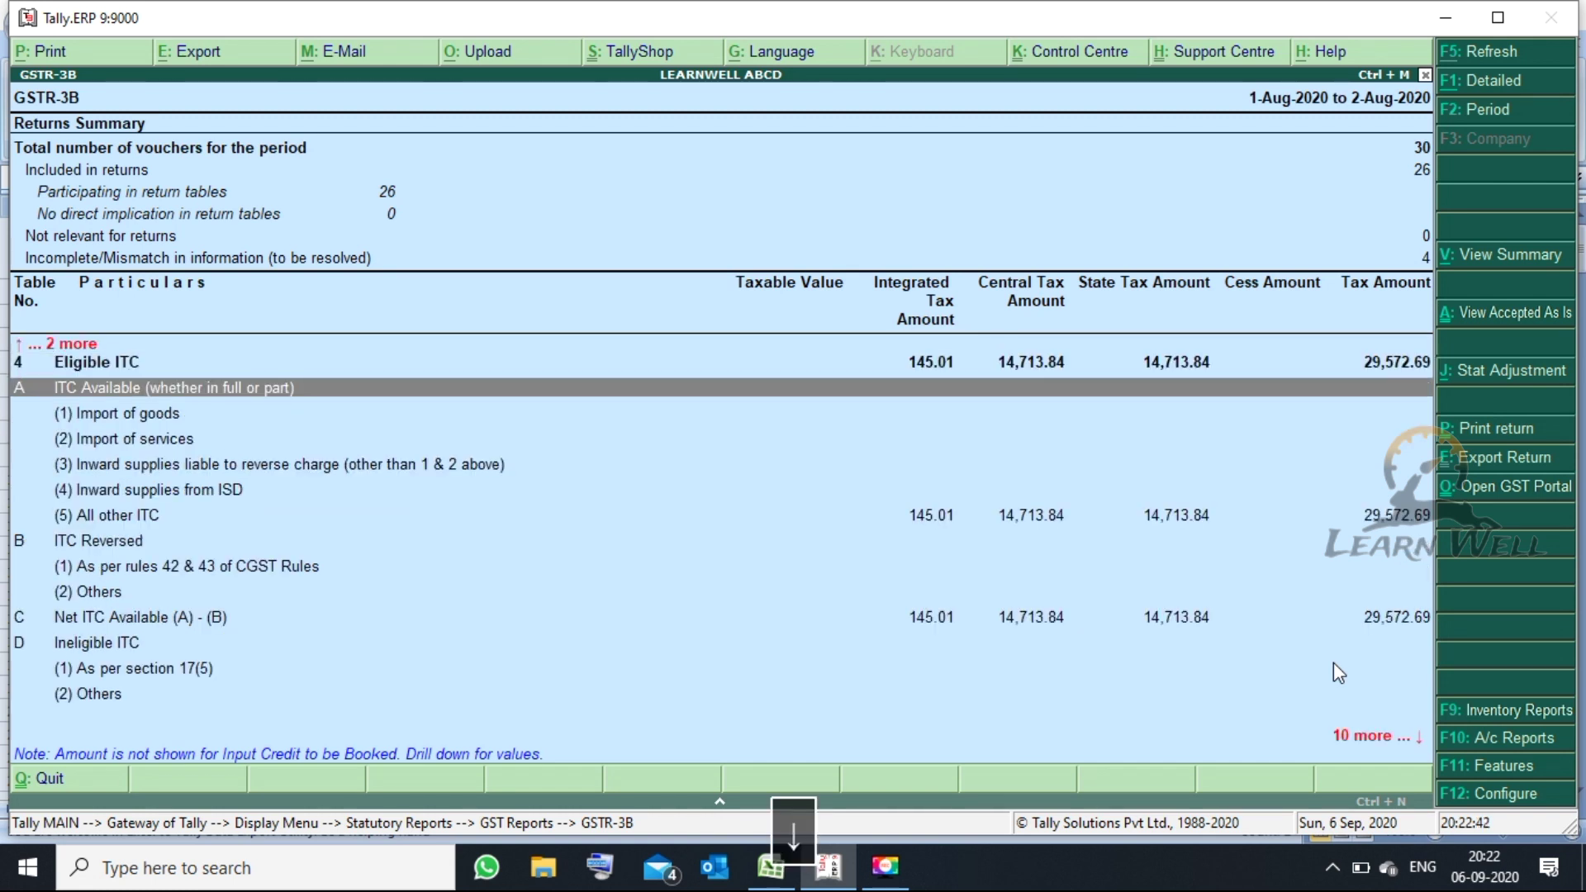
key(Down)
key(Up)
key(Up)
key(Up)
key(Up)
key(Up)
key(Up)
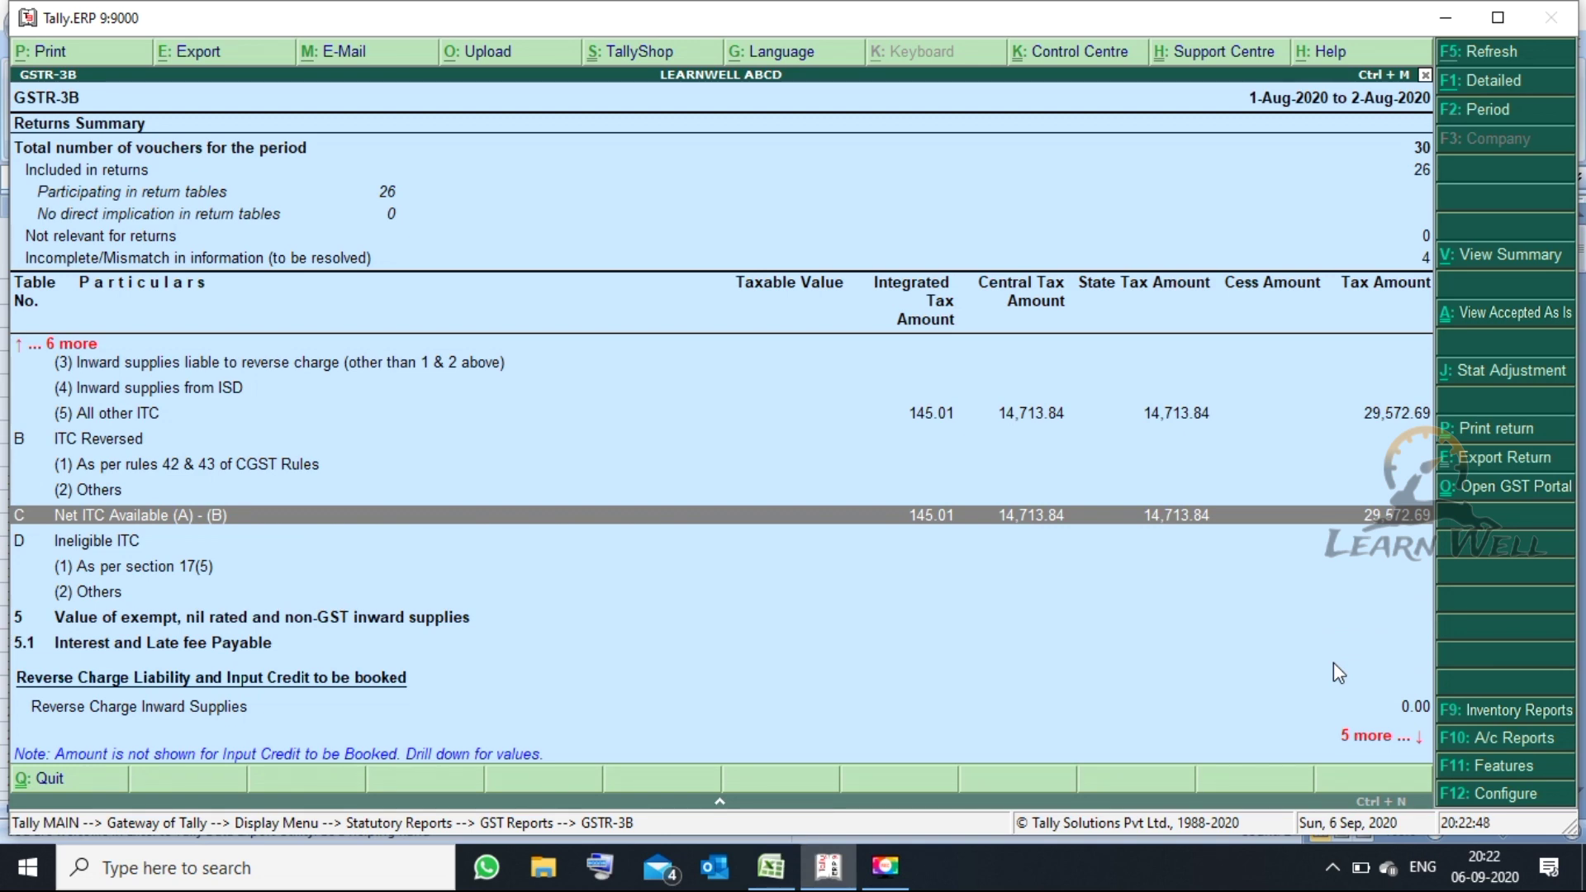
key(Up)
key(Up)
key(Up)
key(Up)
key(Return)
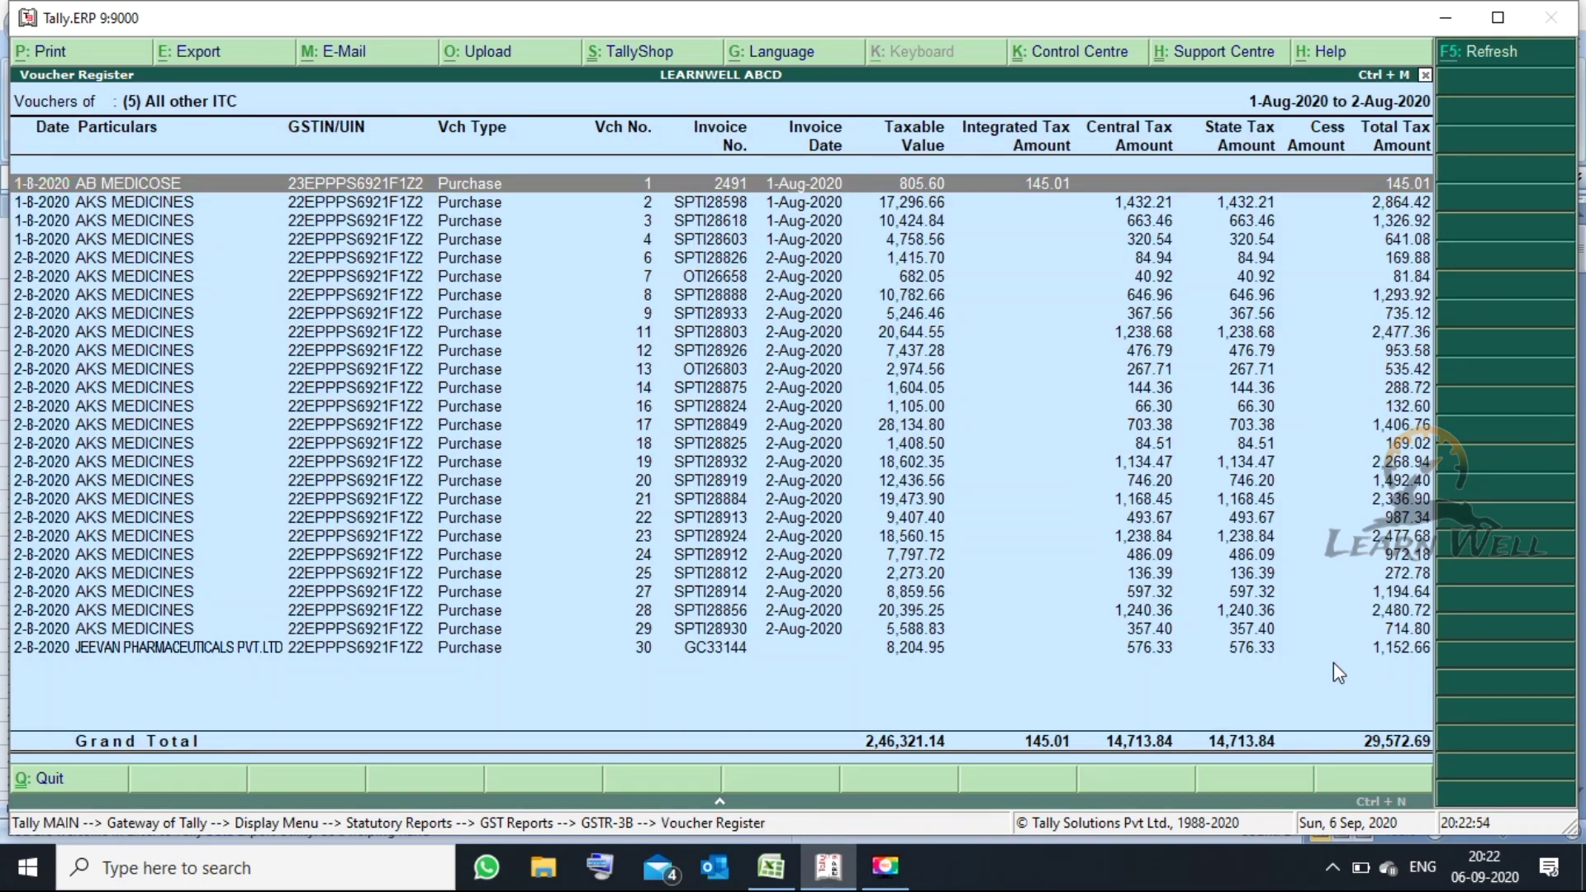
key(Right)
key(Escape)
key(Escape)
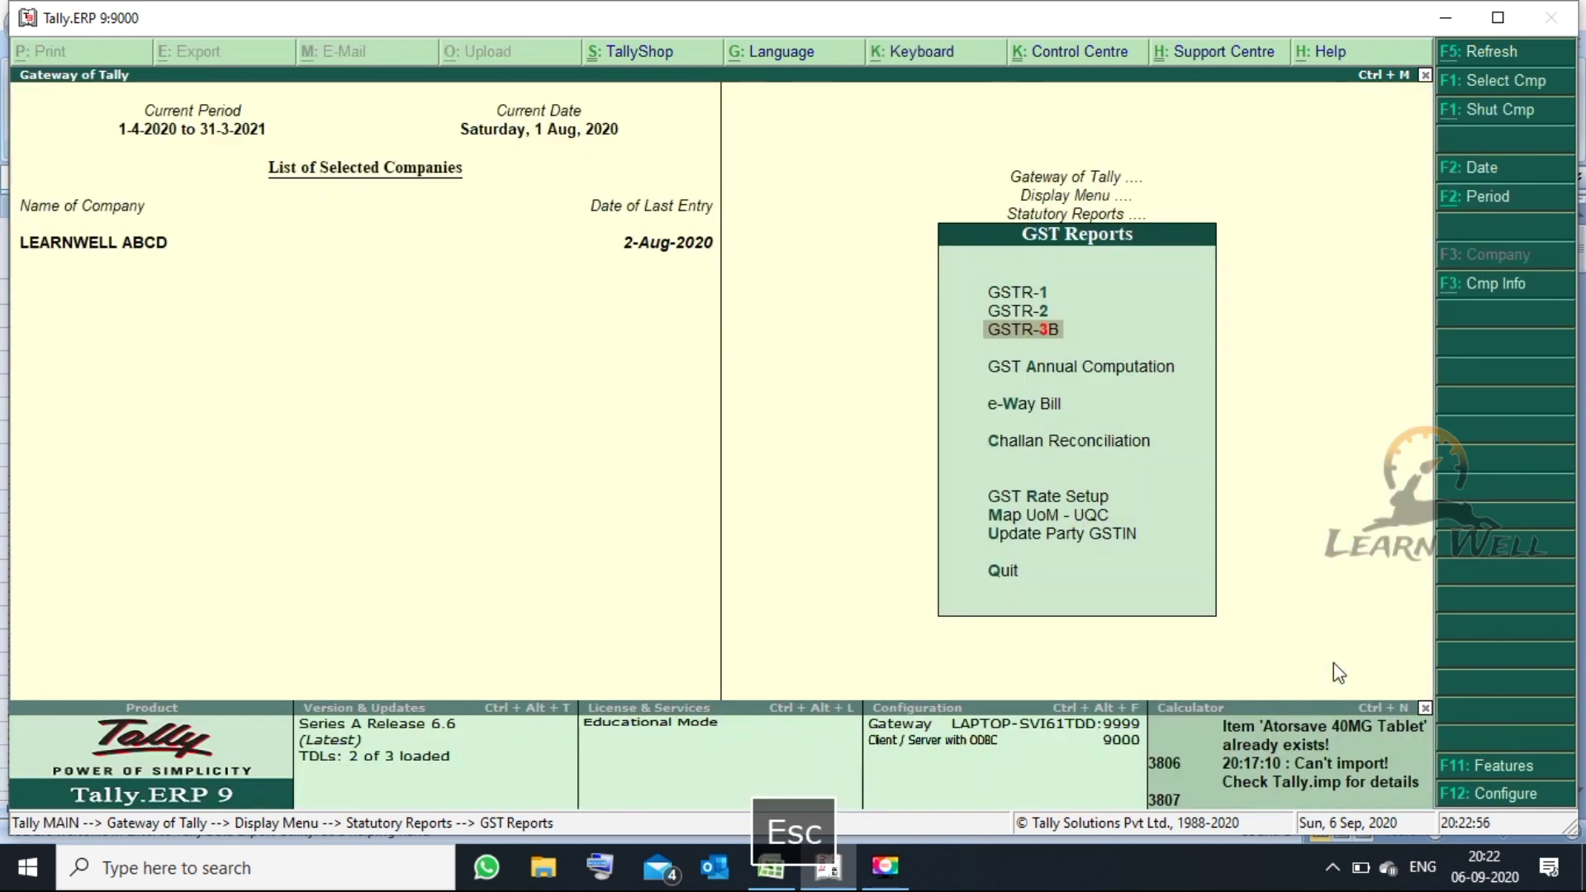
- Open GSTR-3B for the period 1 to 2 August 2020
key(Return)
key(alt+F2)
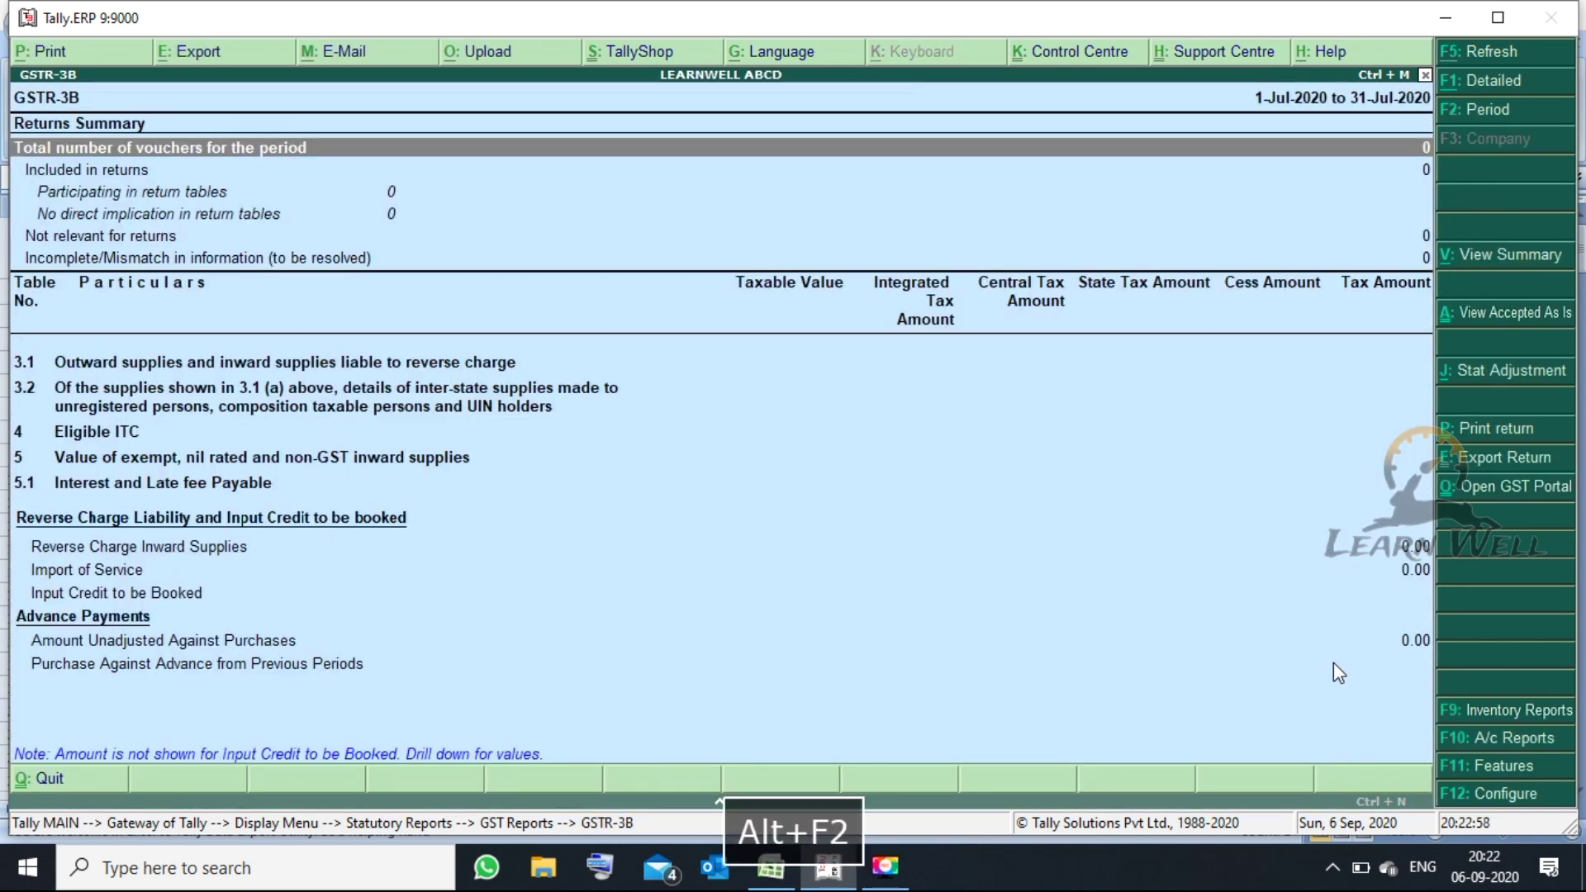
text(1.8)
key(Return)
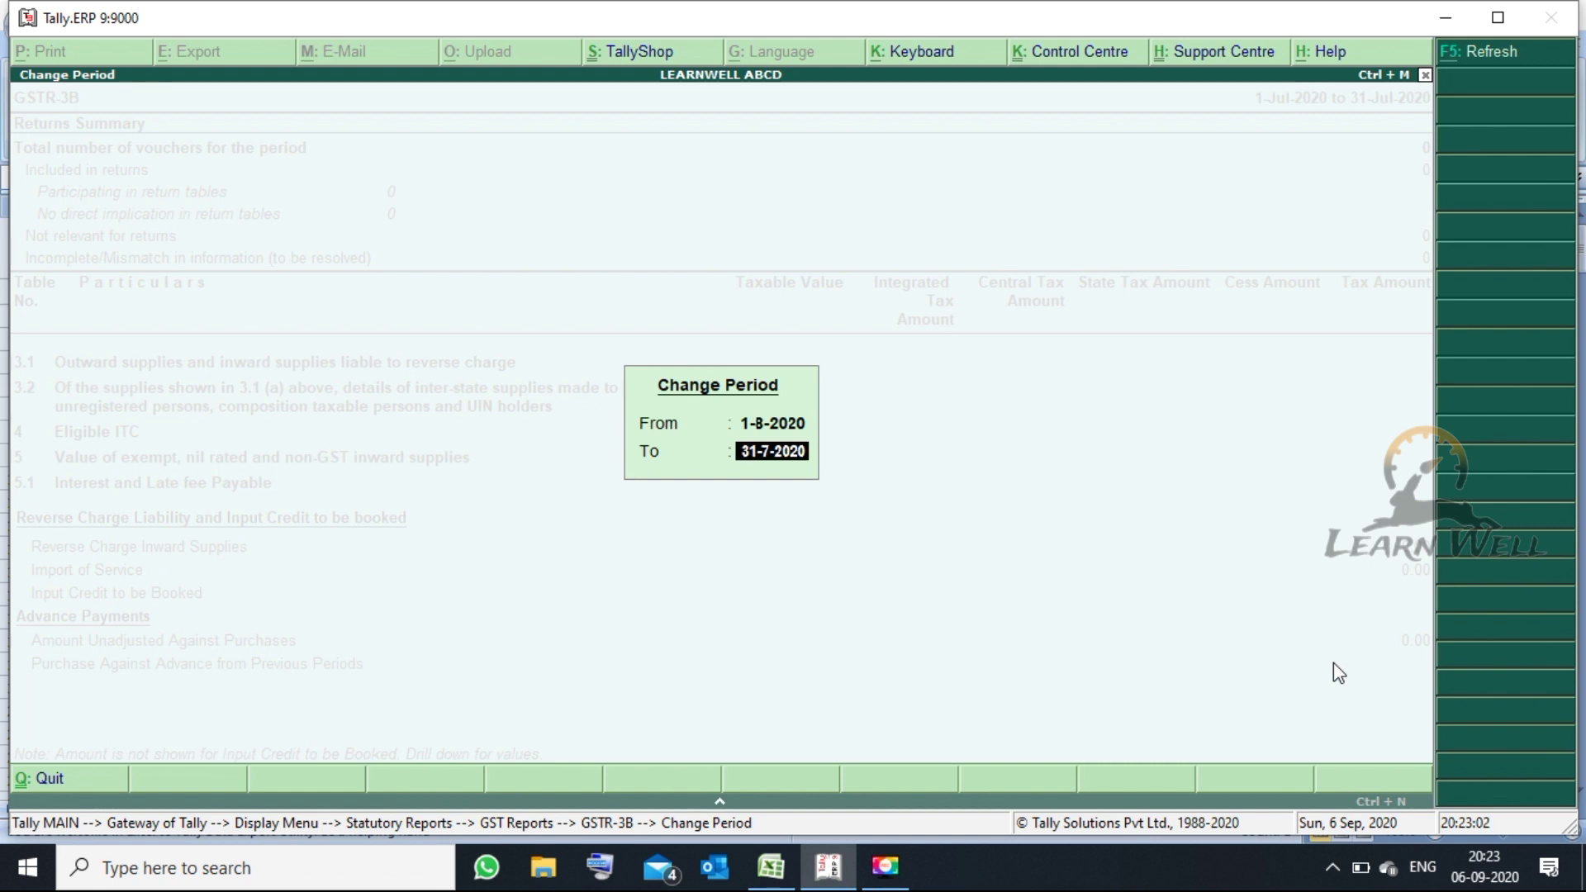
text(2.8)
key(Return)
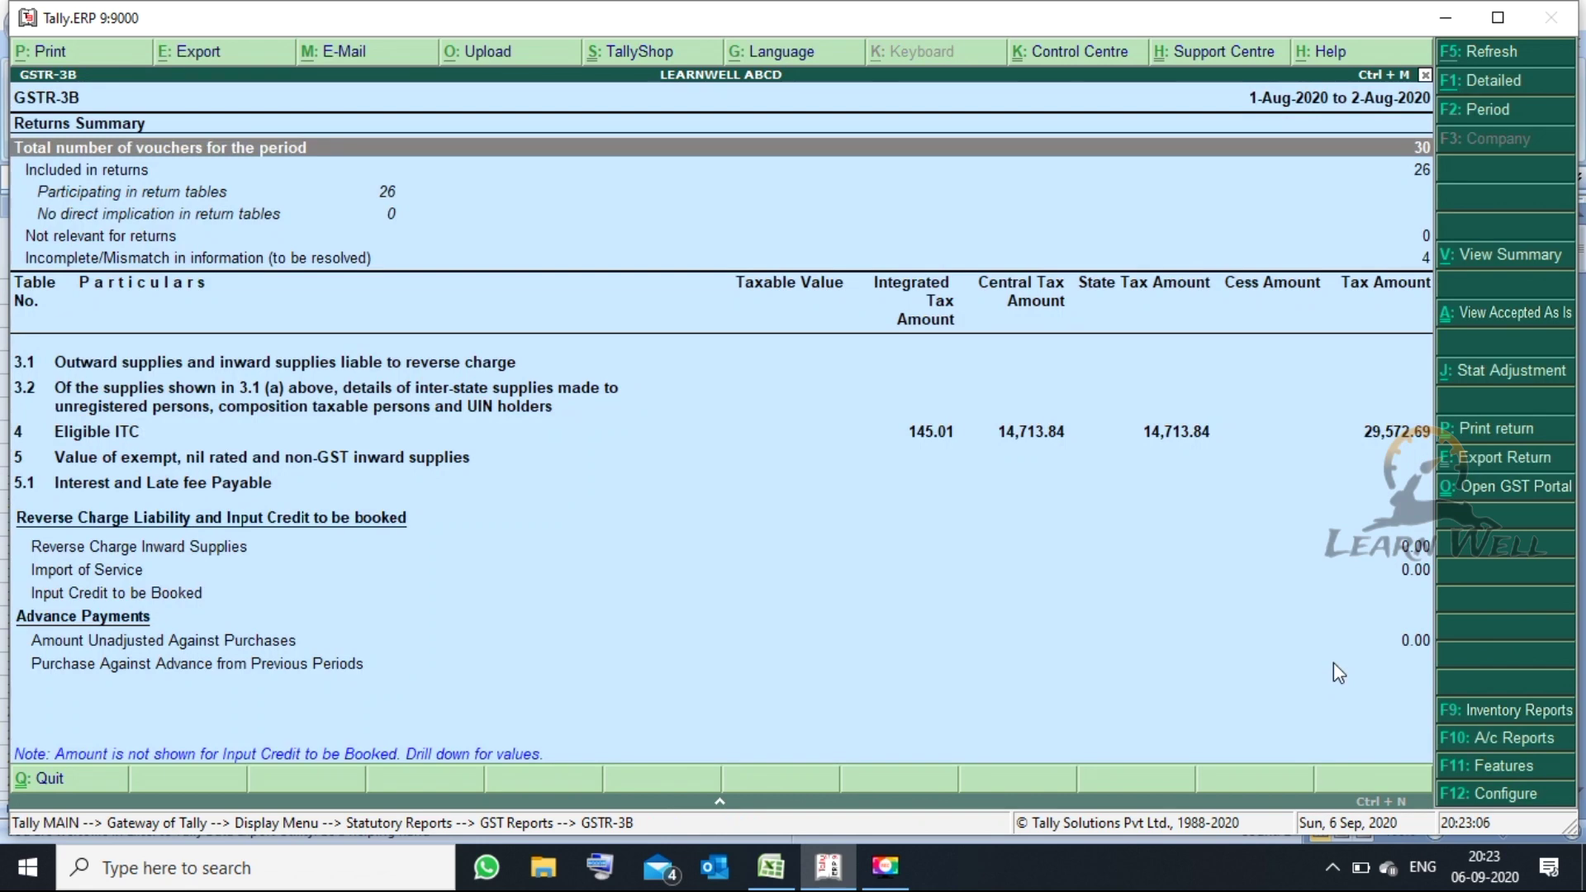
- Open the tax amount mismatch vouchers and review voucher 1's Central and State Tax lines
key(Down)
key(Down)
key(Down)
key(Down)
key(Down)
key(Return)
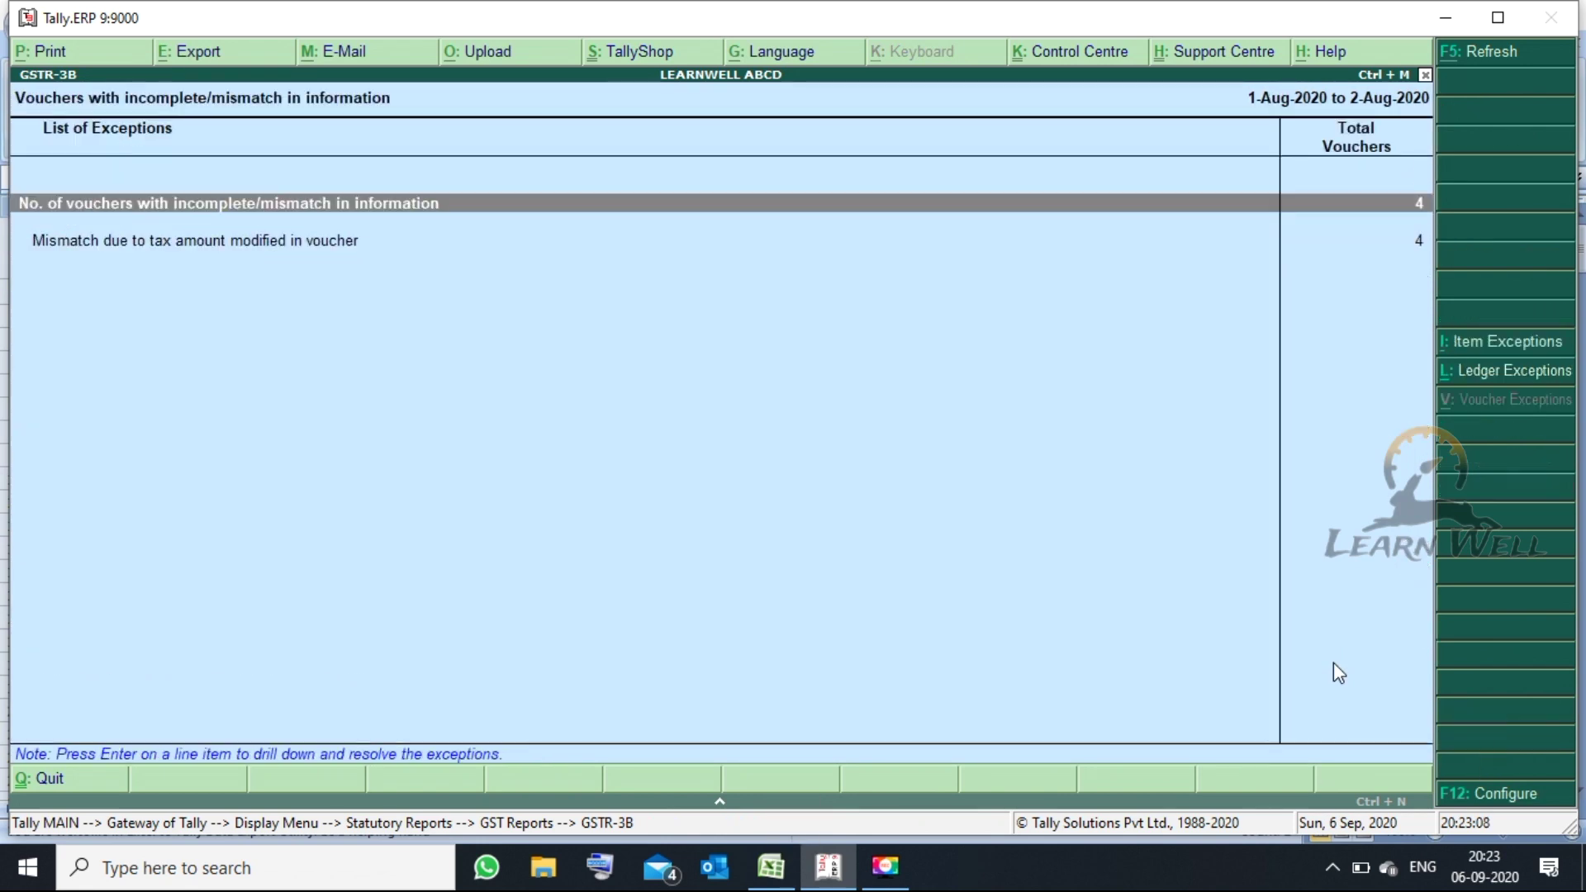
key(Down)
key(Return)
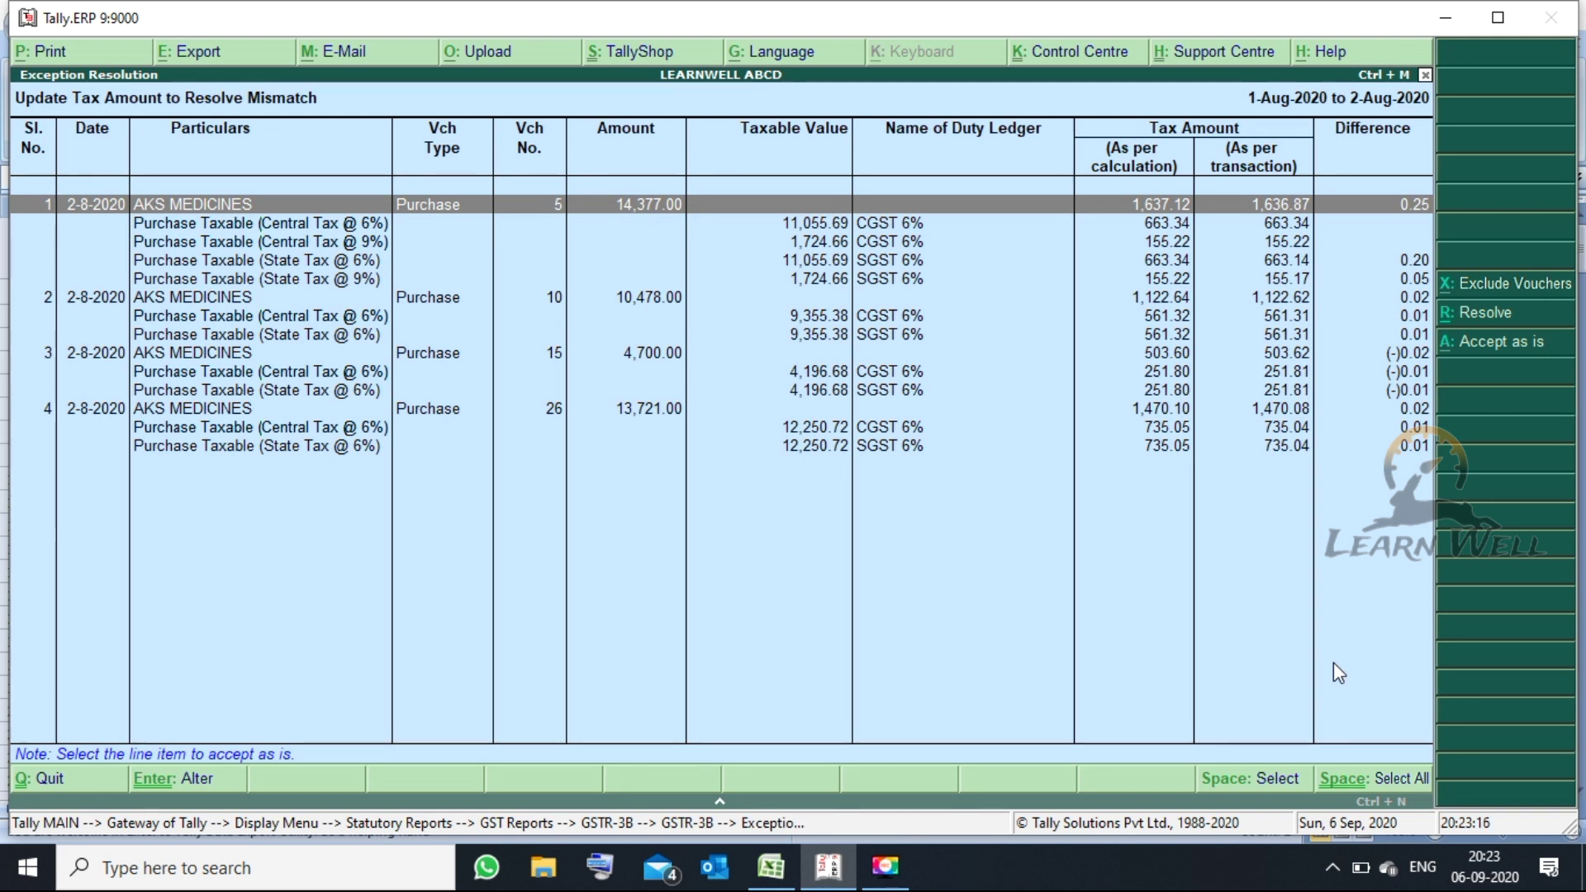
key(Down)
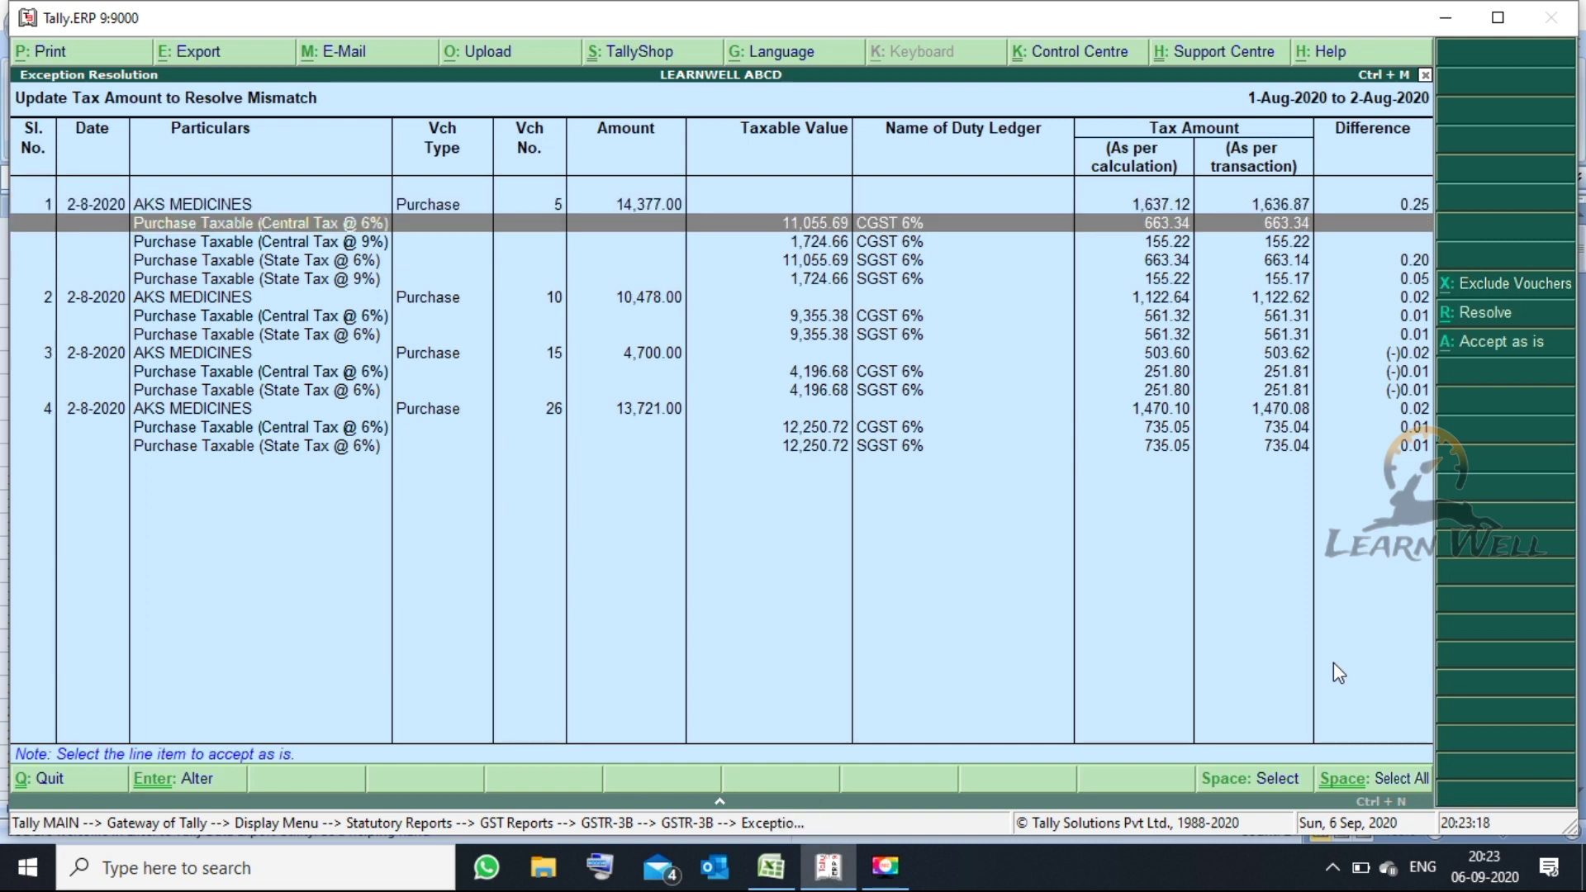
key(Down)
key(Down)
key(Down)
key(Up)
key(Up)
key(Up)
key(Up)
key(Down)
key(Down)
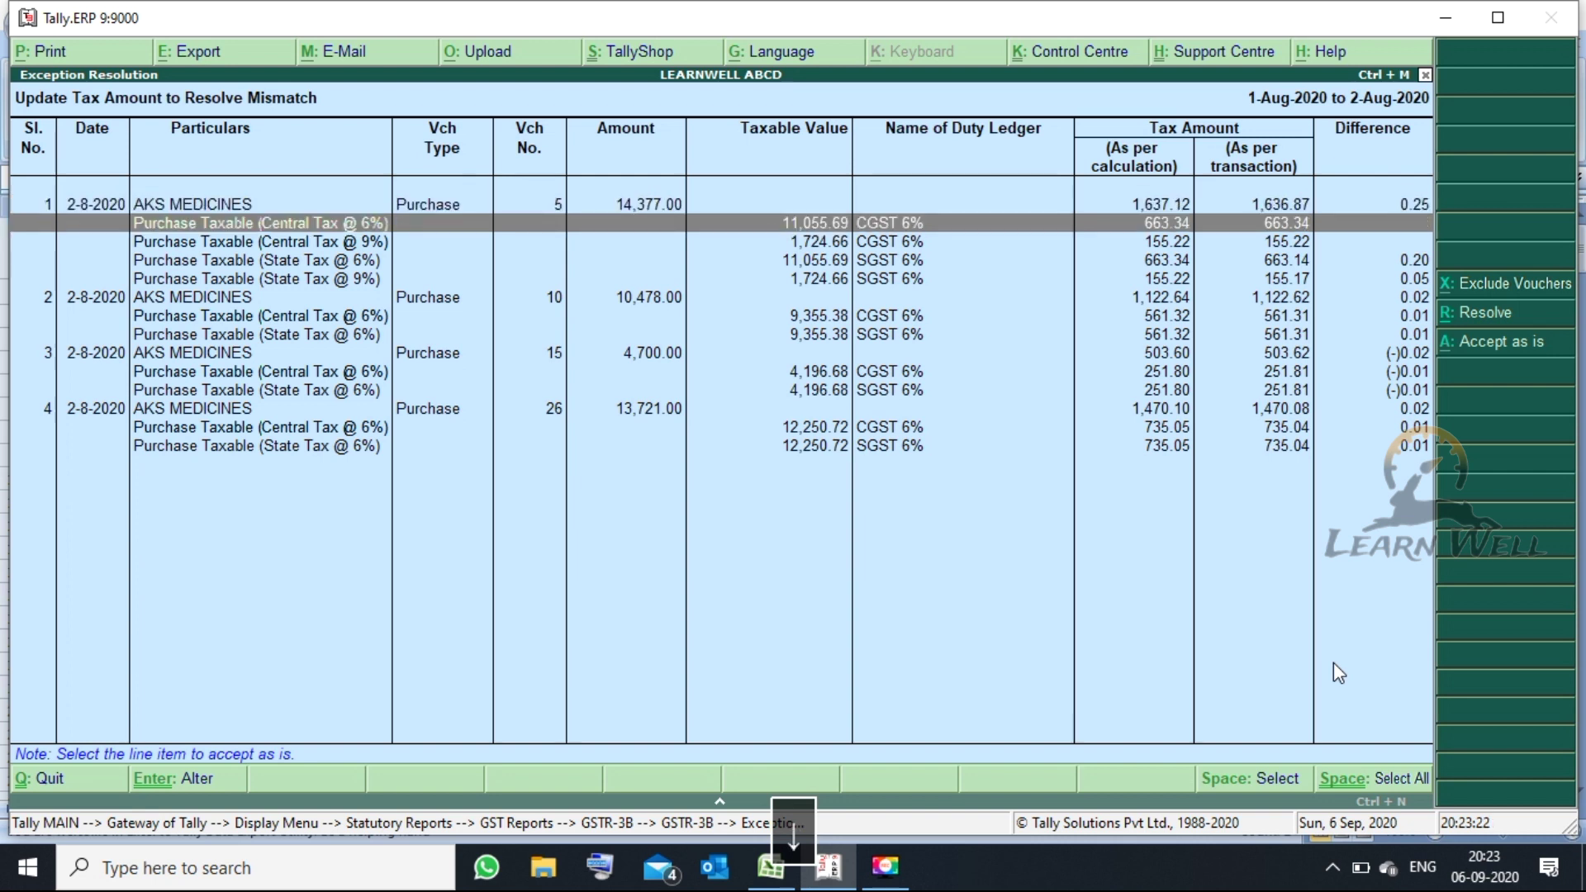
key(Down)
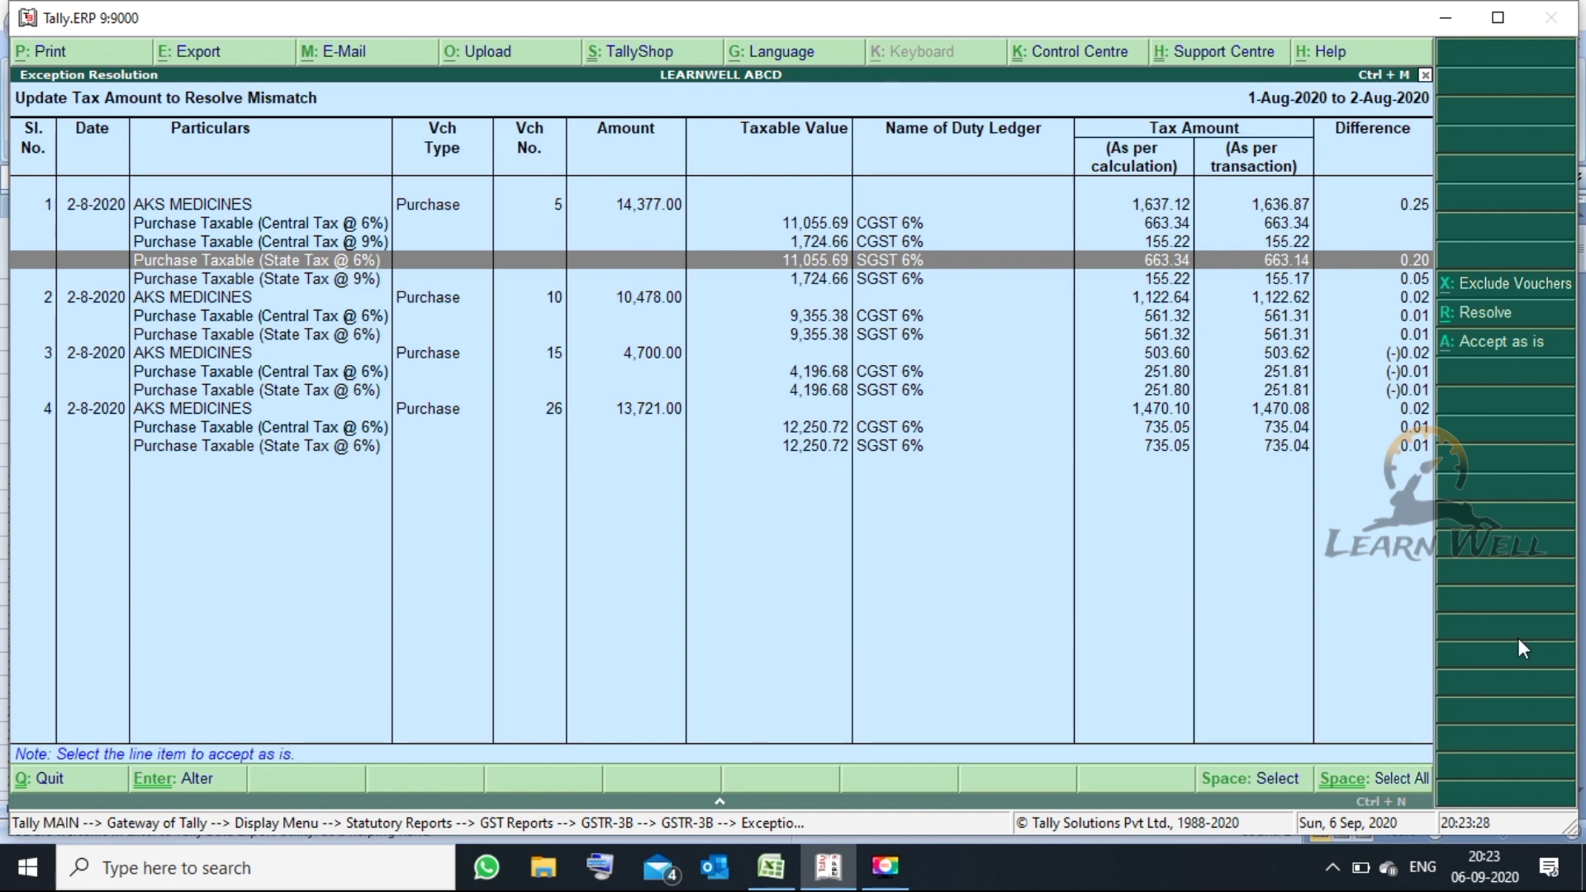
- Resolve voucher 1 and recompute its state tax amounts to 663.34 and 155.22
click(1467, 315)
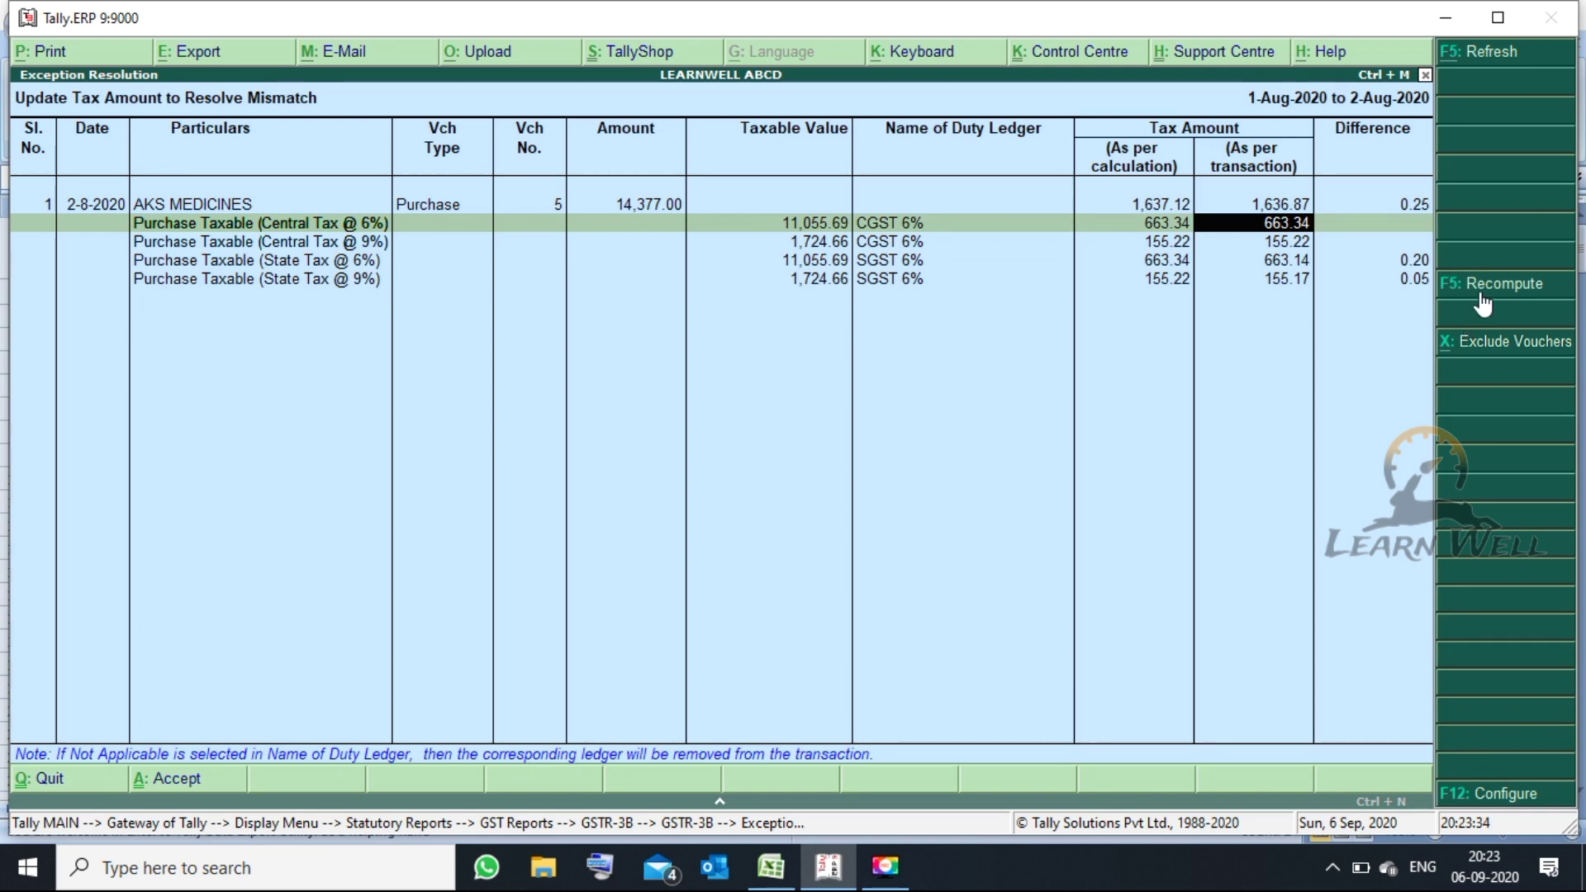
click(1480, 291)
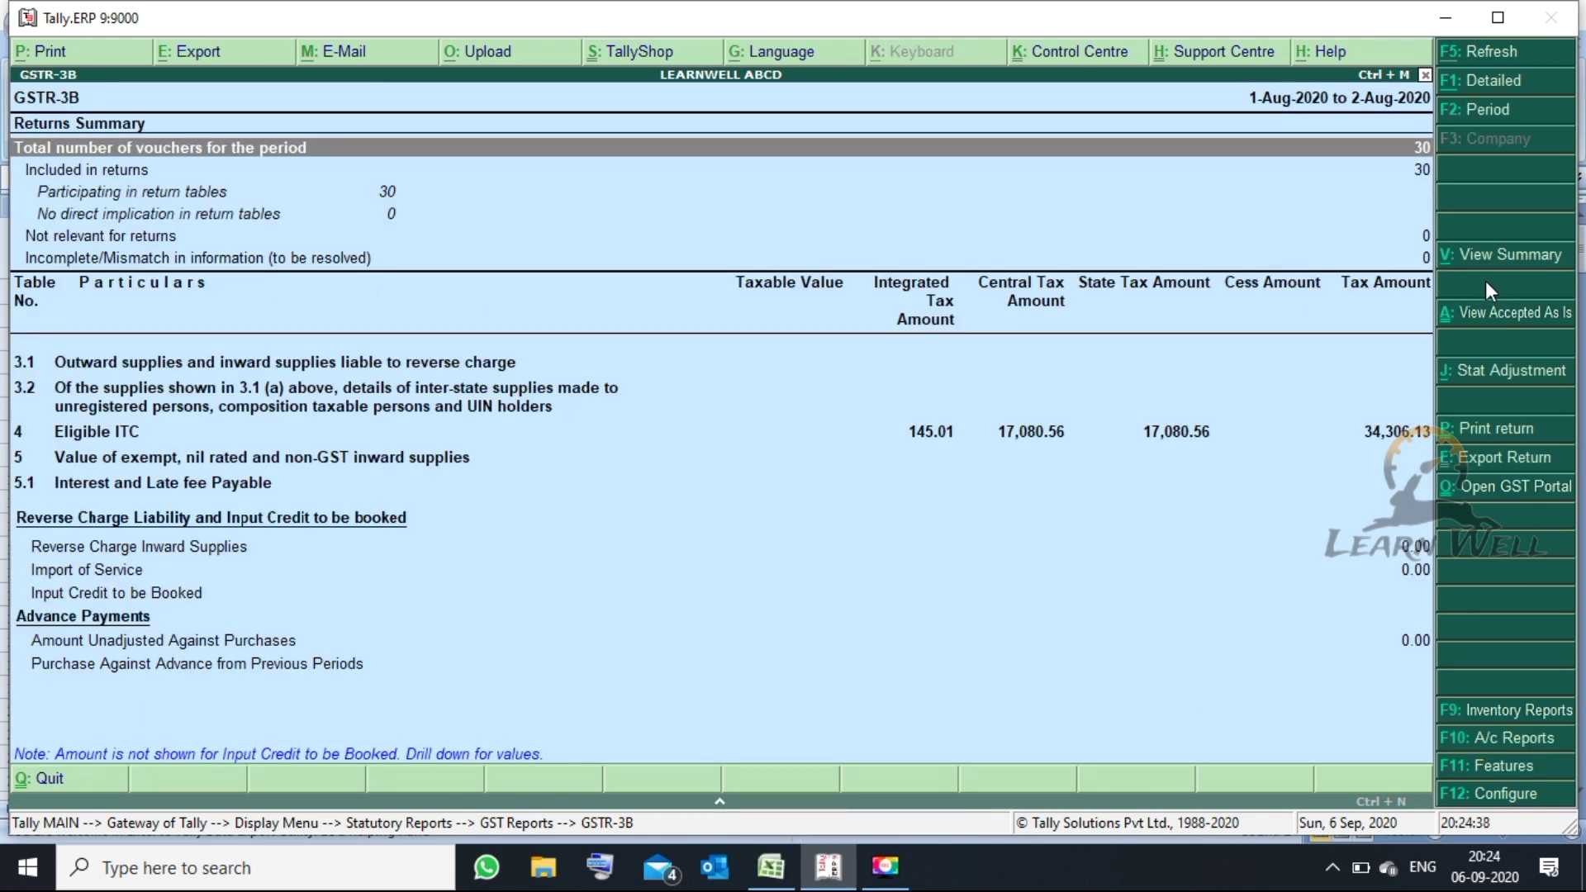
key(Down)
key(Escape)
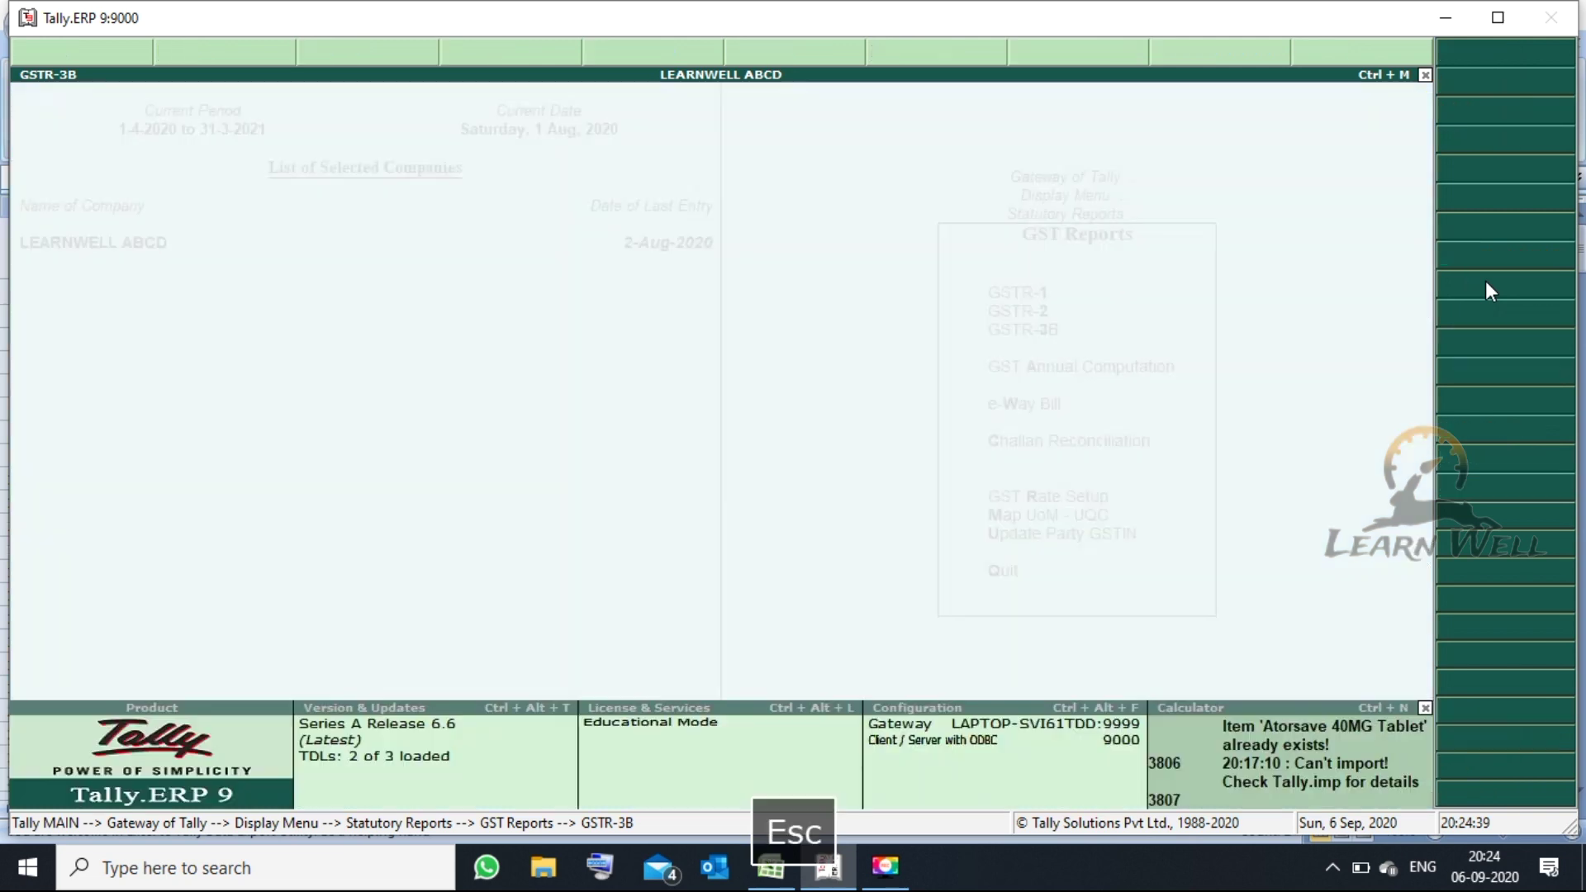
- Open GSTR-2 for the period 1 to 2 August 2020
key(Up)
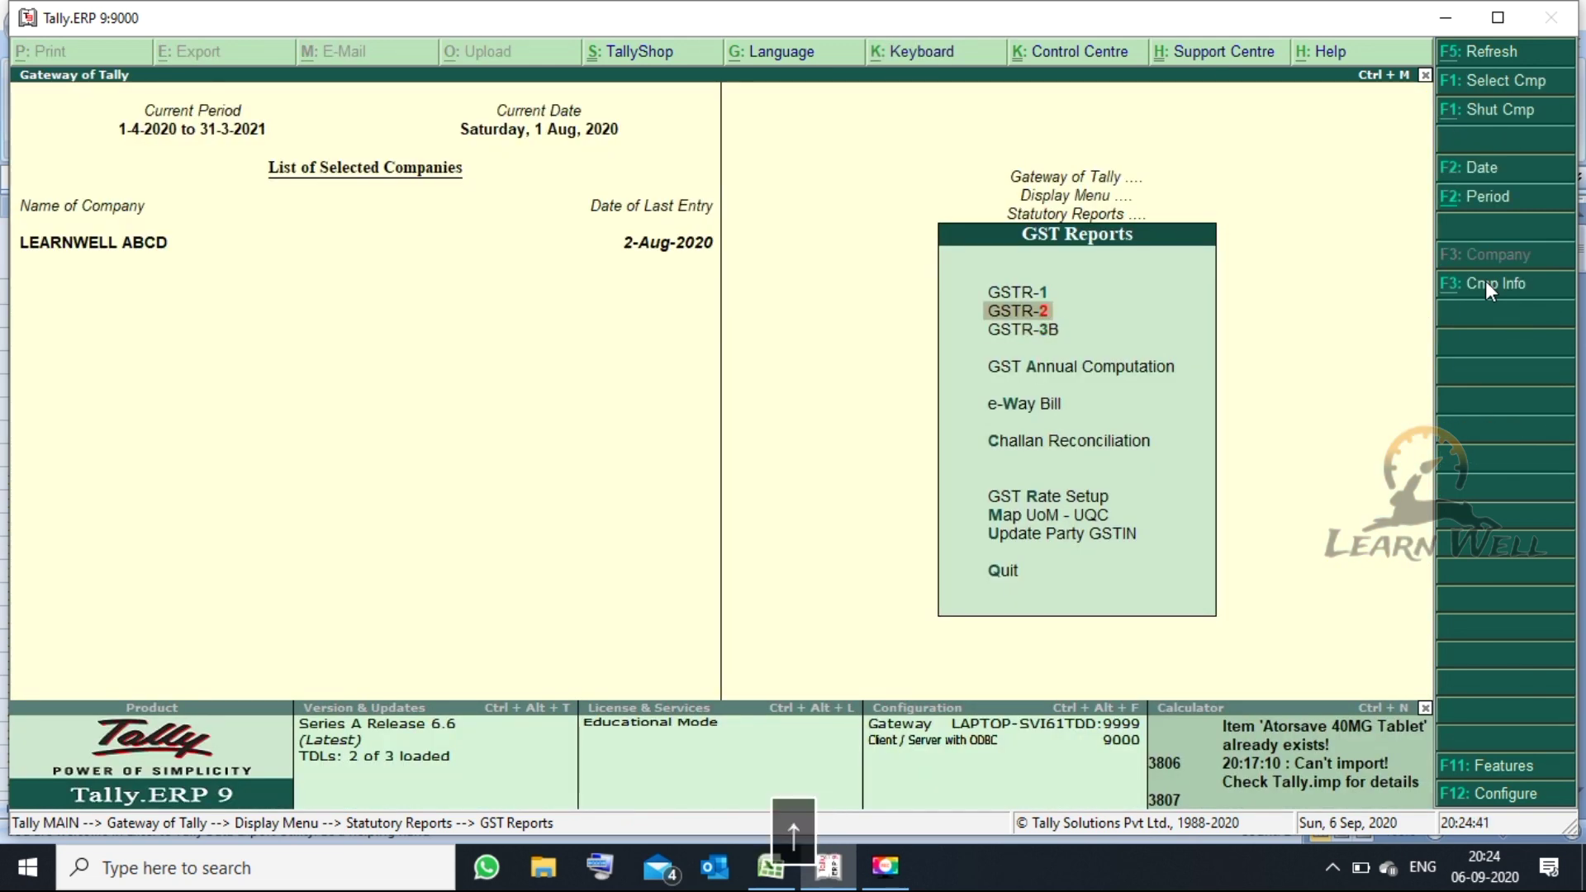
key(Return)
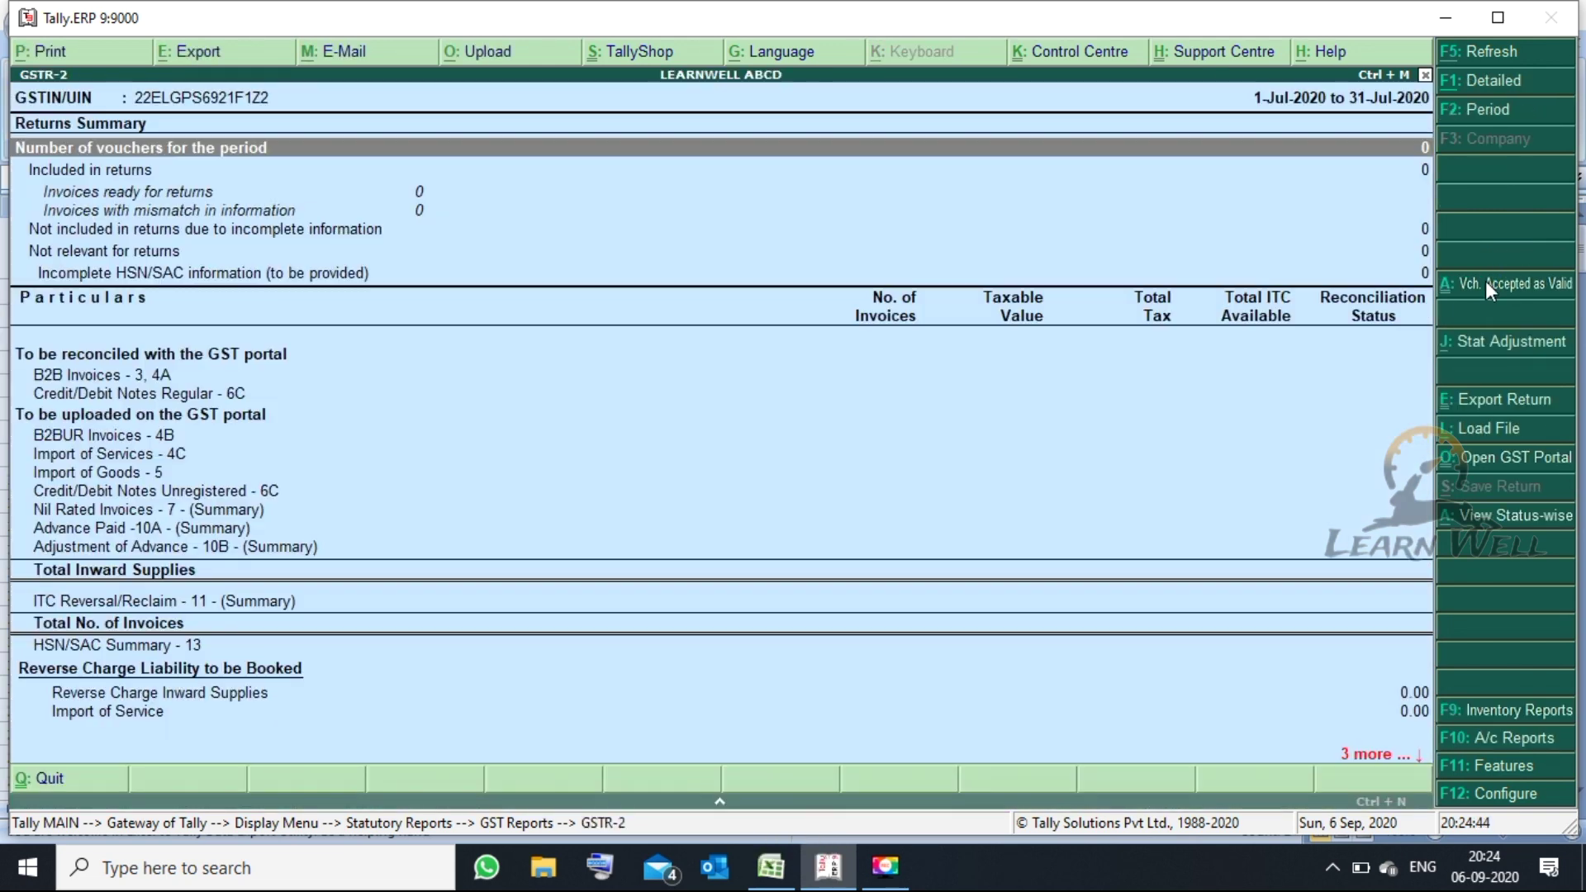
key(alt+F2)
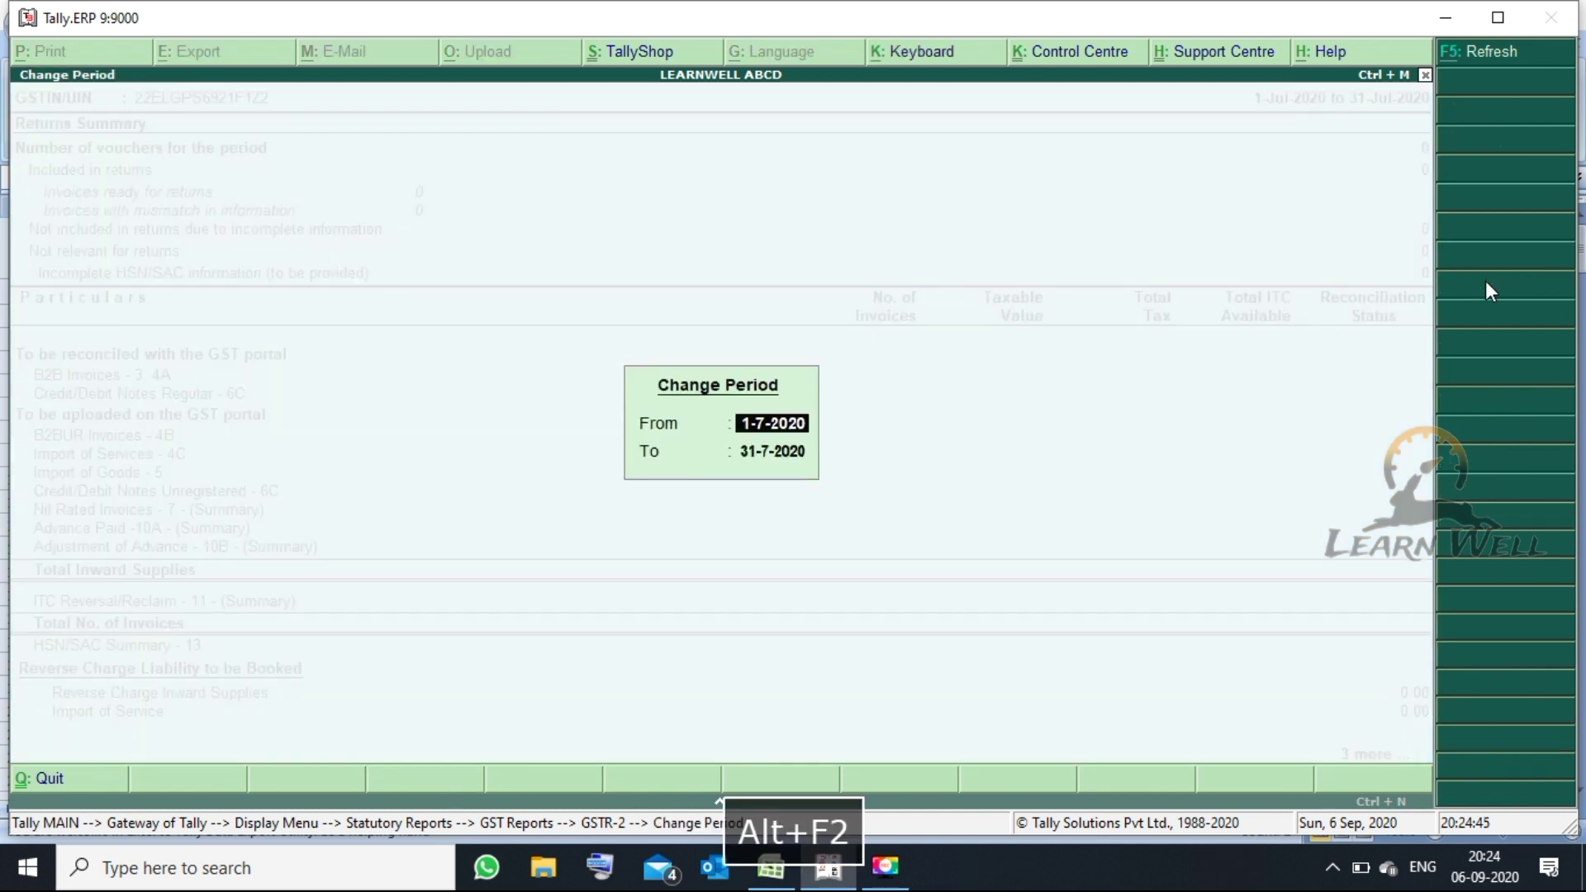
text(1-8)
key(Return)
text(2.)
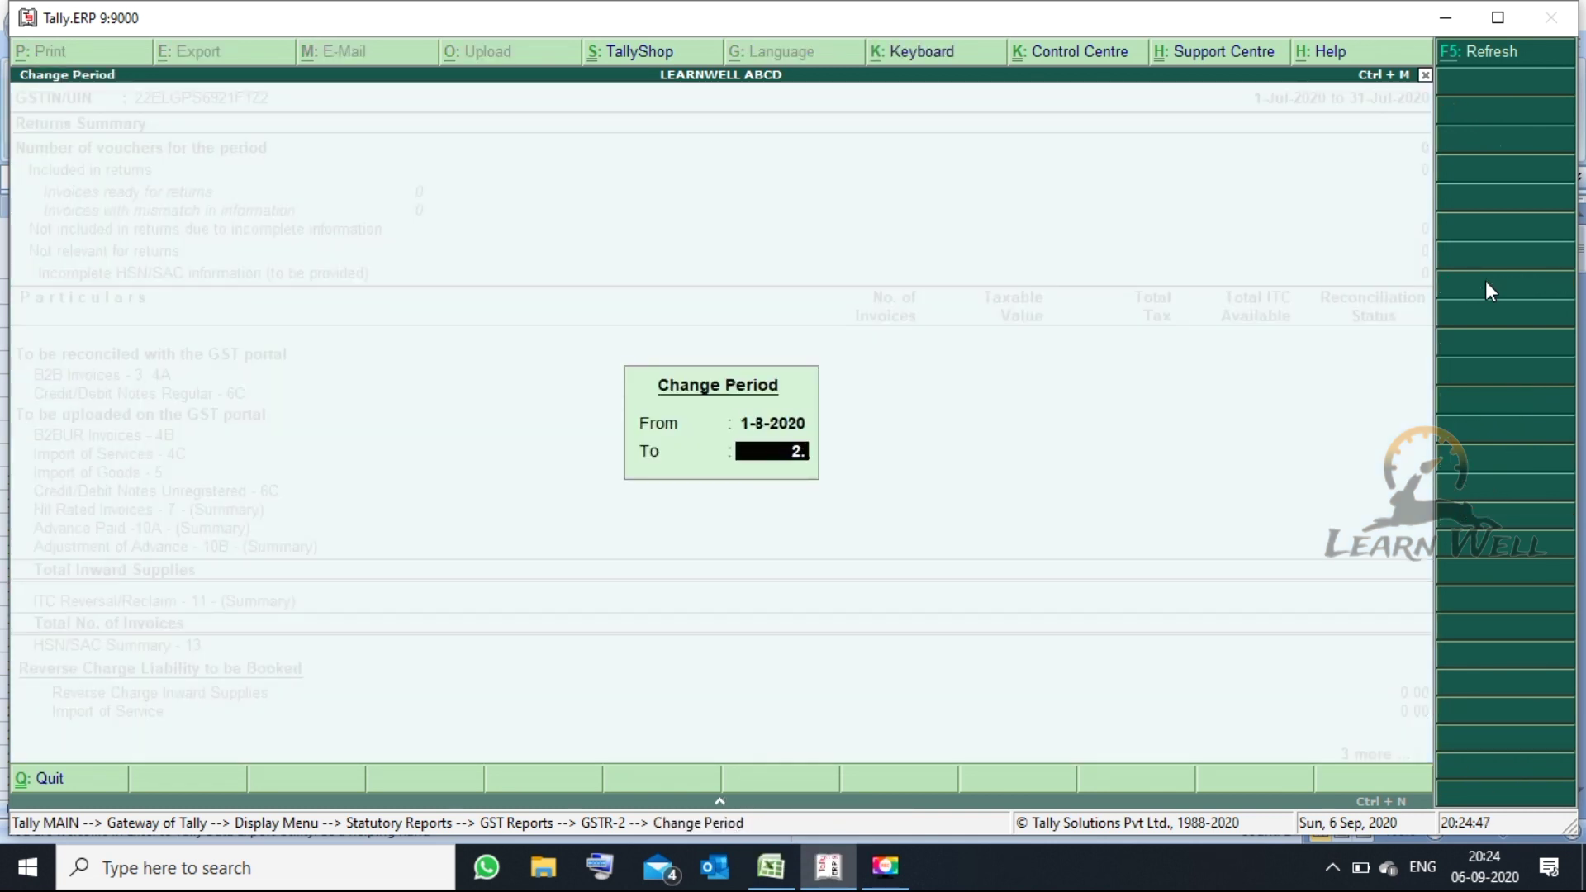
text(8)
key(Return)
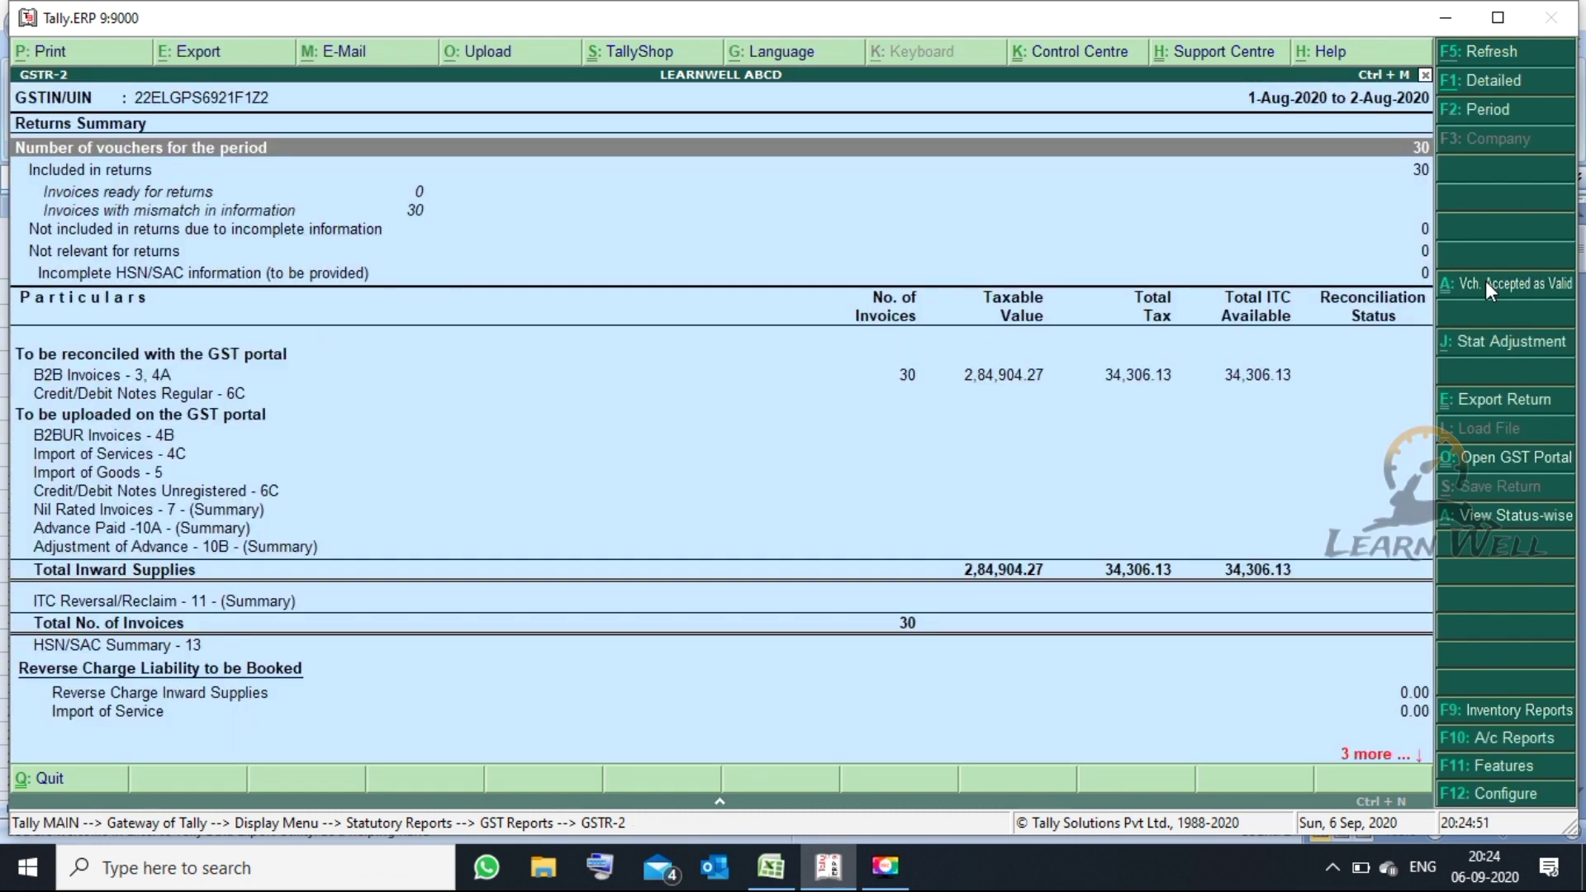
- View the 30 B2B invoices (2,84,904.27, ITC 34,306.13) invoice-wise, then back out to the Display Menu
key(Down)
key(Down)
key(Down)
key(Up)
key(Up)
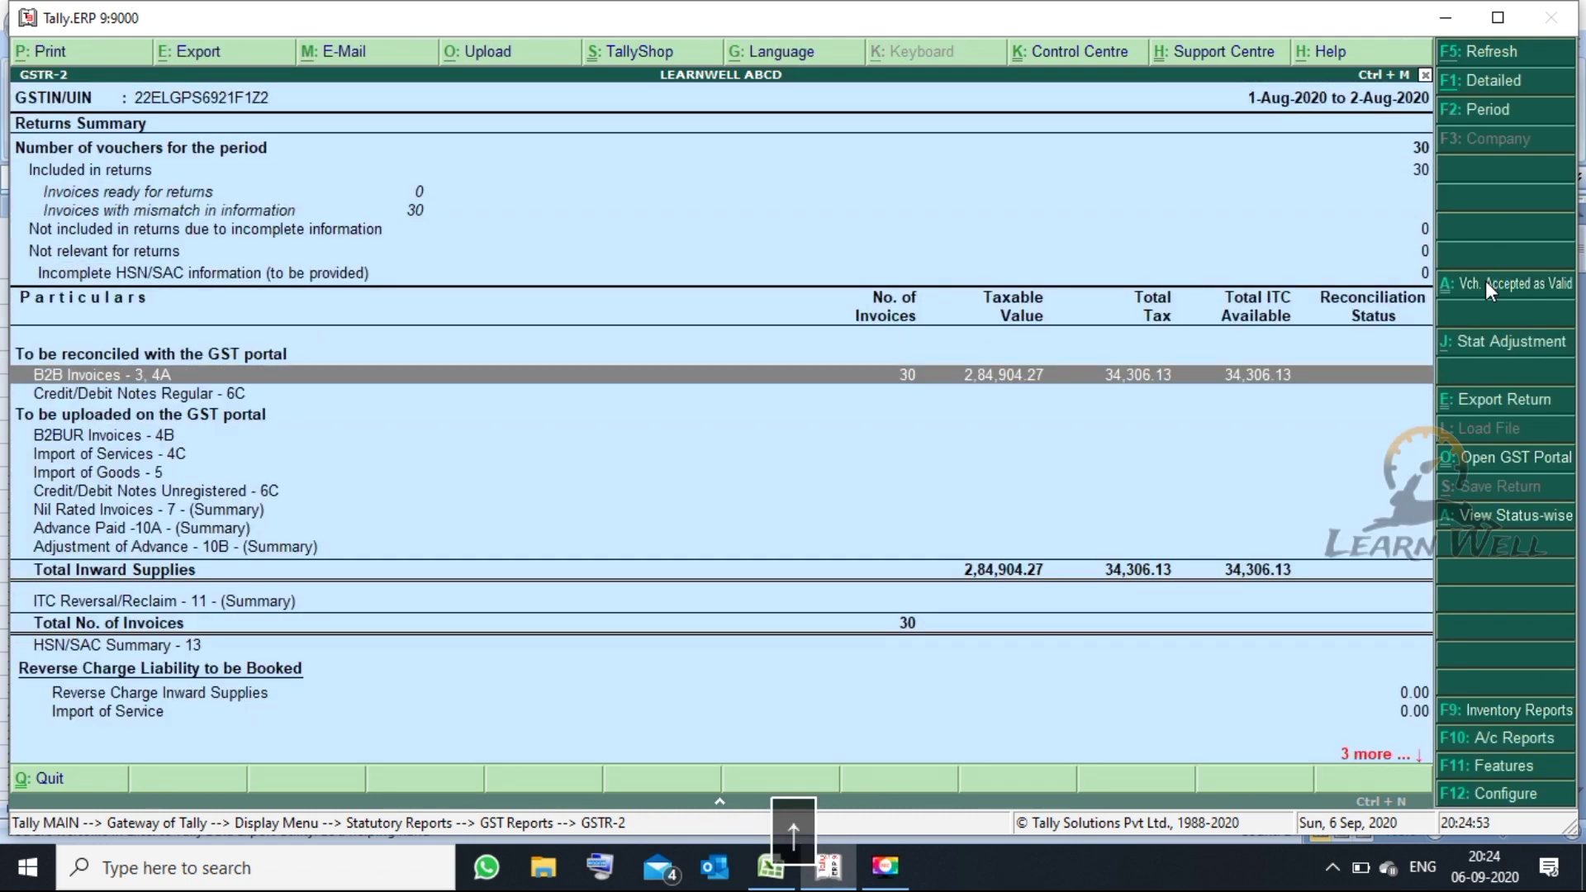
key(Return)
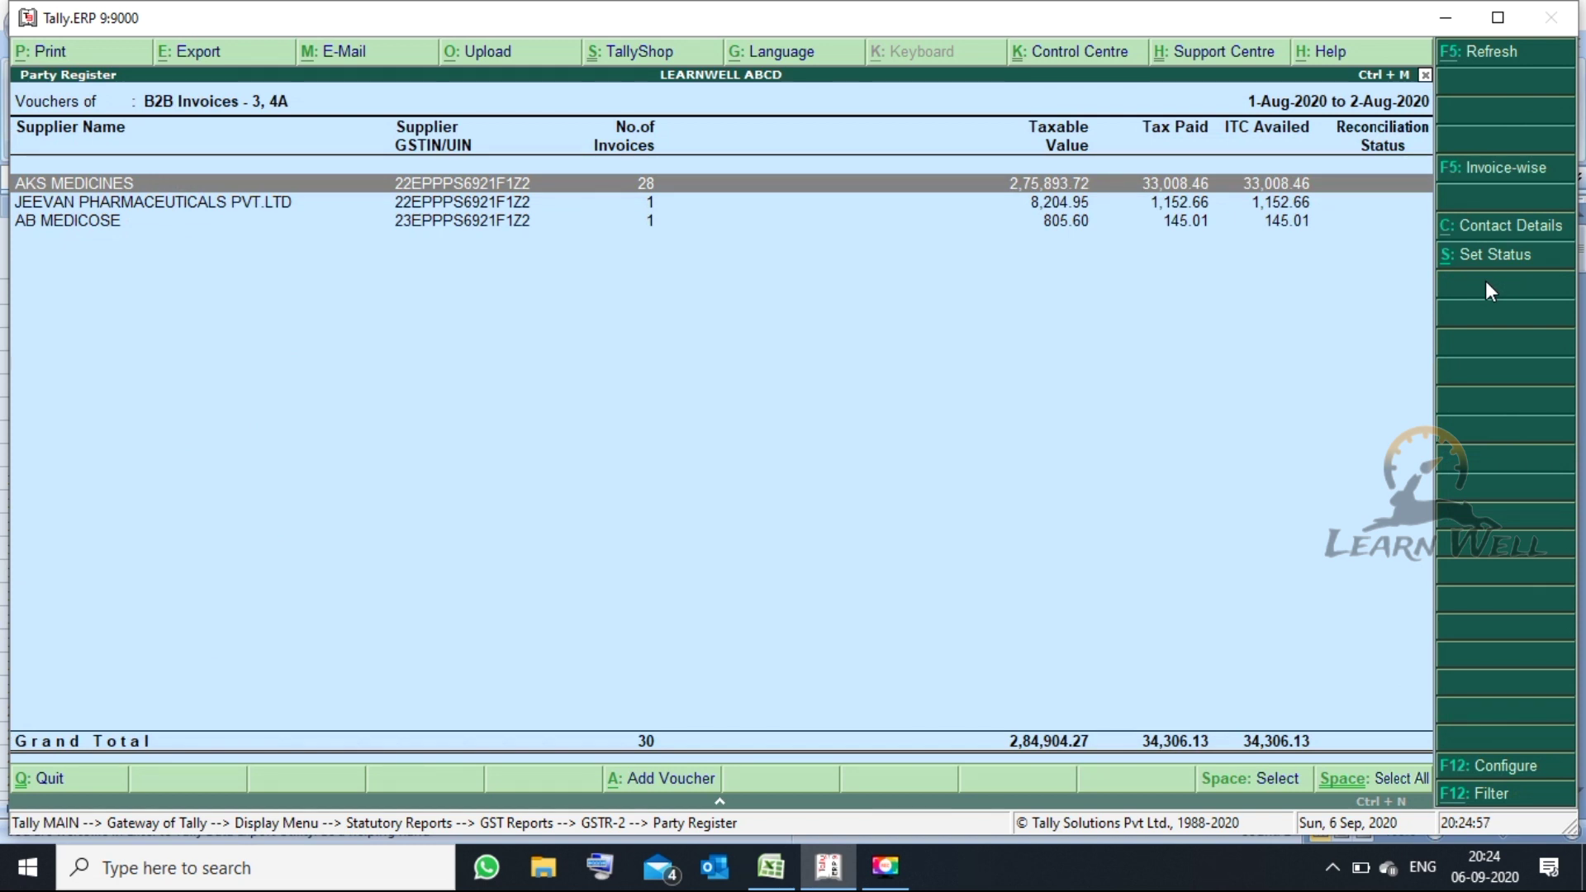
key(alt+F1)
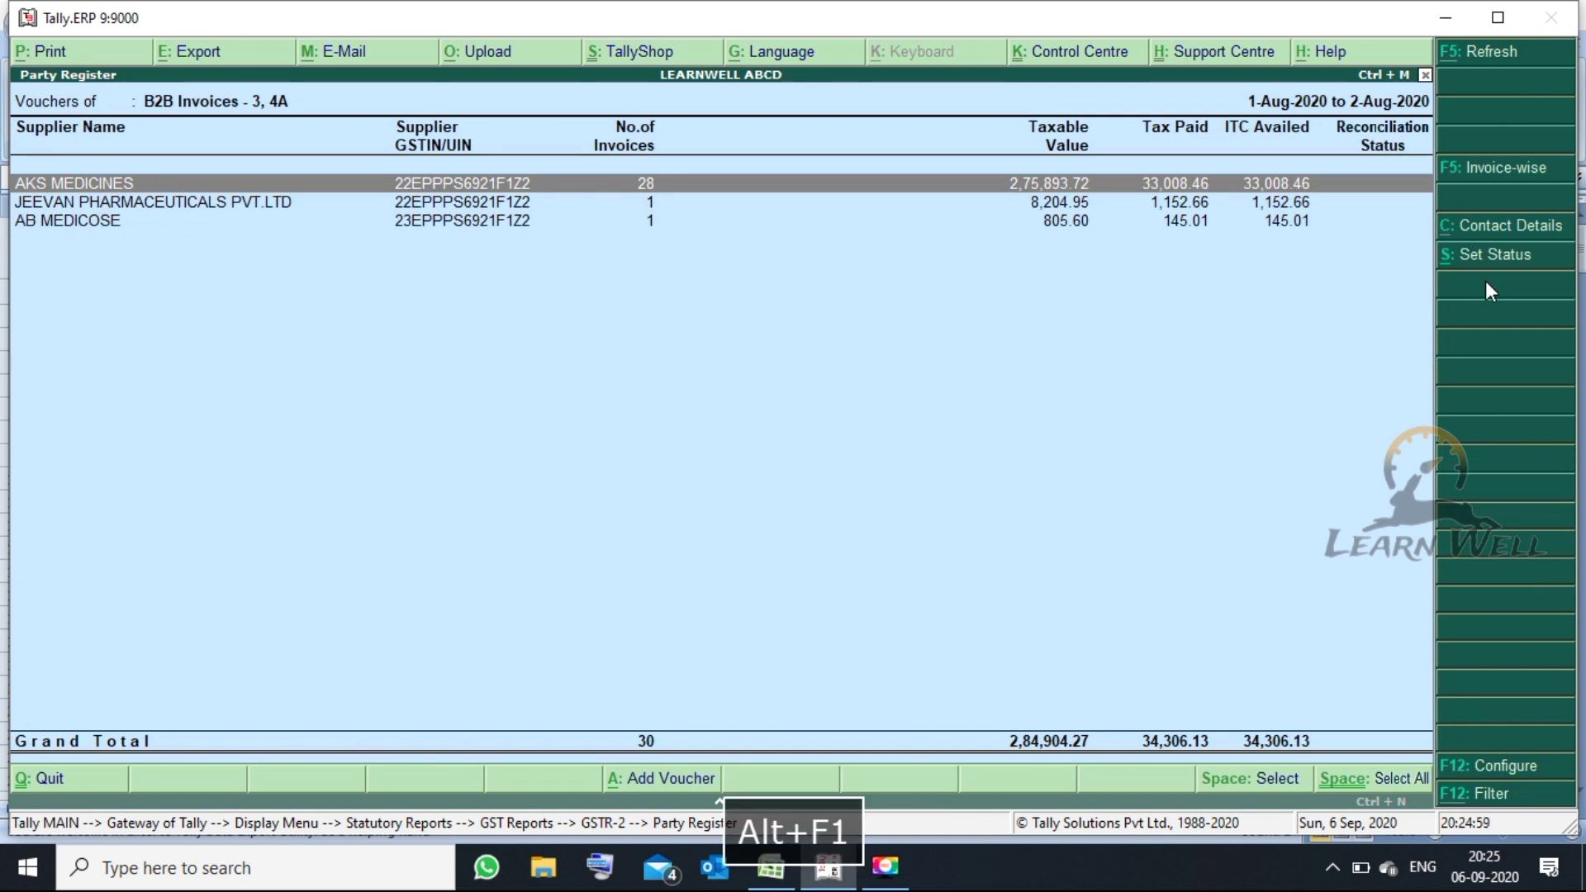
key(F5)
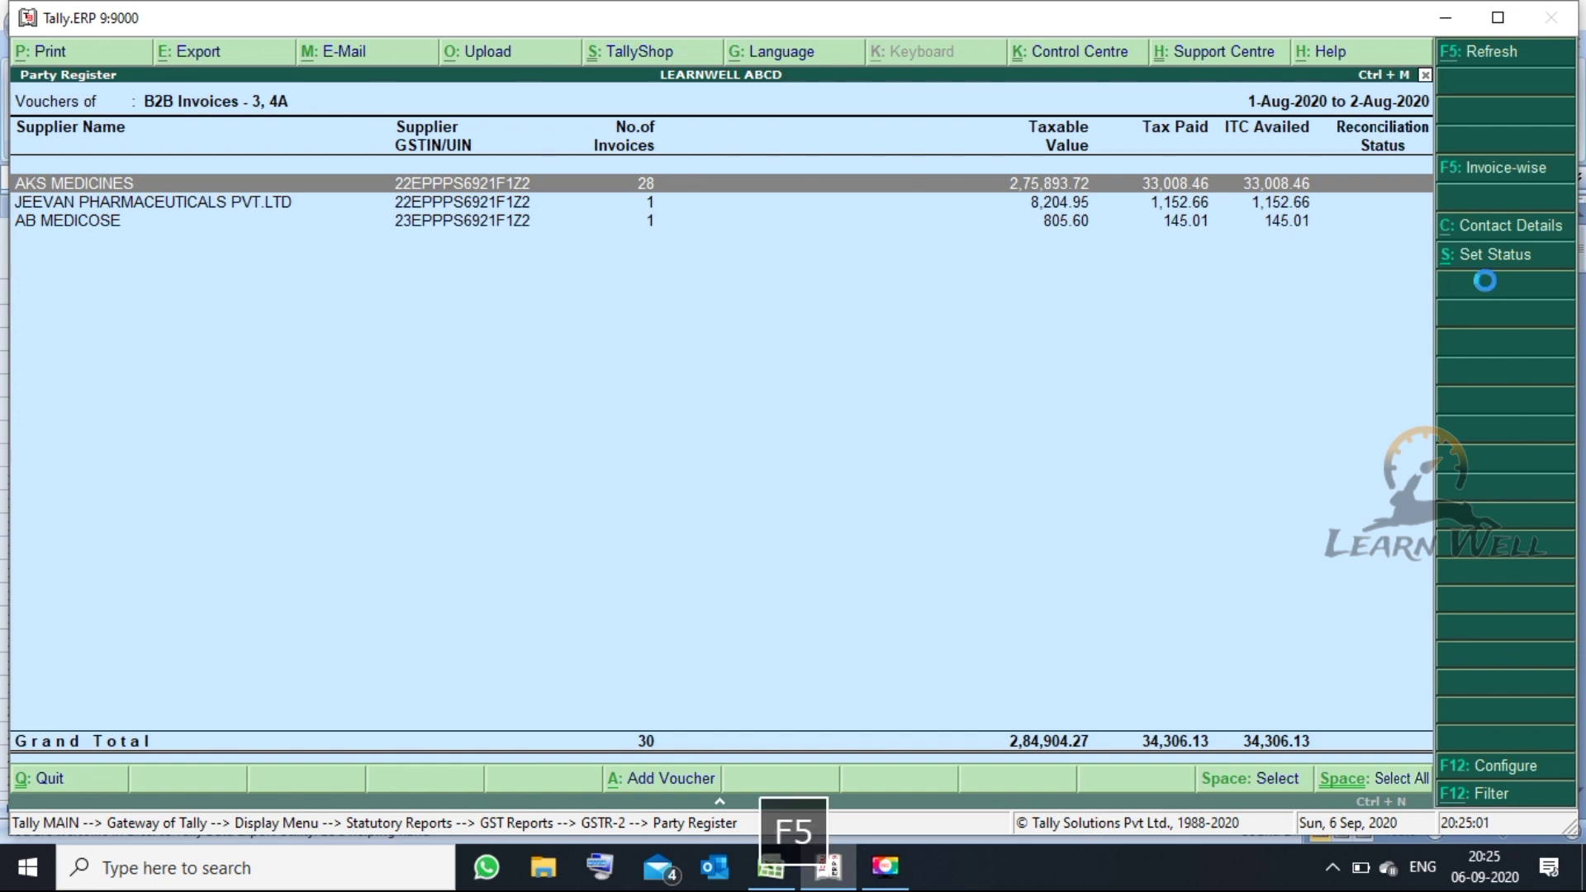
key(Up)
key(Up)
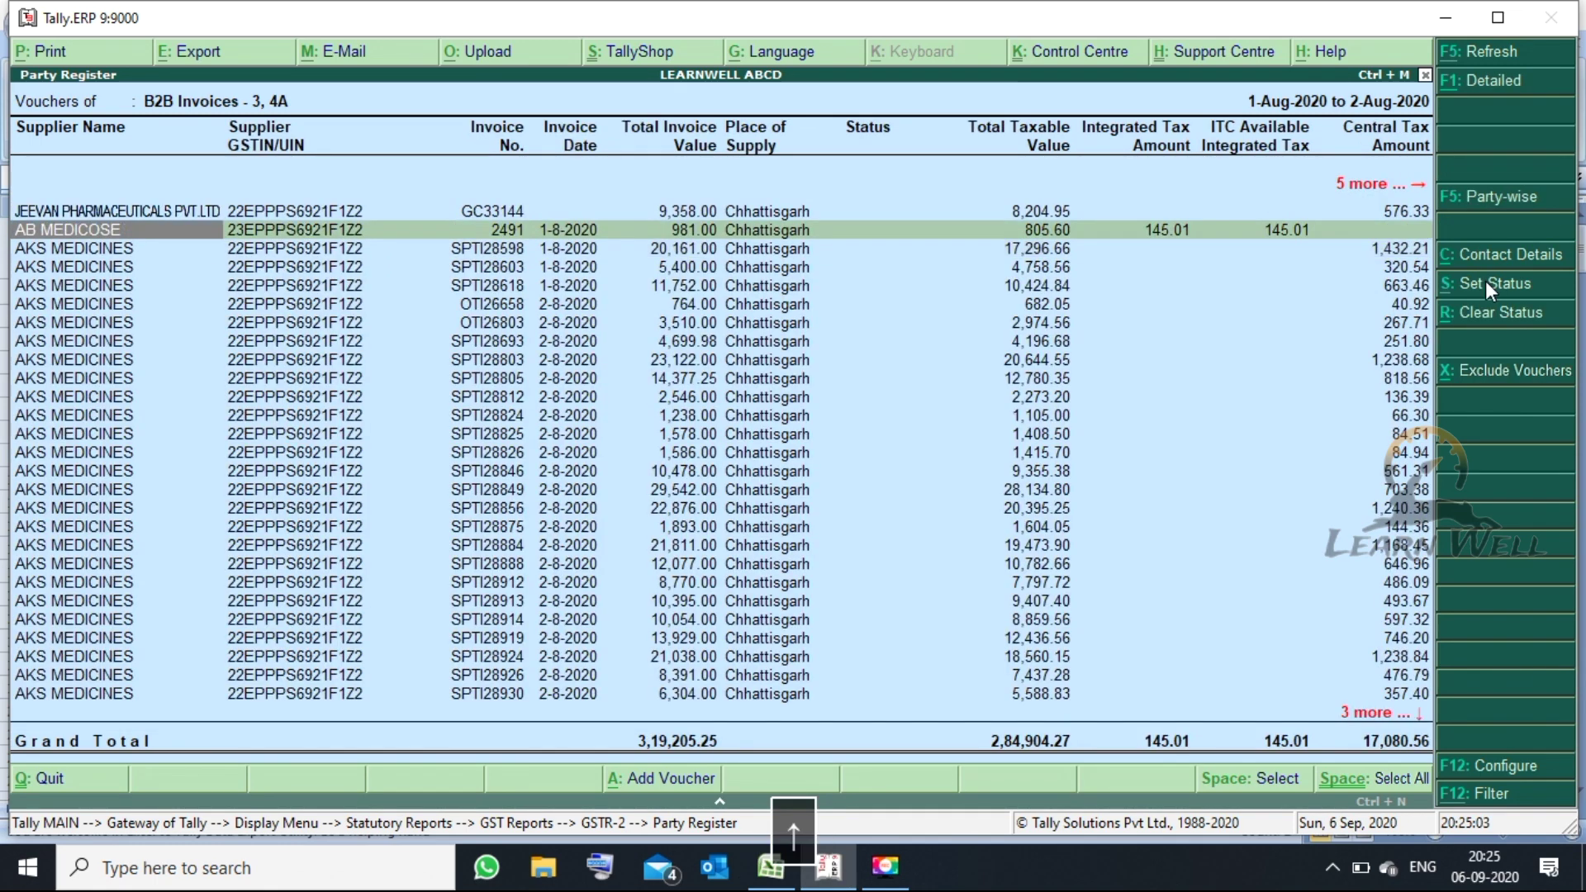
key(Escape)
key(Escape)
key(Escape)
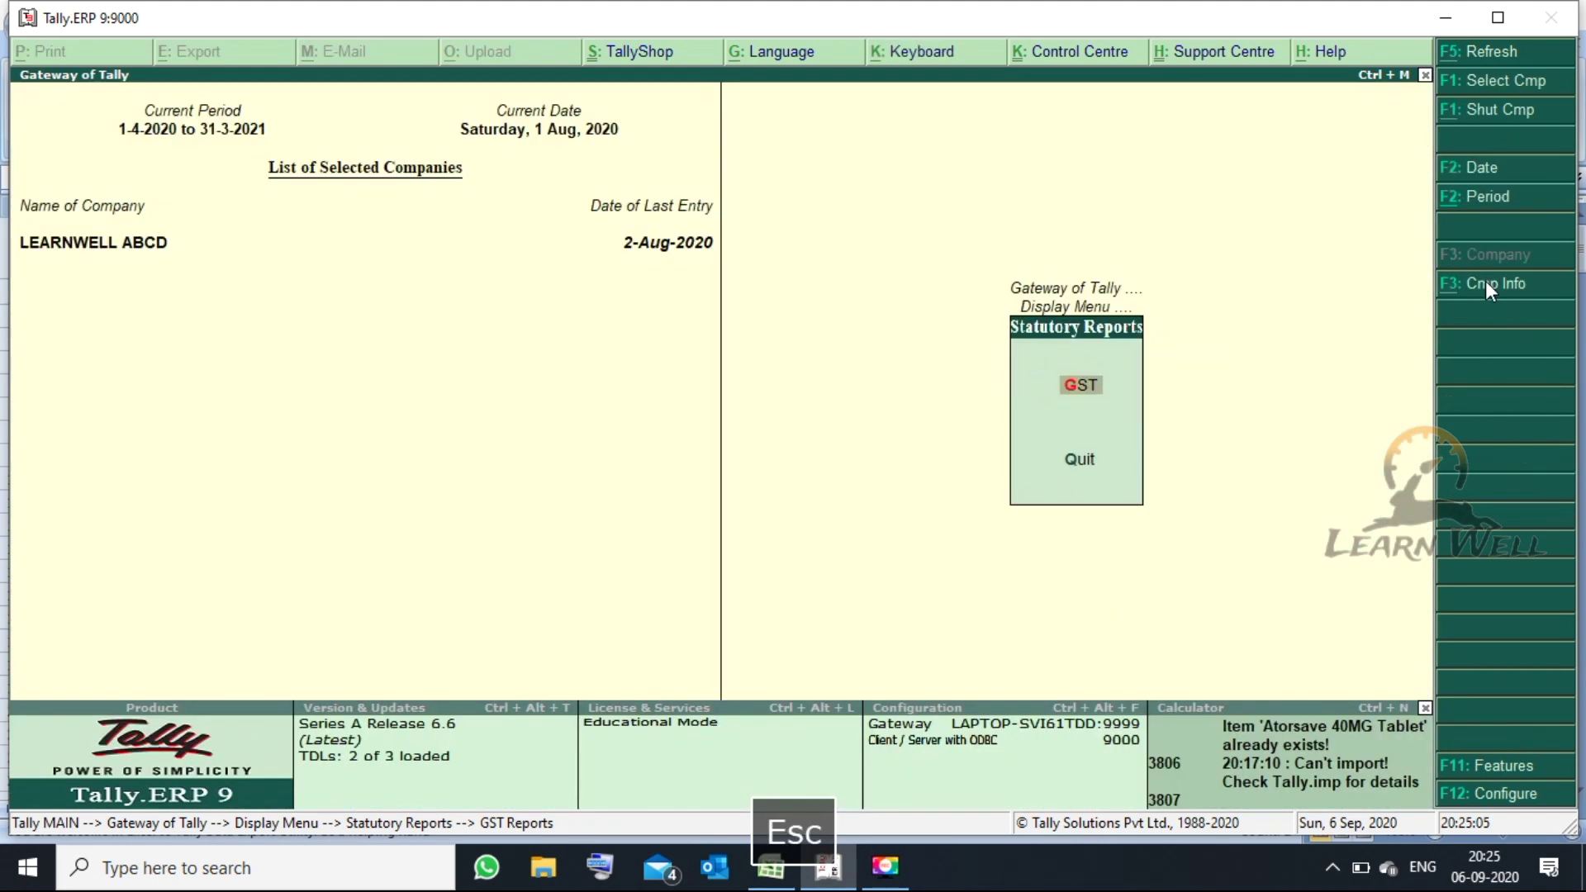
key(Escape)
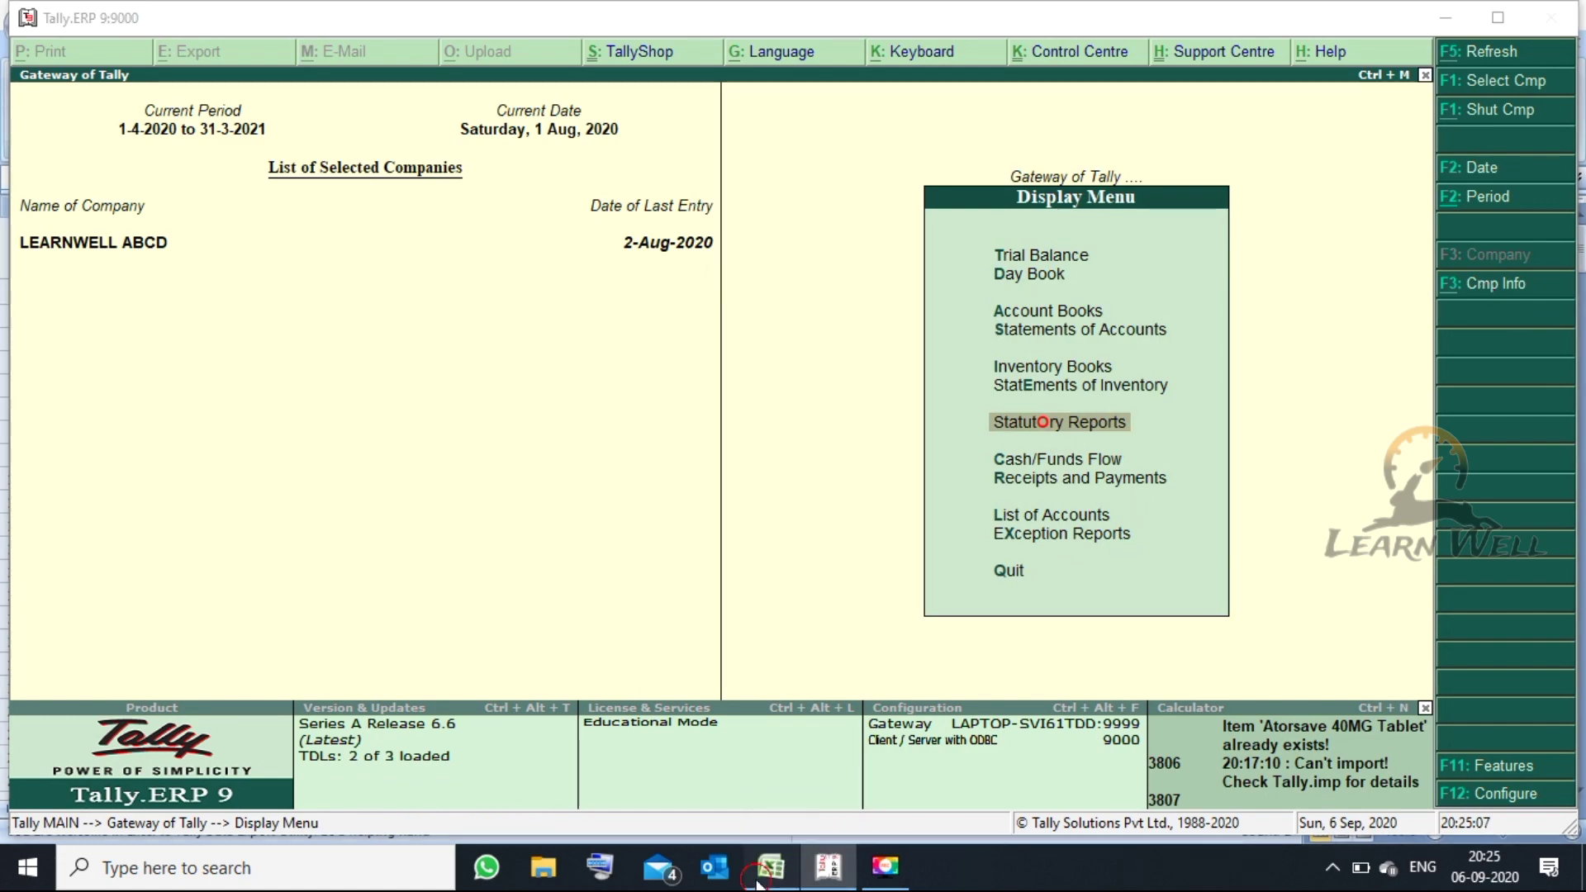
- Switch to the Excel2Tally workbook and check AKS MEDICINES batch GREC20003 in row 16
click(771, 866)
click(860, 614)
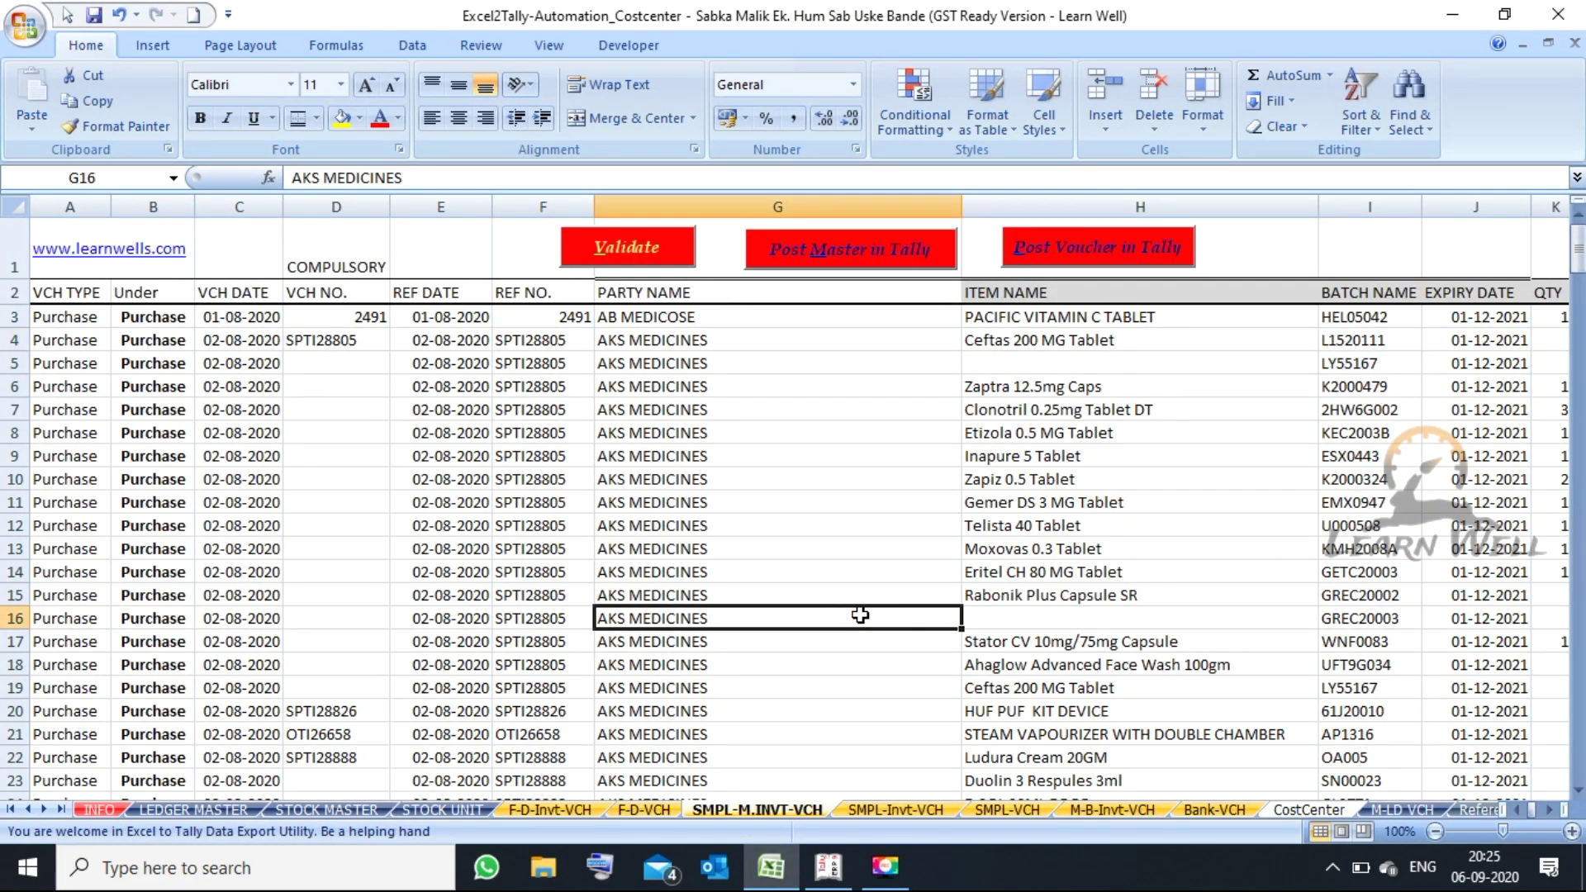
key(Right)
key(Right)
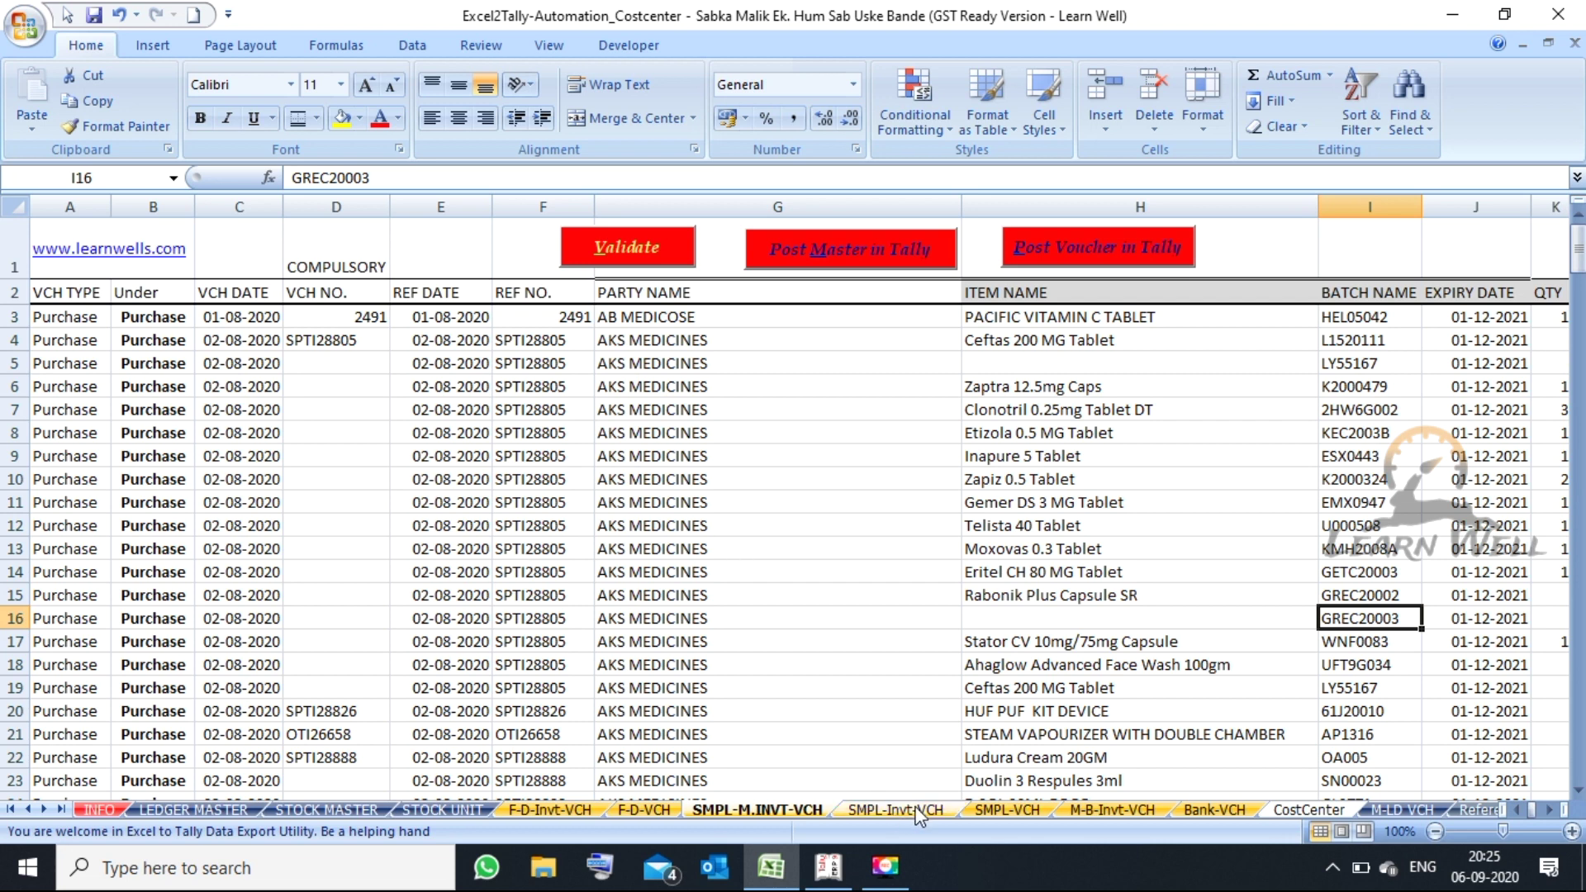
- Tour the LEDGER MASTER, STOCK MASTER and STOCK UNIT sheets, ending on F-D-Invt-VCH
click(184, 811)
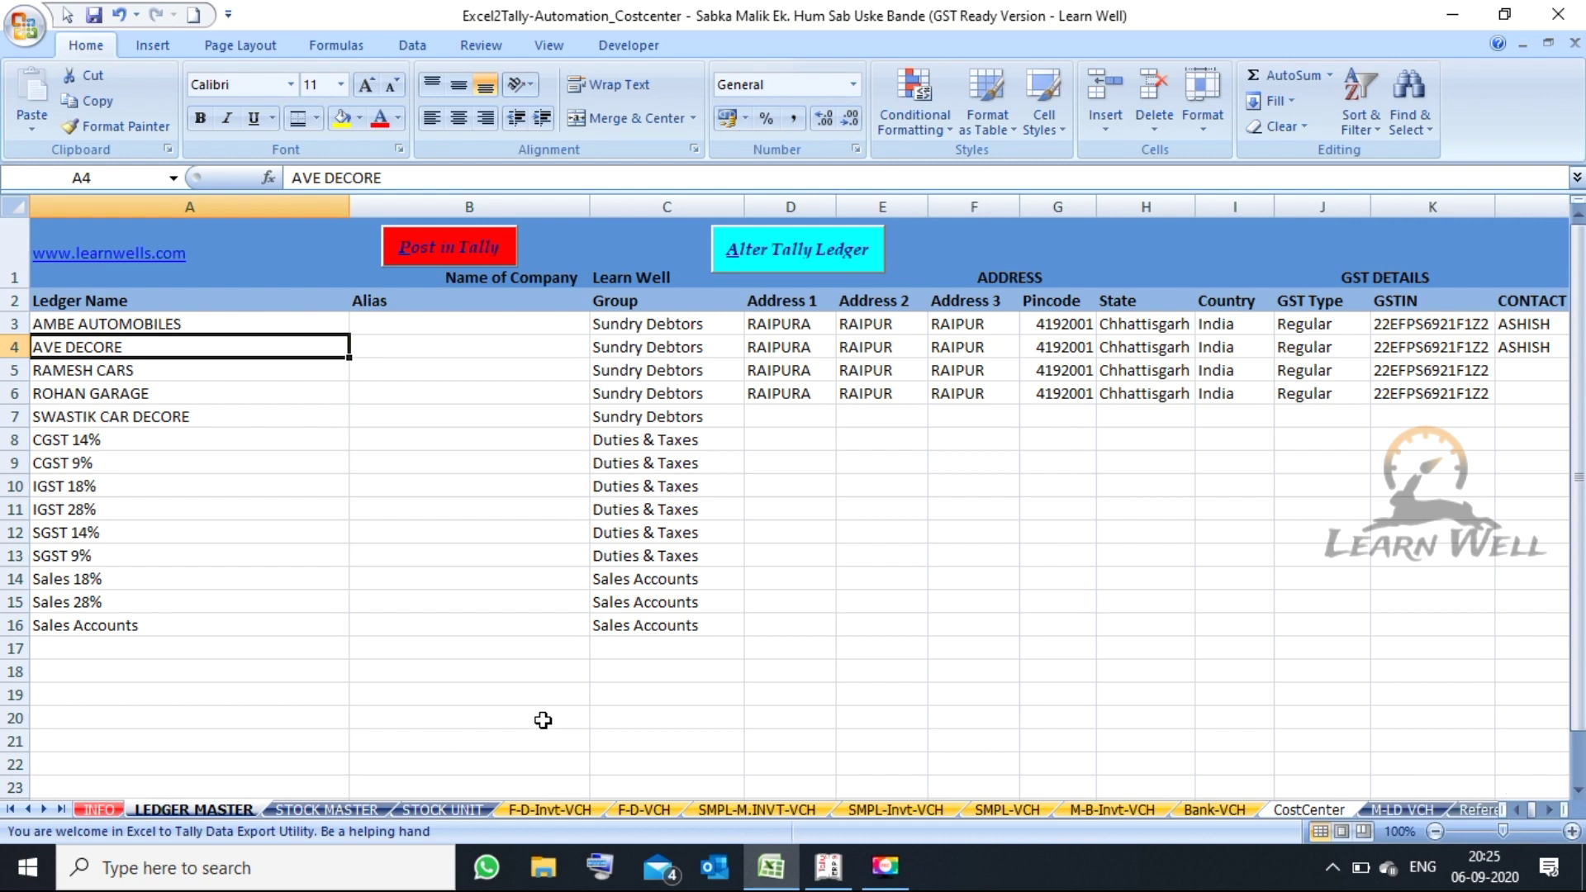
click(325, 803)
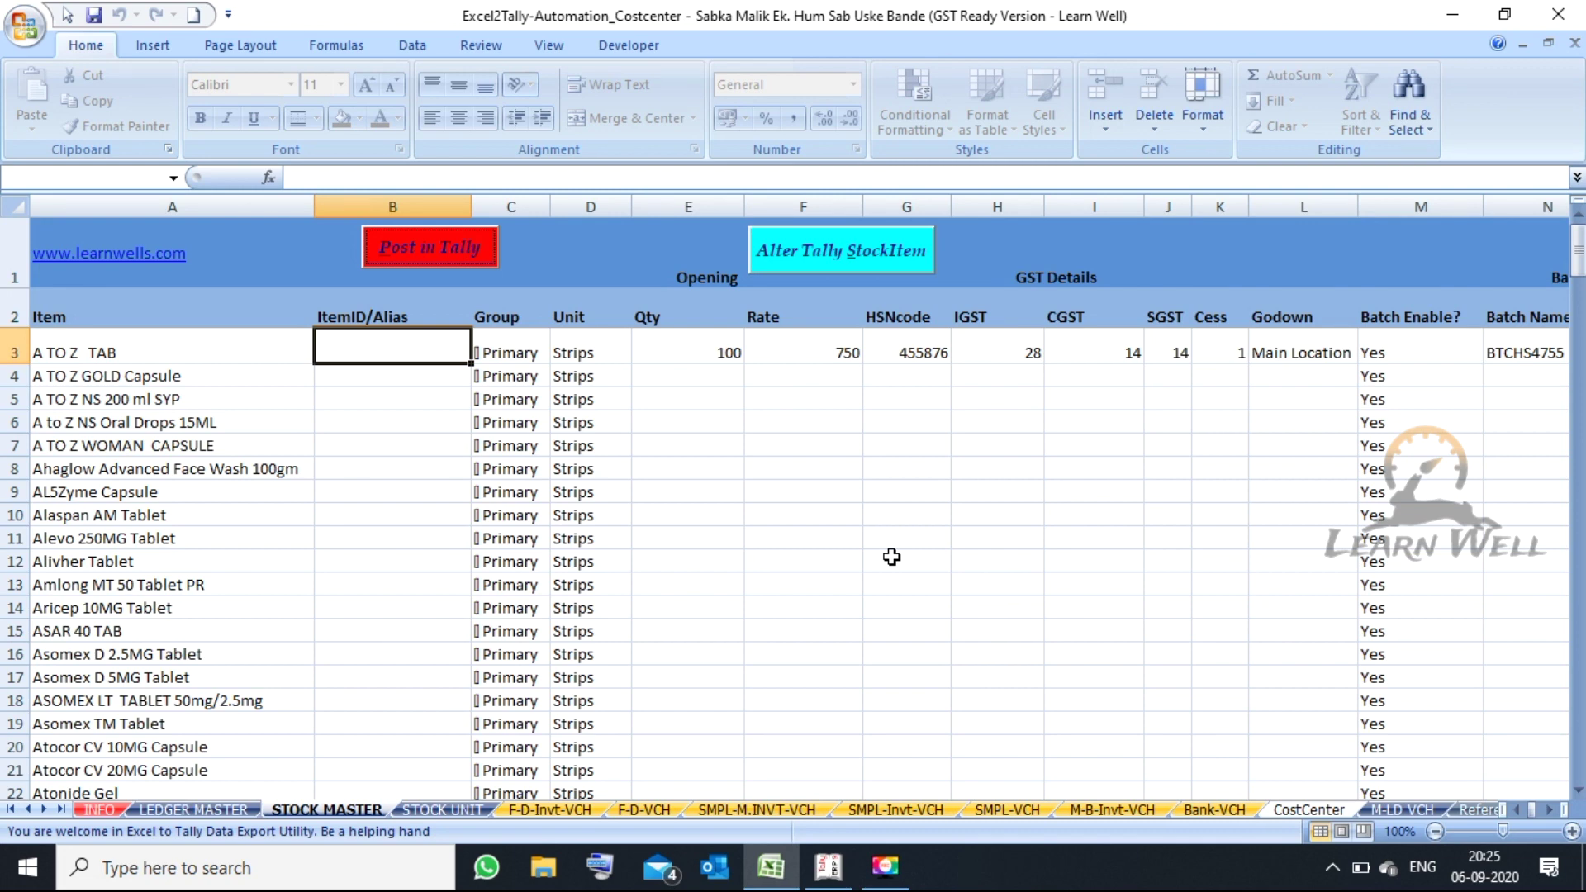
click(444, 808)
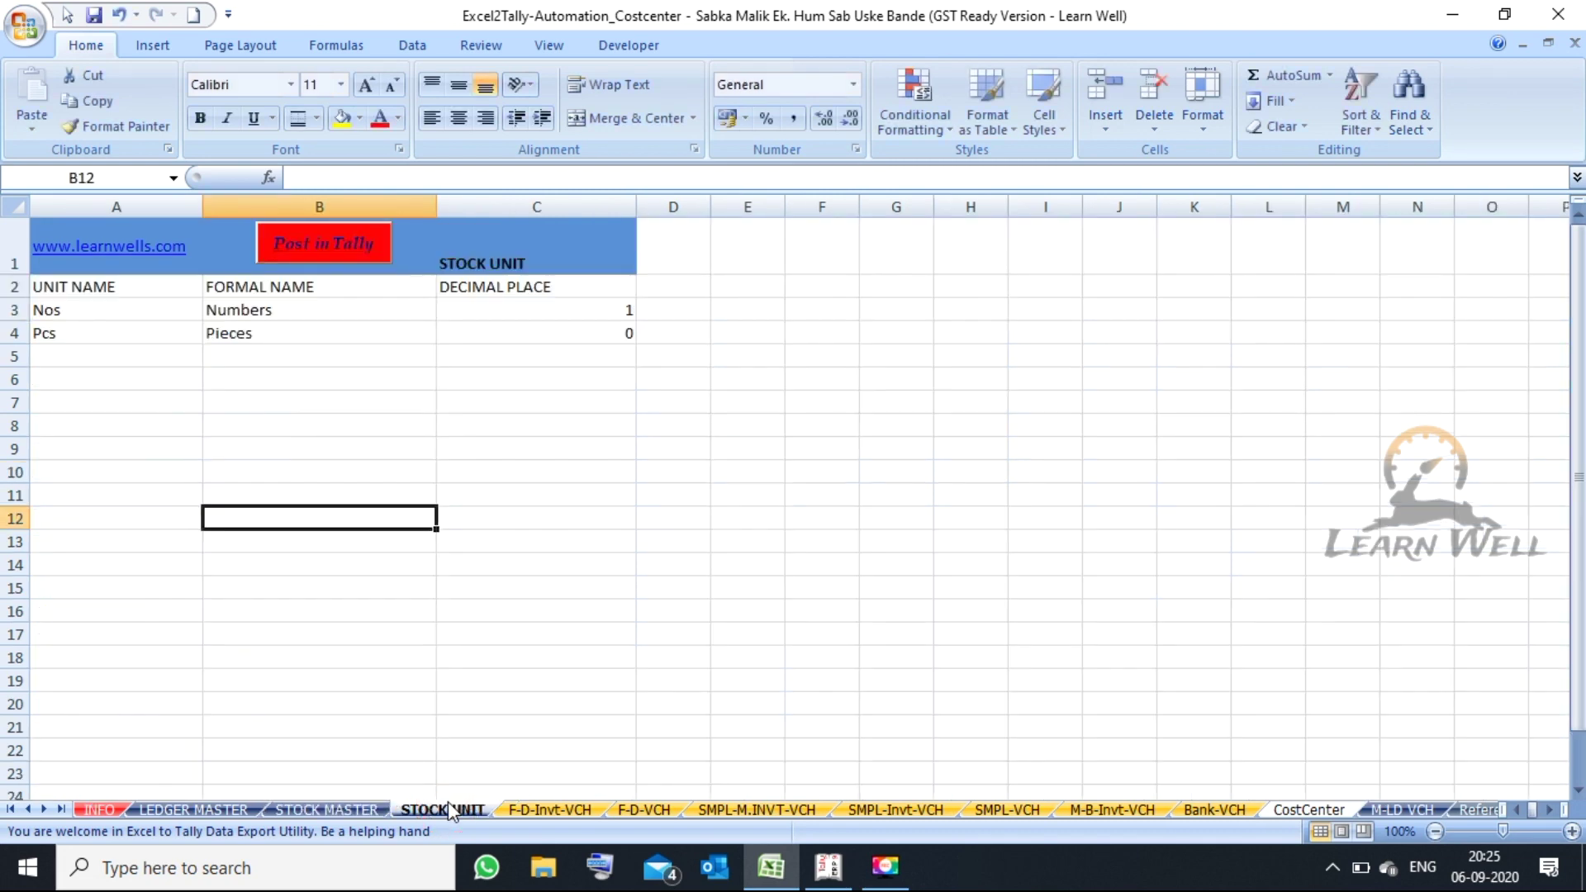
click(566, 813)
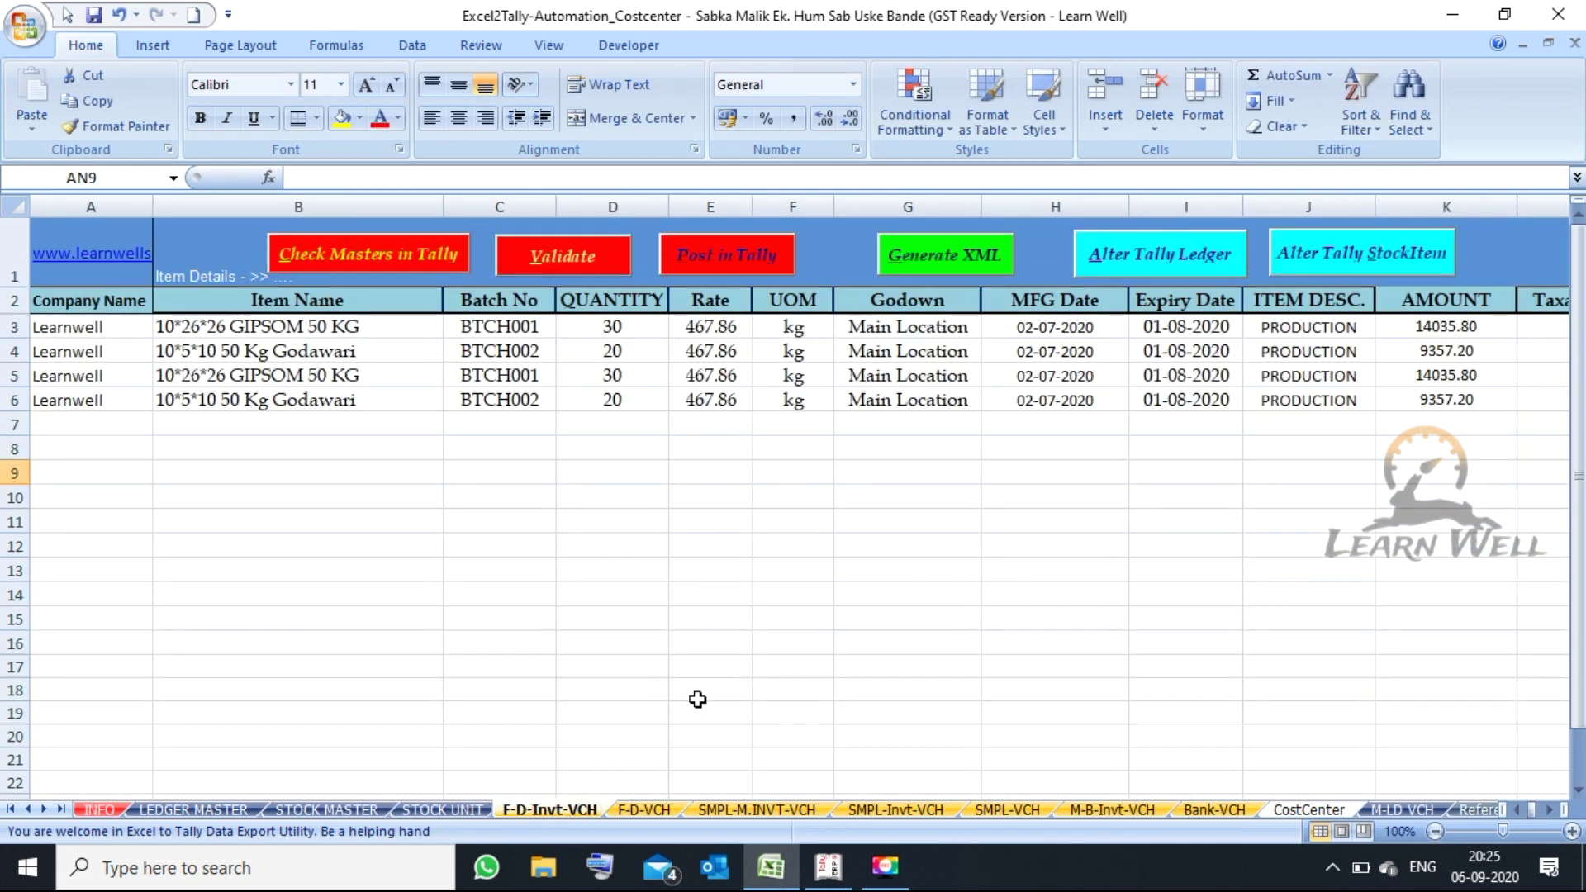
- Scroll across F-D-Invt-VCH row 14 through the tax, bill-wise, despatch and inventory columns
click(880, 592)
key(Right)
key(Right)
key(Right)
key(Right)
key(Right)
key(Right)
key(Right)
key(Right)
key(Right)
key(Right)
key(Right)
key(Right)
key(Right)
key(Right)
key(Right)
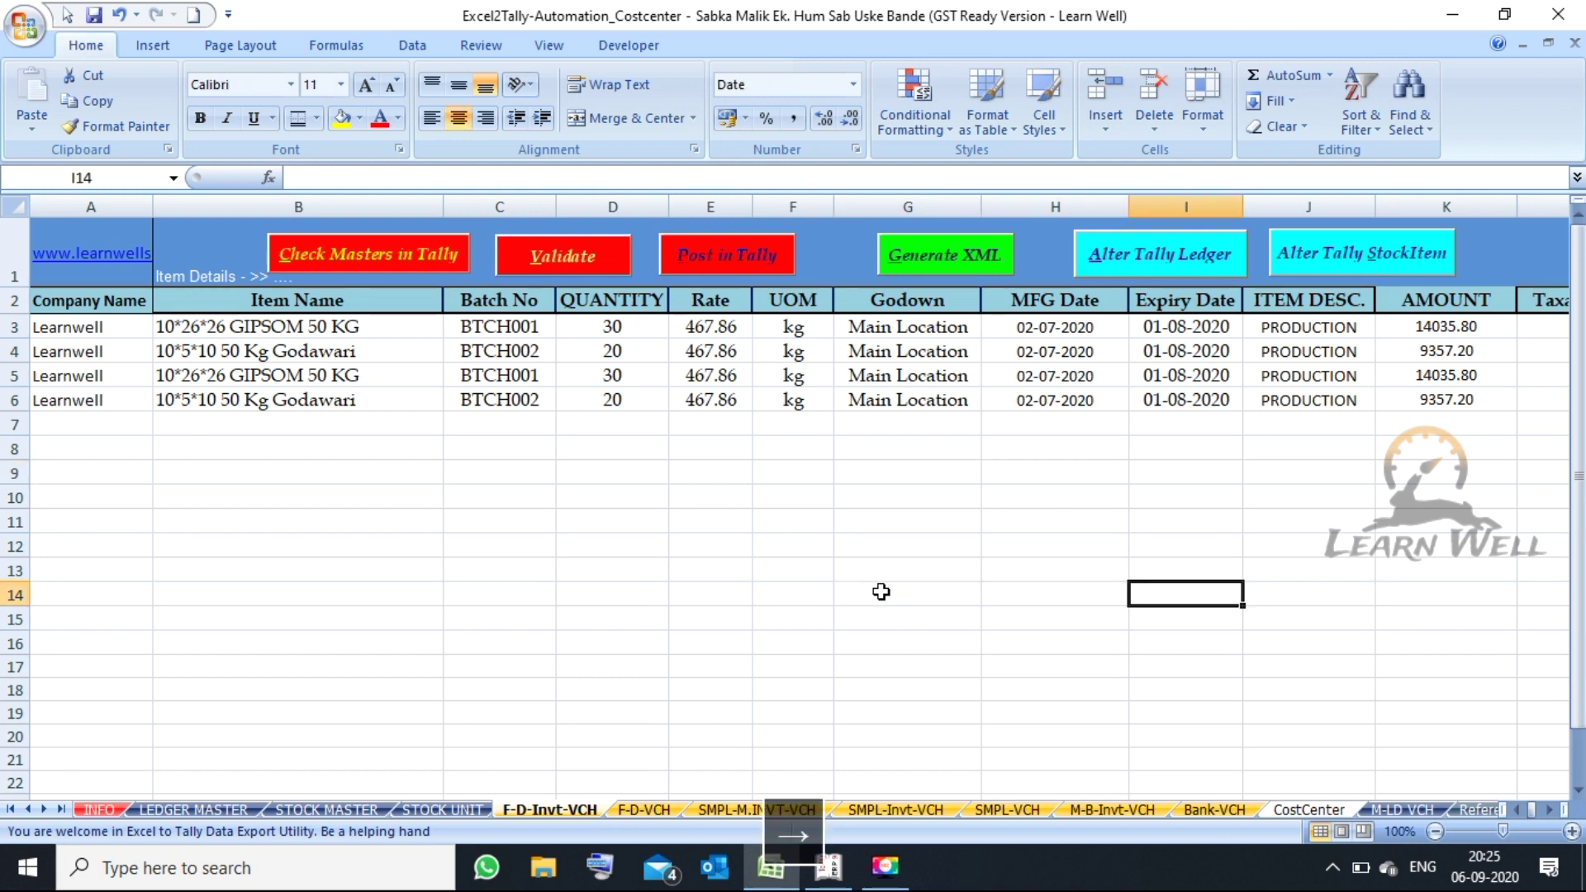
key(Right)
key(Right)
key(Right)
key(Right)
key(Right)
key(Right)
key(Right)
key(Right)
key(Right)
key(Right)
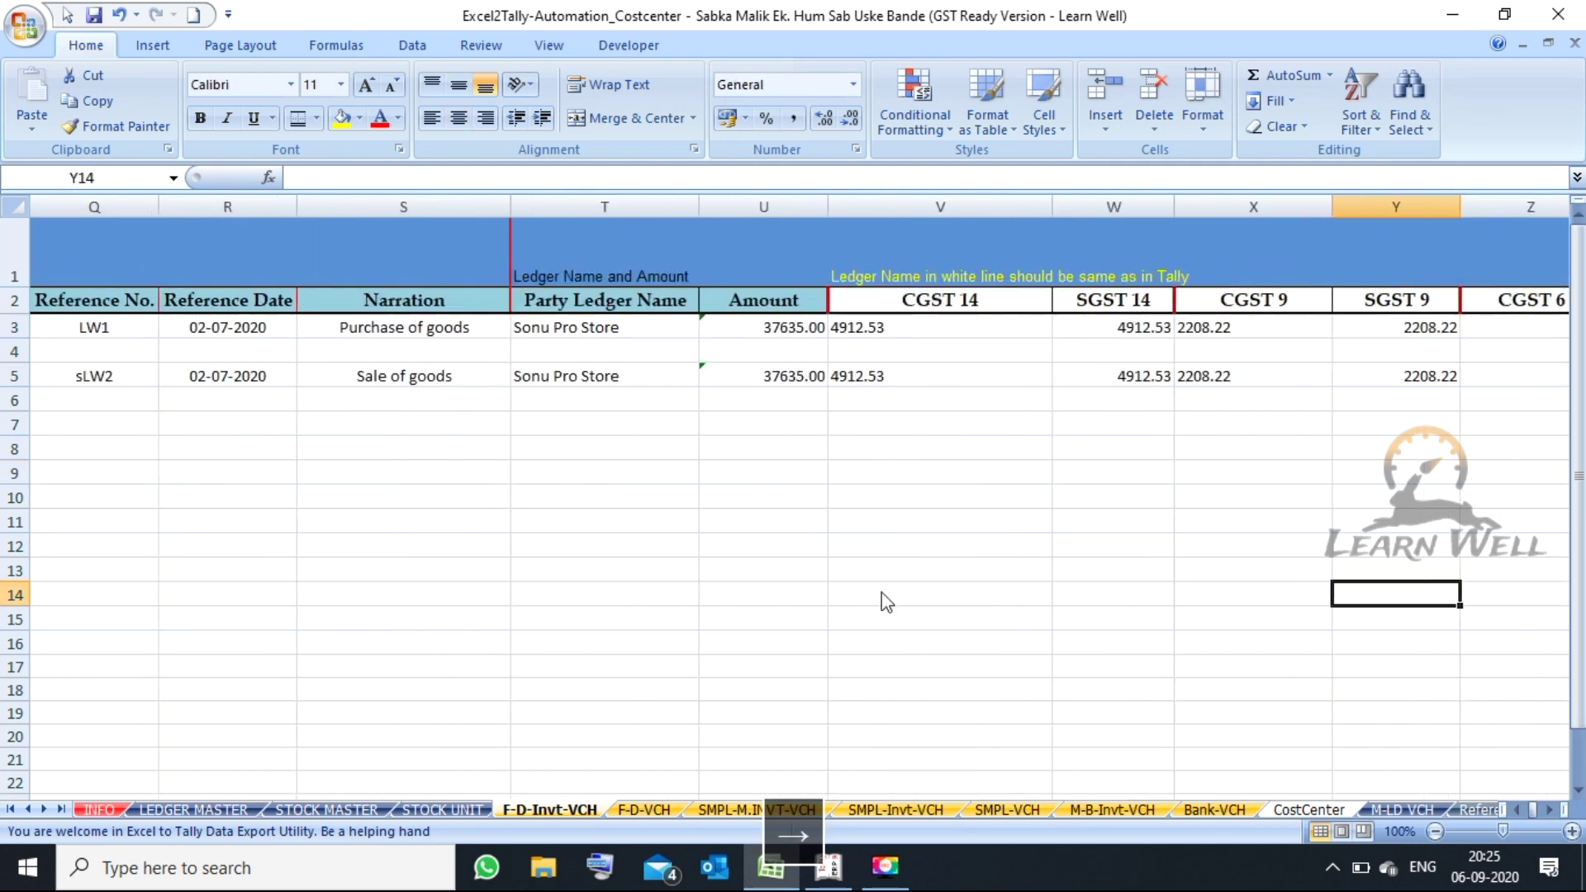
key(Right)
key(Right)
key(Right)
key(Right)
key(Right)
key(Right)
key(Right)
key(Right)
key(Right)
key(Right)
key(Right)
key(Right)
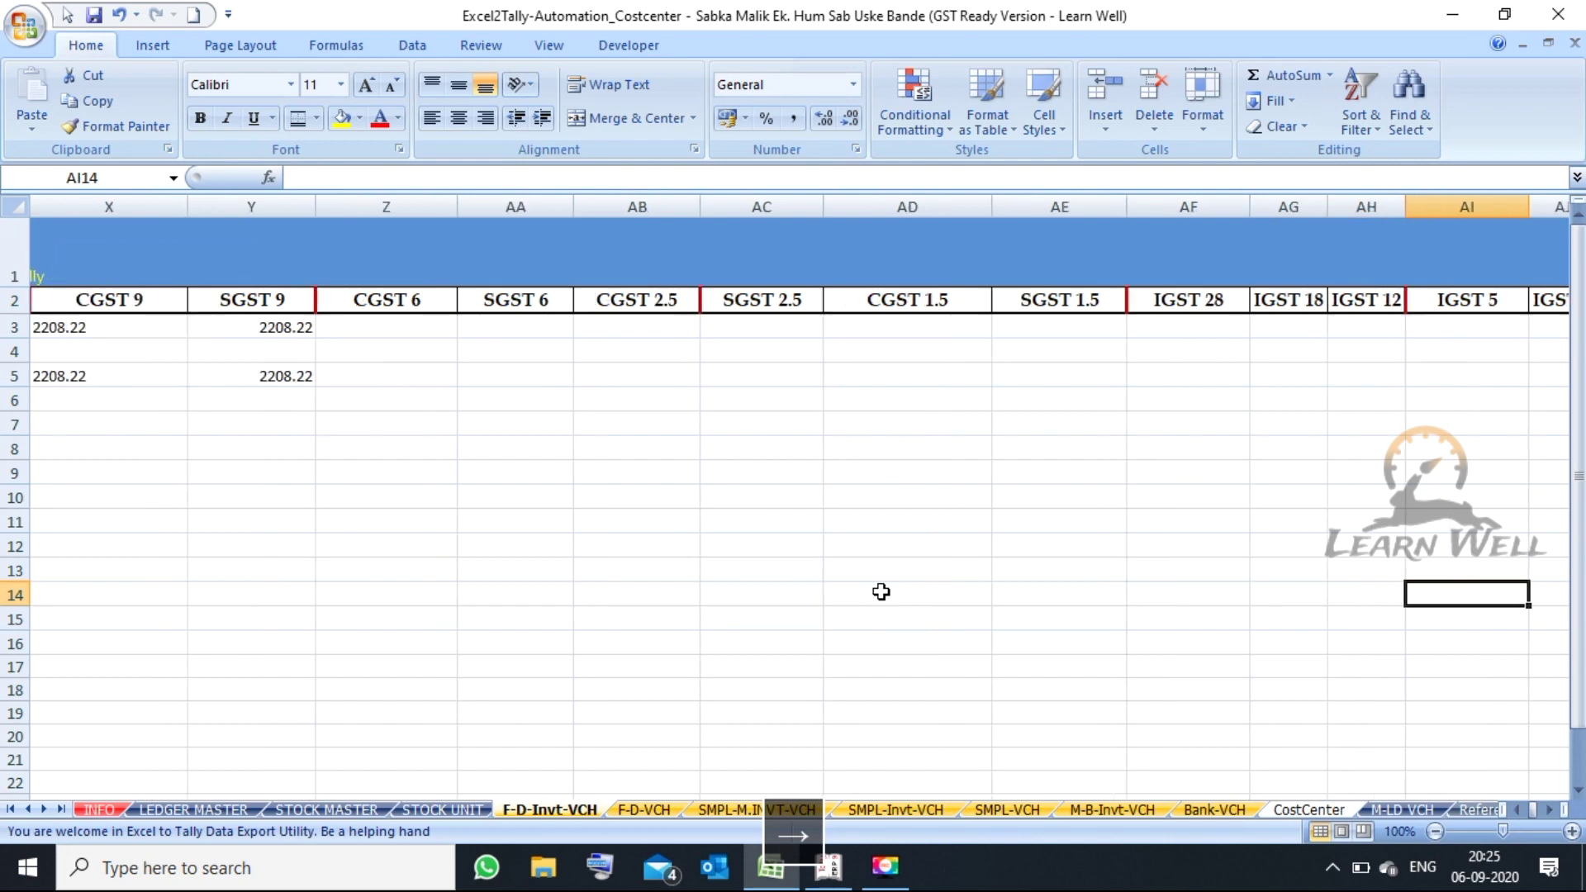
key(Right)
key(Right)
key(Right)
key(Right)
key(Right)
key(Right)
key(Right)
key(Right)
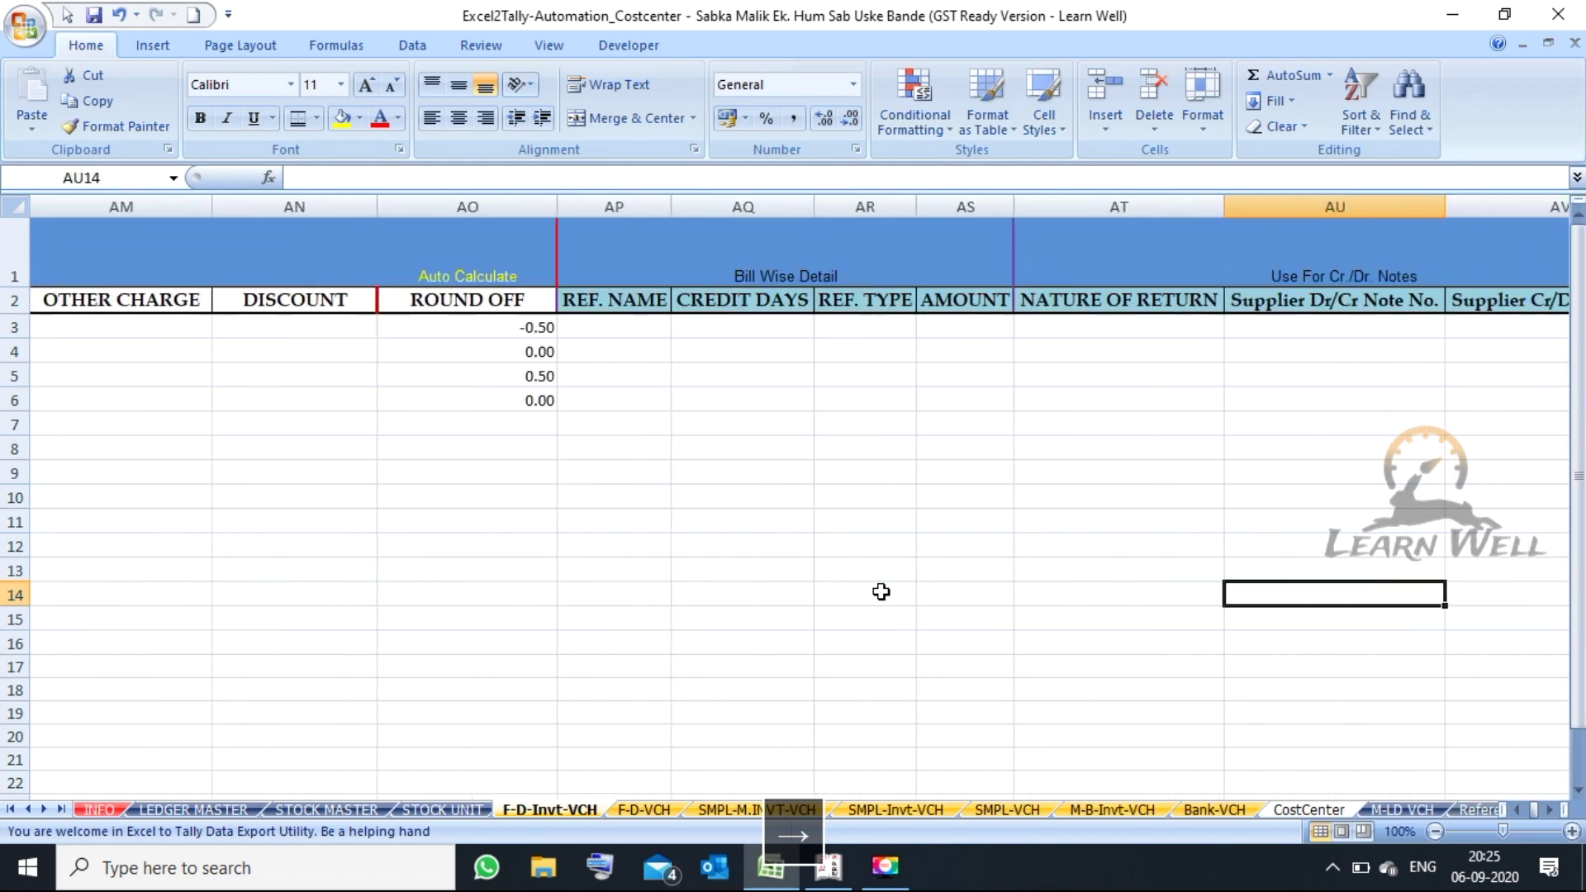
key(Right)
key(Right)
key(Right)
key(Right)
key(Right)
key(Right)
key(Right)
key(Right)
key(Right)
key(Right)
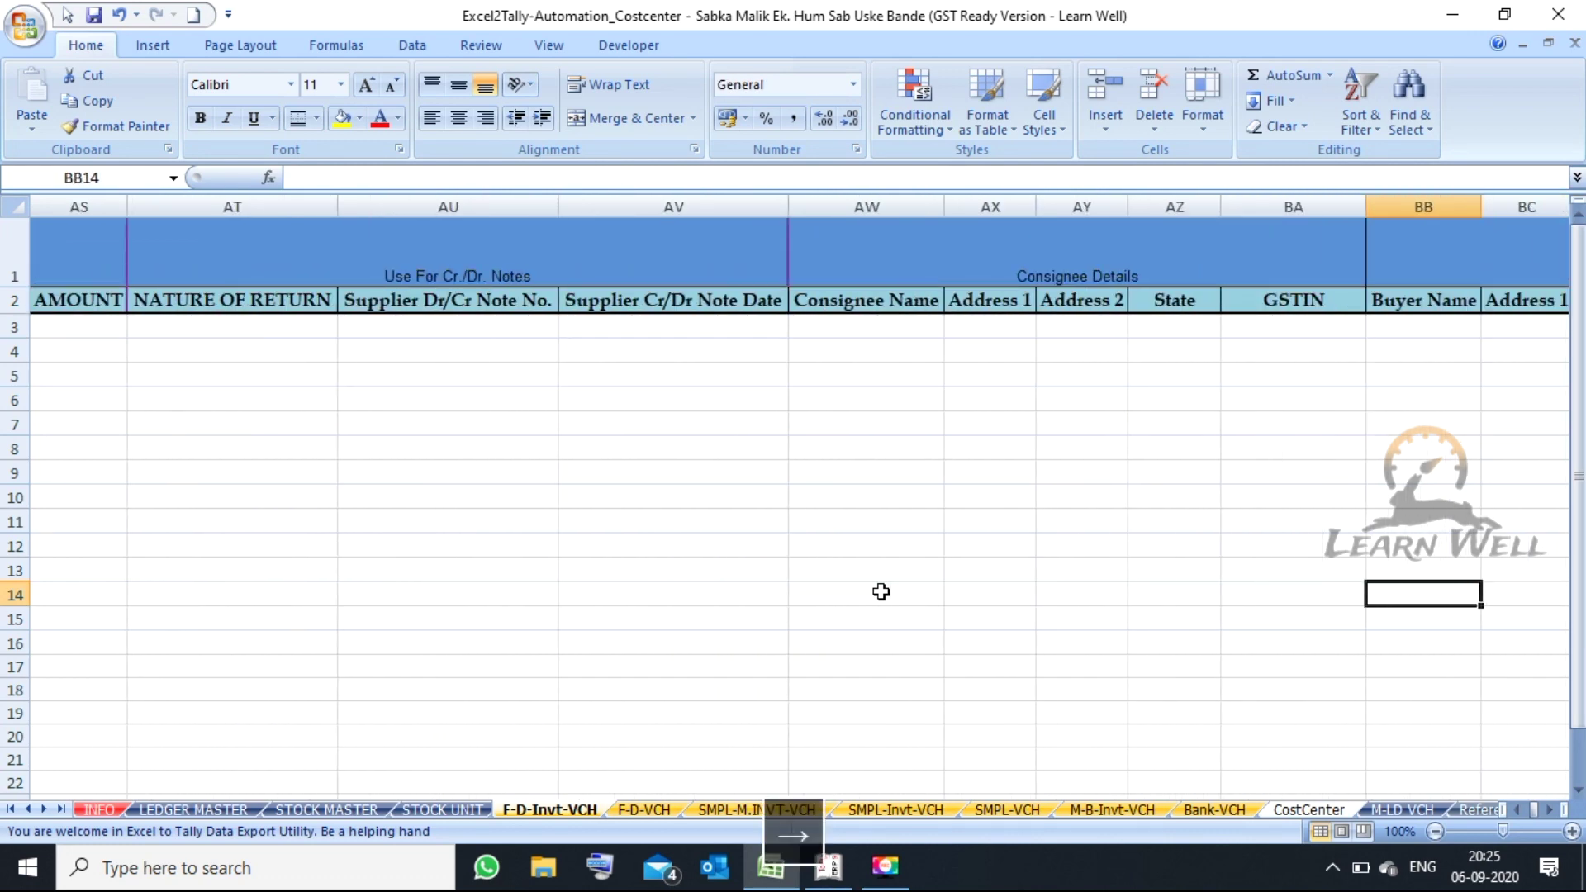
key(Right)
key(Right)
key(Right)
key(Right)
key(Right)
key(Right)
key(Right)
key(Right)
key(Right)
key(Right)
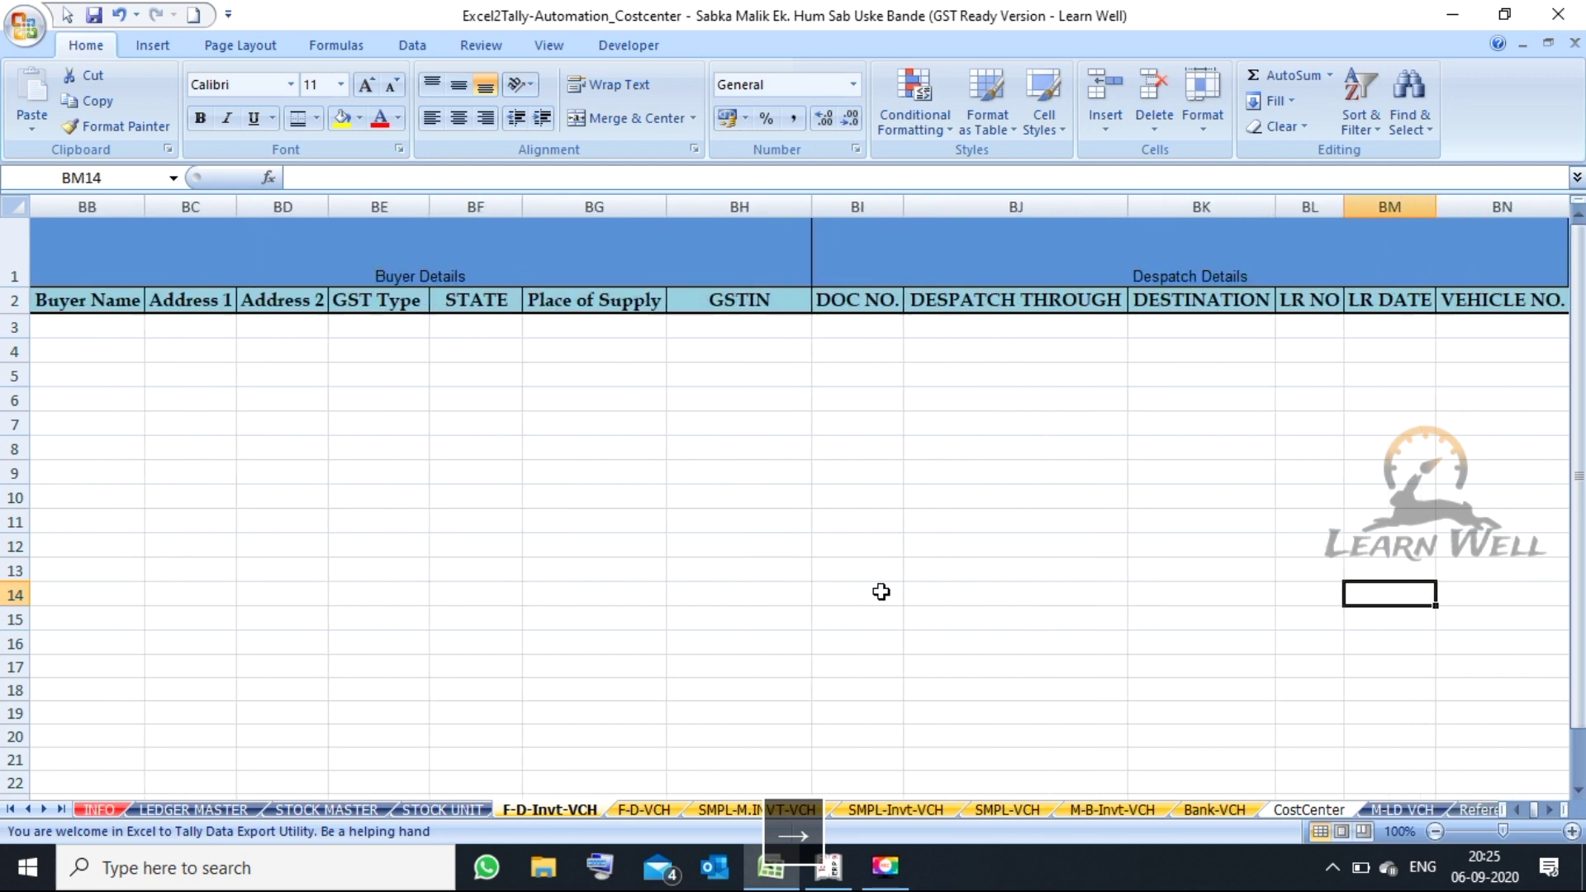
key(Right)
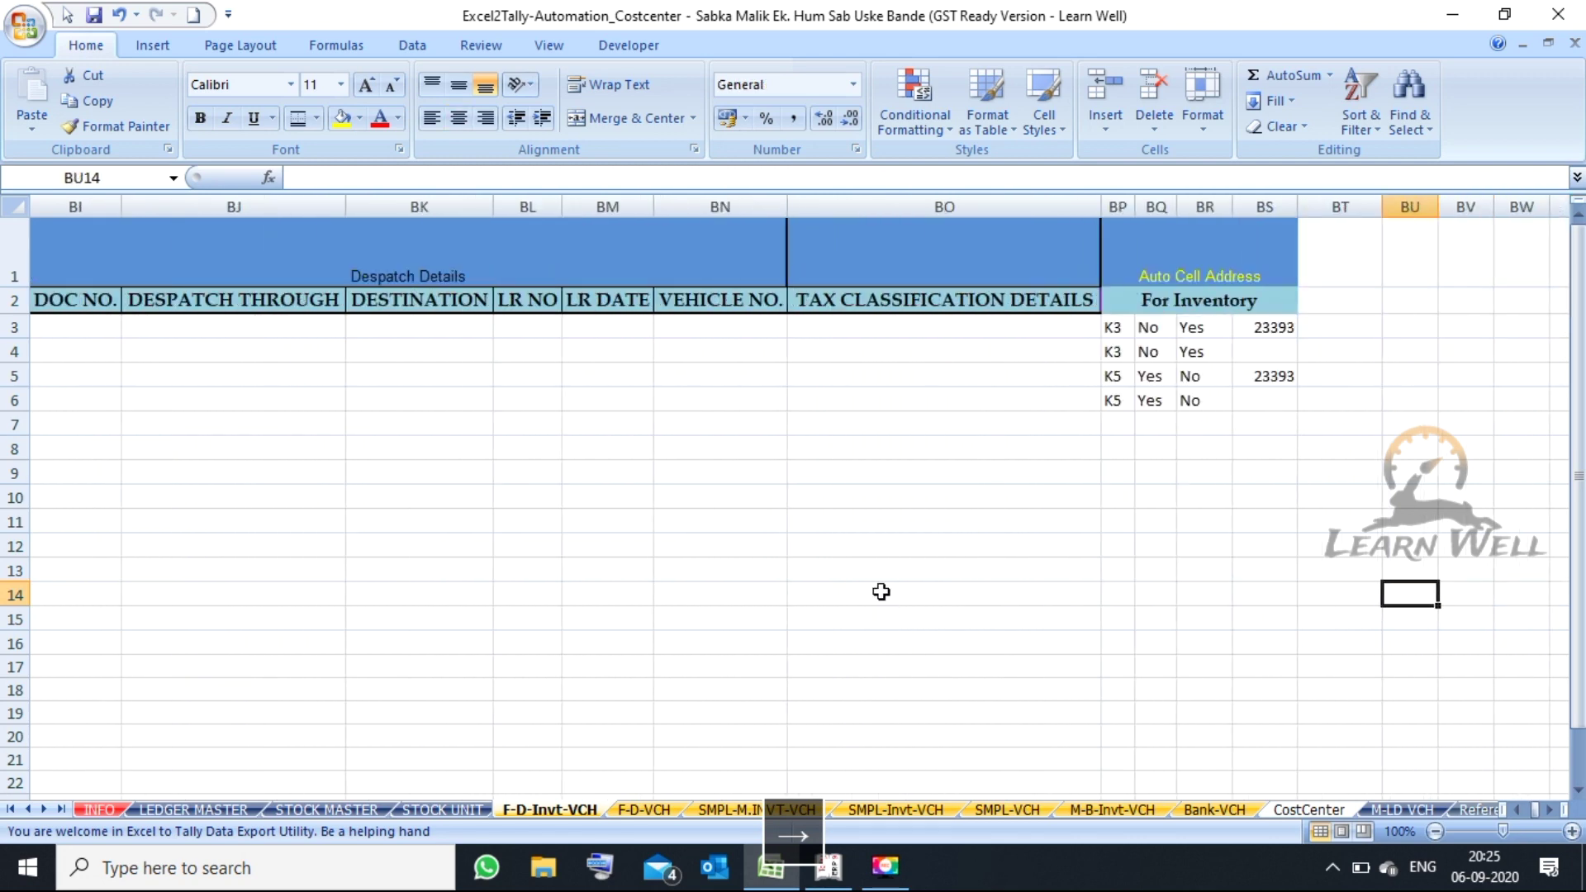
- Browse the F-D-VCH, SMPL-Invt-VCH and SMPL-VCH sheets, then open the M-B-Invt-VCH sheet
click(643, 811)
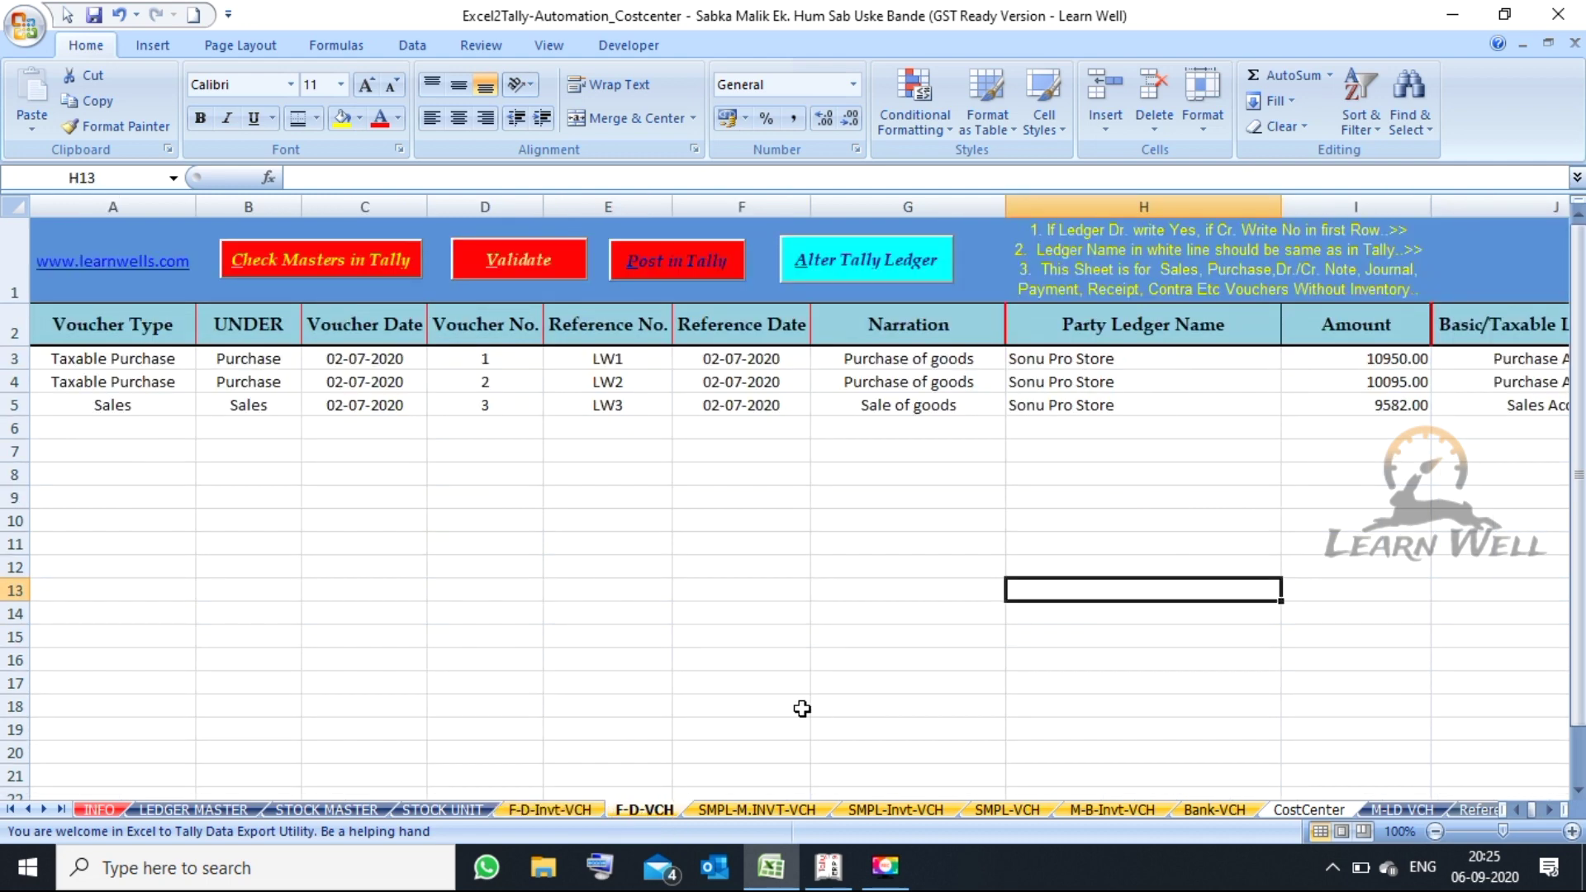
click(912, 812)
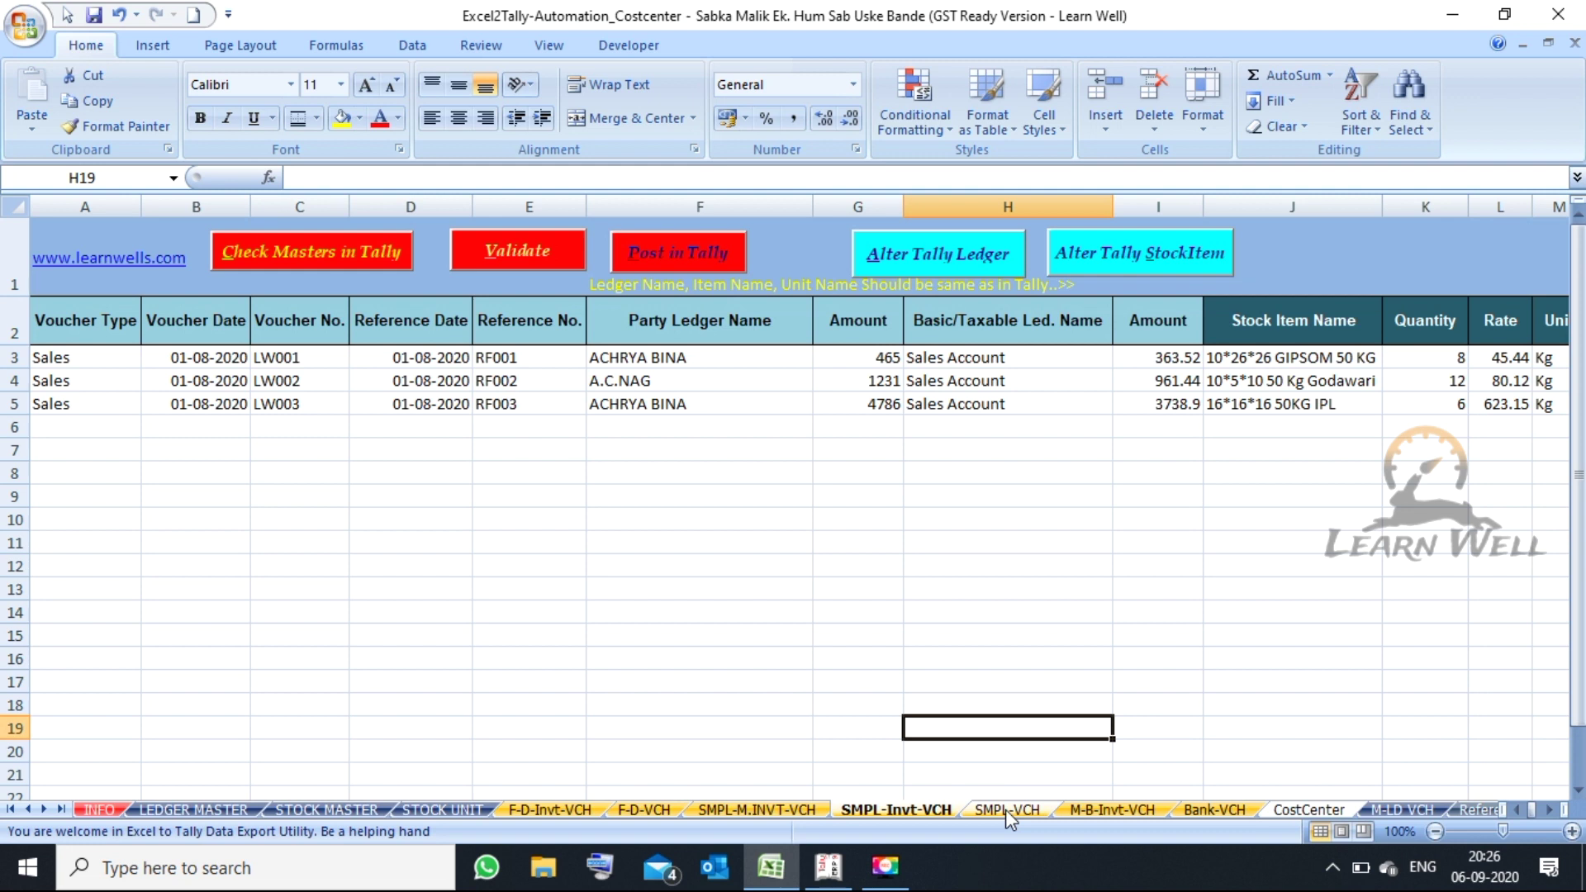
click(1004, 810)
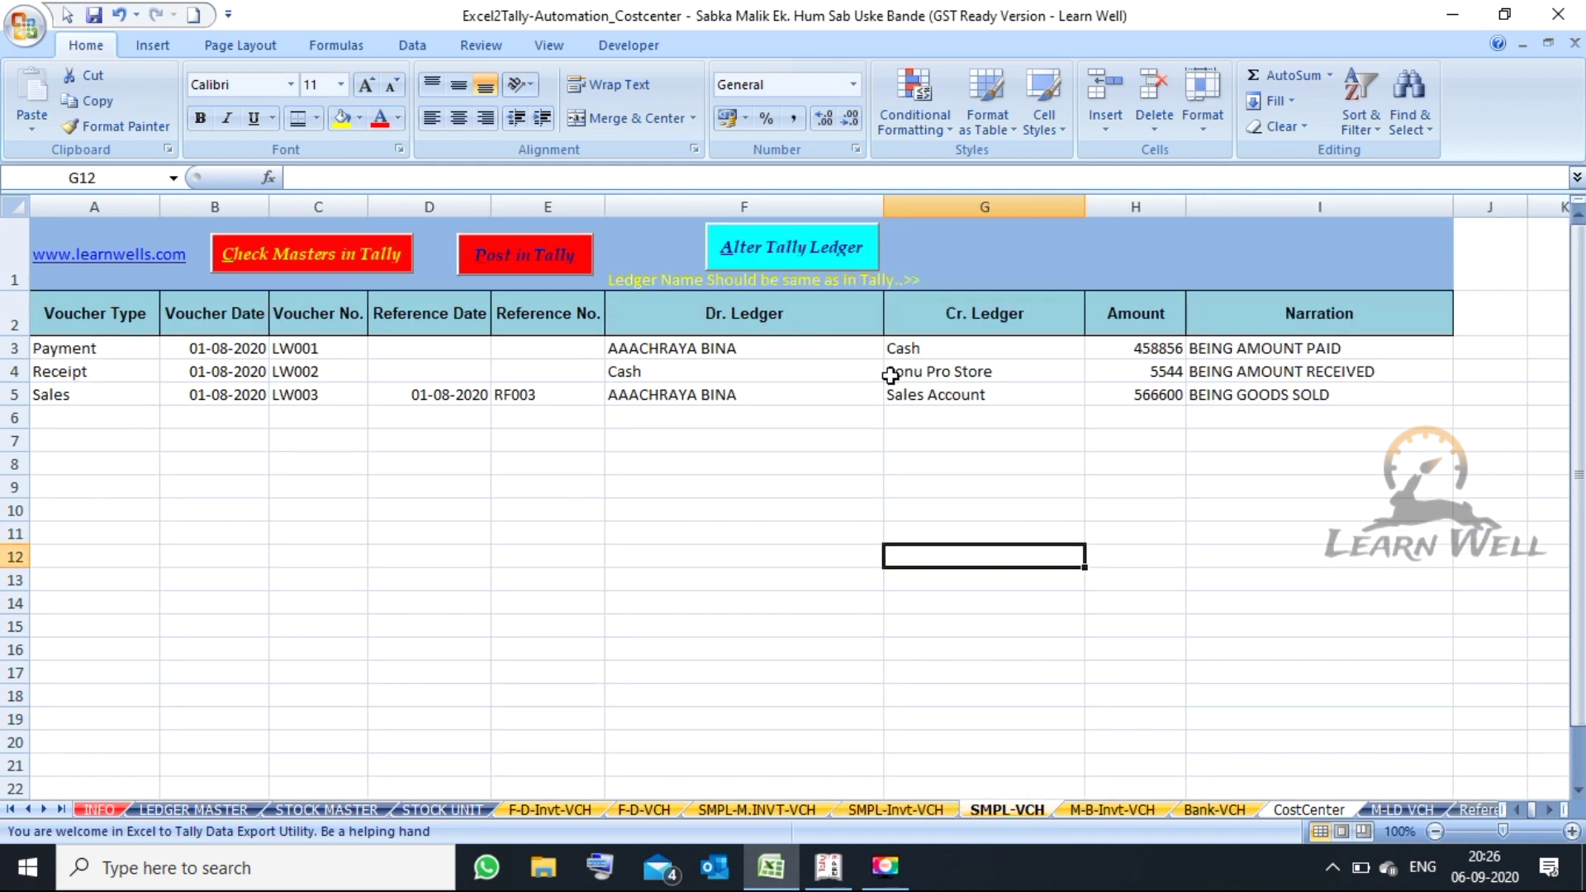
drag(134, 353, 116, 465)
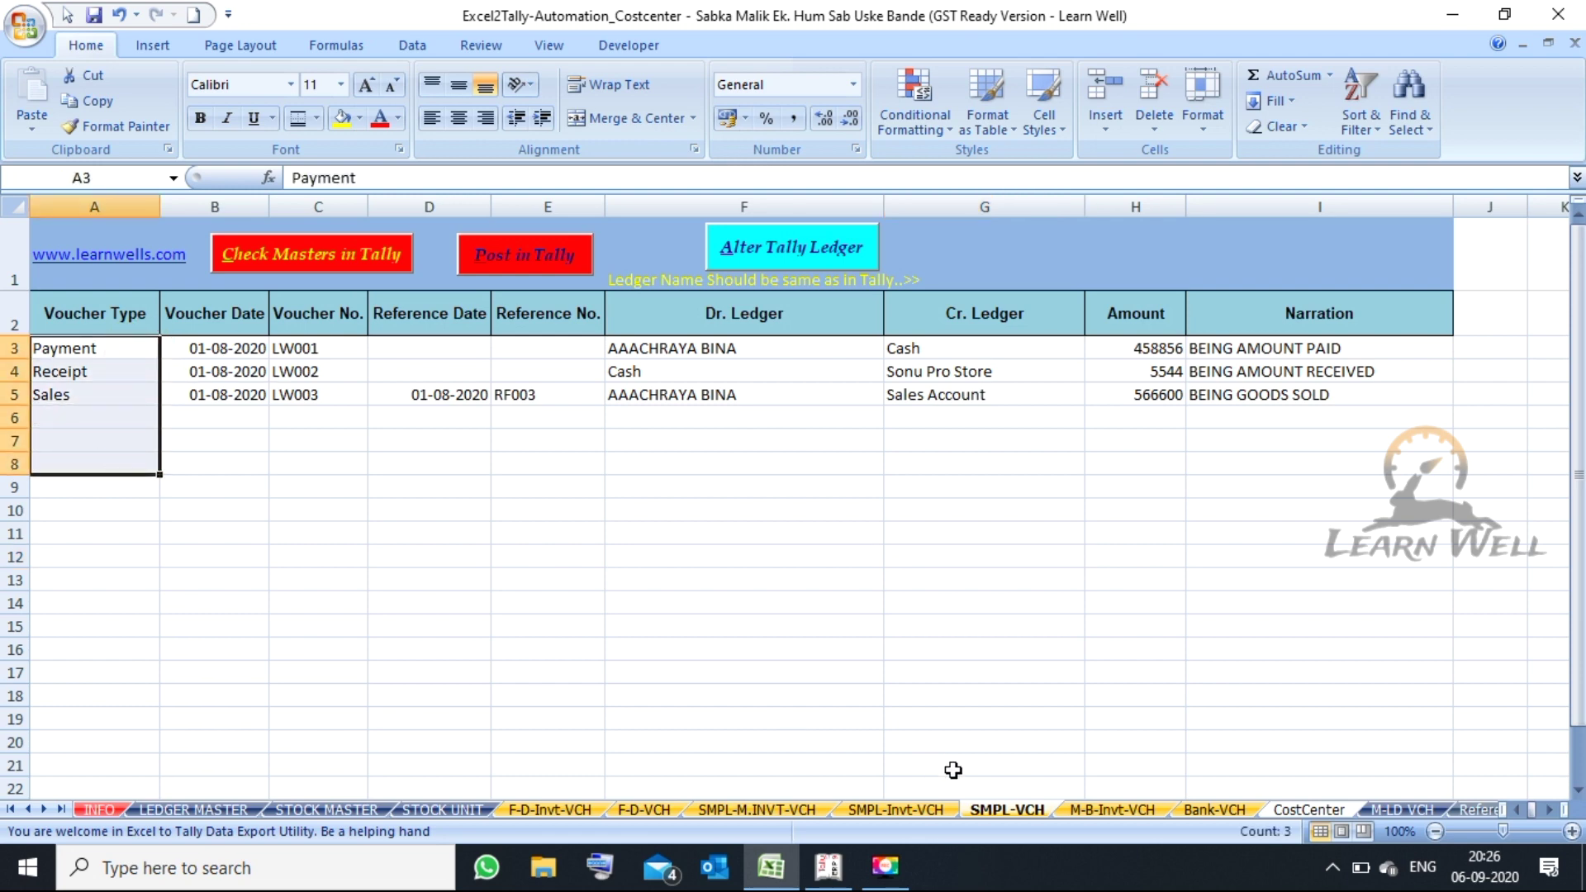
click(1138, 817)
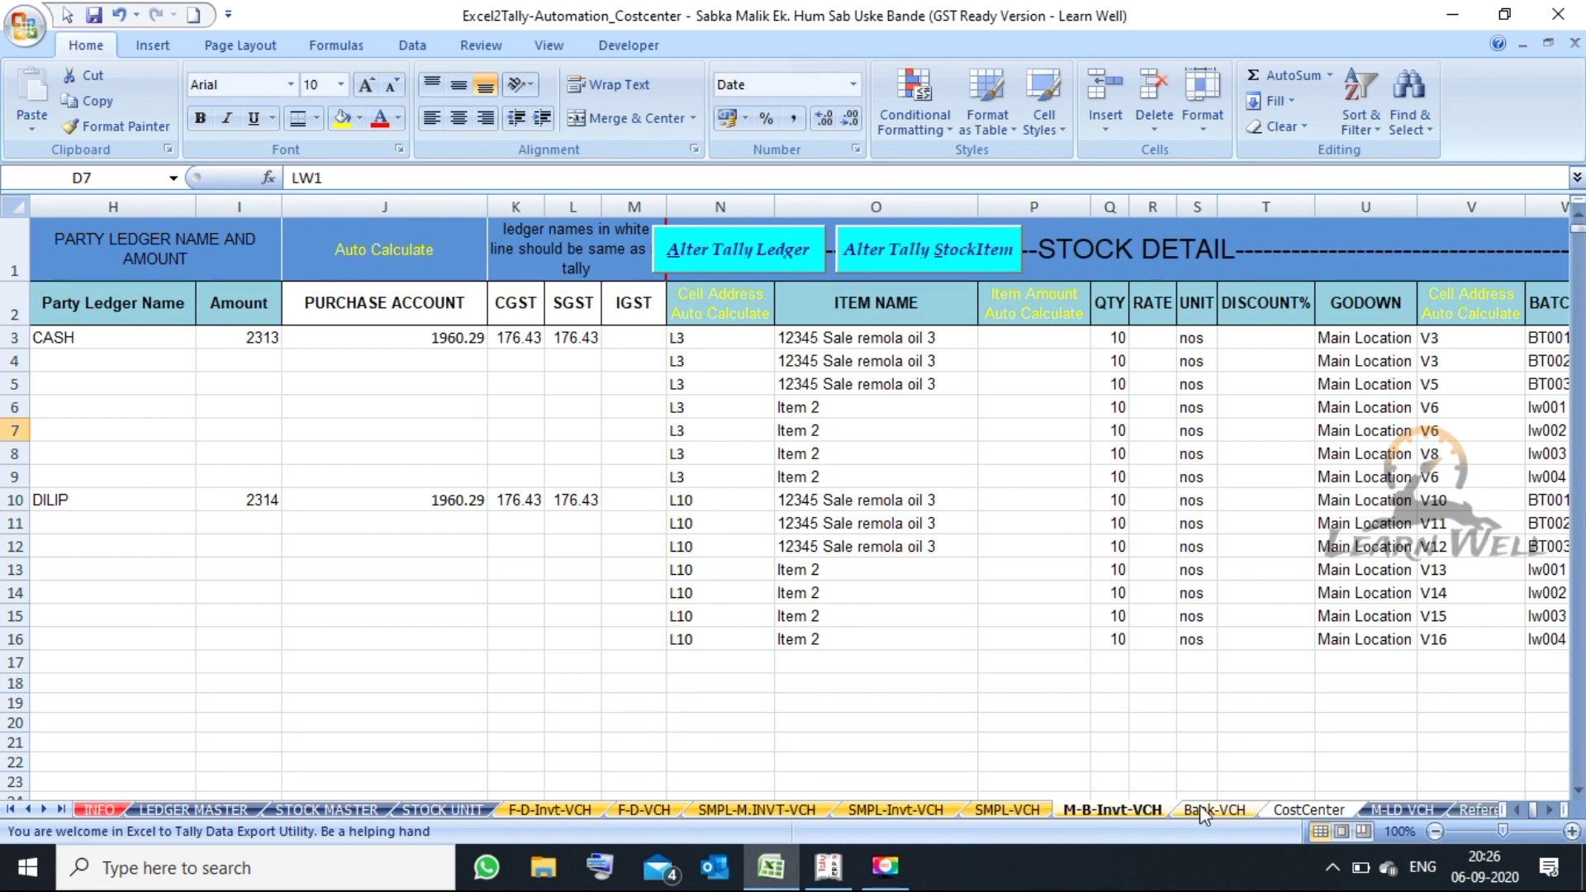
- Review M-B-Invt-VCH row 10 up to the batch and expiry columns, then open Bank-VCH
click(983, 502)
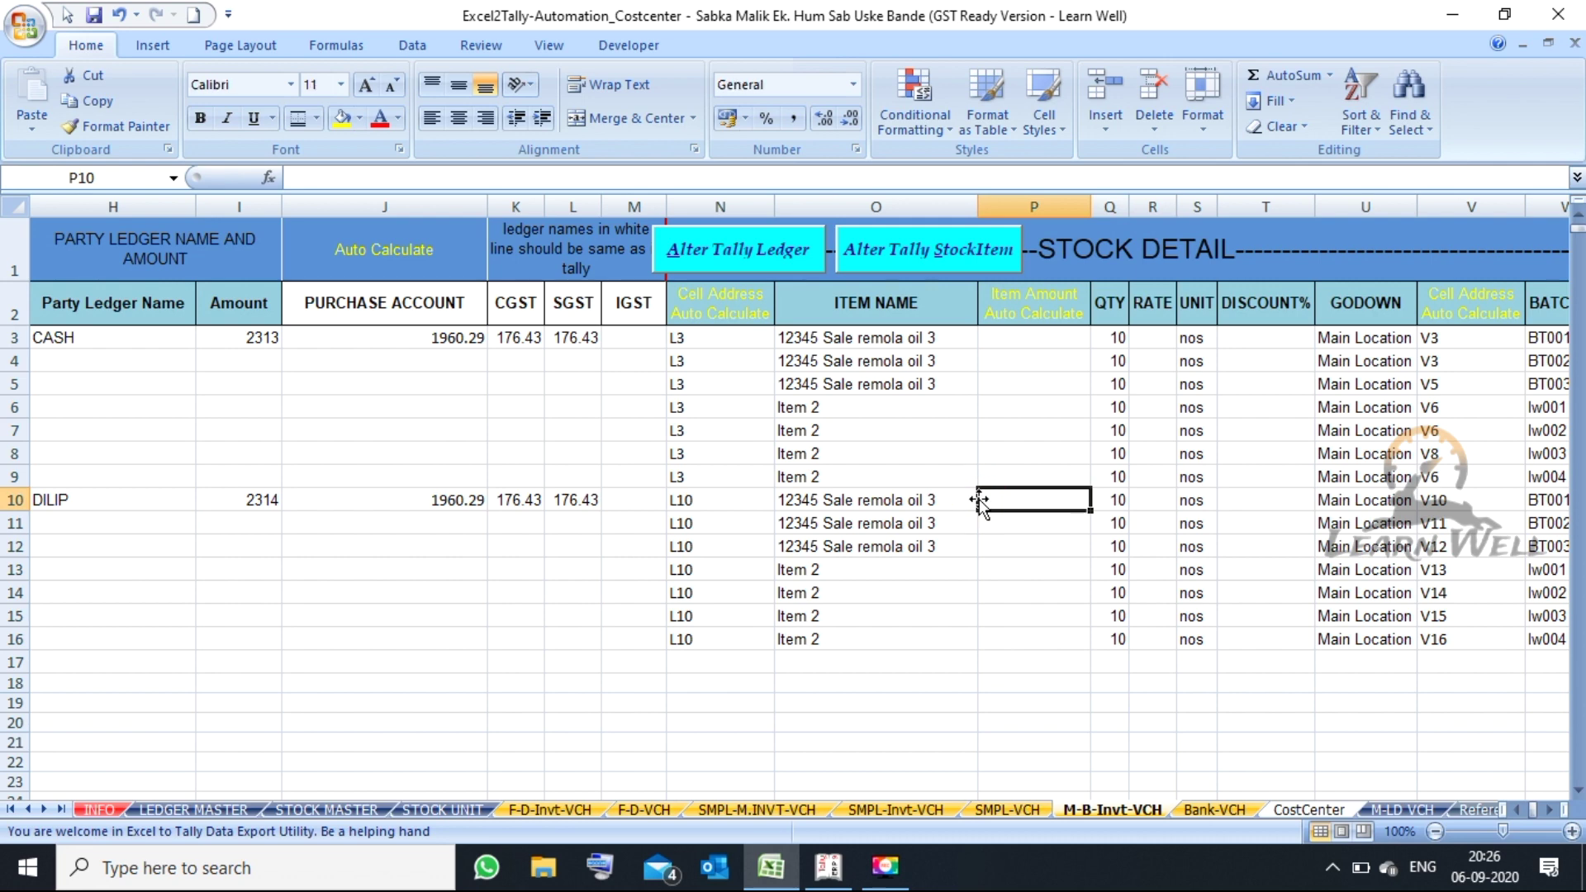
key(Left)
key(Left)
key(Left)
key(Left)
key(Left)
key(Left)
key(Left)
key(Left)
key(Left)
key(Left)
key(Left)
key(Left)
key(Left)
key(Left)
key(Right)
key(Right)
key(Right)
key(Right)
key(Right)
key(Right)
key(Right)
key(Right)
key(Right)
key(Right)
key(Right)
key(Right)
key(Right)
key(Right)
key(Right)
key(Right)
key(Right)
key(Right)
key(Right)
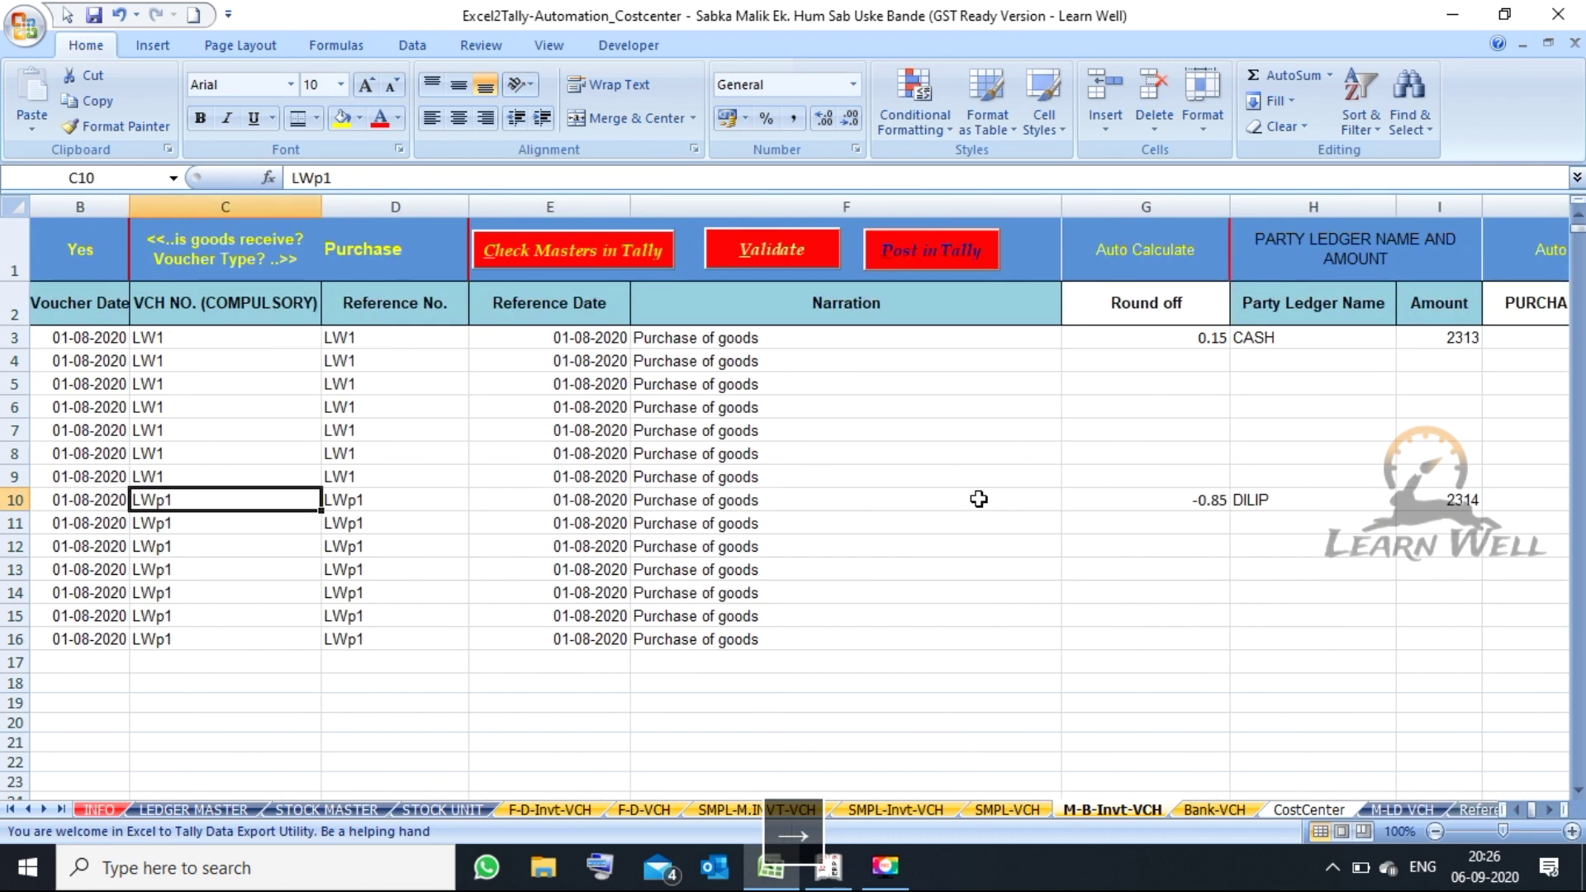
key(Right)
key(Right)
key(Right)
key(Right)
key(Right)
key(Right)
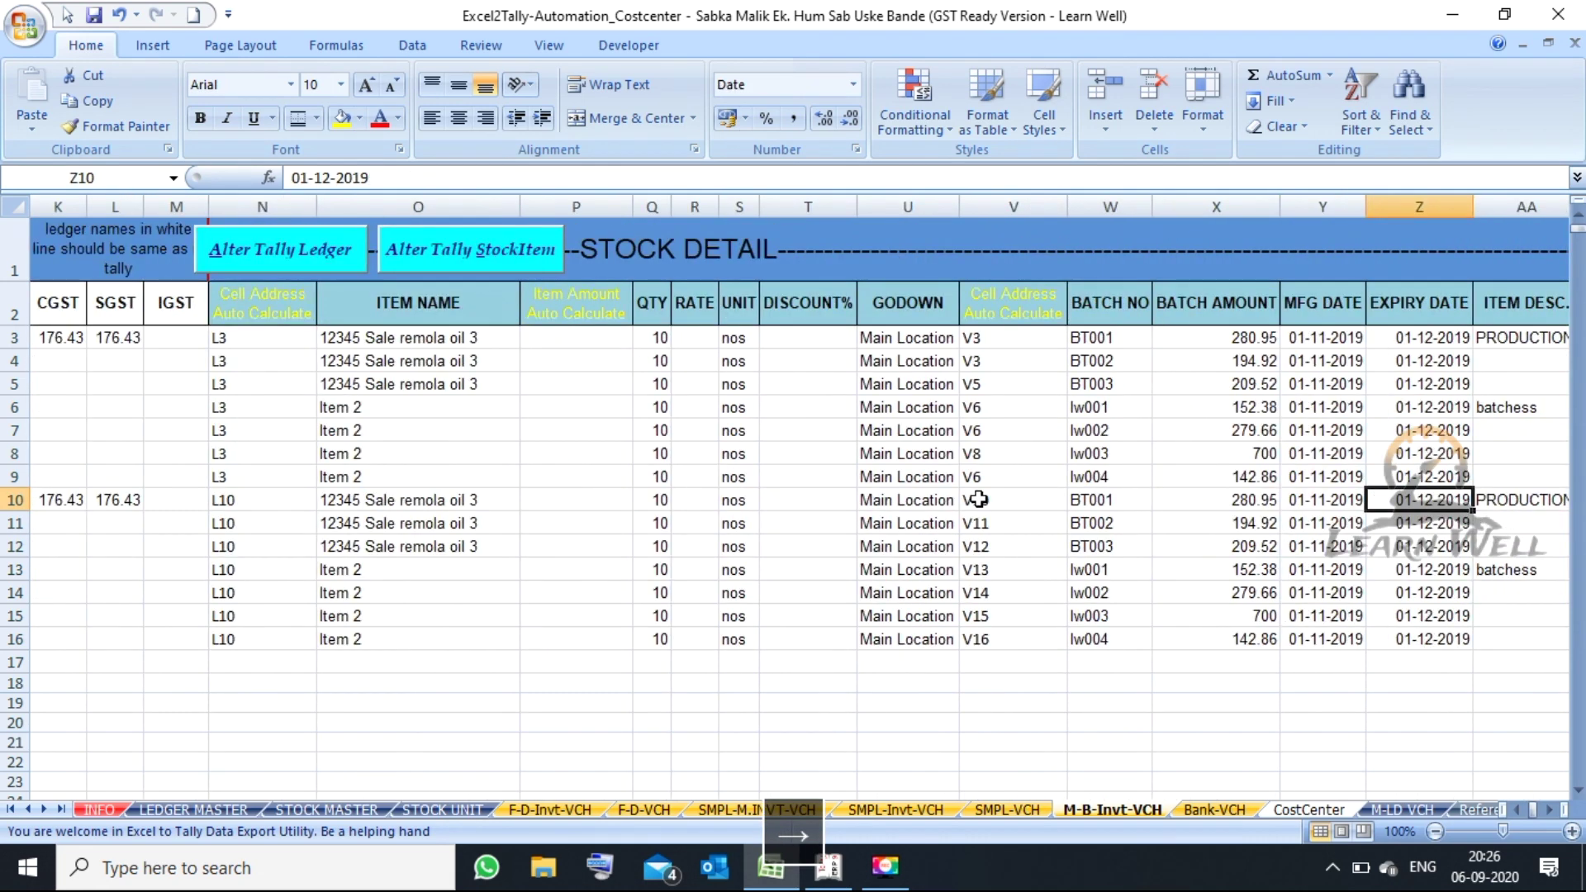
click(1210, 810)
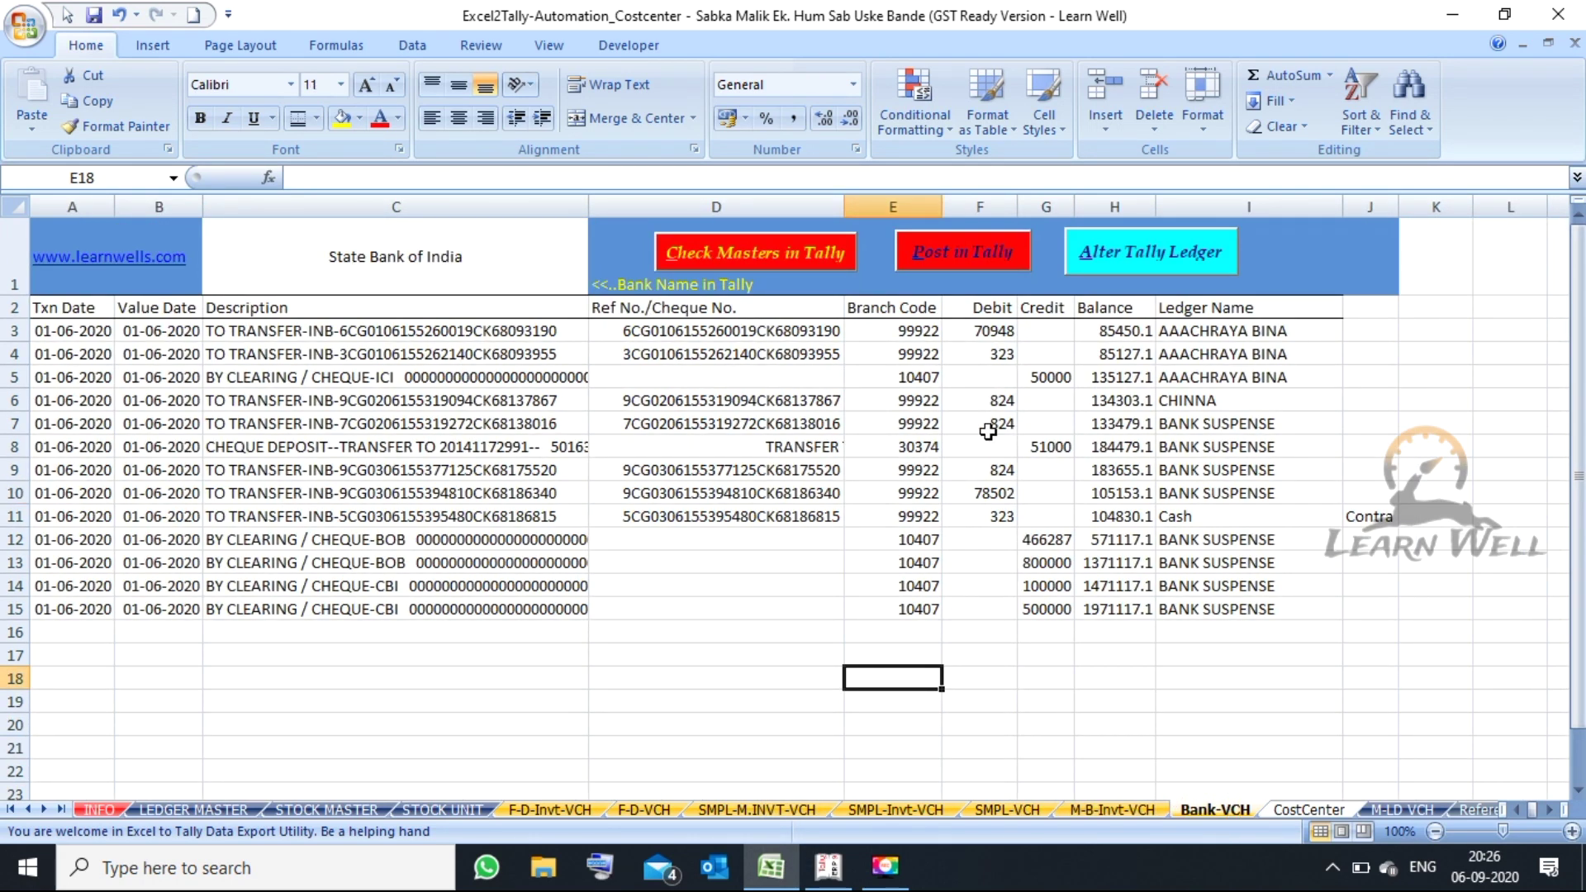
drag(66, 330, 212, 690)
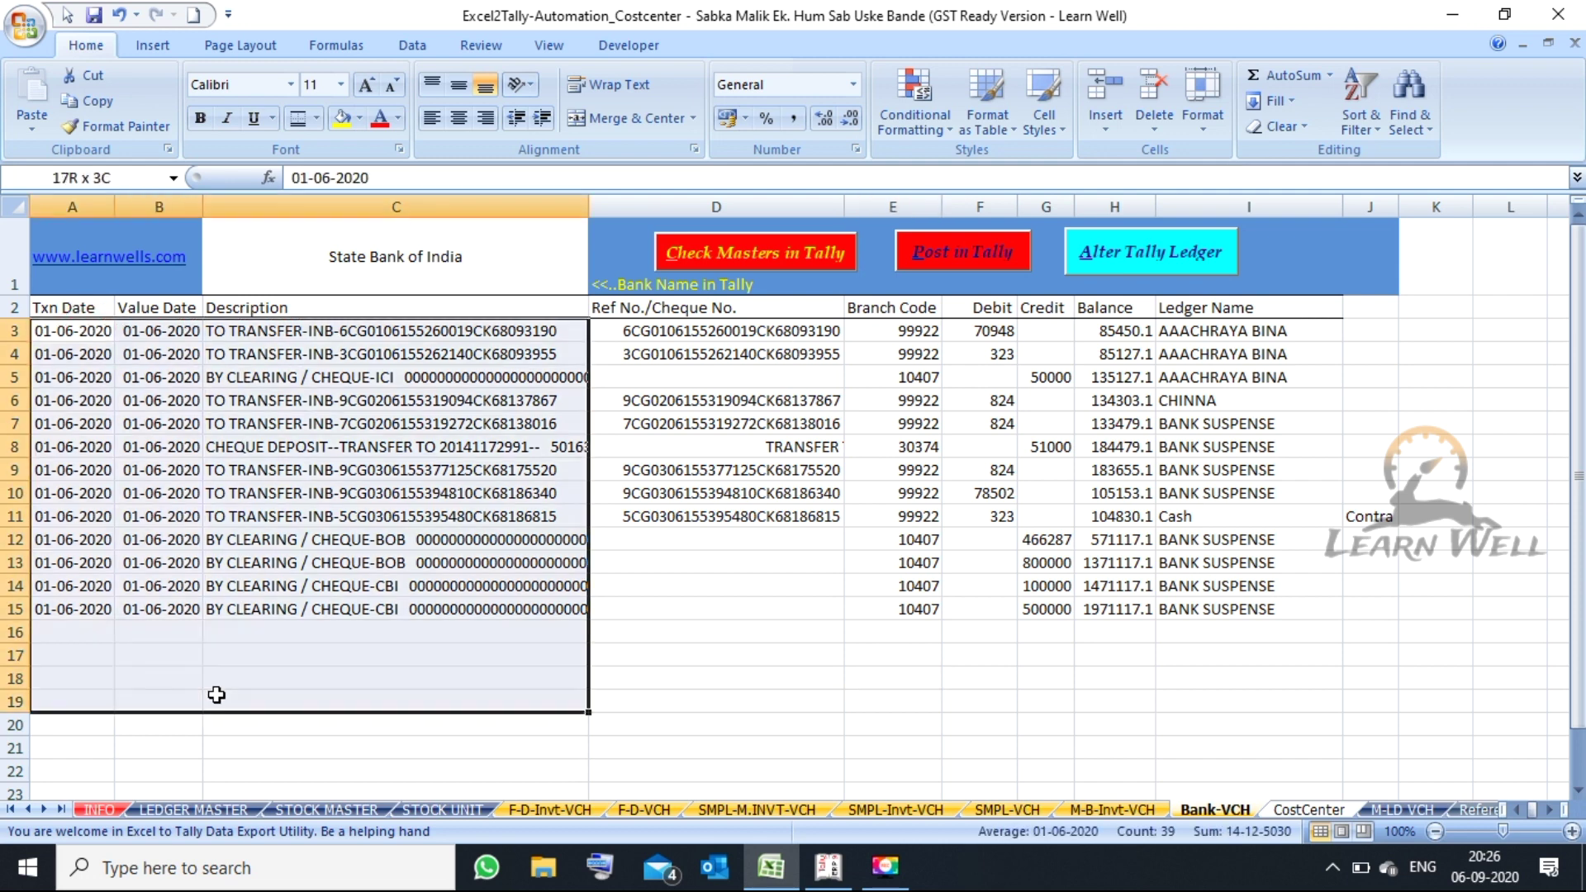
drag(958, 332, 1028, 600)
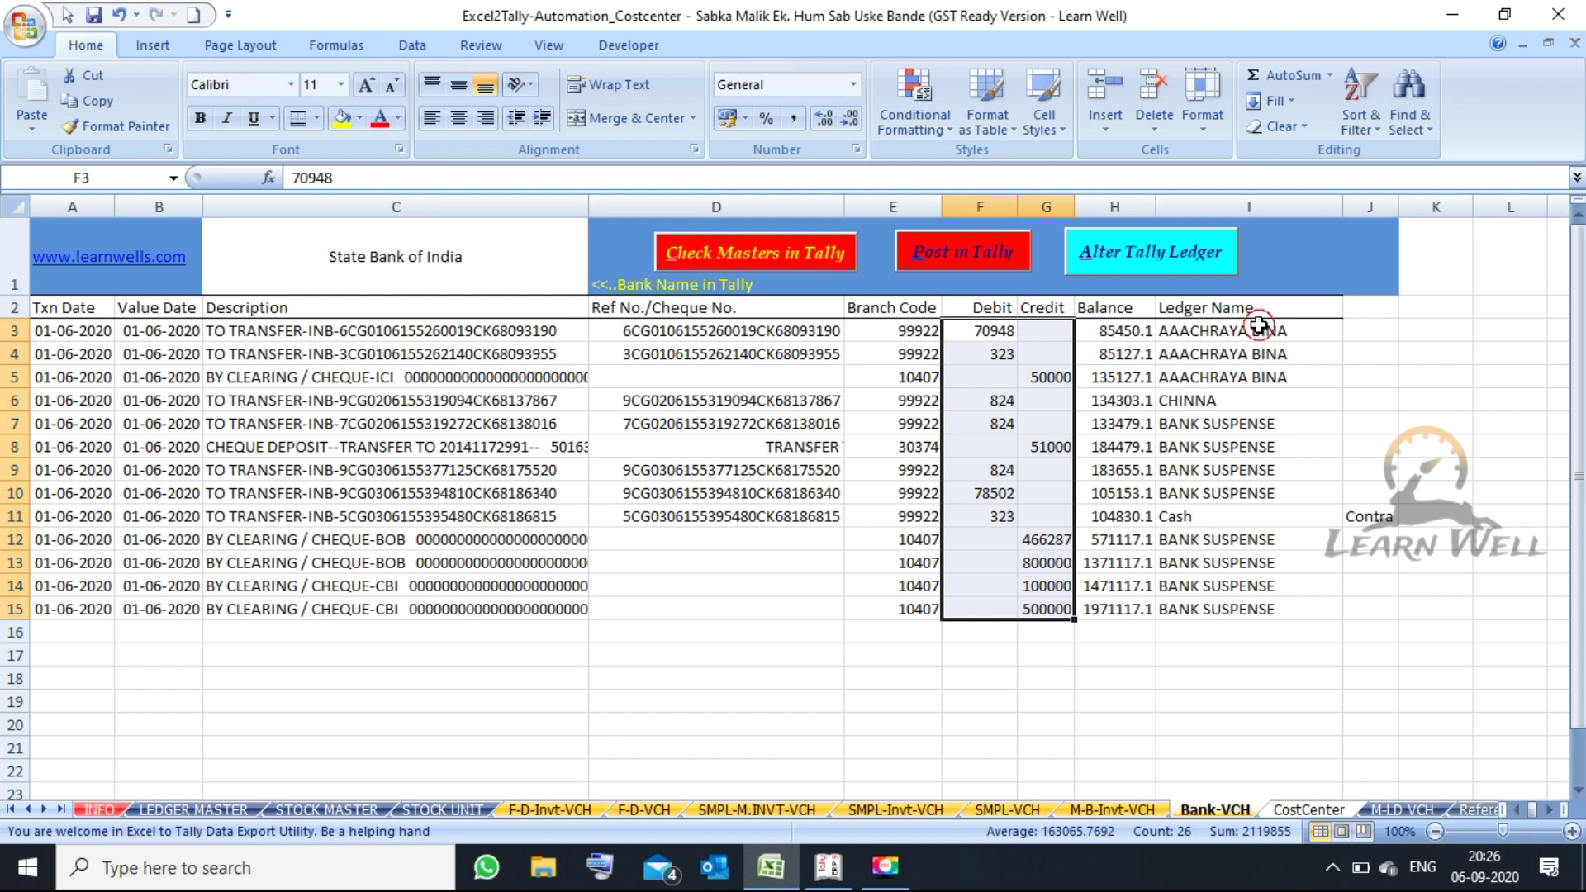
drag(1256, 330, 1234, 731)
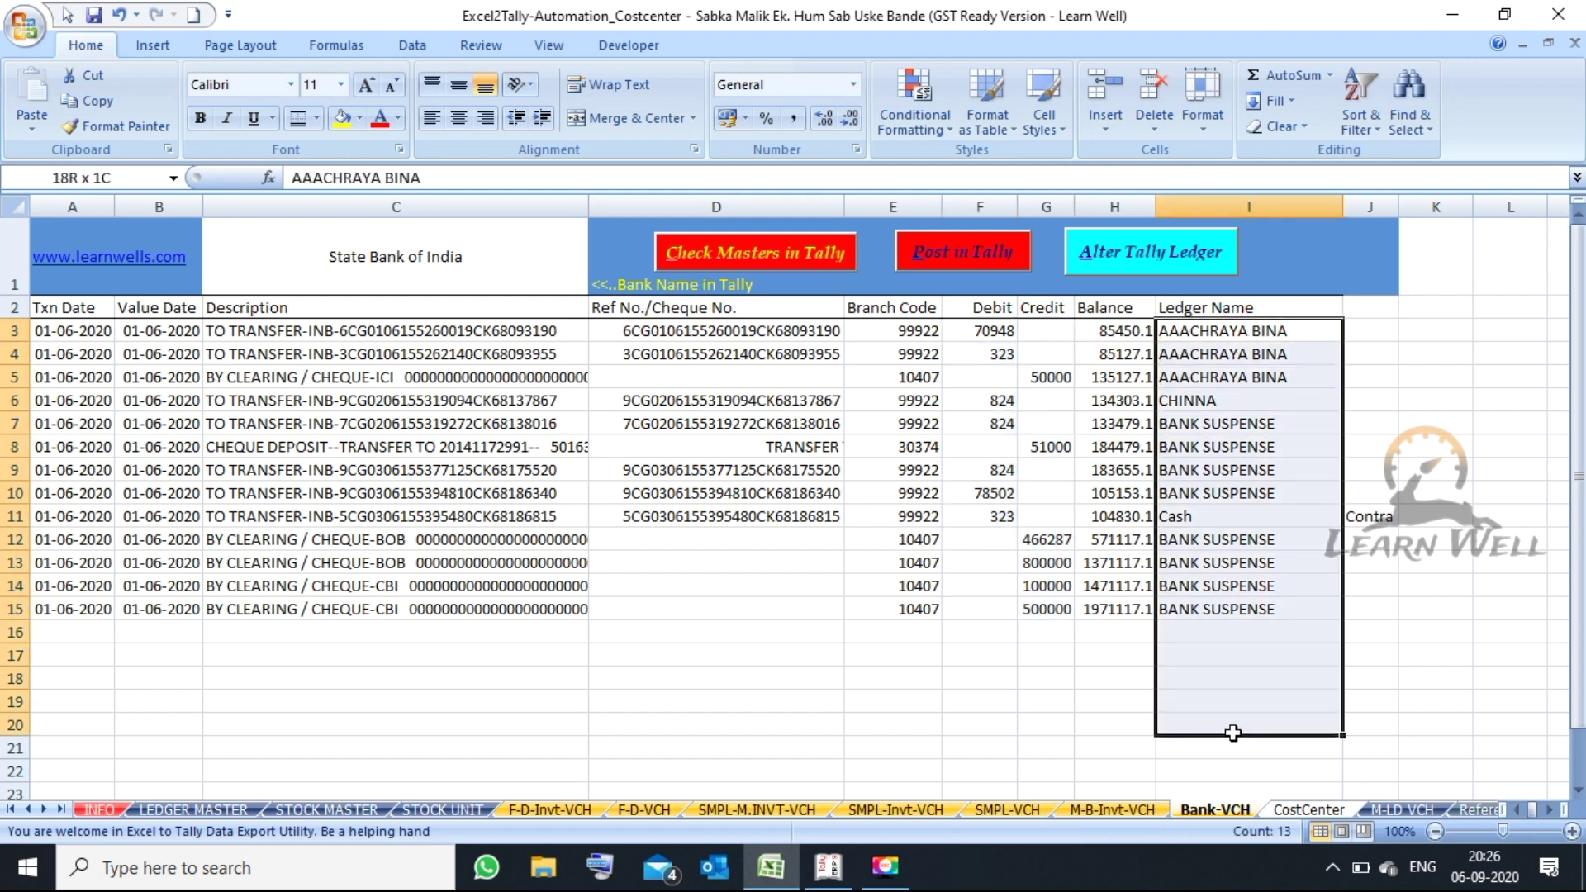
click(1386, 515)
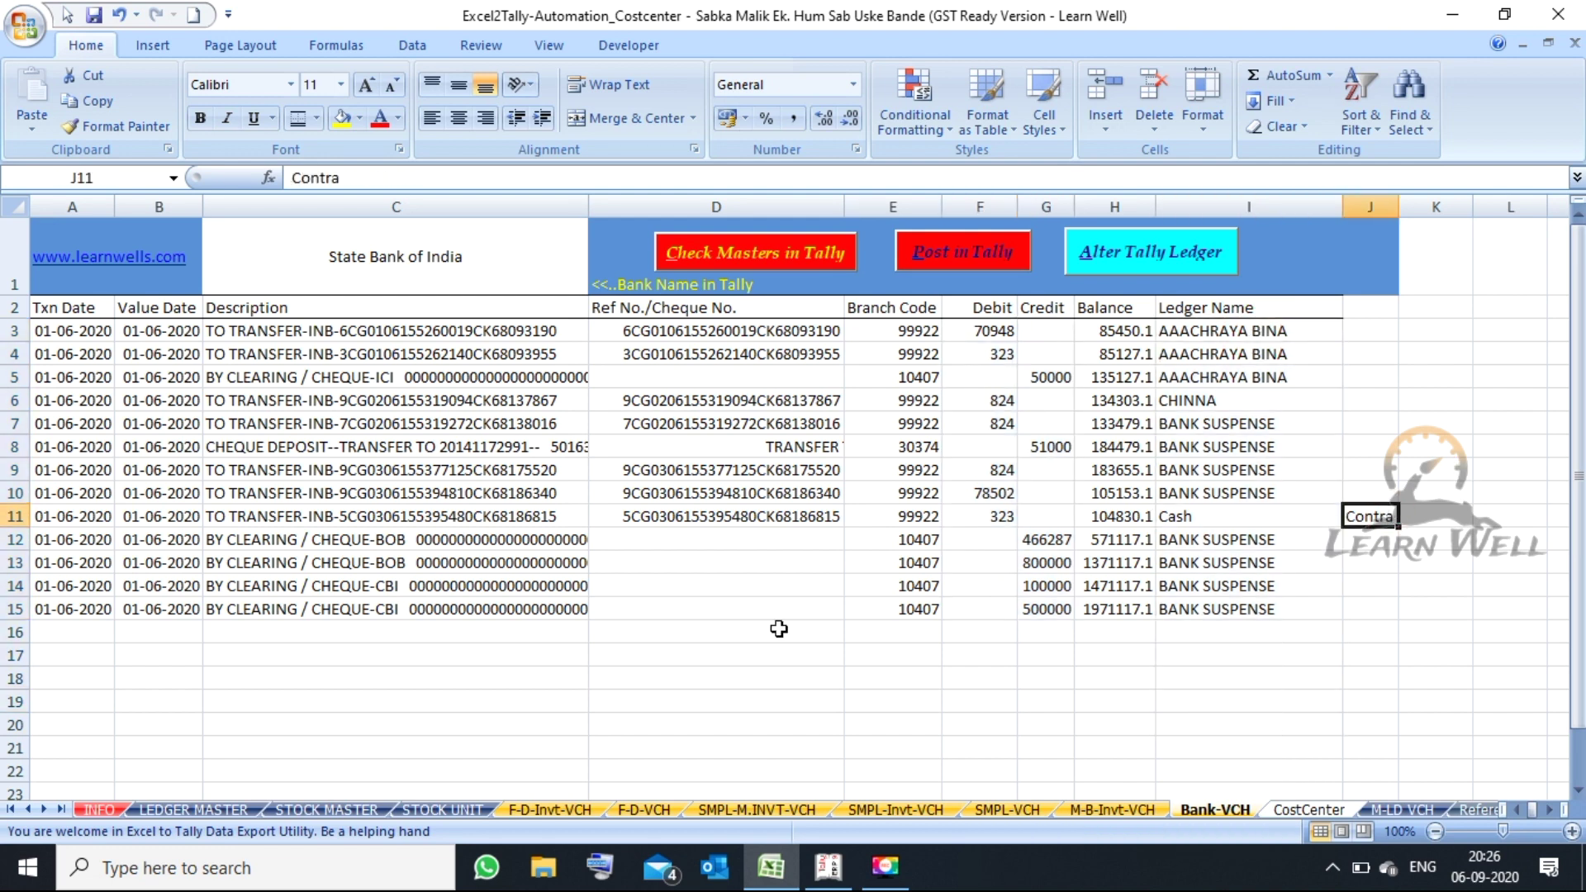
click(488, 260)
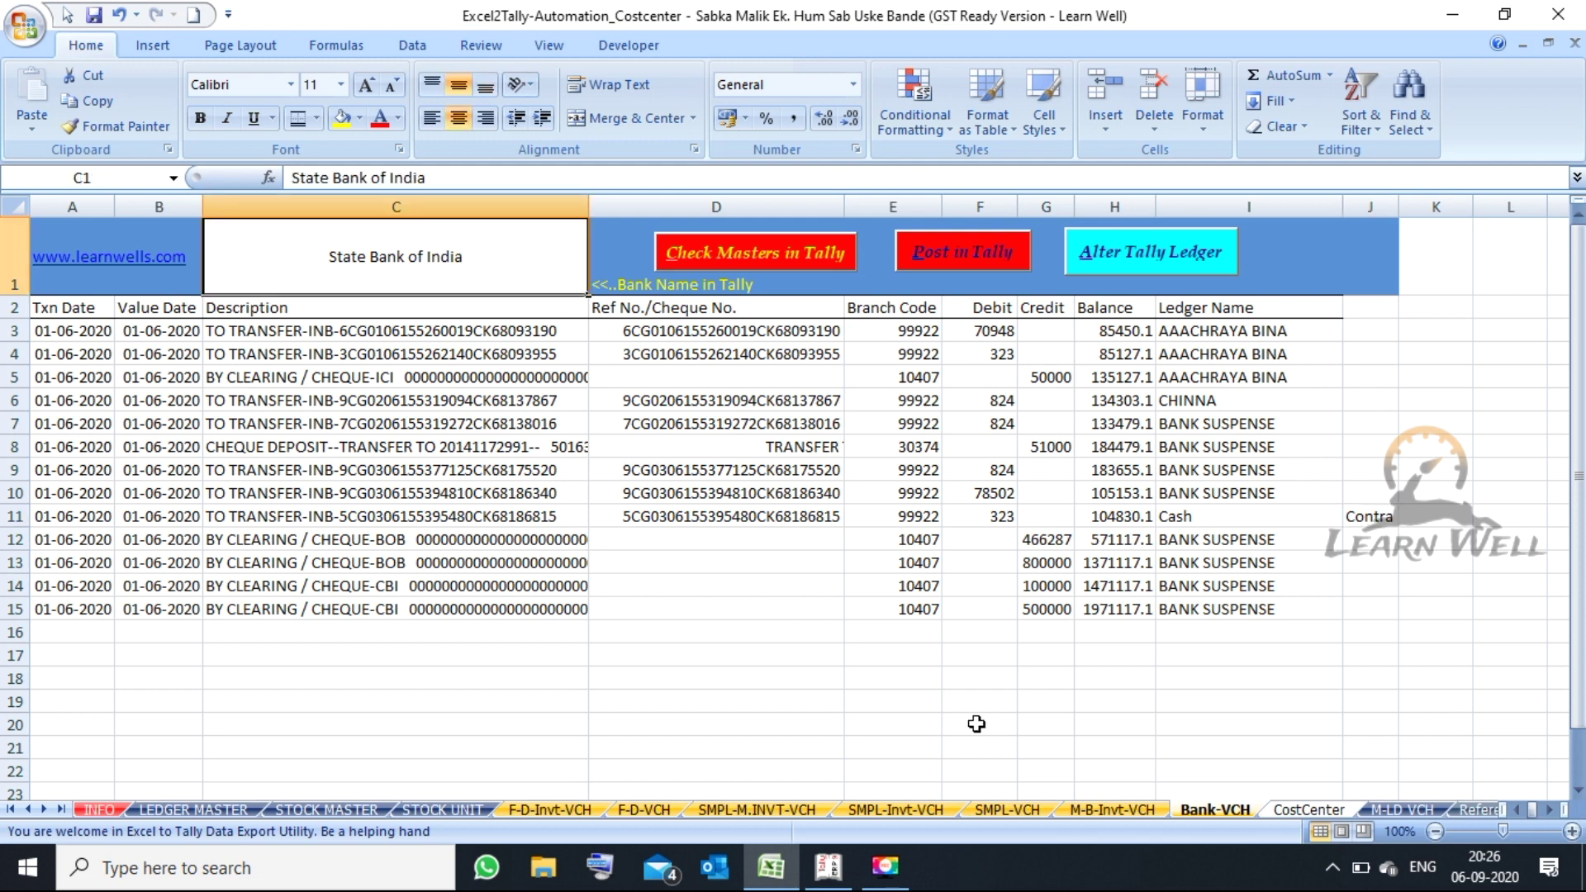
- Look at the CostCenter sheet, then scroll the sheet tabs back to open F-D-VCH
click(1326, 812)
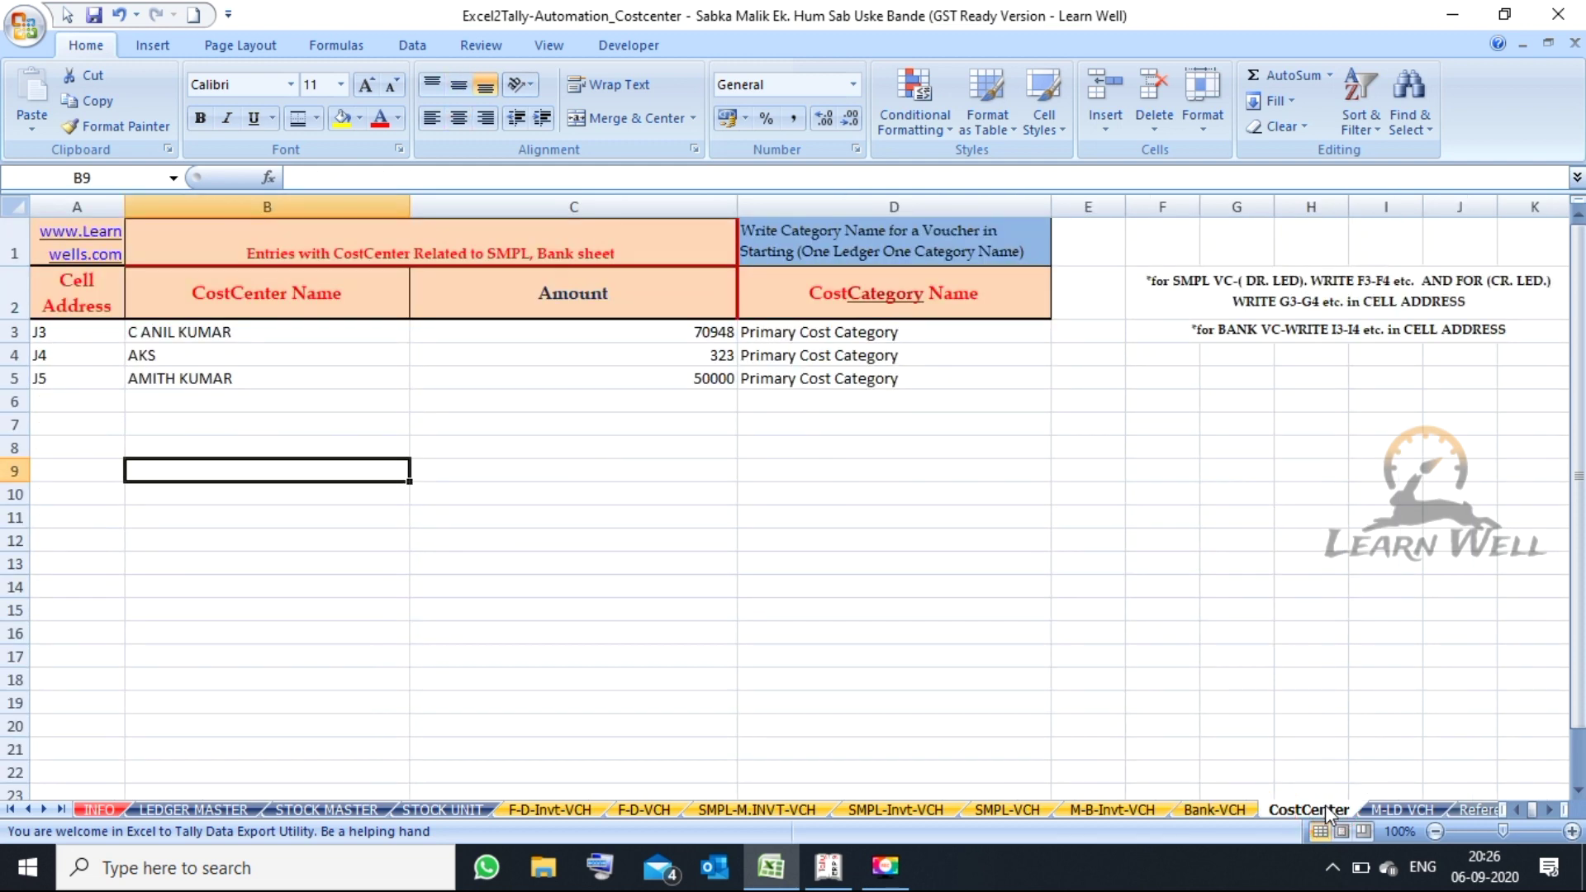
click(44, 811)
click(43, 810)
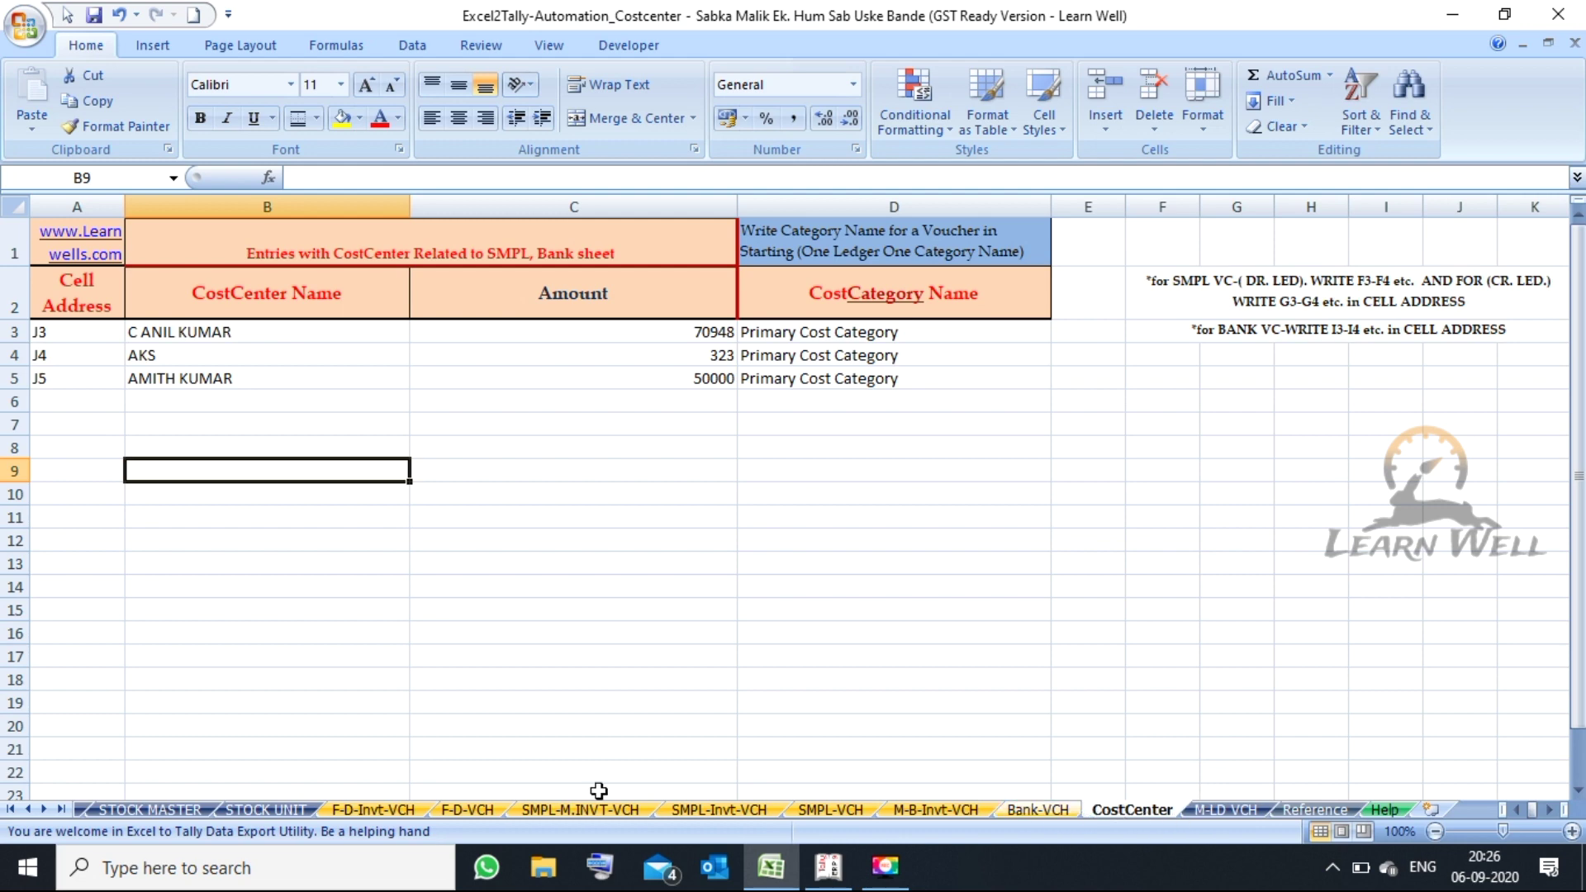
click(485, 812)
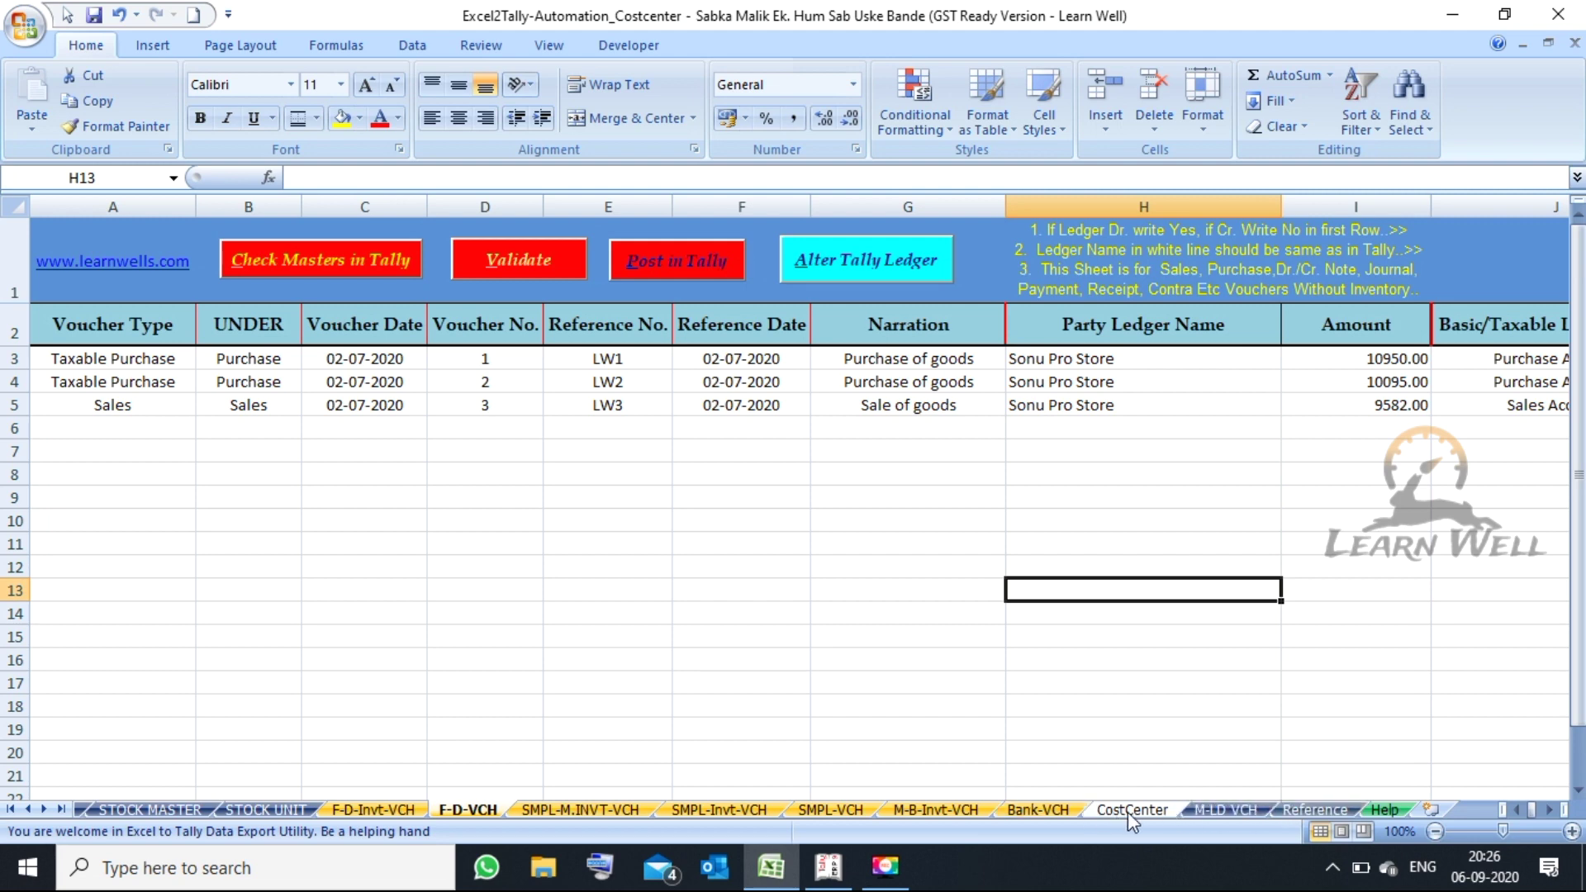
- Compare the M-LD VCH, CostCenter and Reference sheets, returning to M-LD VCH
click(1233, 811)
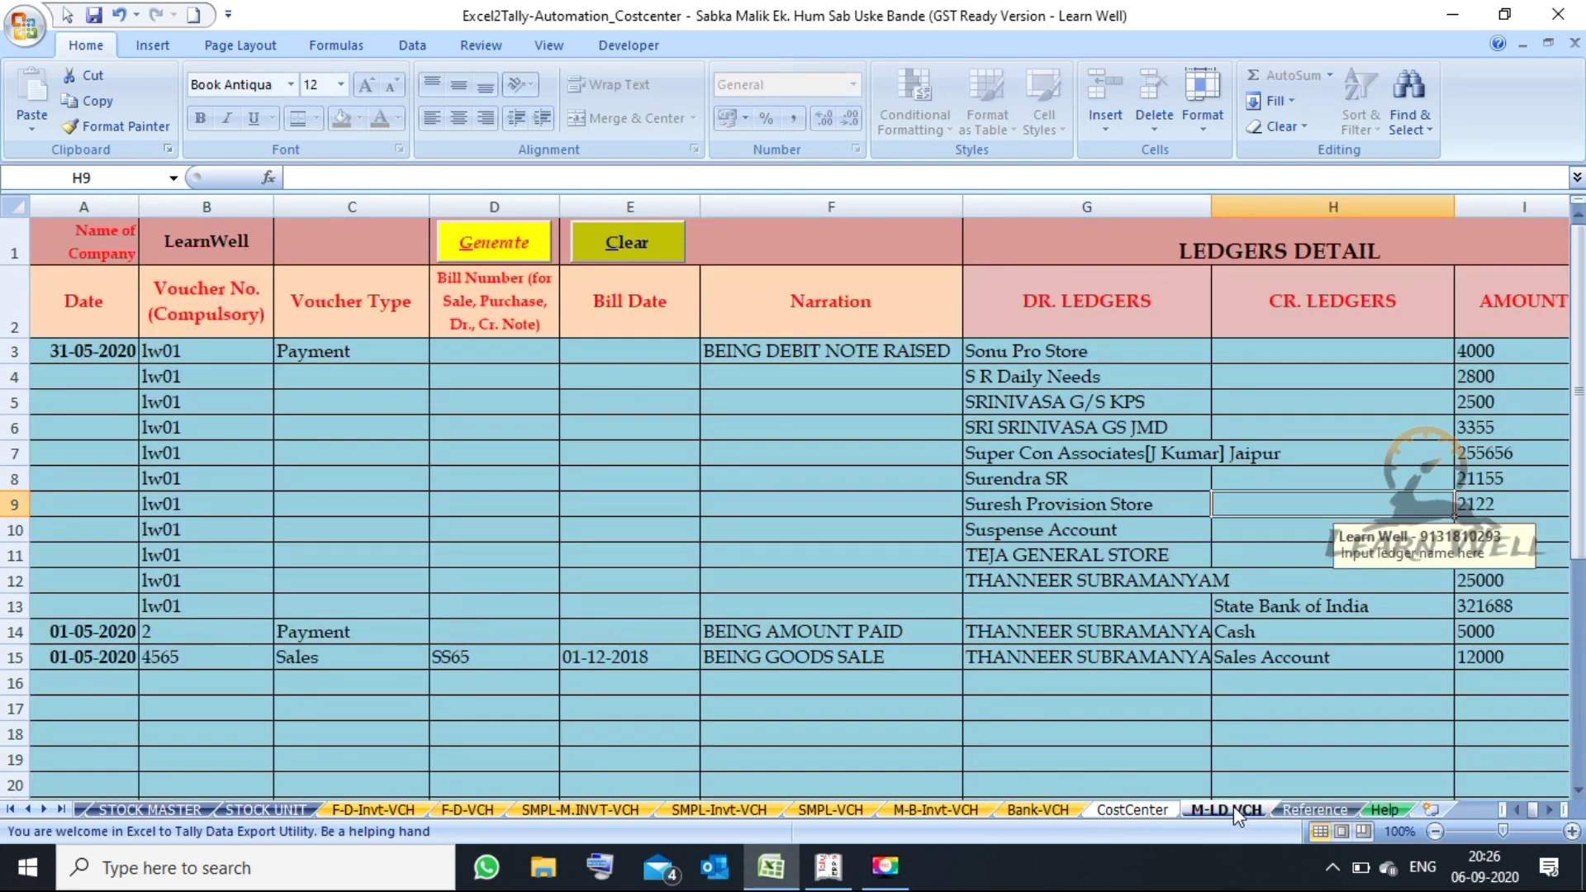
click(1150, 810)
click(1312, 810)
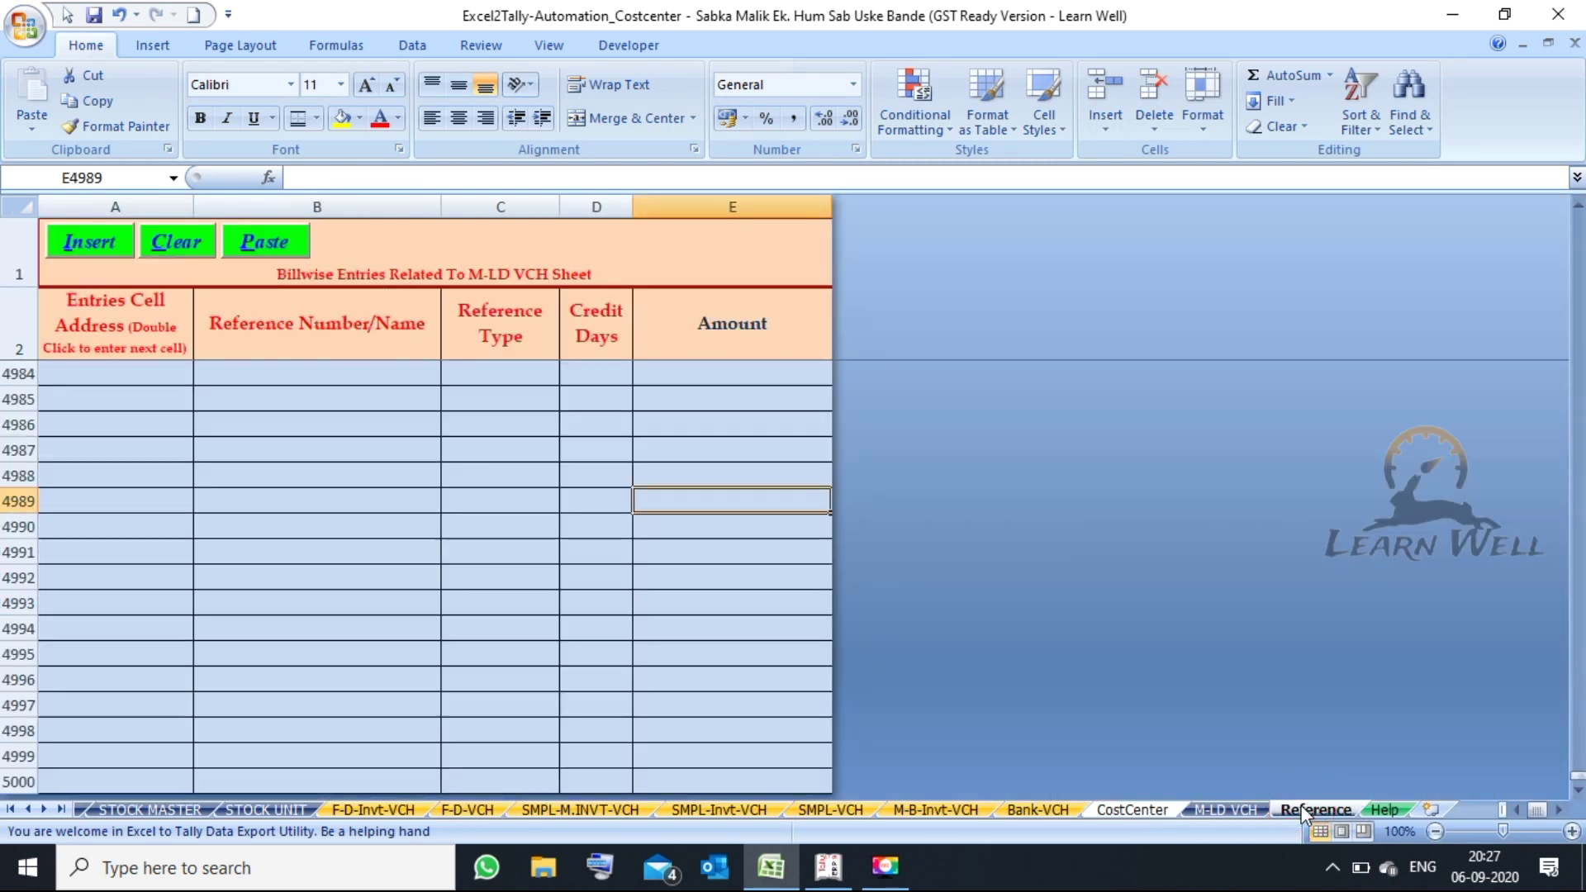
click(1226, 813)
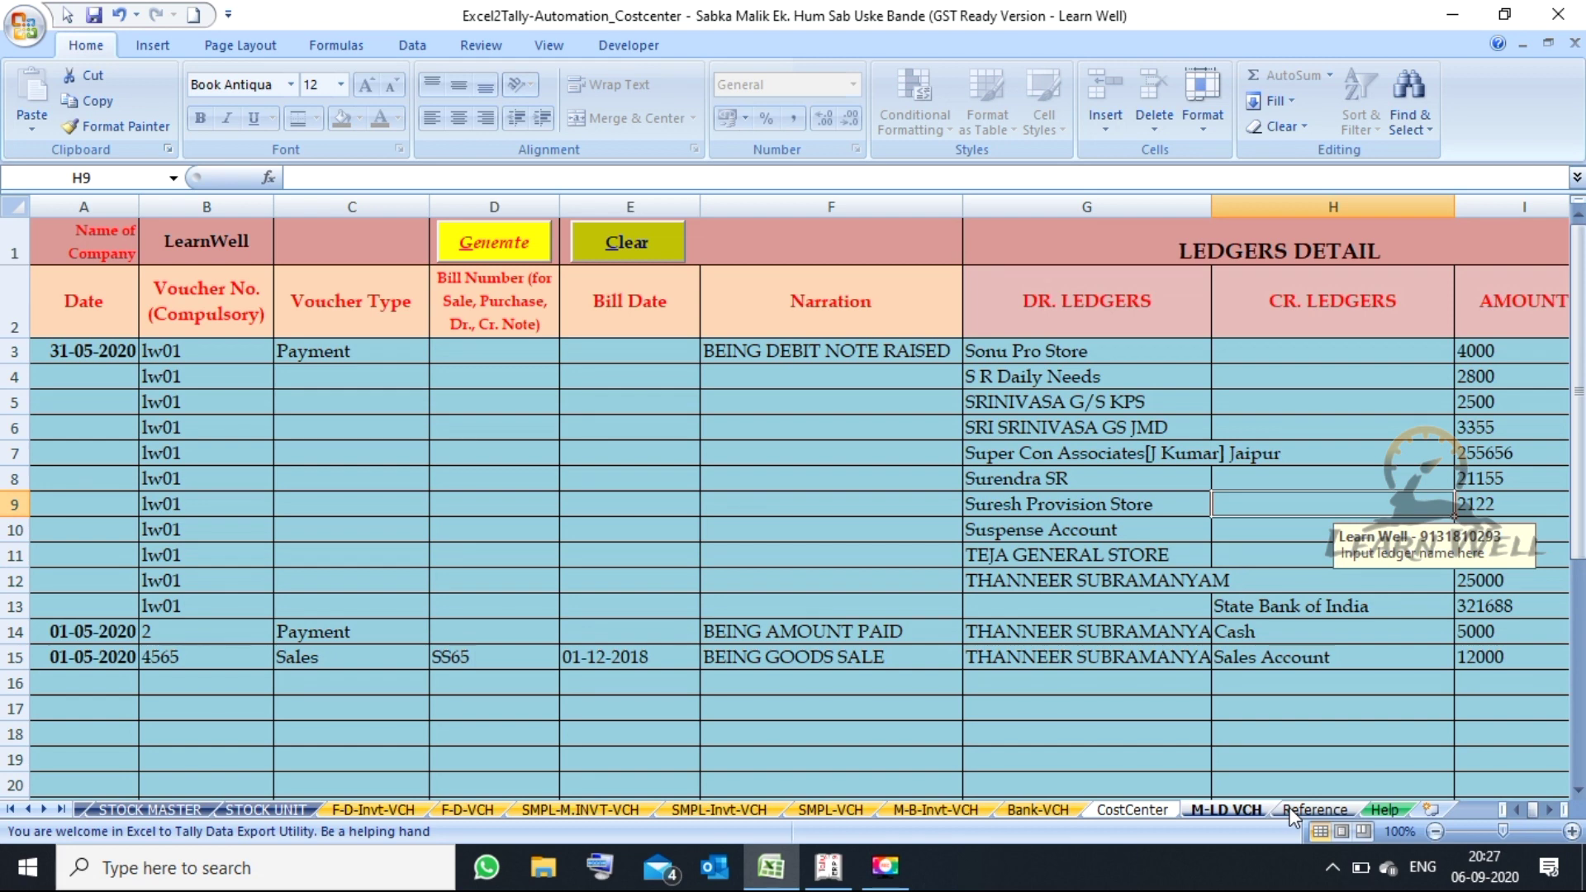
- Select Voucher Type cells C3:C15 and review row 3's debit ledger and billwise columns
click(216, 380)
drag(347, 355, 357, 668)
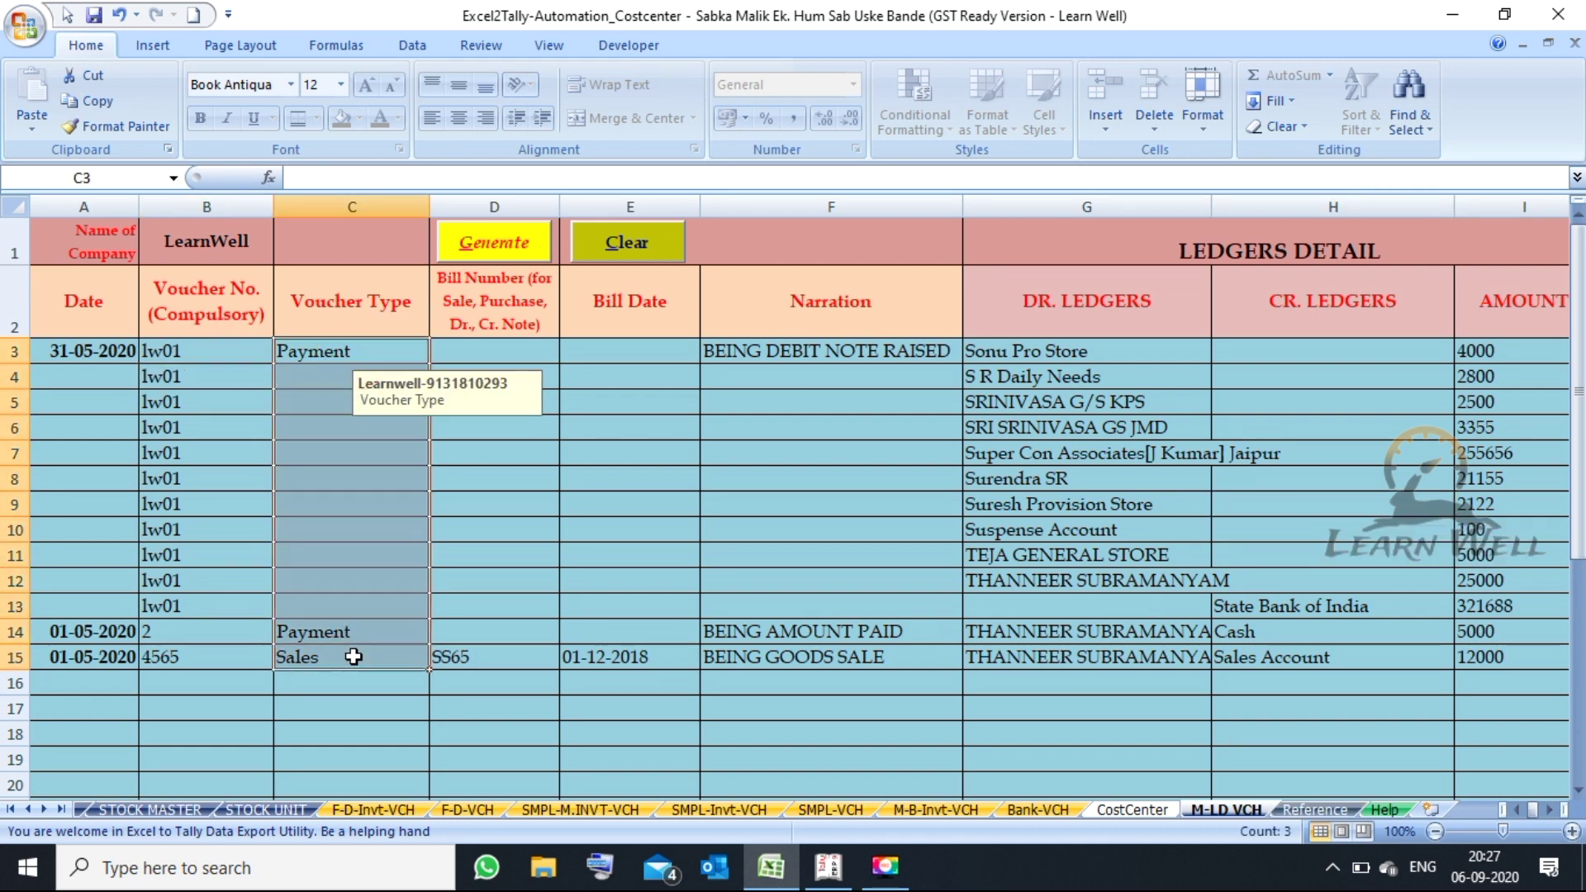
key(Right)
key(Right)
key(Right)
key(Right)
key(Right)
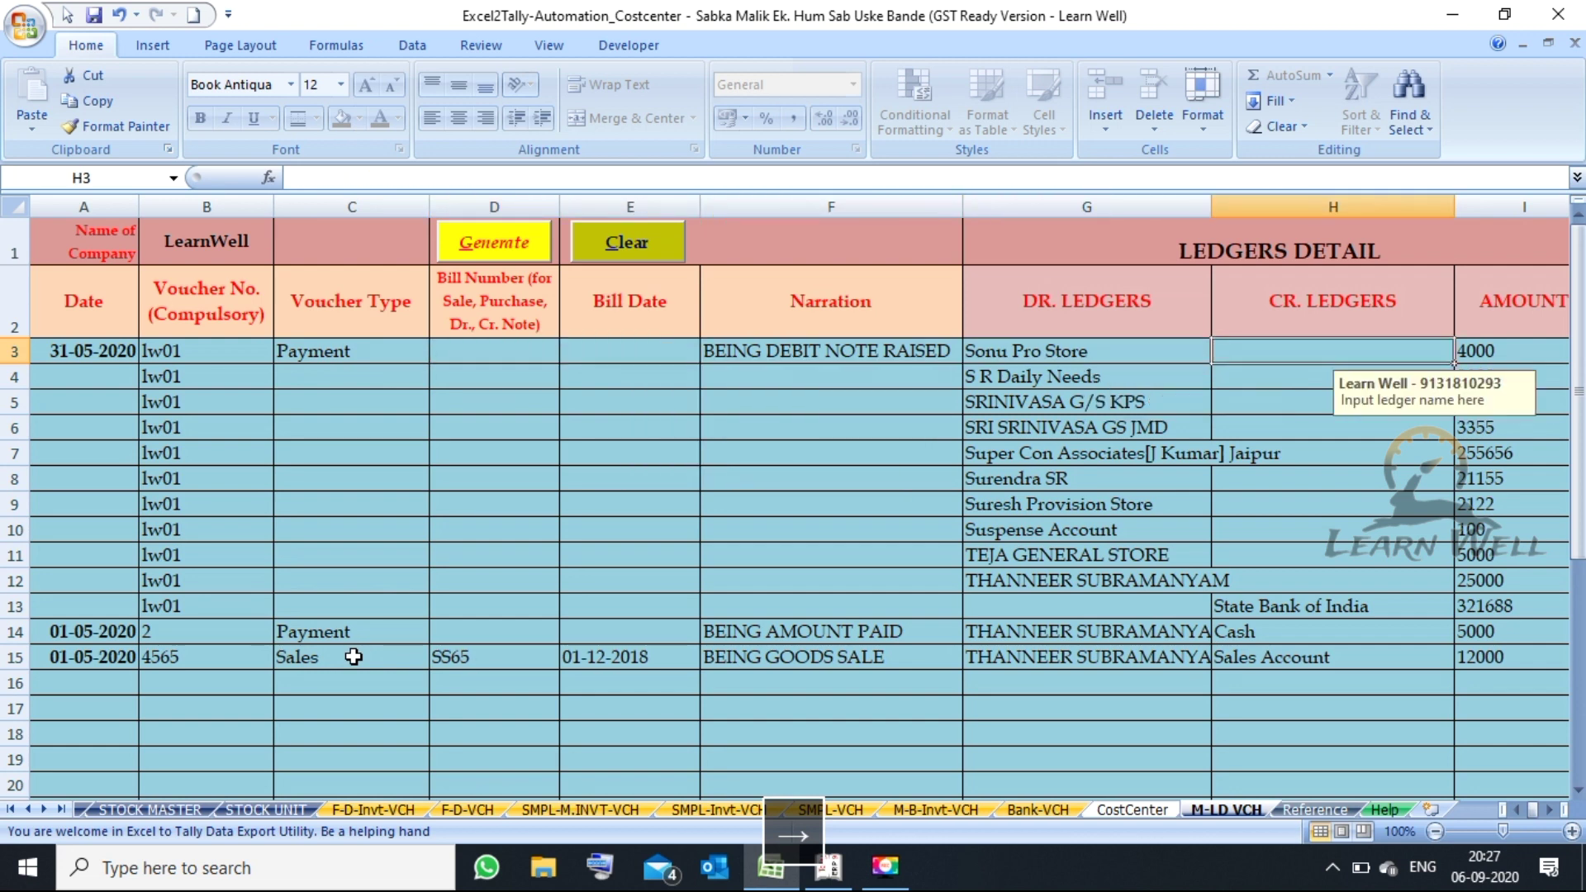
key(Left)
key(Down)
key(Down)
key(Down)
key(Down)
key(Down)
key(Up)
key(Up)
key(Up)
key(Up)
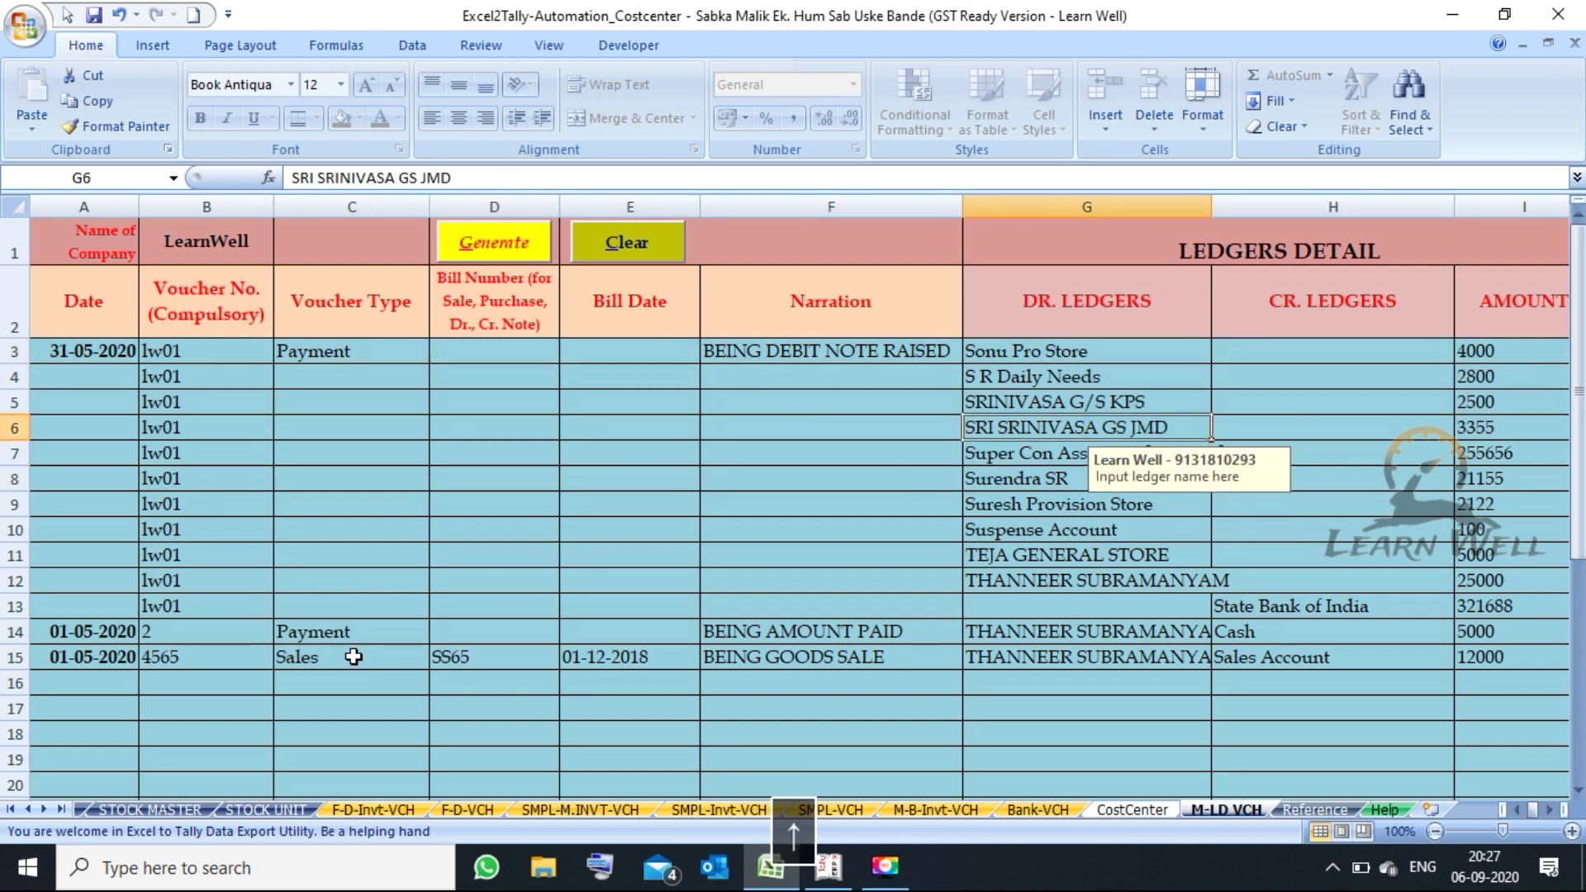
key(Up)
key(Right)
key(Right)
key(Right)
key(Left)
key(Left)
key(Left)
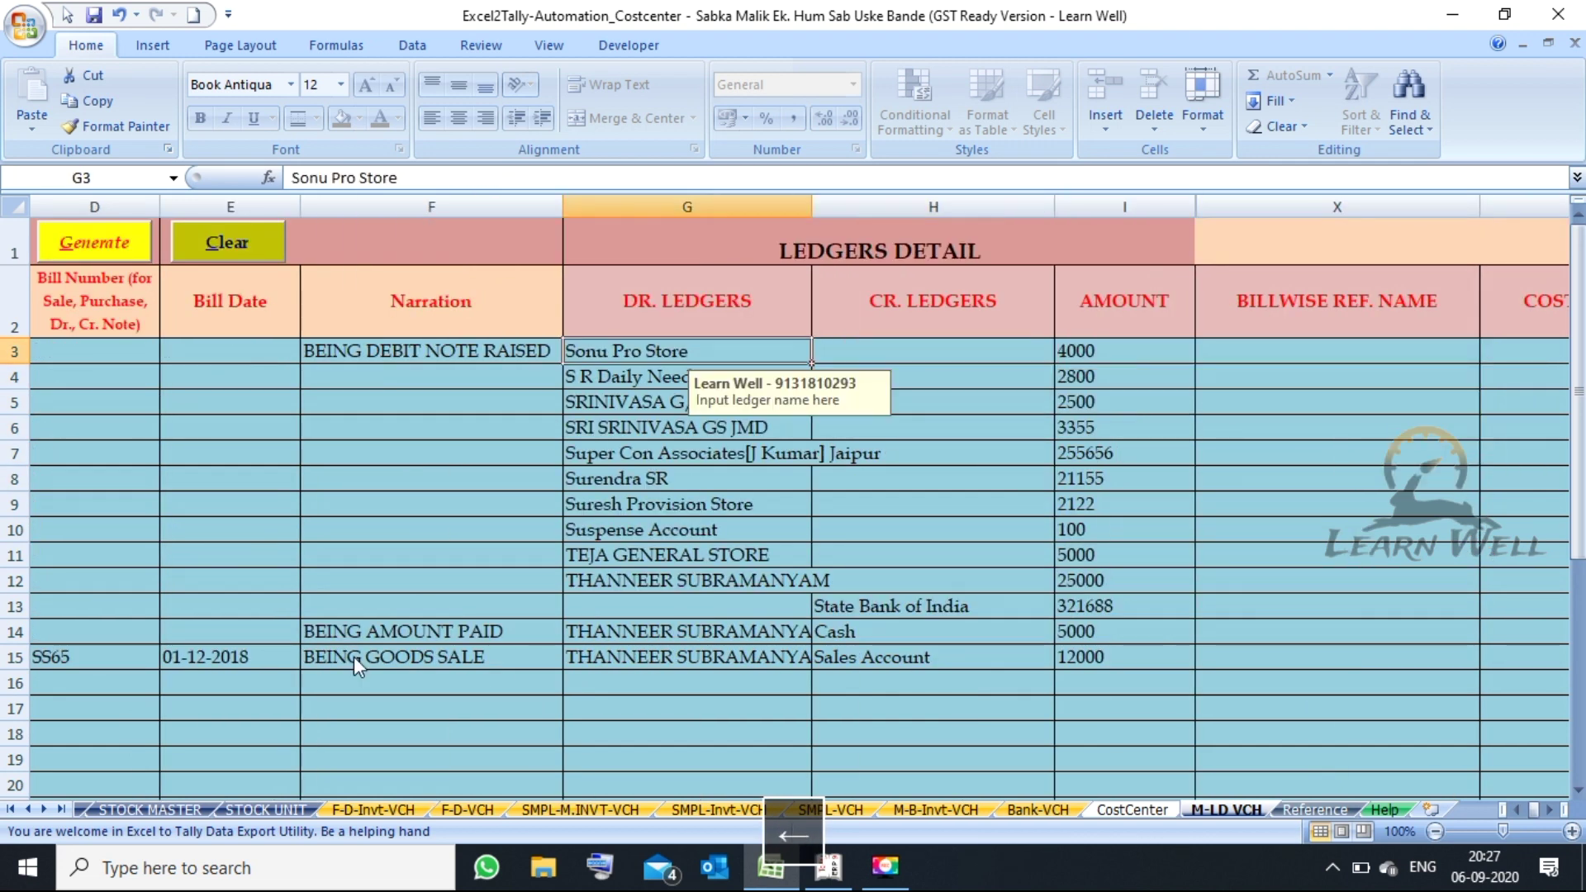
- Move down the debit ledgers to row 13's State Bank of India credit and its cost centre columns
key(Down)
key(Down)
key(Down)
key(Down)
key(Down)
key(Down)
key(Down)
key(Down)
key(Down)
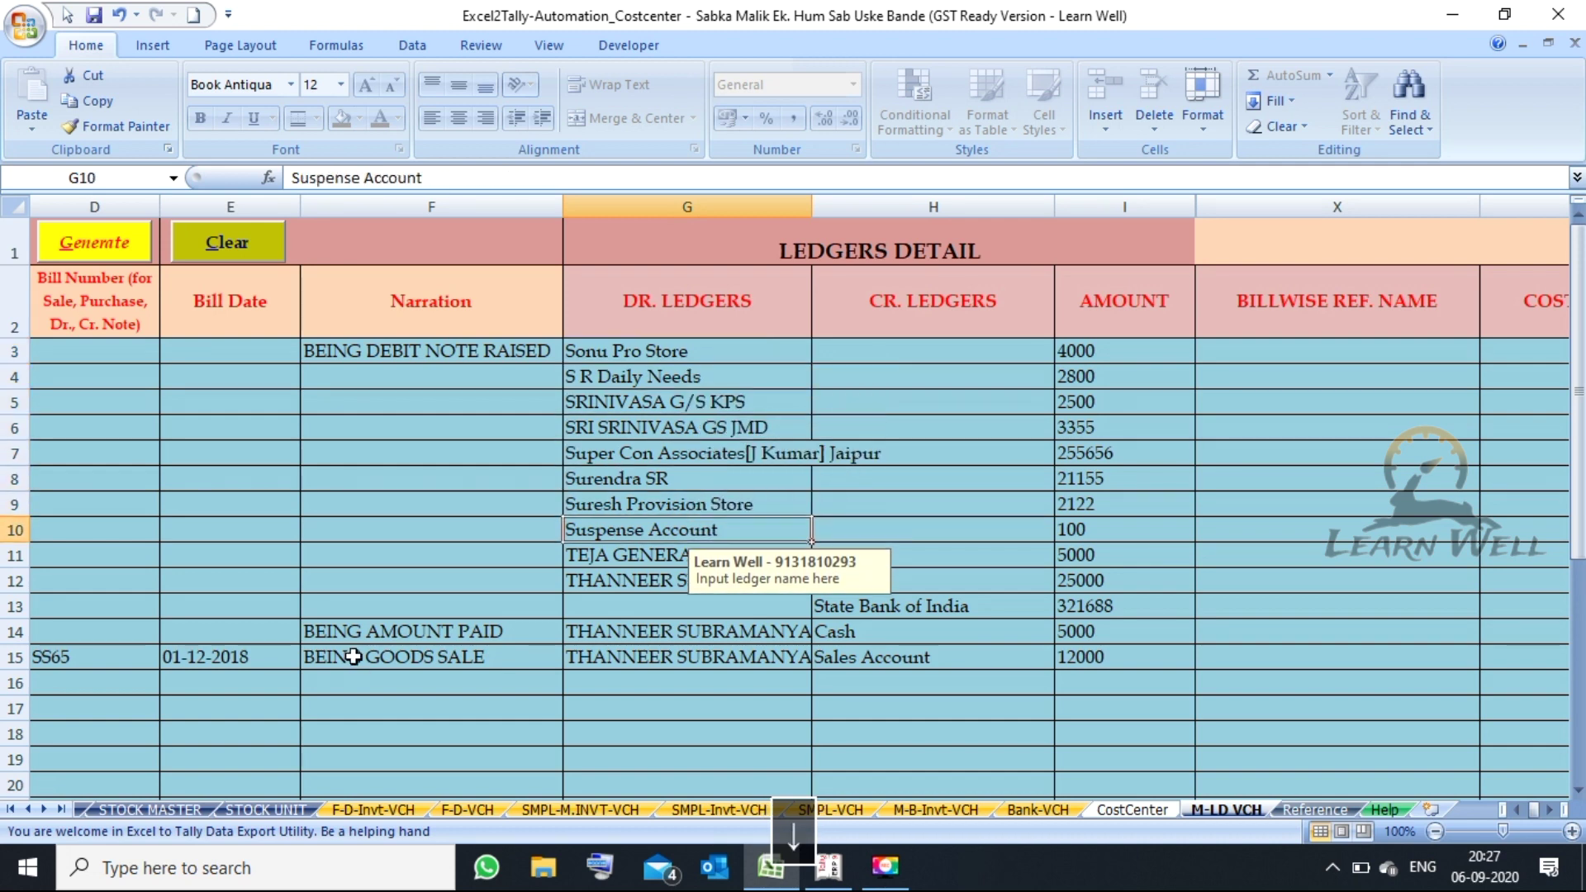
key(Down)
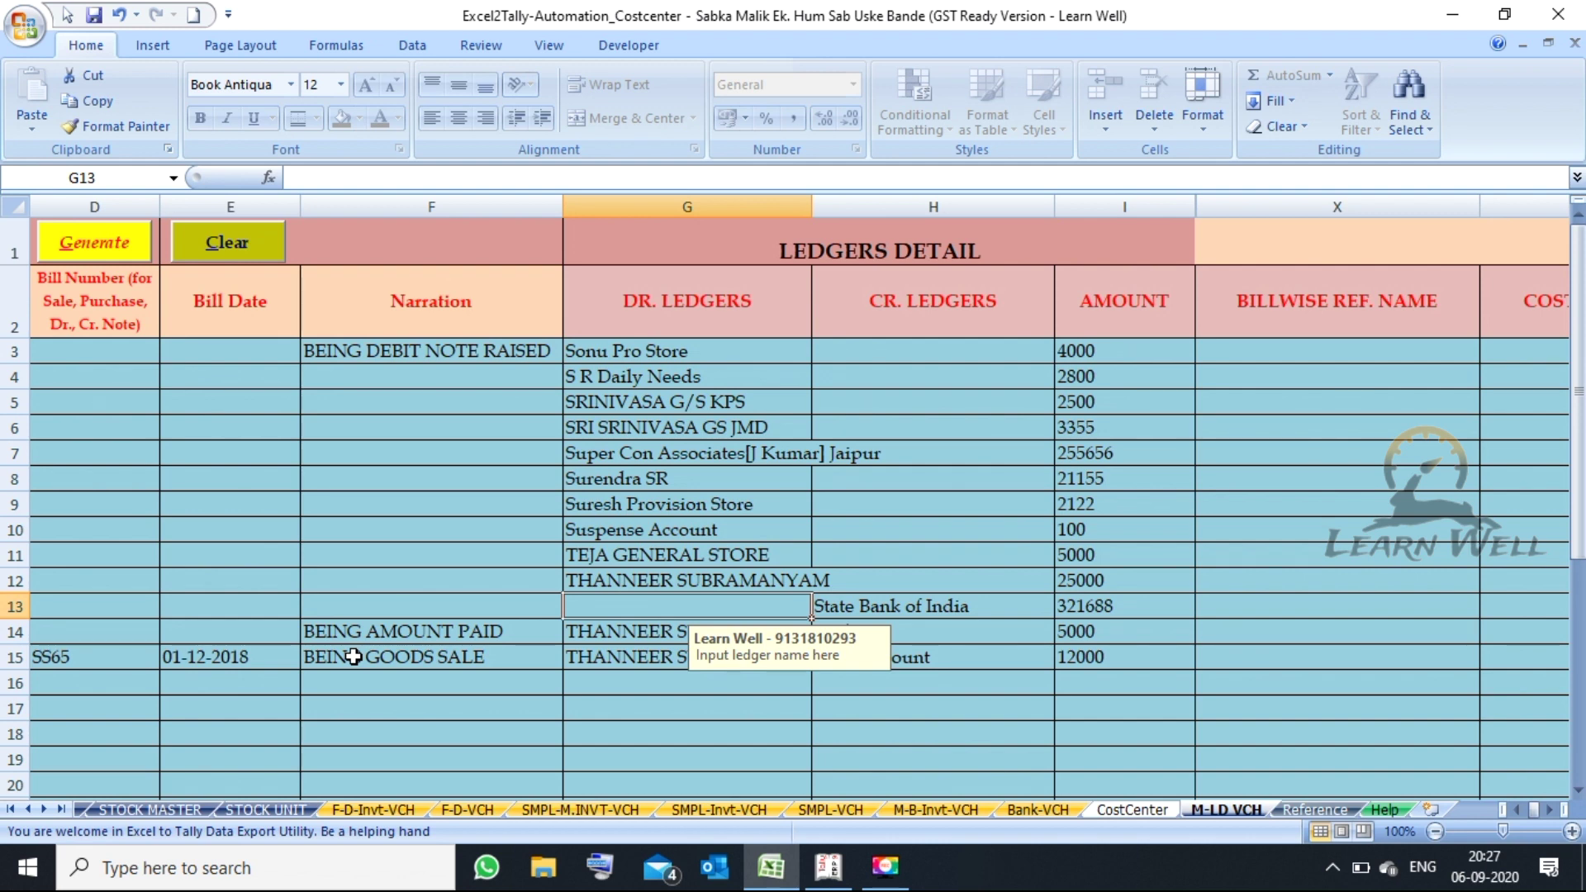
key(Right)
key(Right)
key(Right)
key(Right)
key(Right)
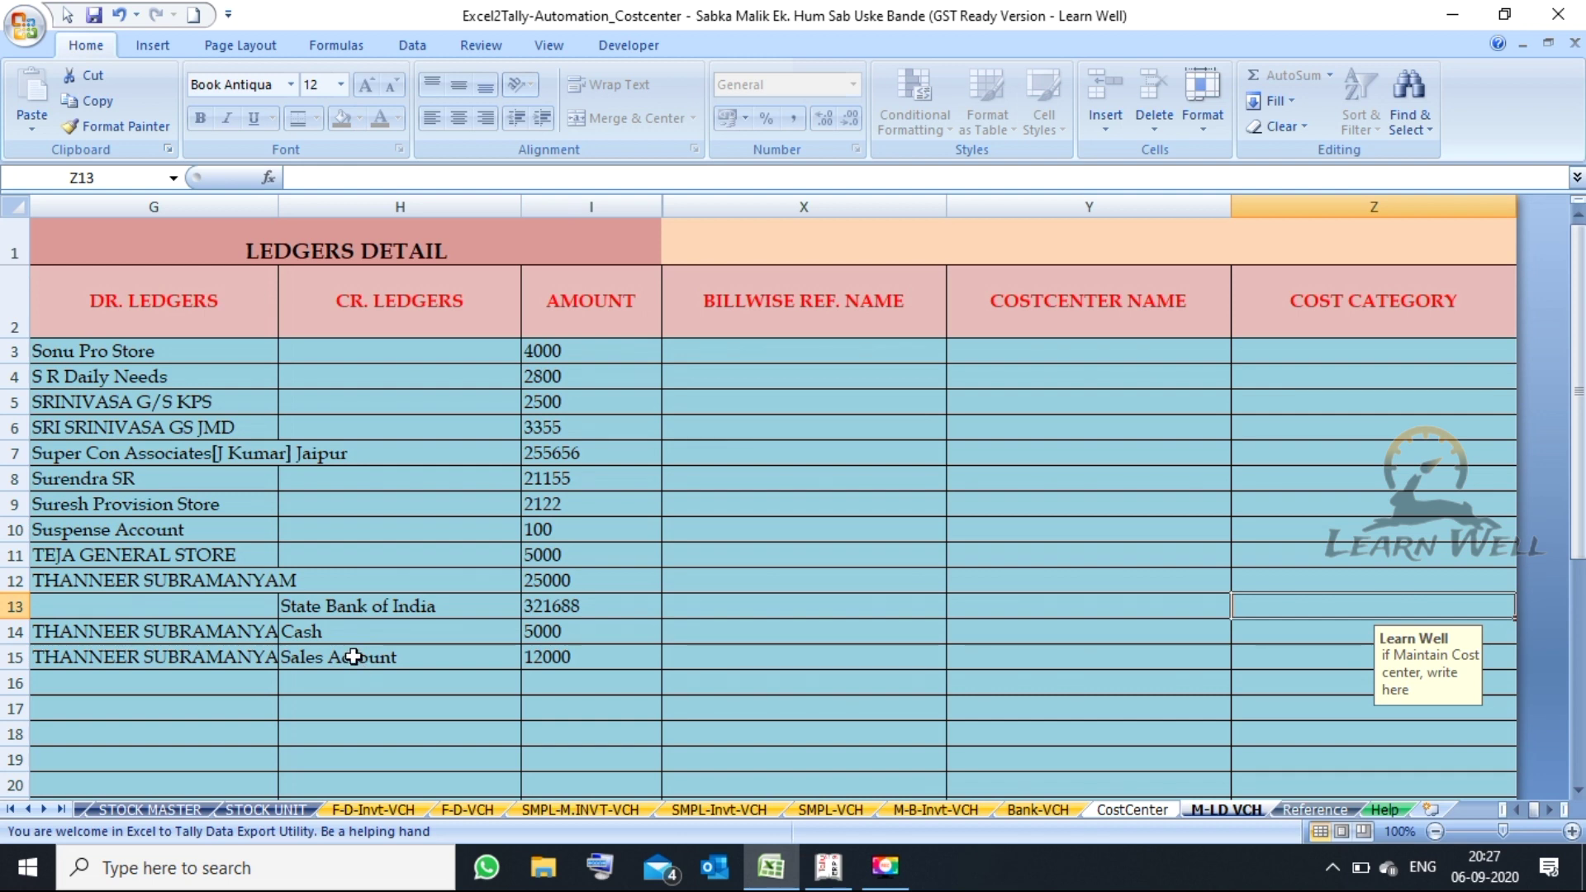
key(Left)
key(Left)
key(Left)
key(Left)
key(Left)
key(Left)
key(Left)
key(Left)
key(Left)
key(Left)
key(Left)
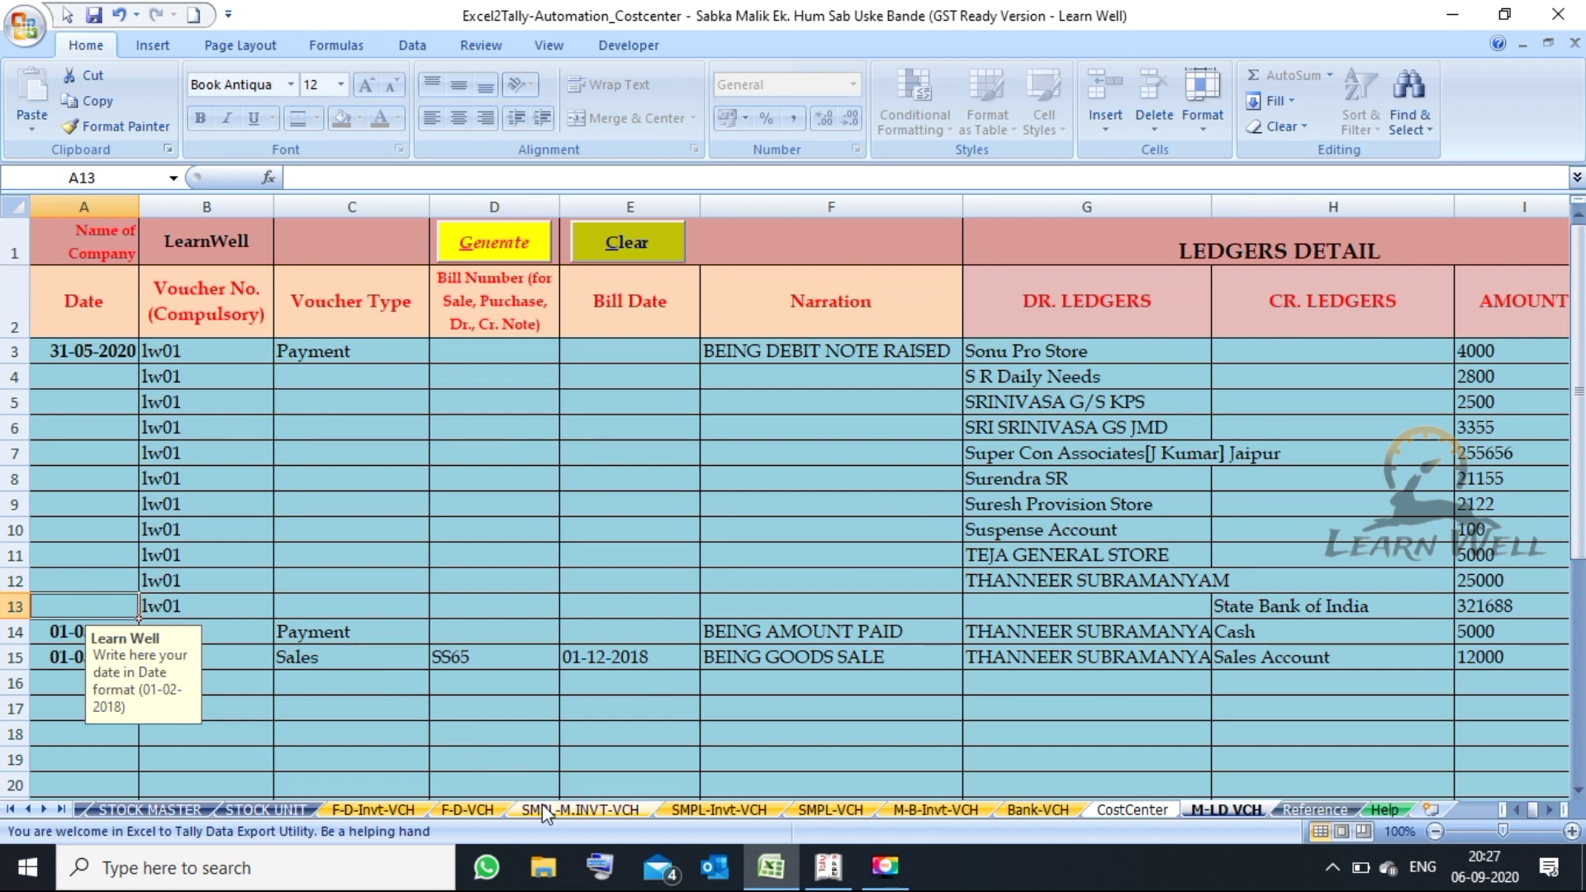
- Open SMPL-M.INVT-VCH and scroll right to its Regular GST, PCS-PIECES and HSN 4565 master columns
click(570, 809)
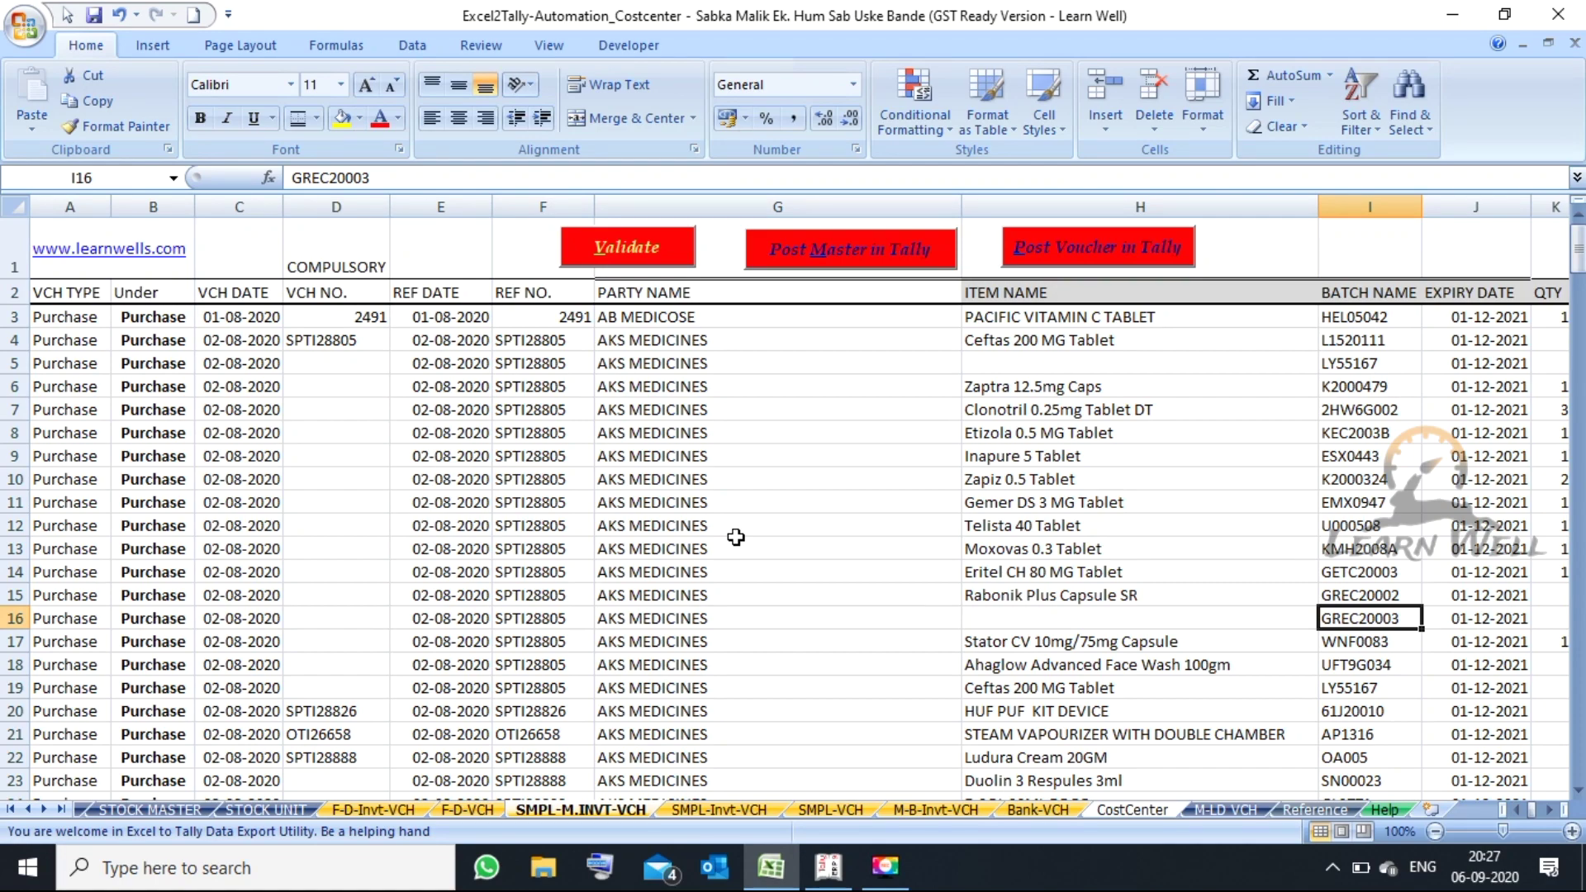
key(Right)
key(Right)
key(Right)
key(Right)
key(Right)
key(Right)
key(Right)
key(Right)
key(Right)
key(Right)
key(Right)
key(Right)
key(Right)
key(Right)
key(Right)
key(Right)
key(Right)
key(Right)
key(Right)
key(Right)
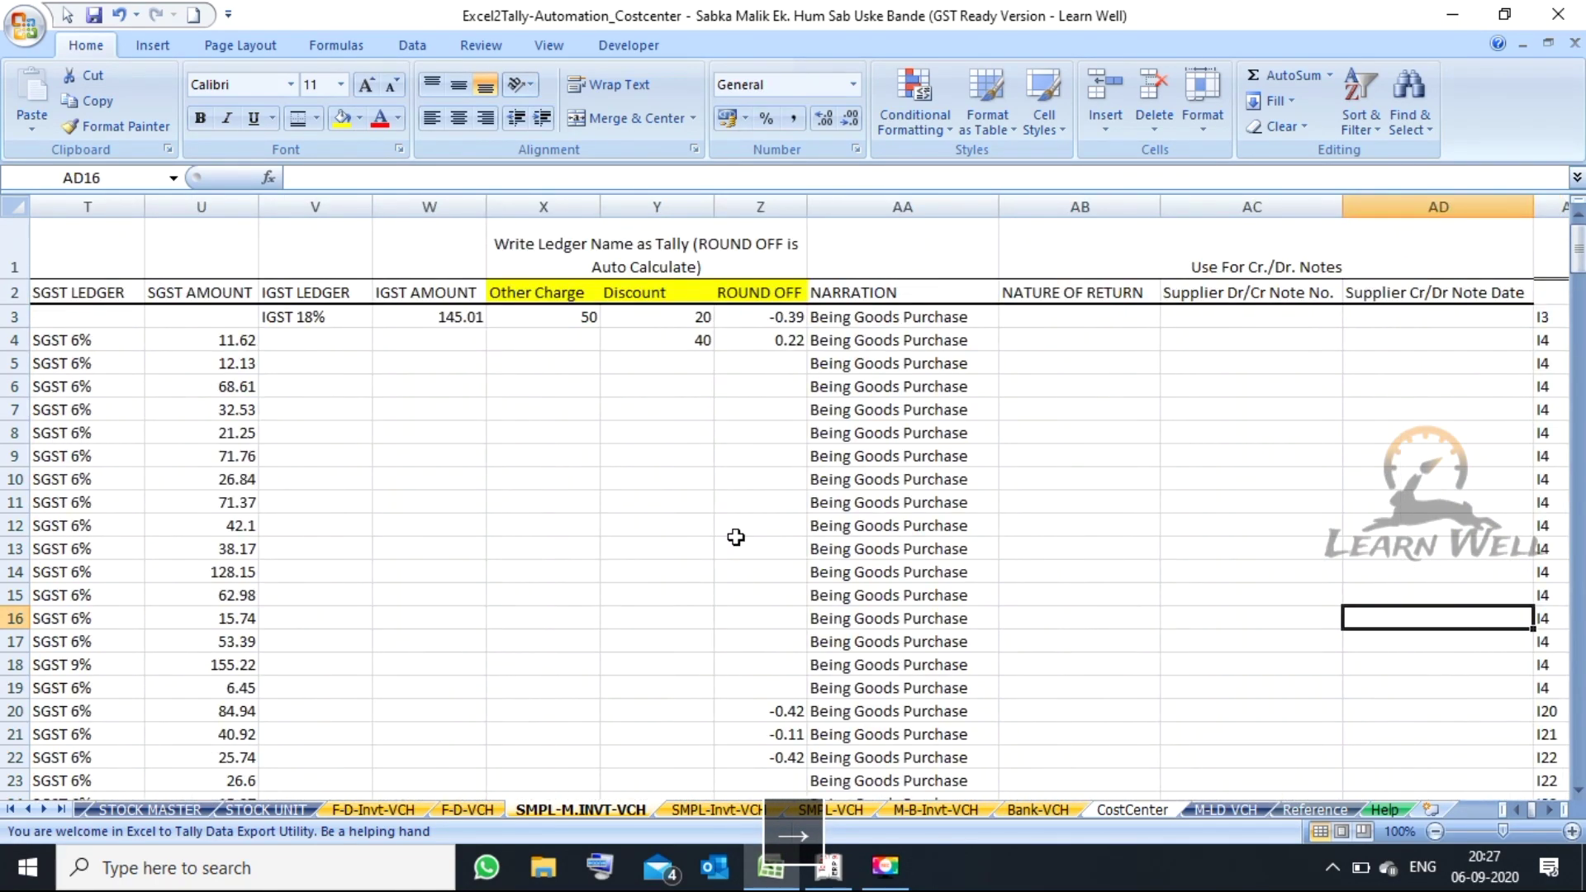
key(Right)
key(Right)
key(Right)
key(Right)
key(Right)
key(Right)
key(Right)
key(Right)
key(Right)
key(Right)
key(Right)
key(Right)
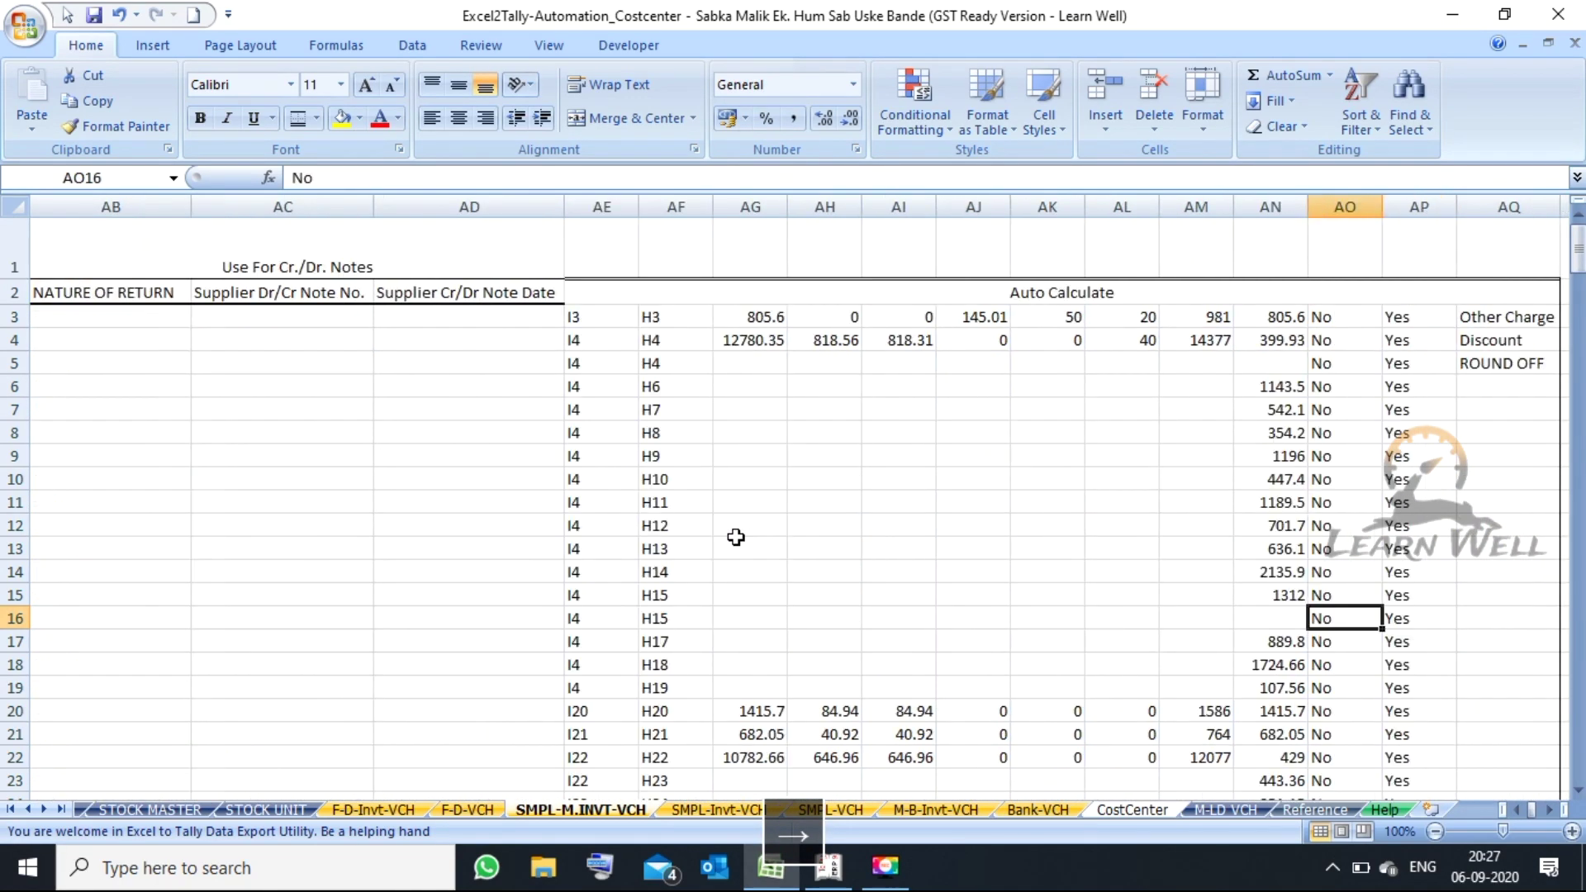
key(Right)
key(Right)
key(Right)
key(Right)
key(Right)
key(Right)
key(Right)
key(Right)
key(Right)
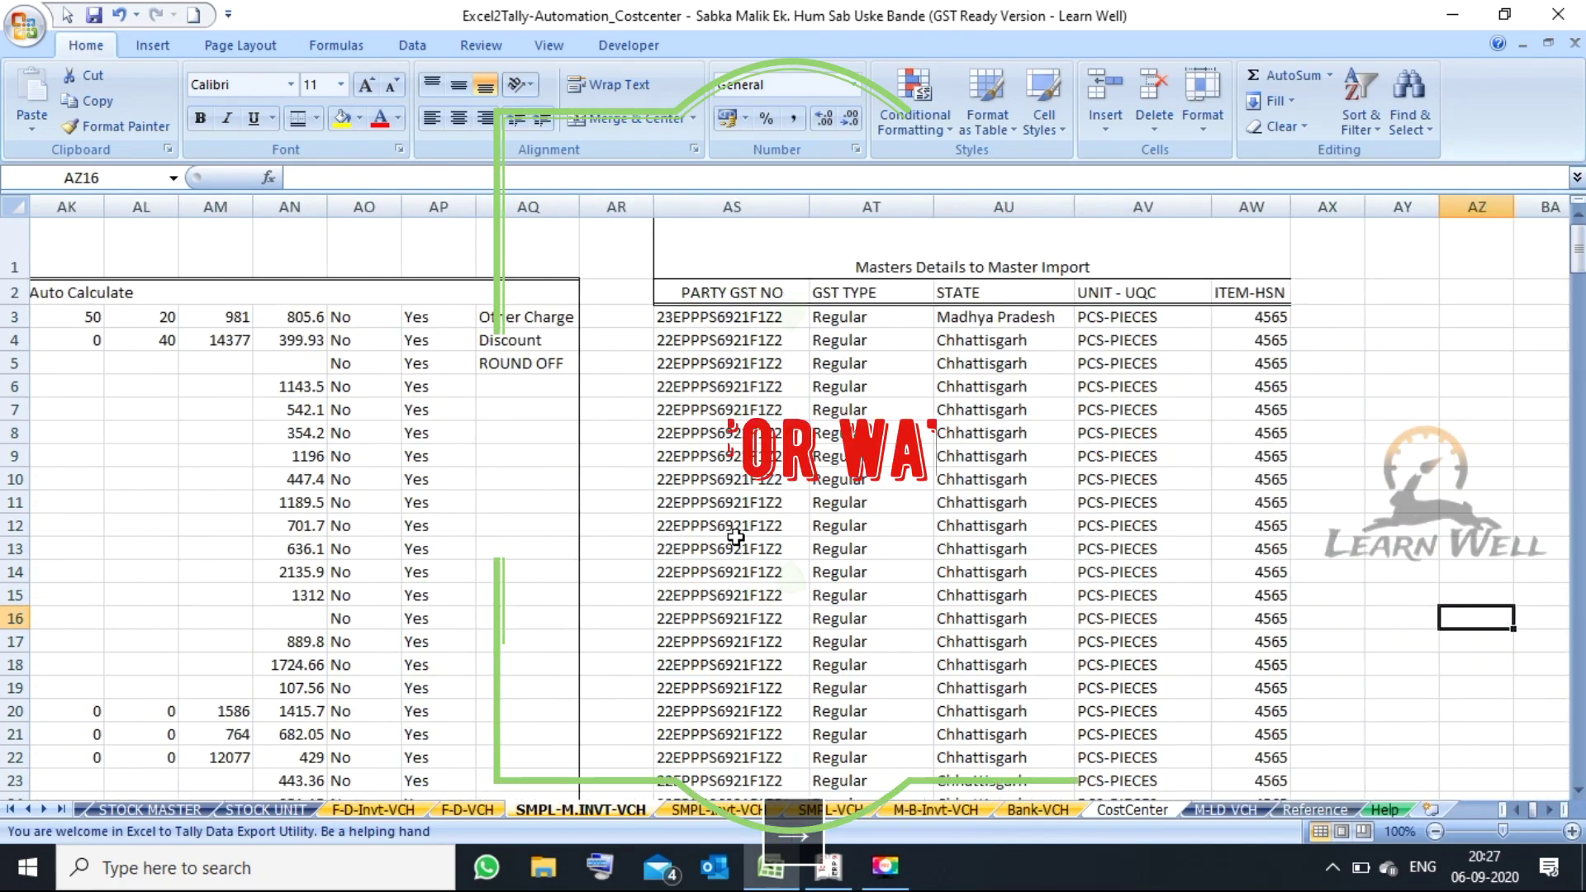
key(Left)
key(Left)
key(Left)
key(Left)
key(Left)
key(Left)
key(Left)
key(Left)
key(Left)
key(Left)
key(Left)
key(Left)
key(Left)
key(Left)
key(Left)
key(Left)
key(Left)
key(Left)
key(Left)
key(Left)
key(Left)
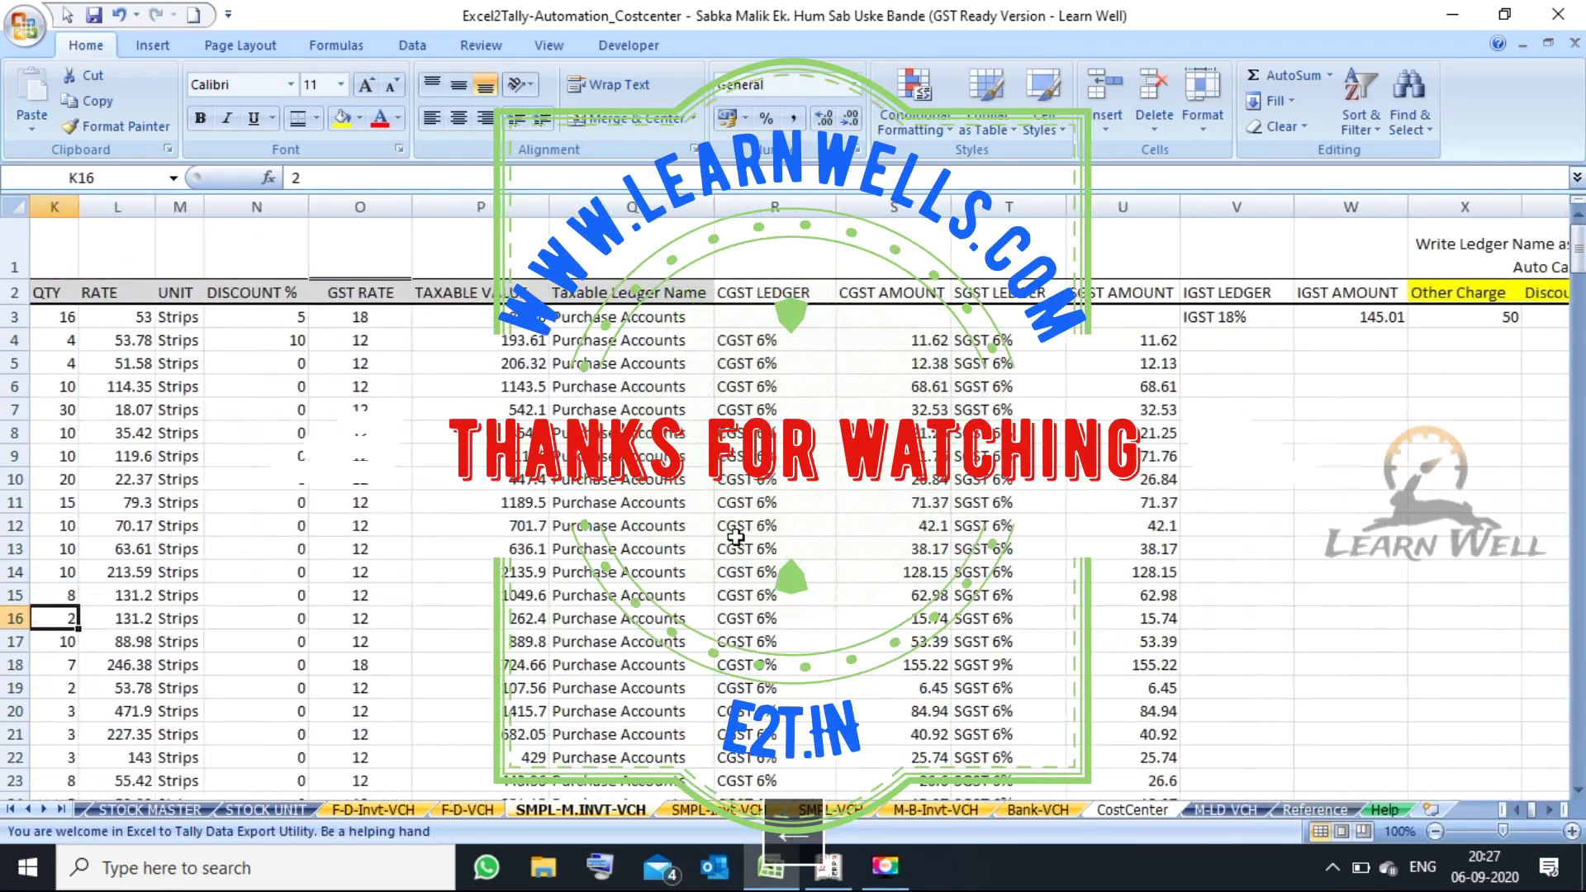